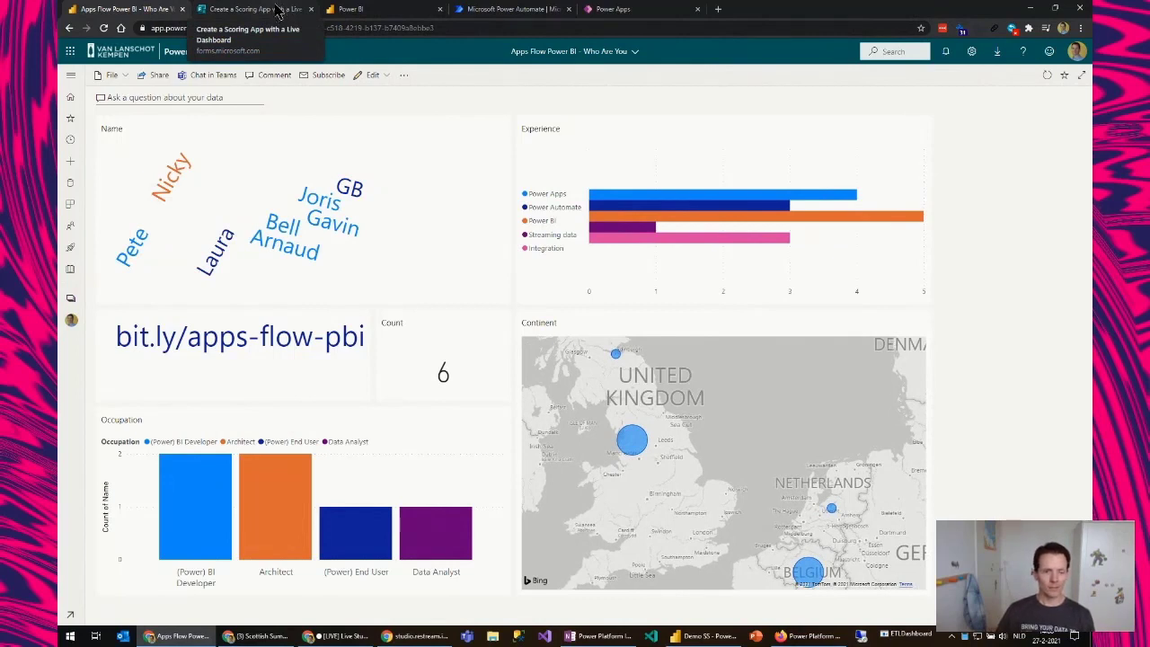
In My workspace of Power BI, start a new streaming dataset with API as its source and name it Demo SS
click(377, 9)
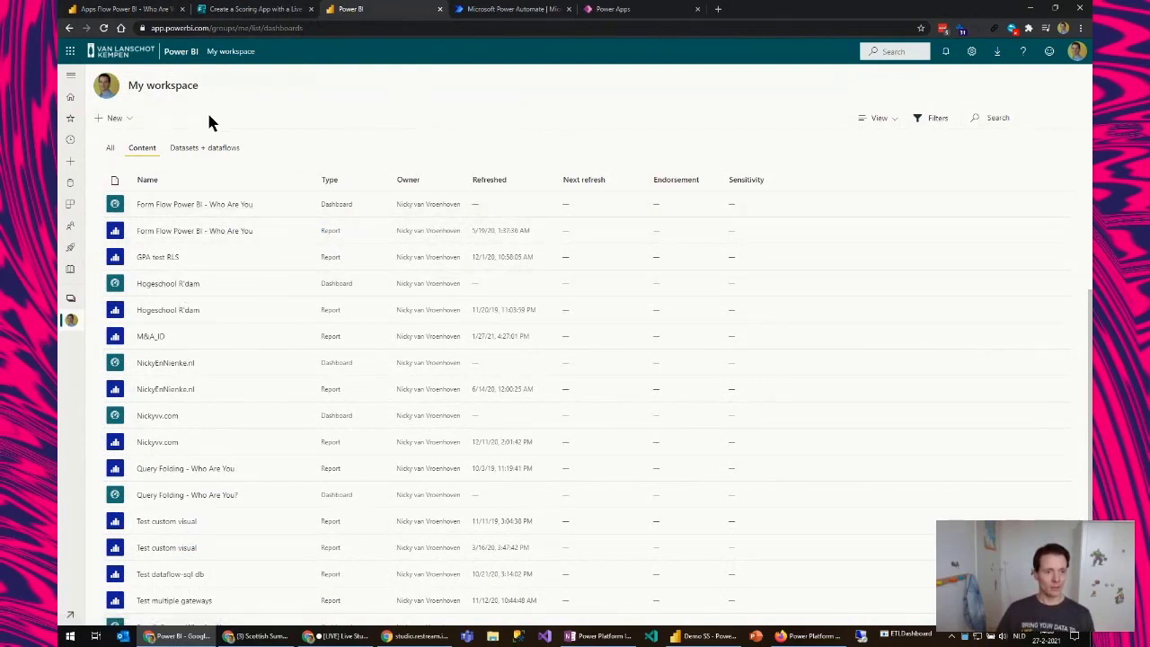
click(126, 122)
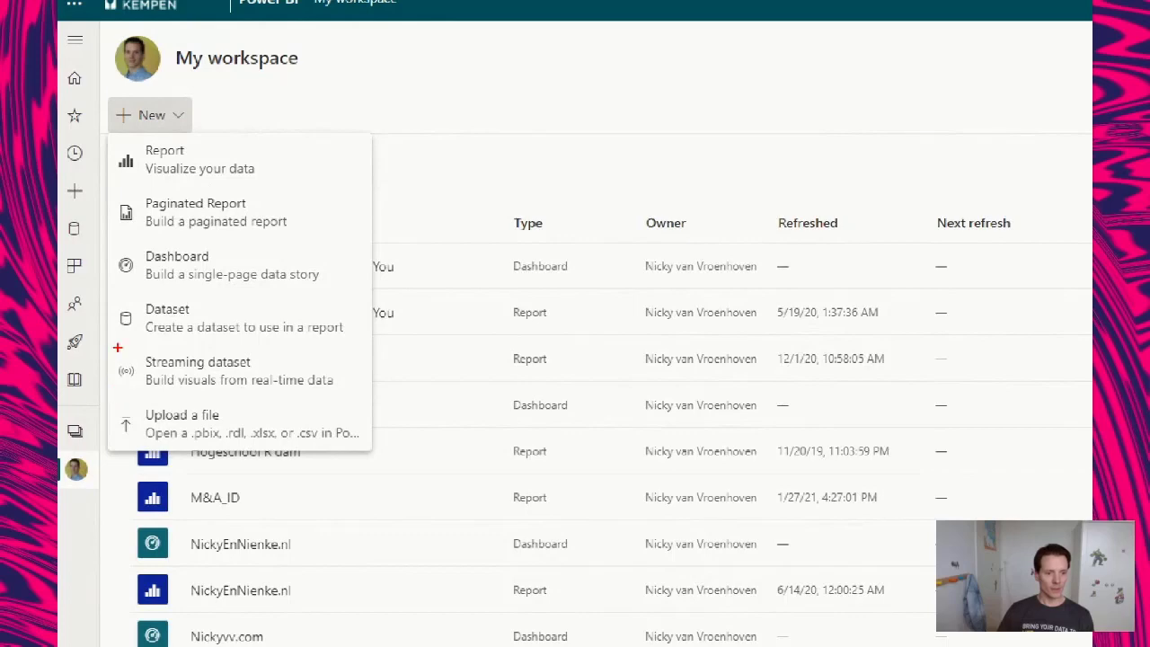
drag(117, 347, 299, 403)
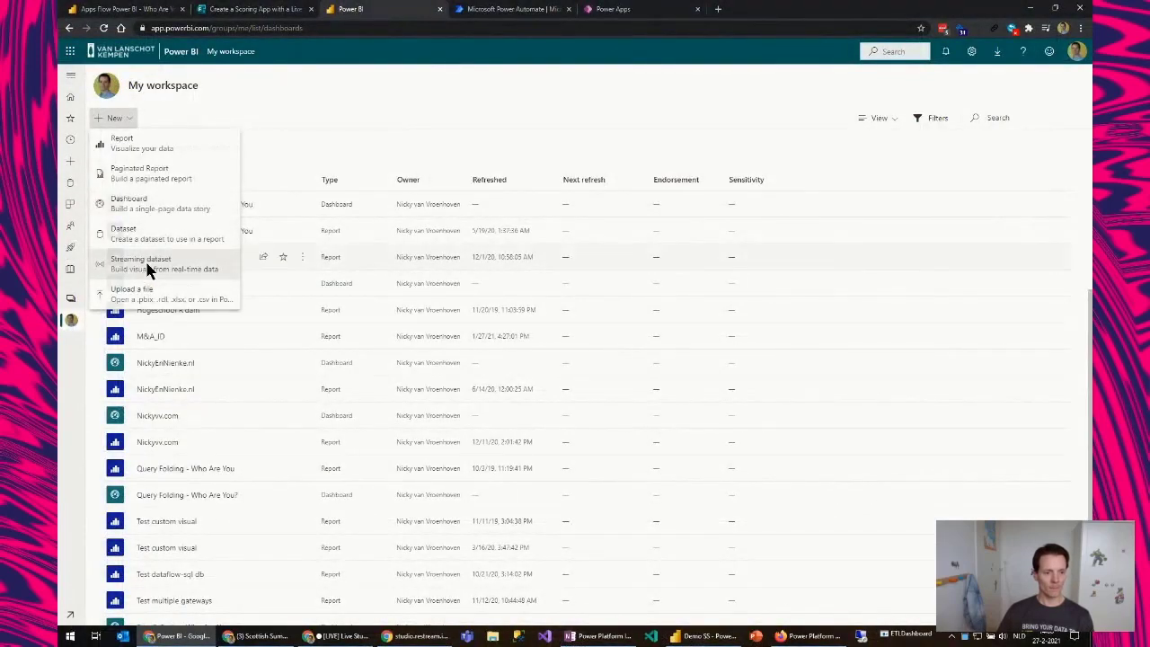
click(148, 263)
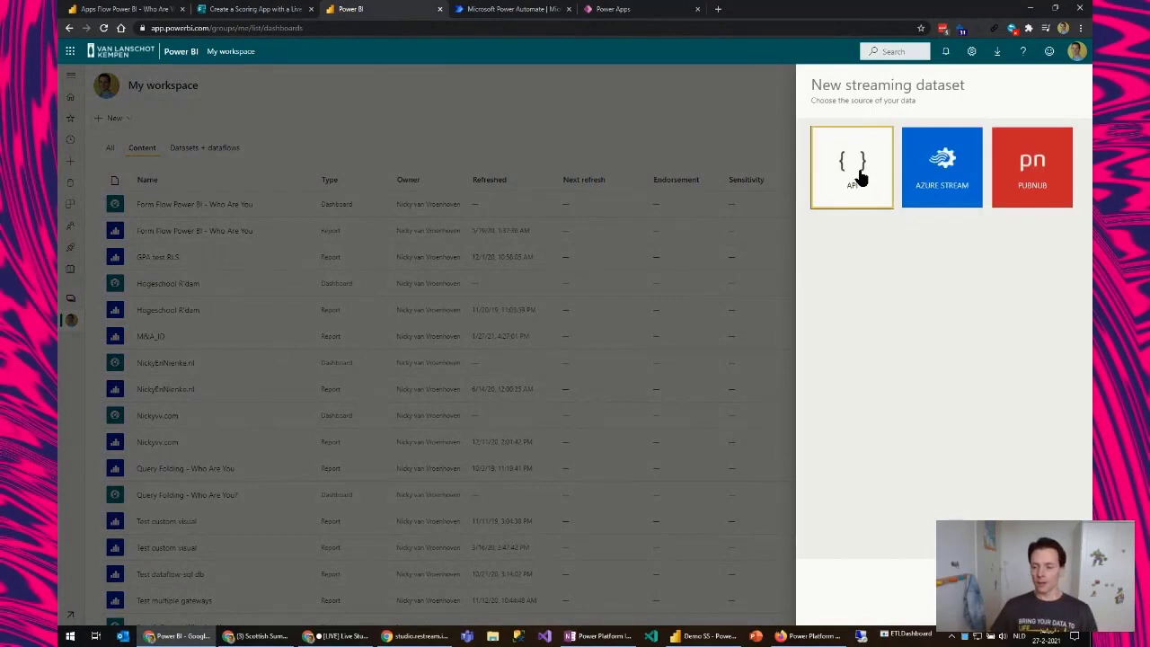
click(975, 591)
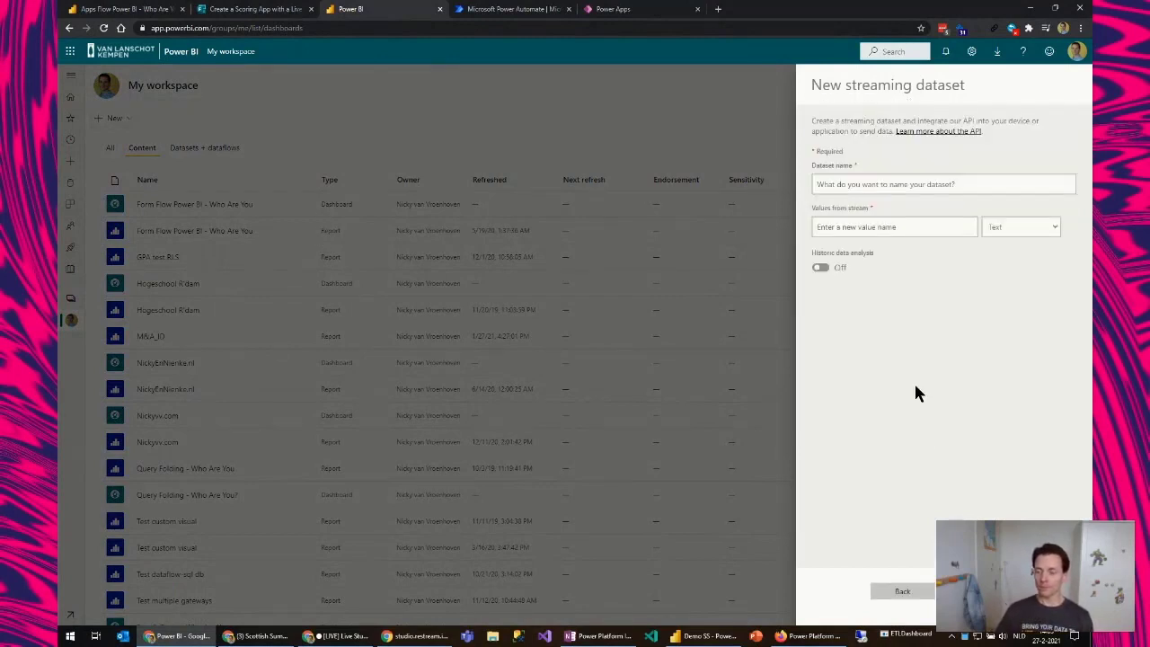
click(852, 187)
text(Demo SS)
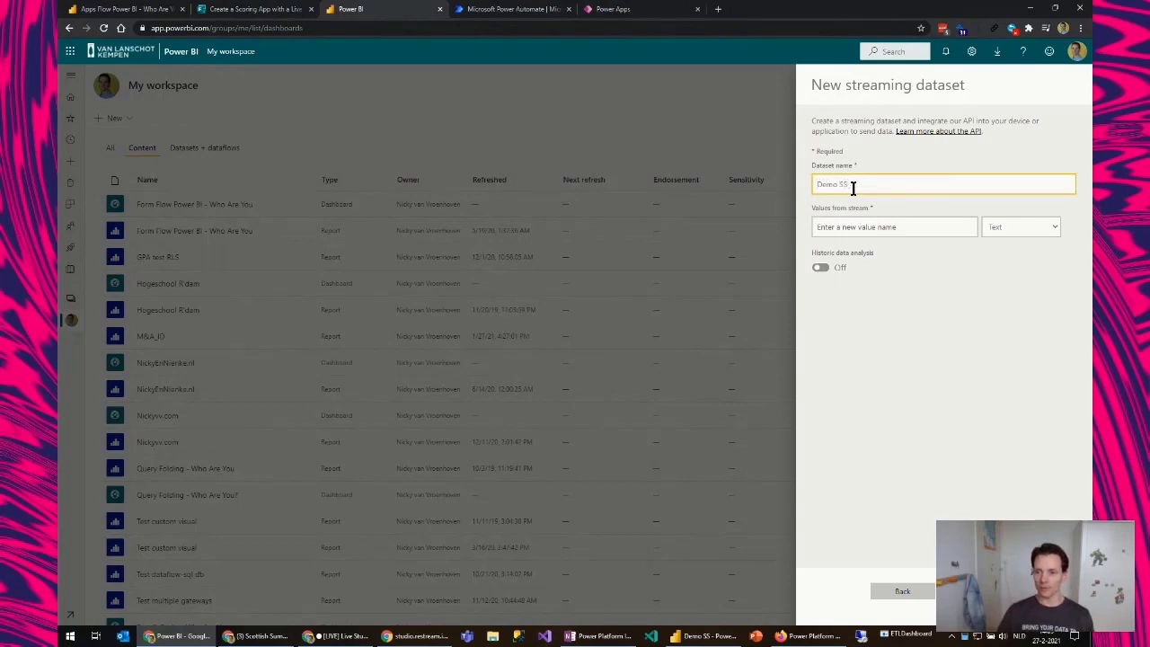
Add a stream value named Date and set its data type to DateTime
click(858, 227)
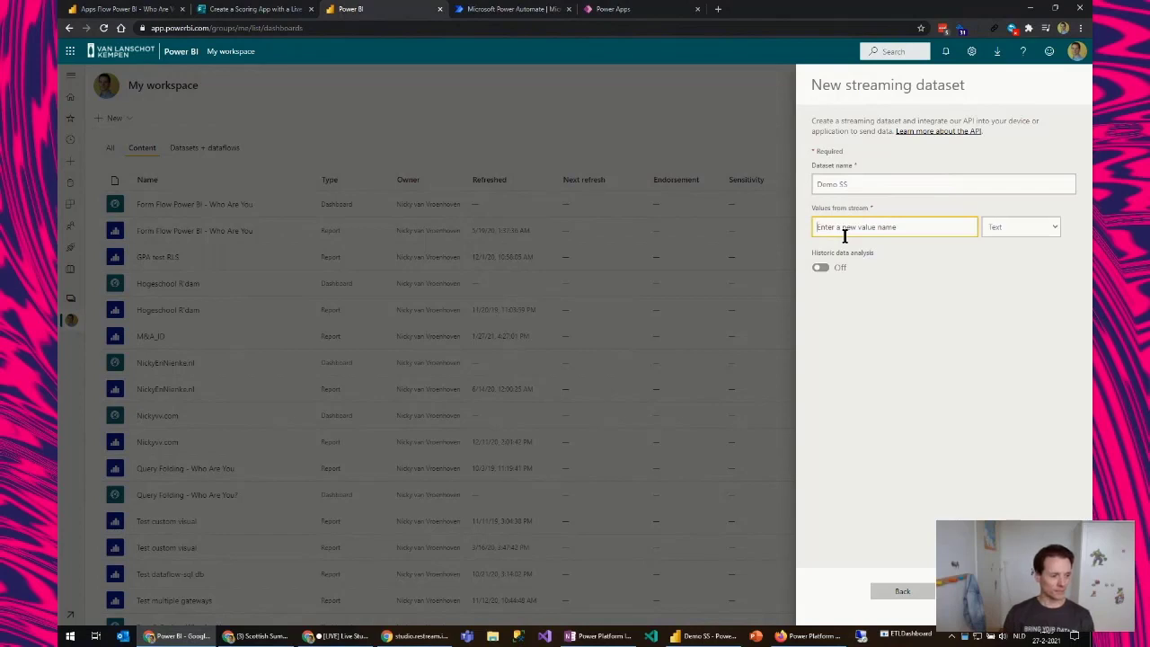
text(Date)
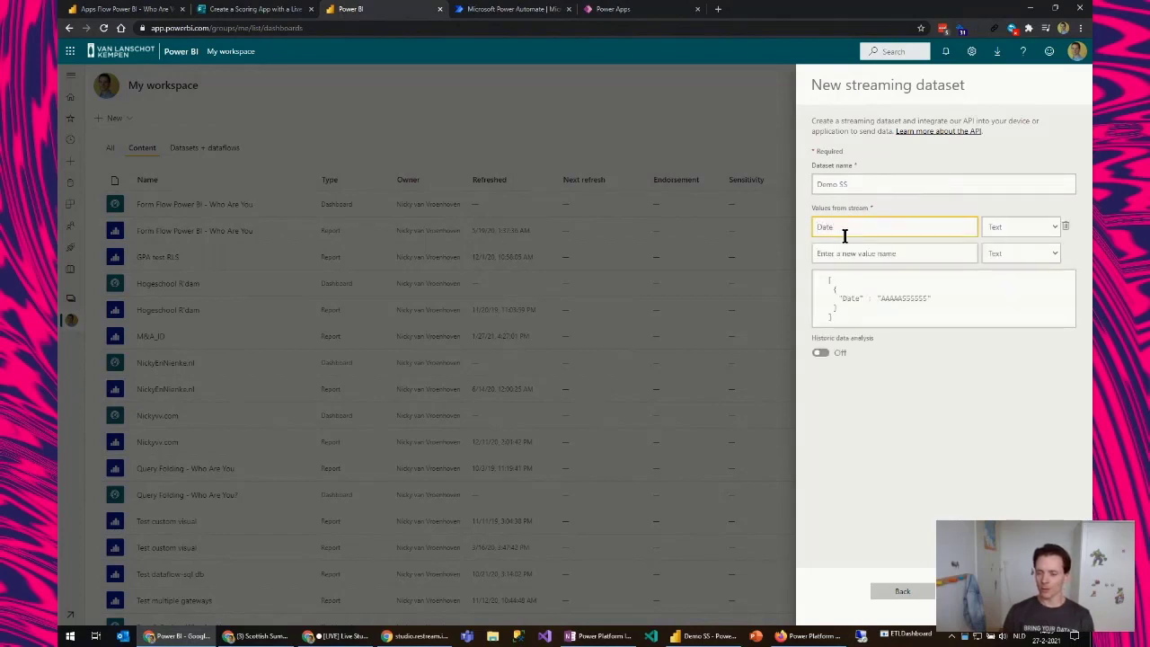
key(Tab)
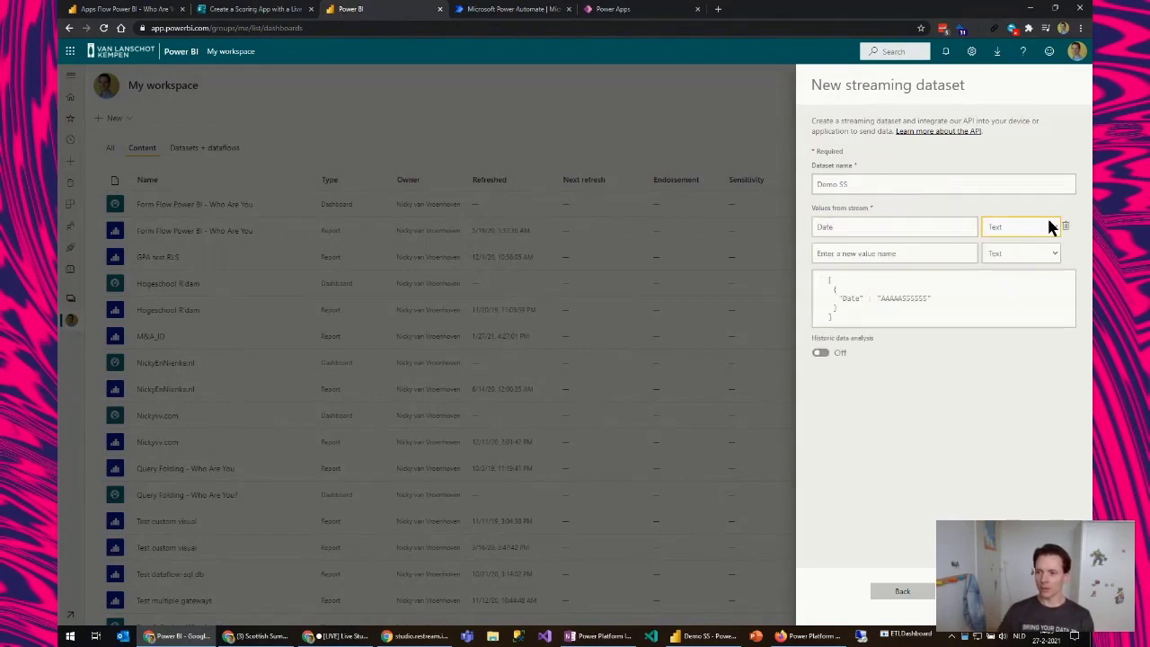
click(1021, 227)
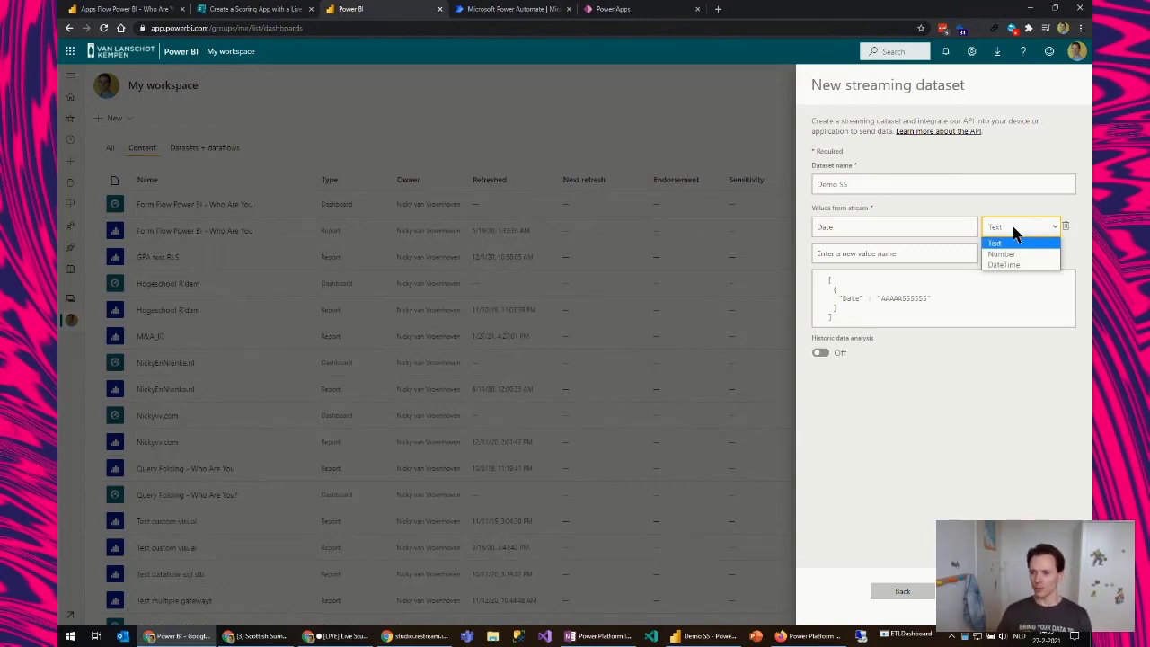
click(1013, 232)
click(1011, 224)
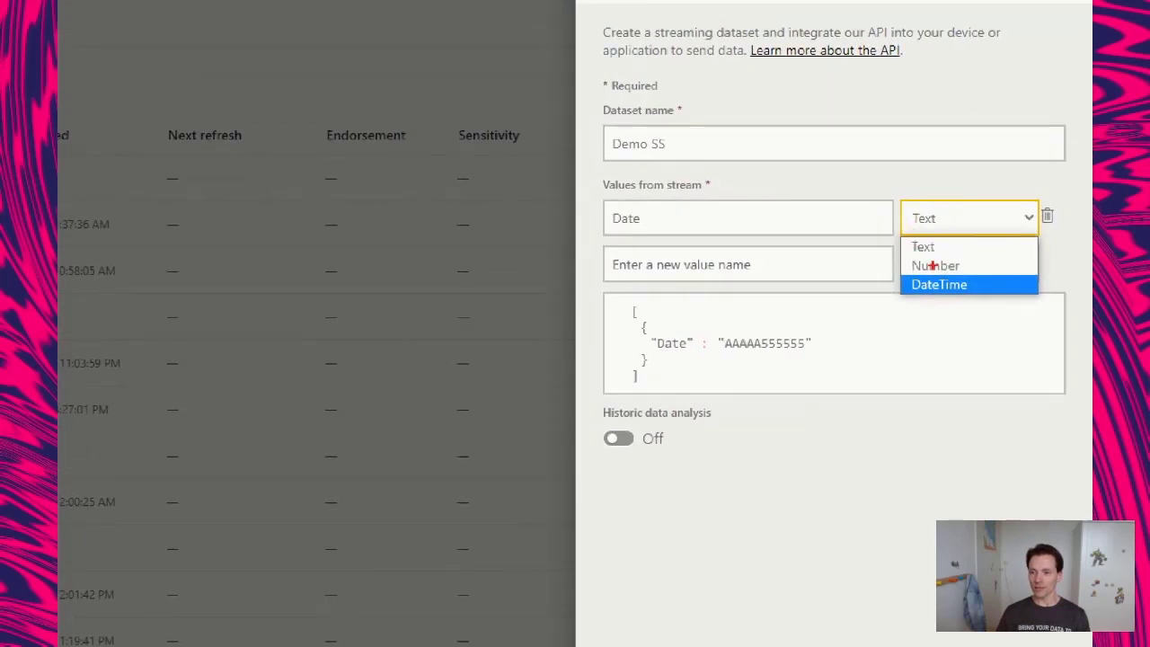
click(948, 213)
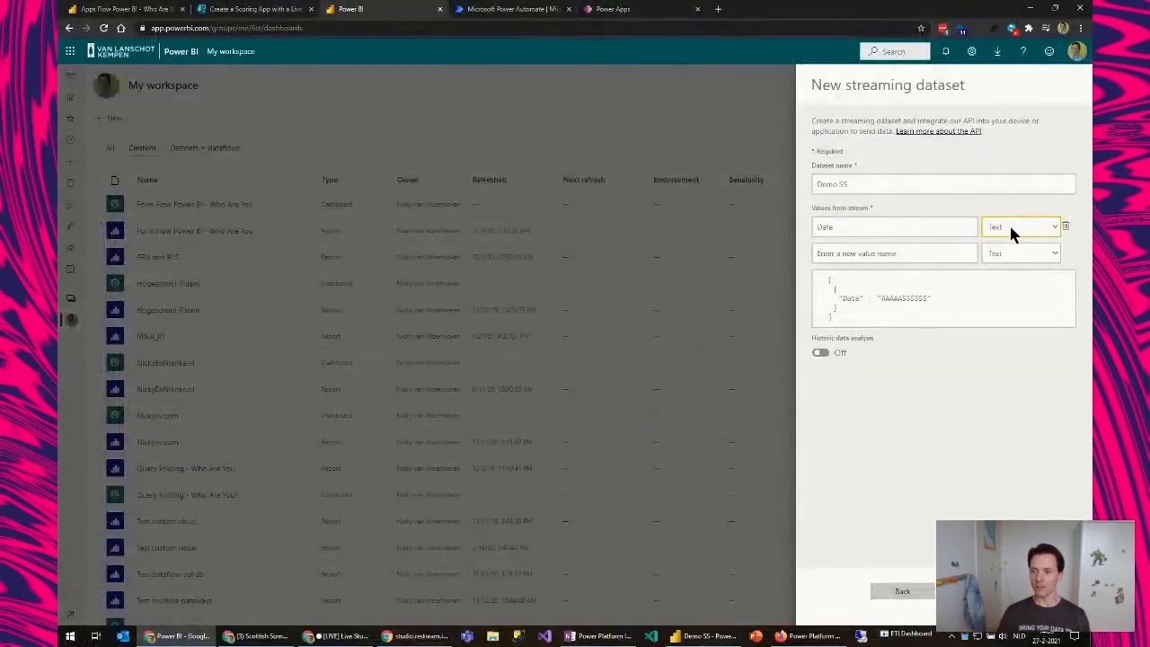
click(949, 215)
click(949, 284)
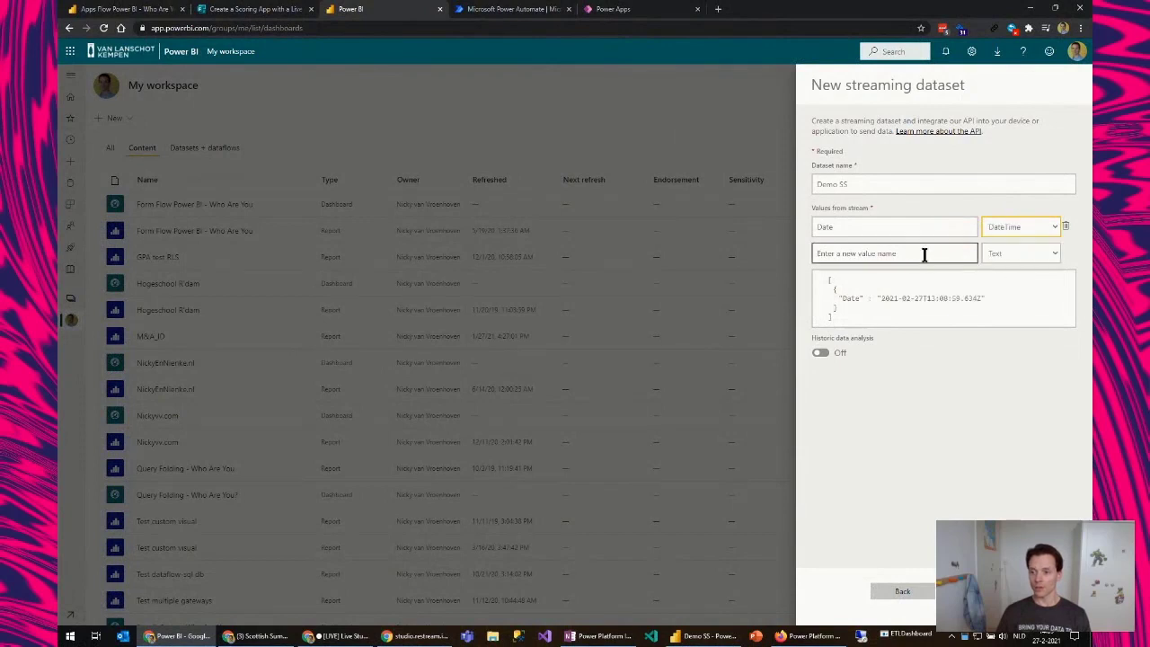
Add a Text stream value named Name and a Number stream value named Score
click(868, 253)
text(Name)
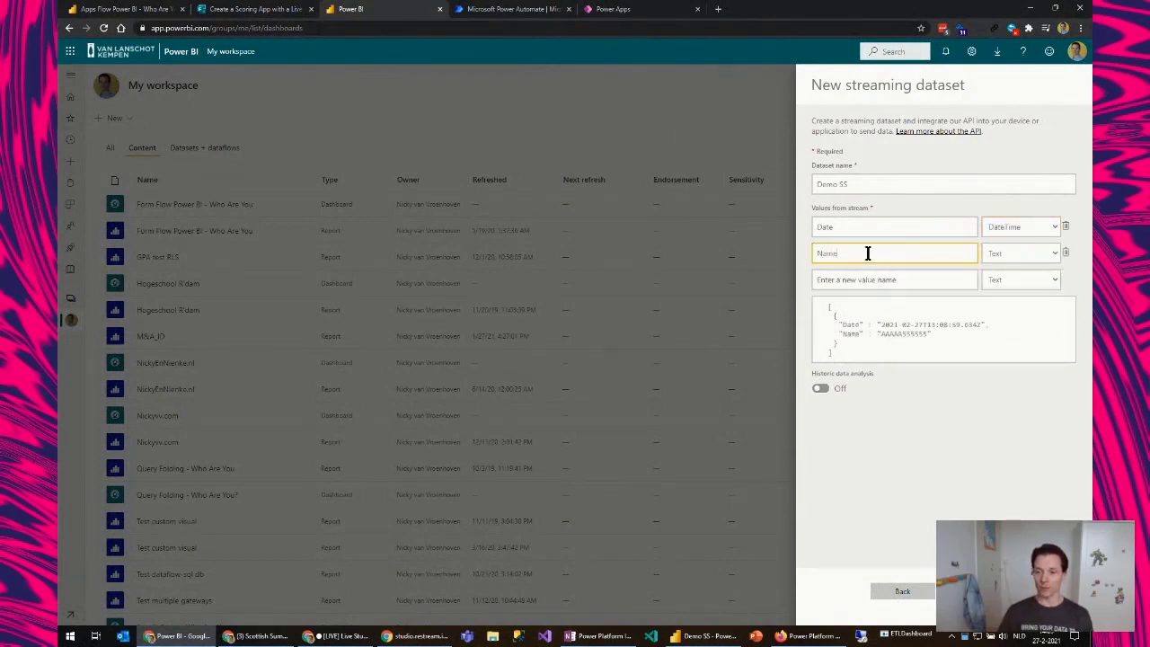
click(899, 280)
text(S)
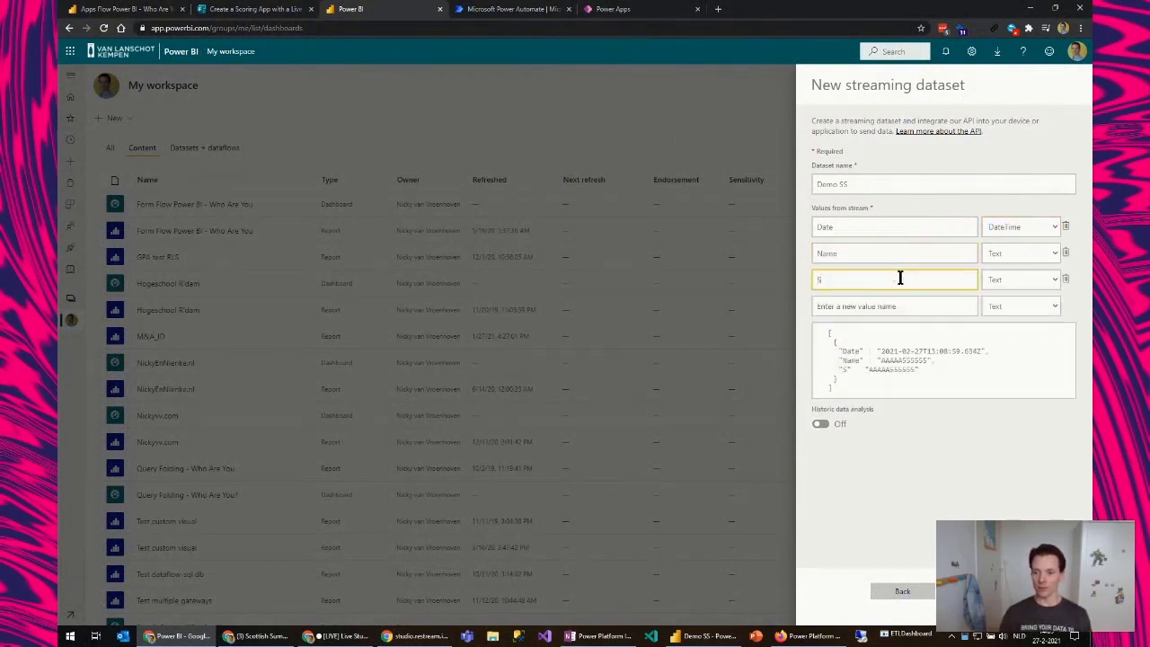
text(core)
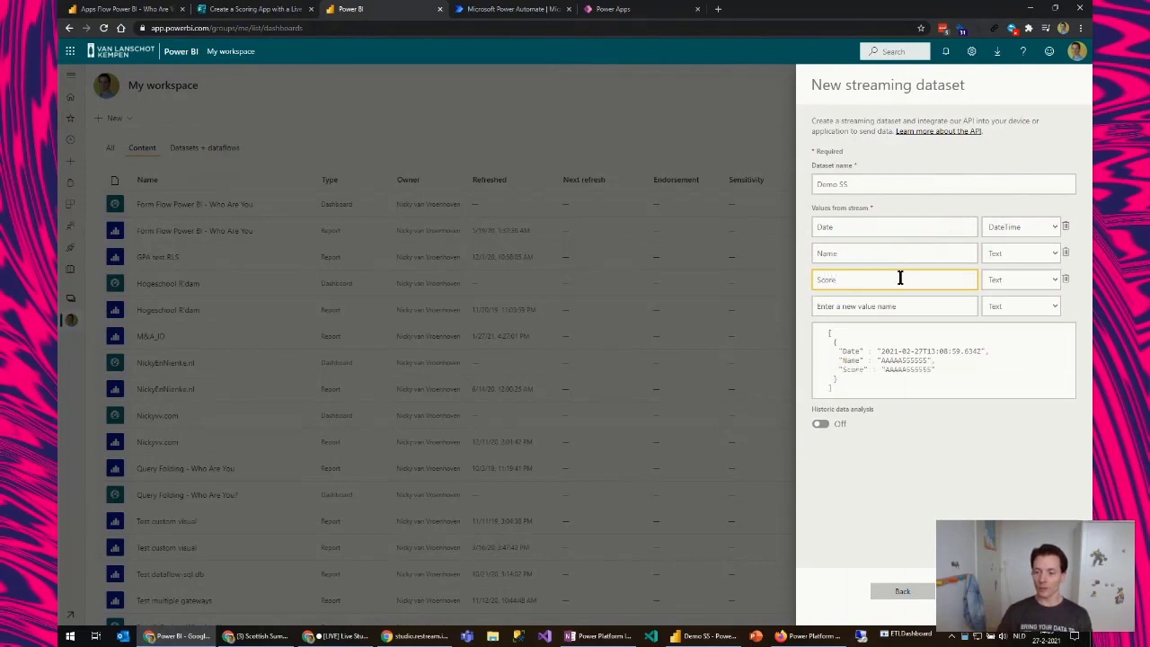
click(1017, 280)
click(1011, 303)
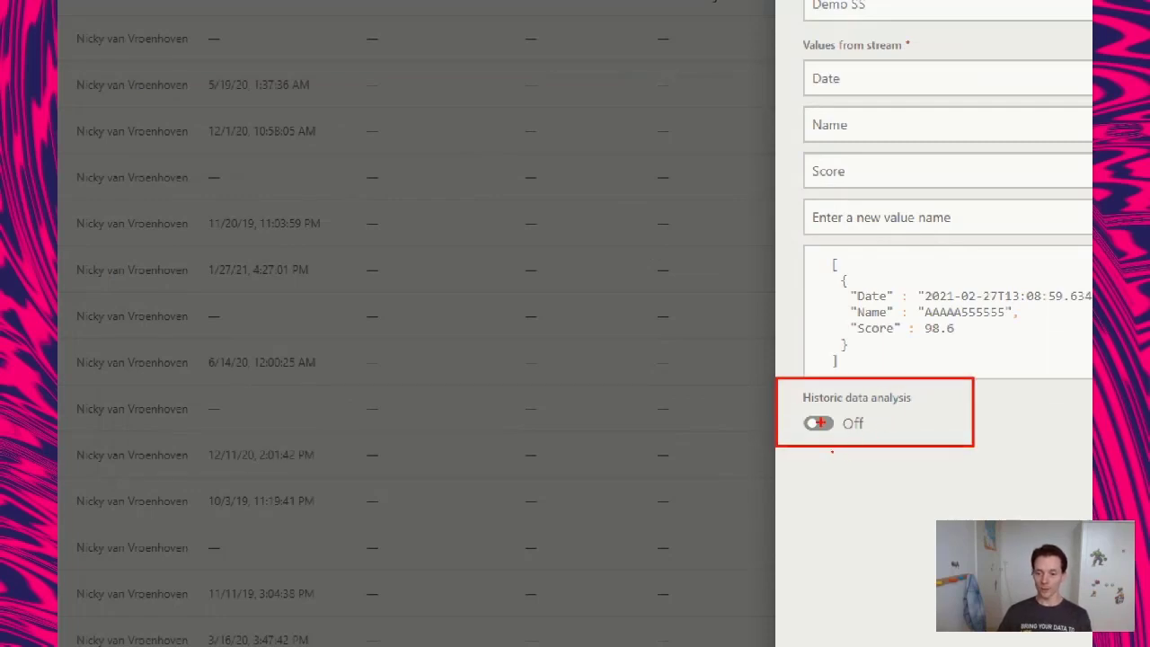
Create the streaming dataset with historic data analysis turned on, and display the workspace's datasets and dataflows
click(819, 424)
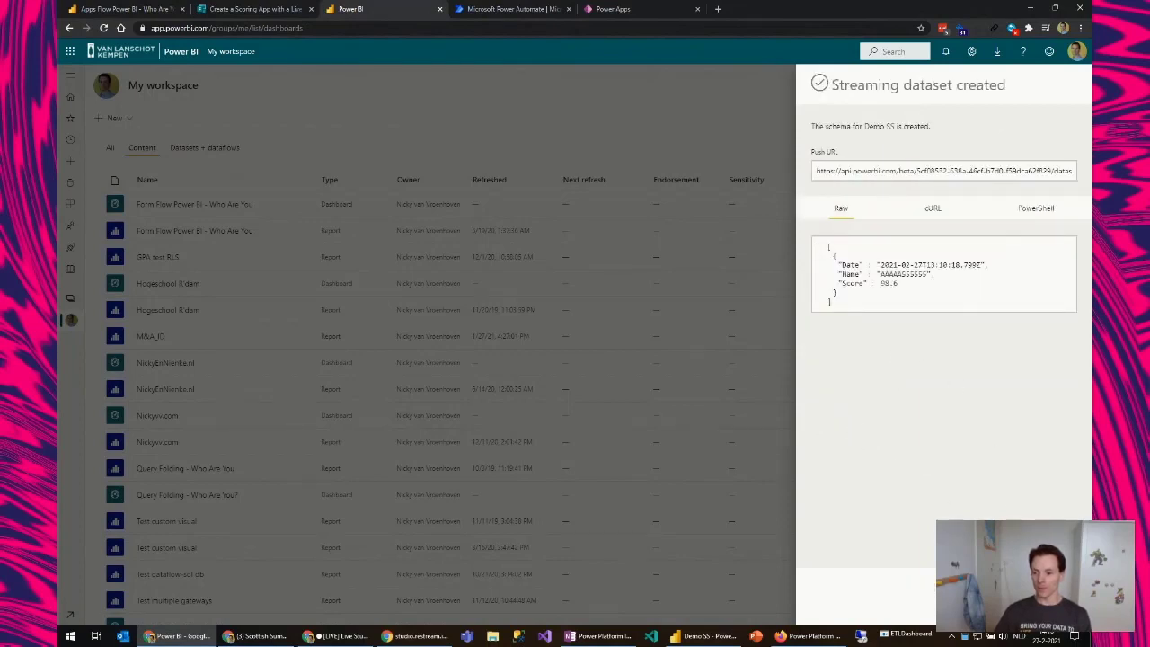
click(989, 595)
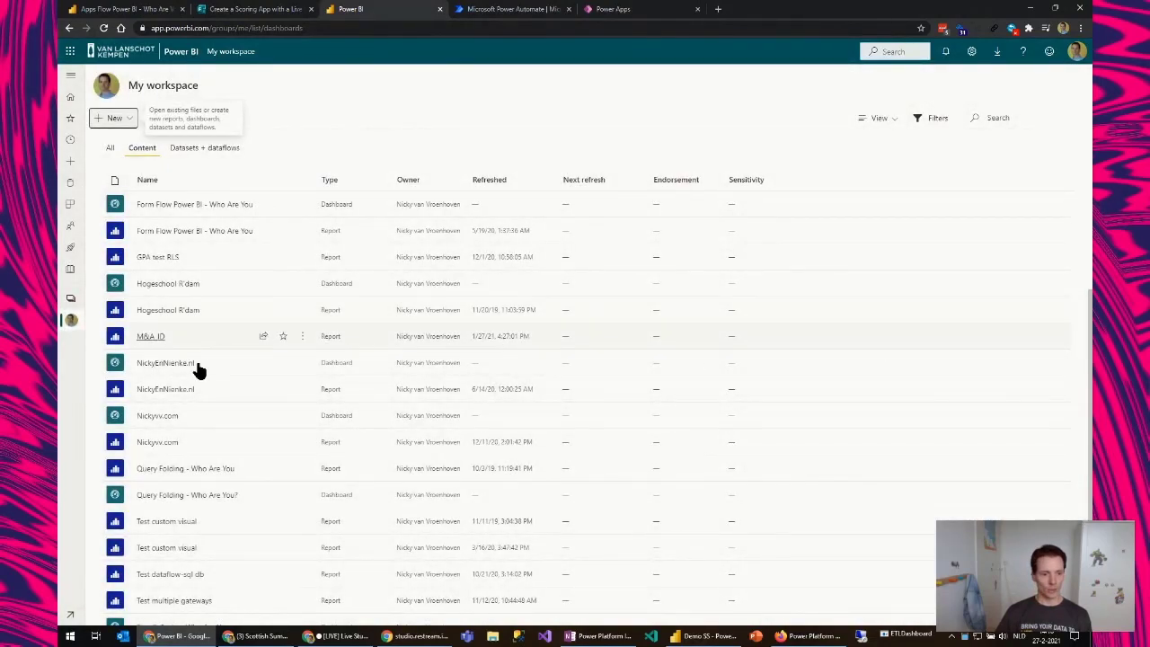
scroll(187, 363, up, 3)
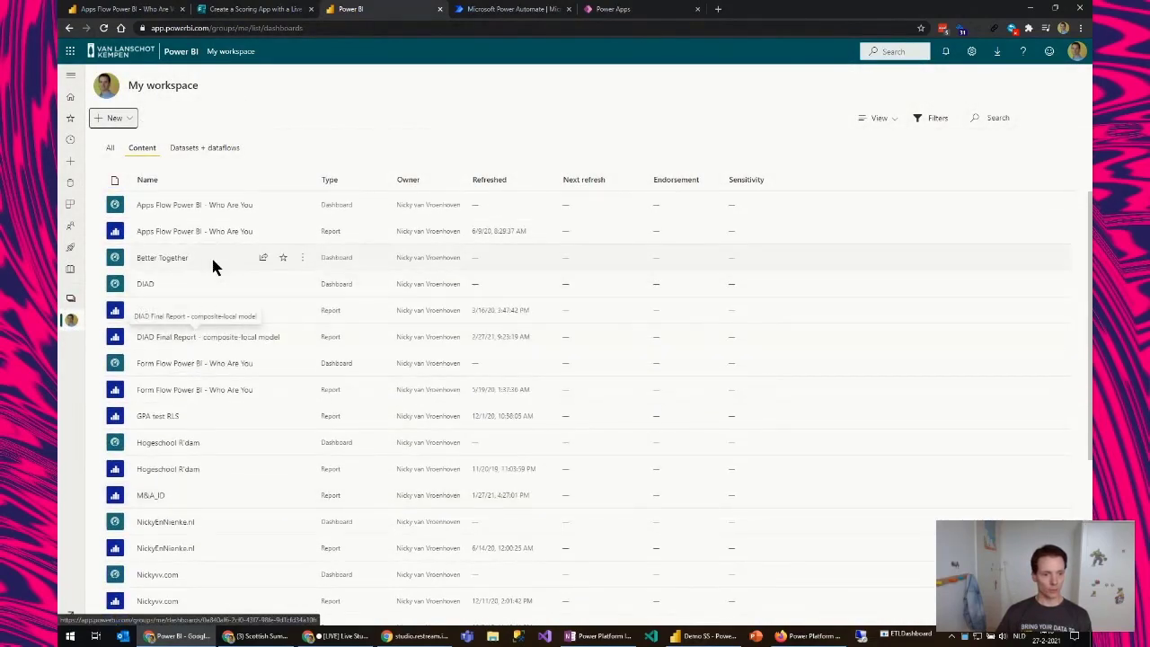
click(216, 151)
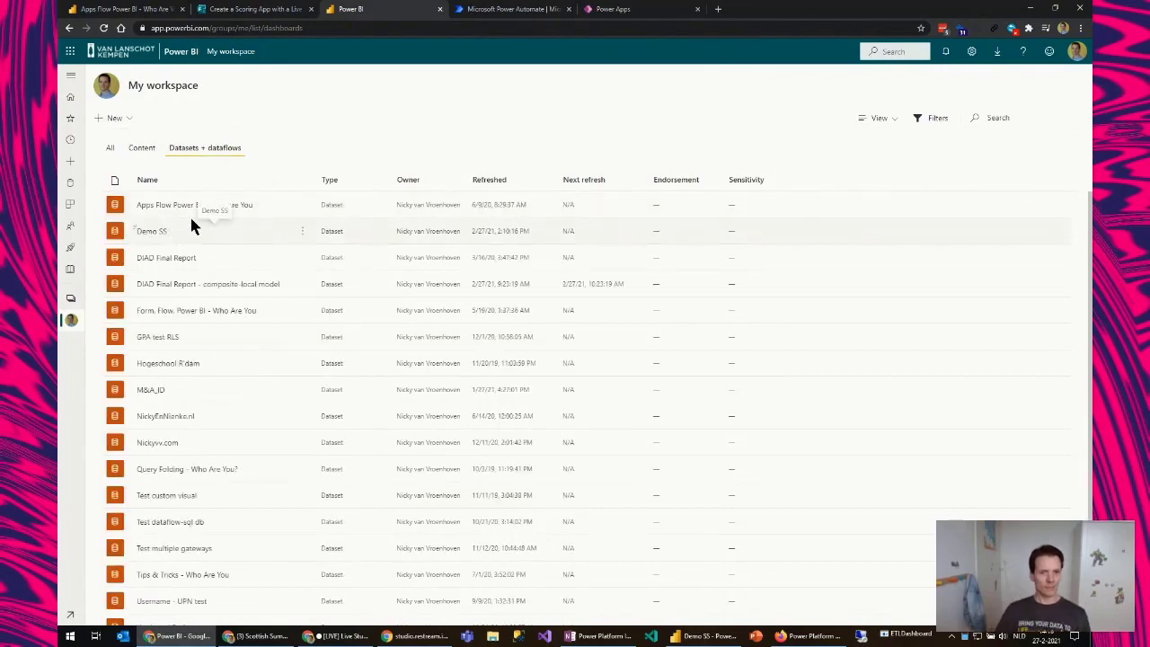
Switch to Power Automate and create an instant cloud flow named Demo SS with PowerApps as the trigger
click(517, 10)
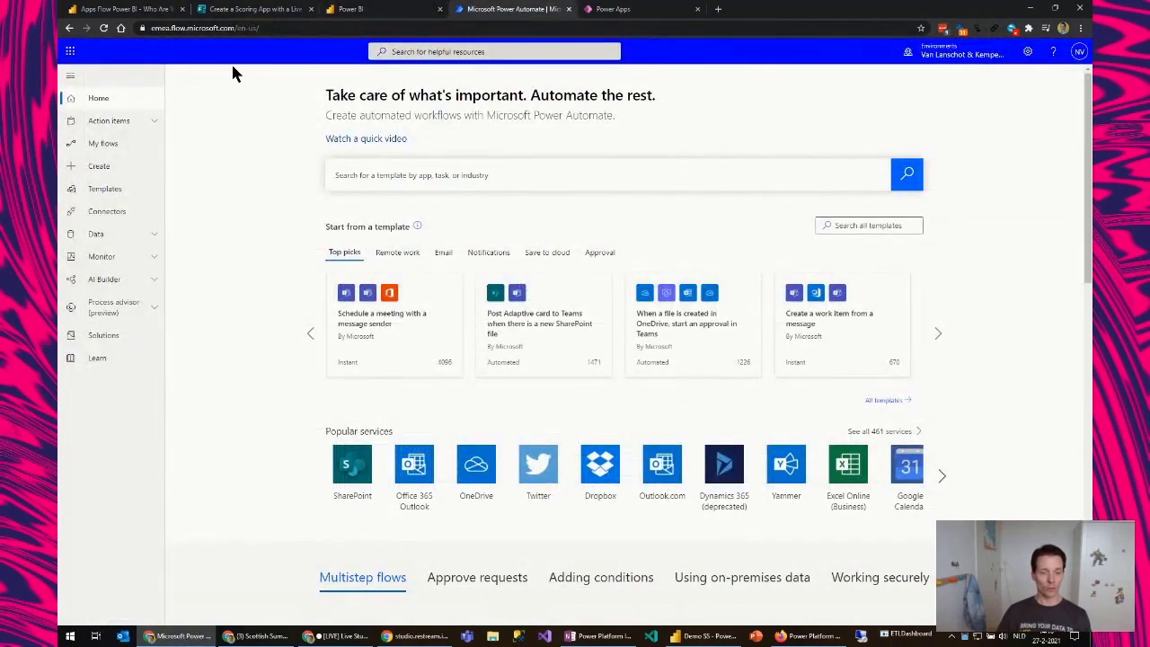
click(120, 169)
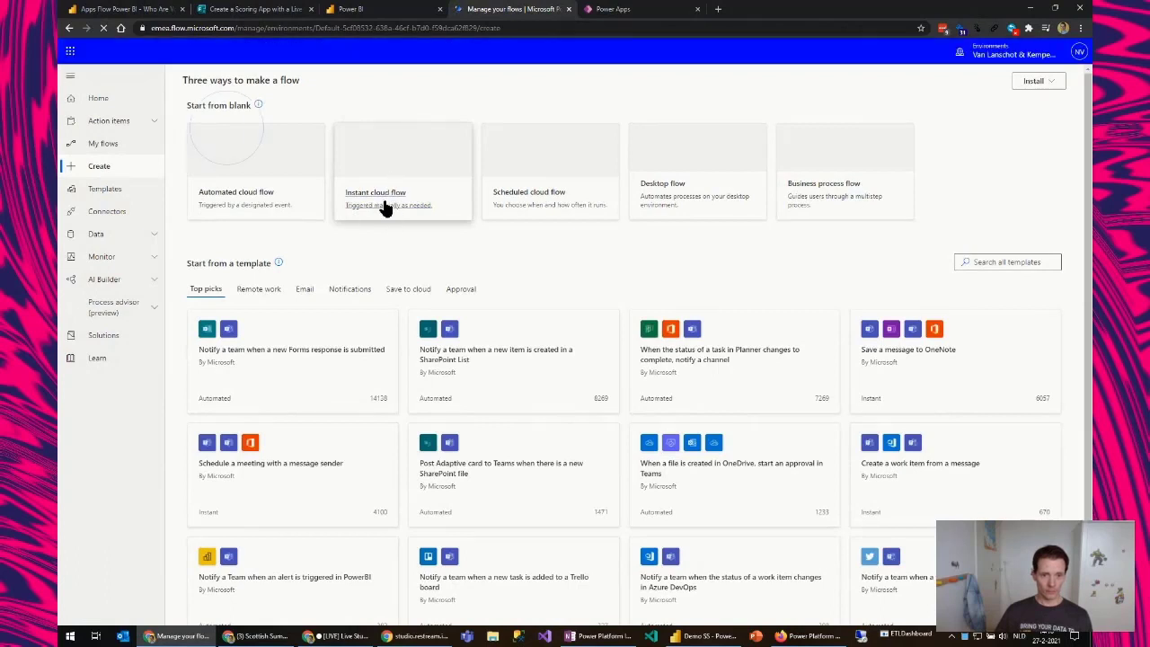
click(385, 207)
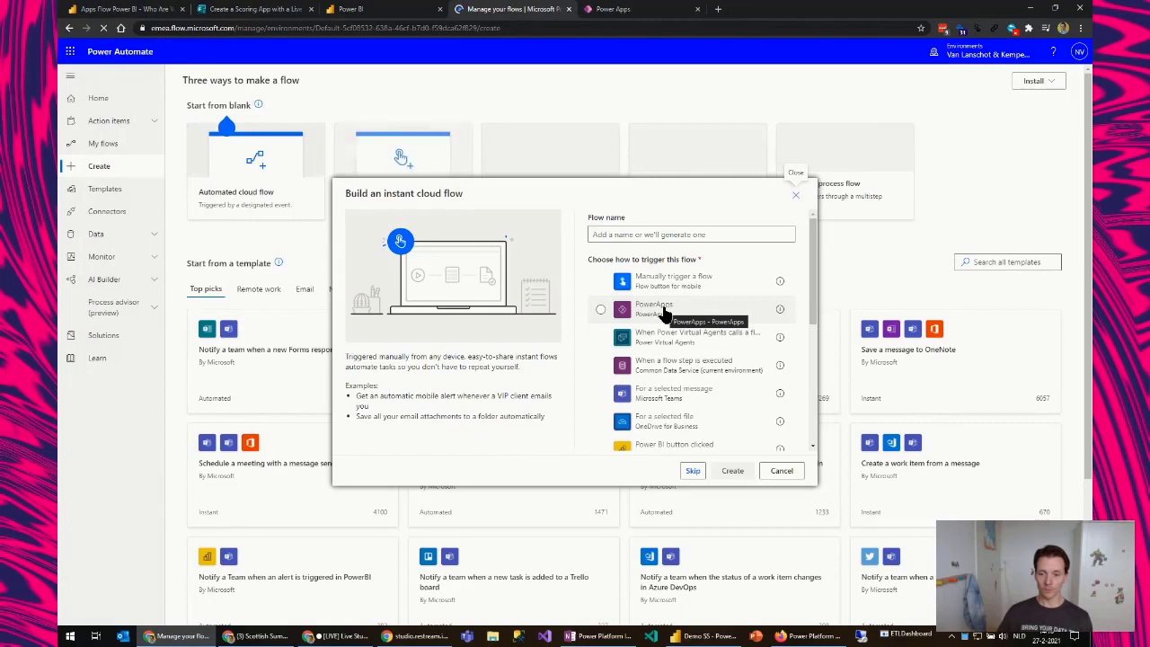
click(653, 314)
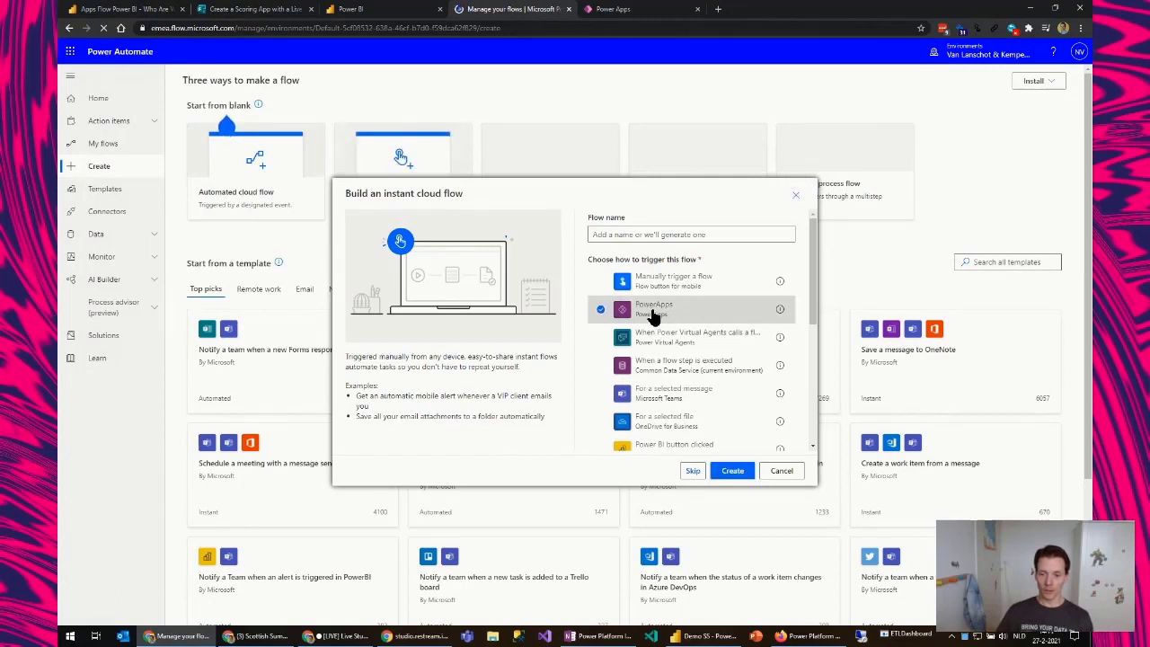
click(646, 235)
text(Demo S)
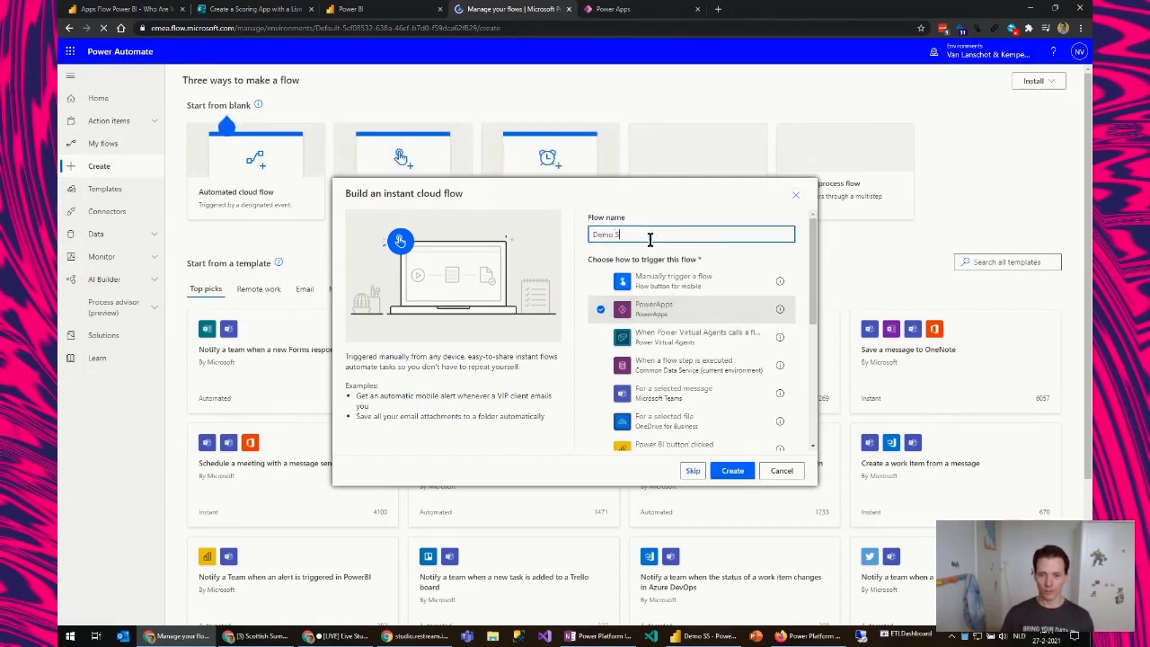
text(S)
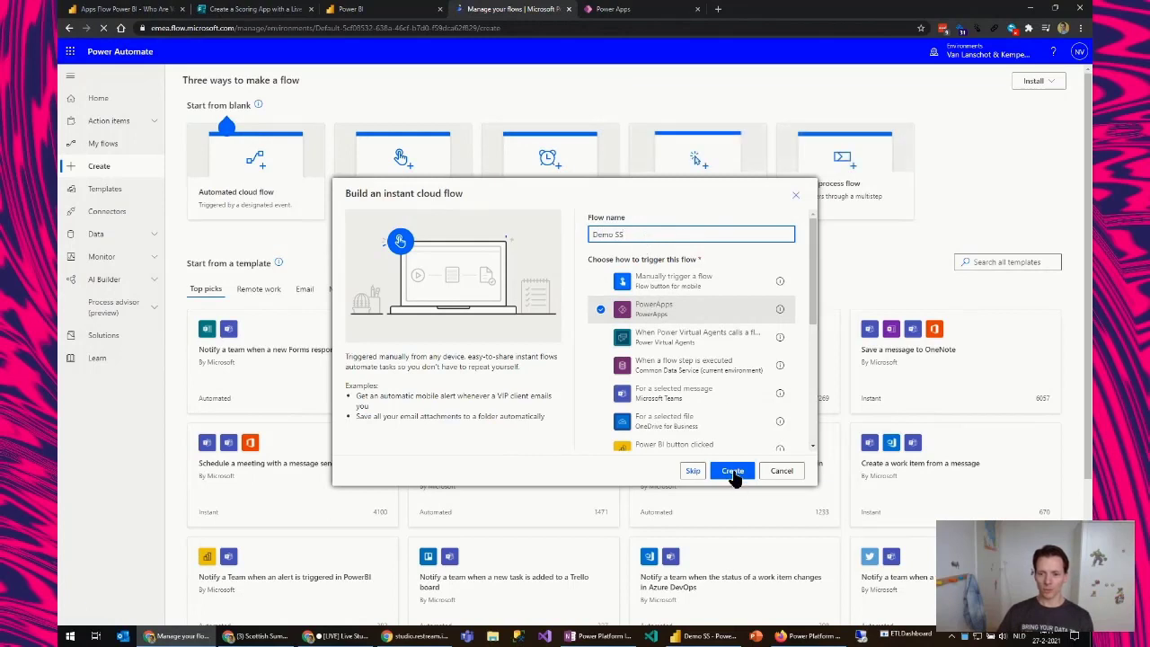
click(732, 473)
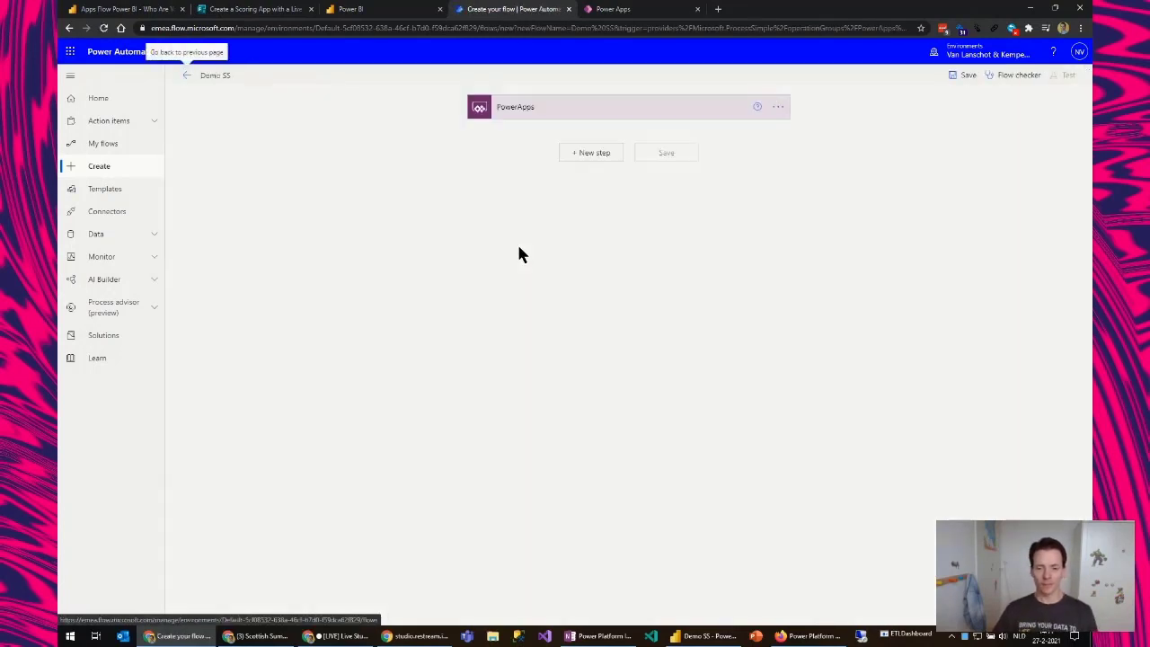
Add the Power BI action "Add rows to a dataset" as a new step after the PowerApps trigger
click(537, 114)
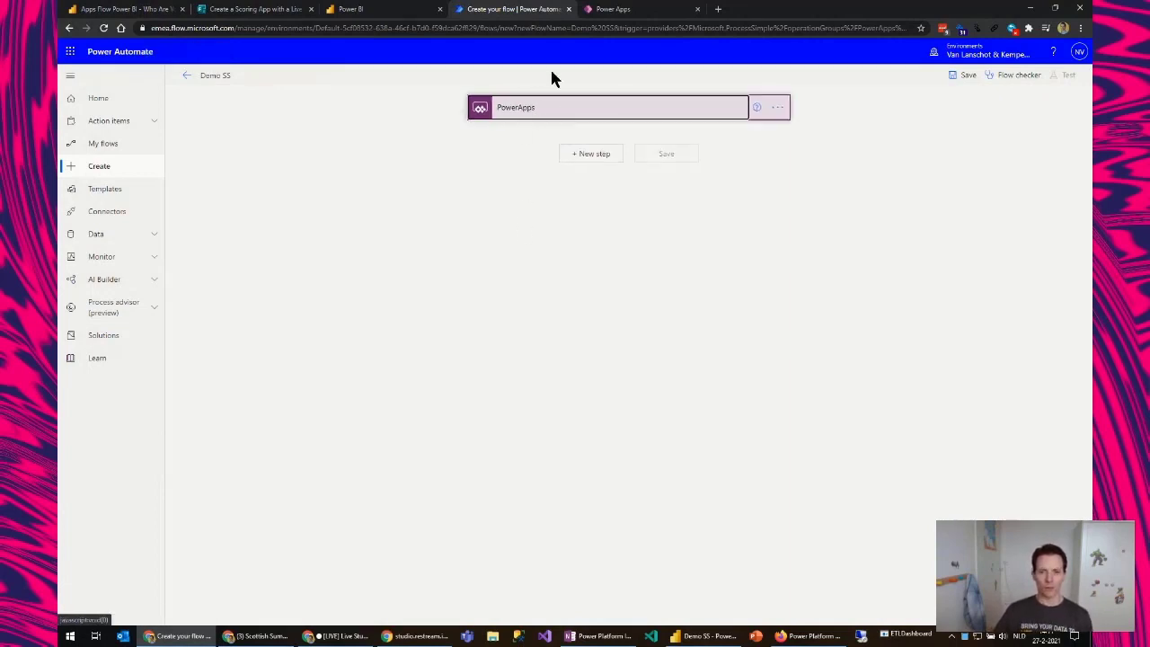
click(575, 115)
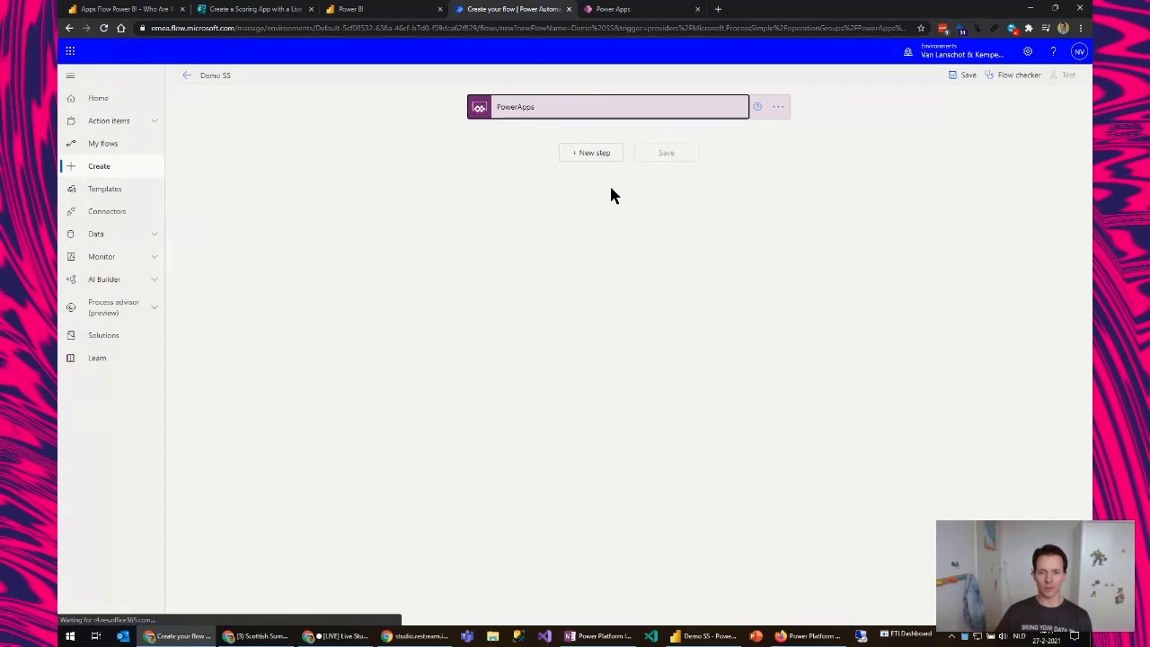
click(589, 155)
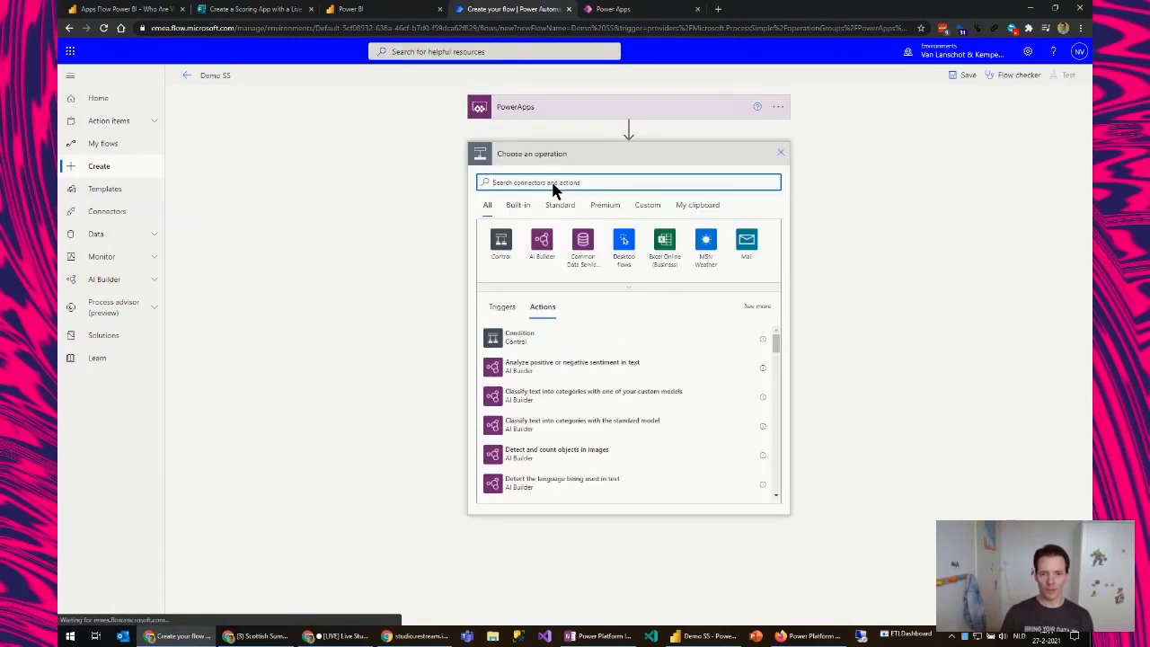
text(power)
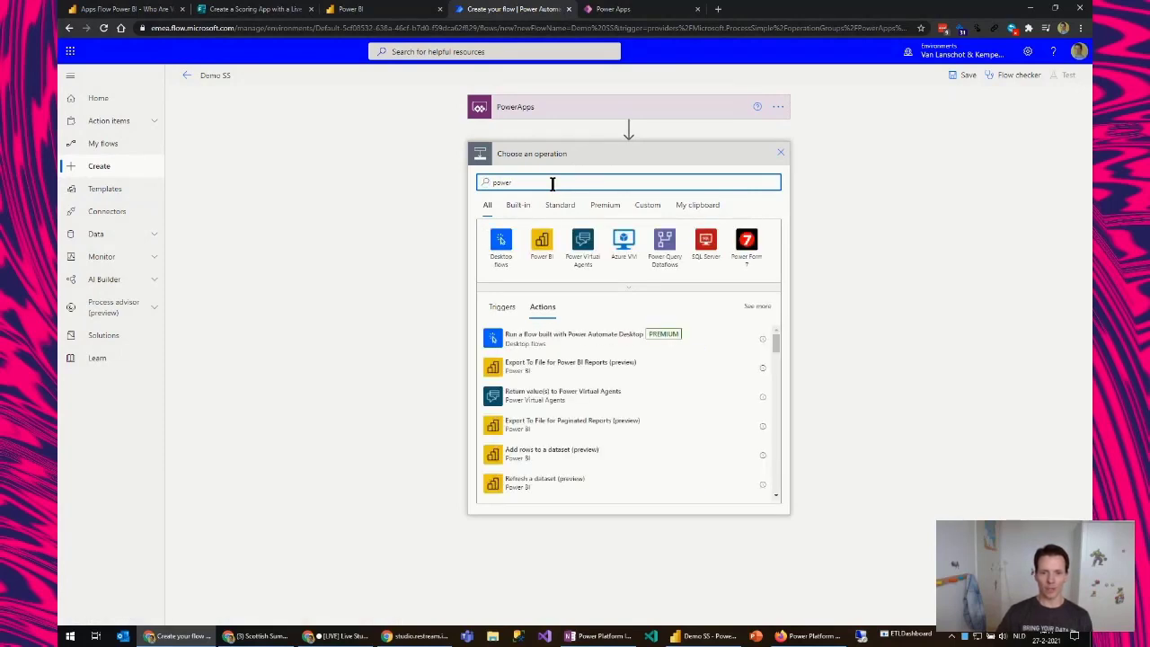
text( bi)
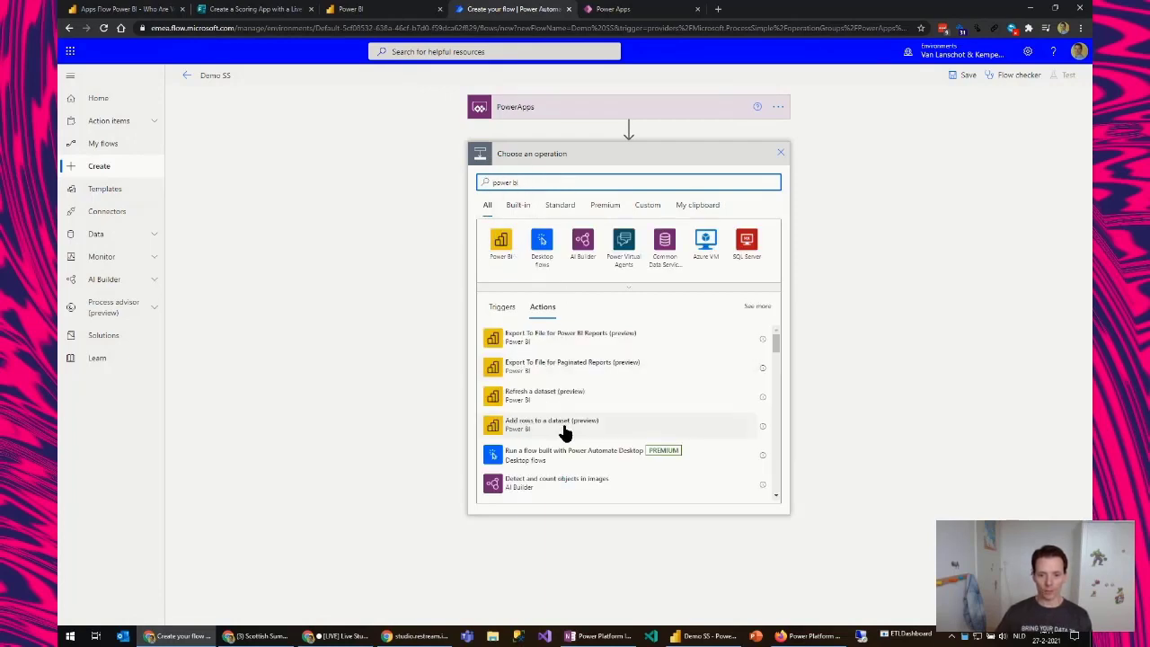
click(614, 431)
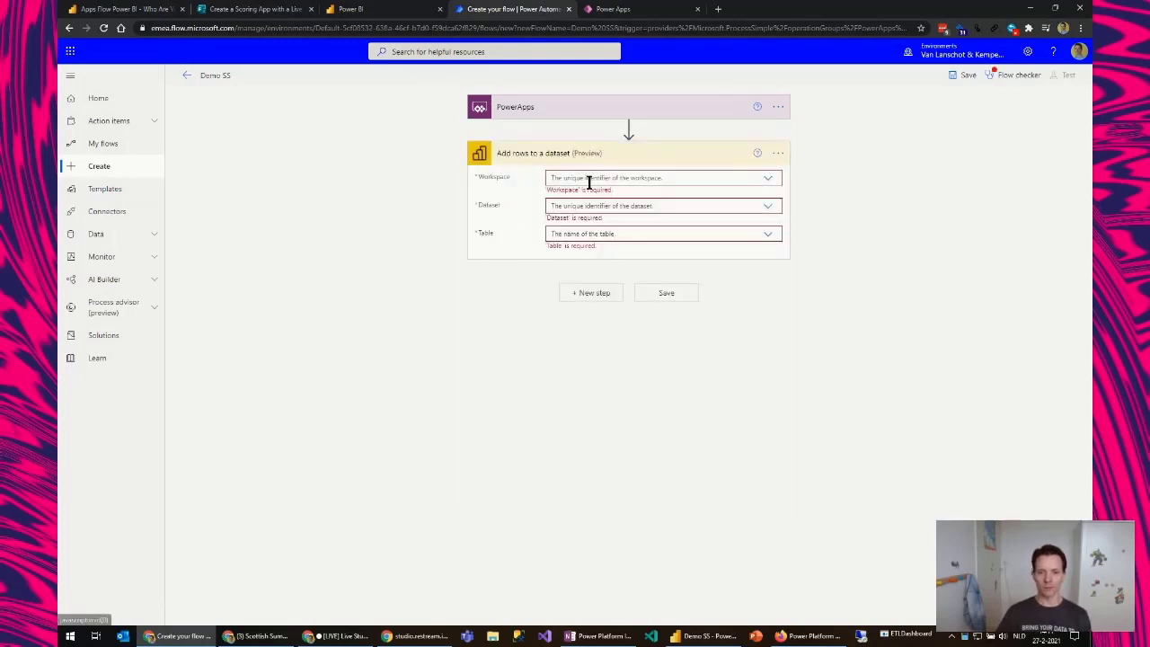
Point the Add rows to a dataset action at My Workspace, dataset Demo SS and table RealTimeData
click(628, 178)
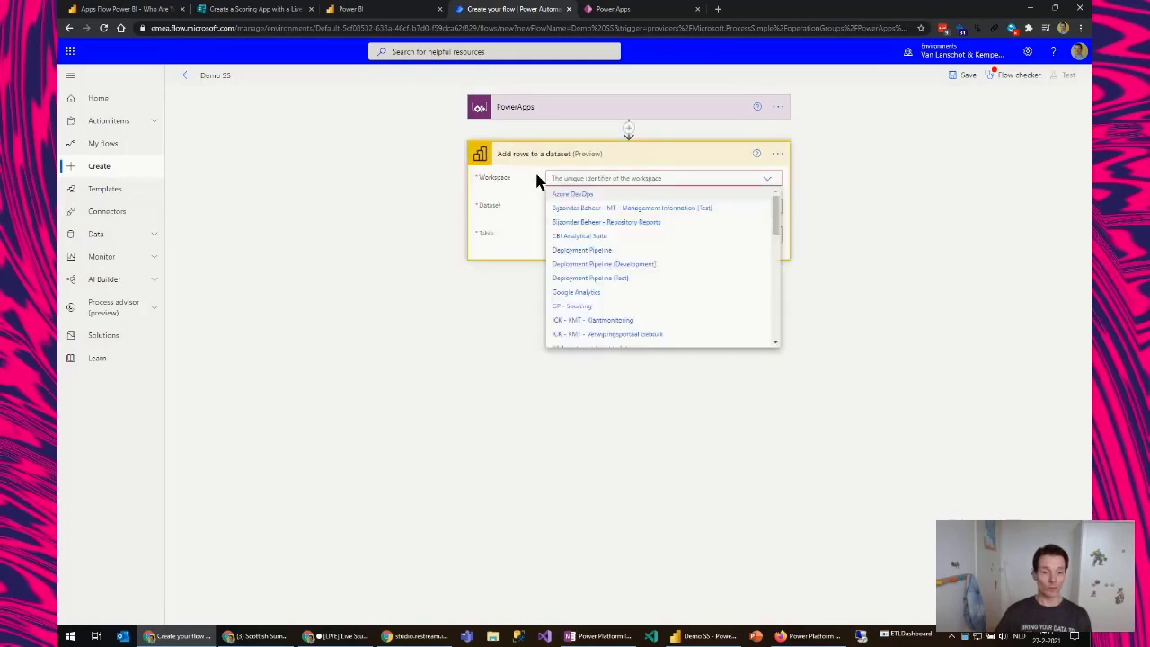
scroll(590, 281, down, 2)
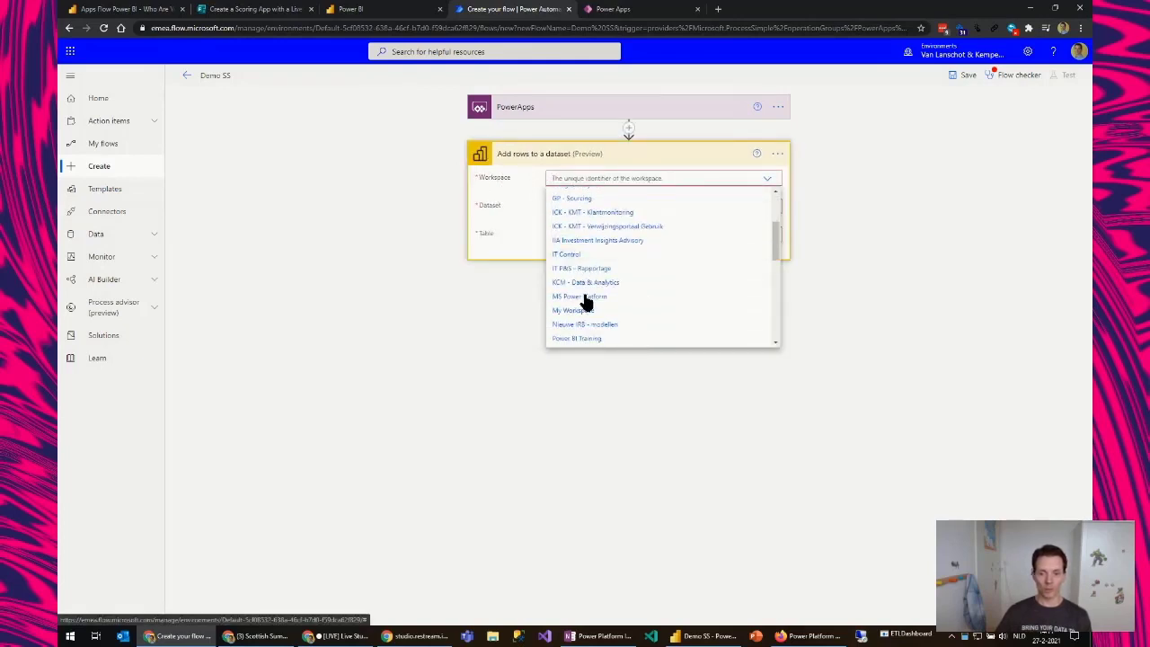
click(579, 313)
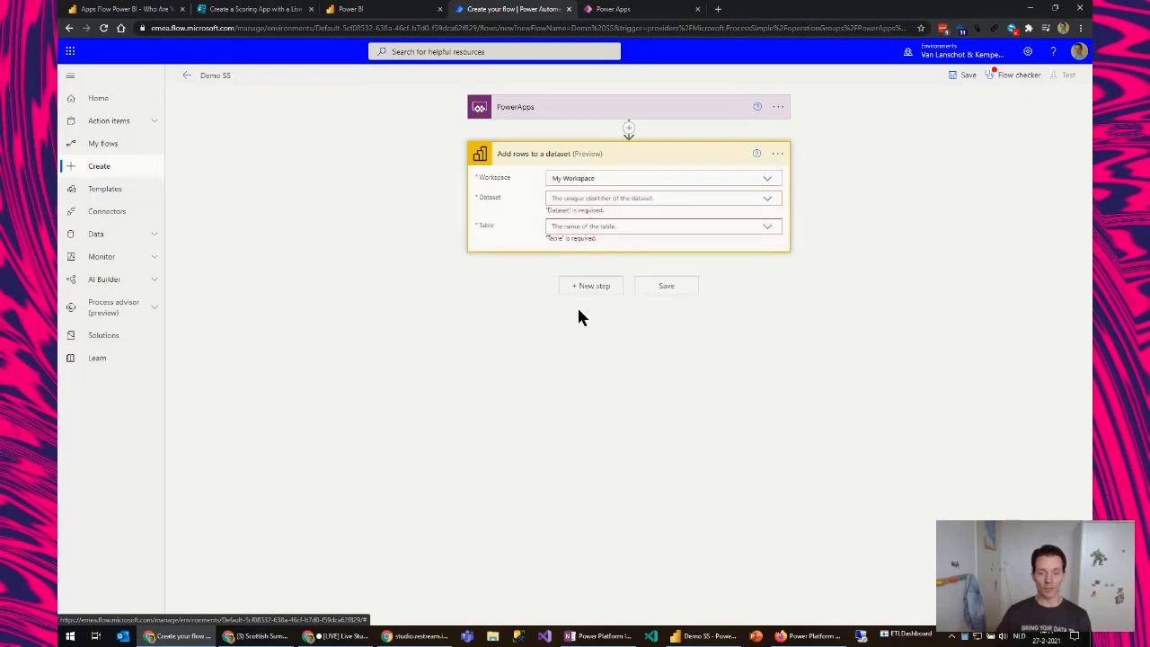
click(584, 196)
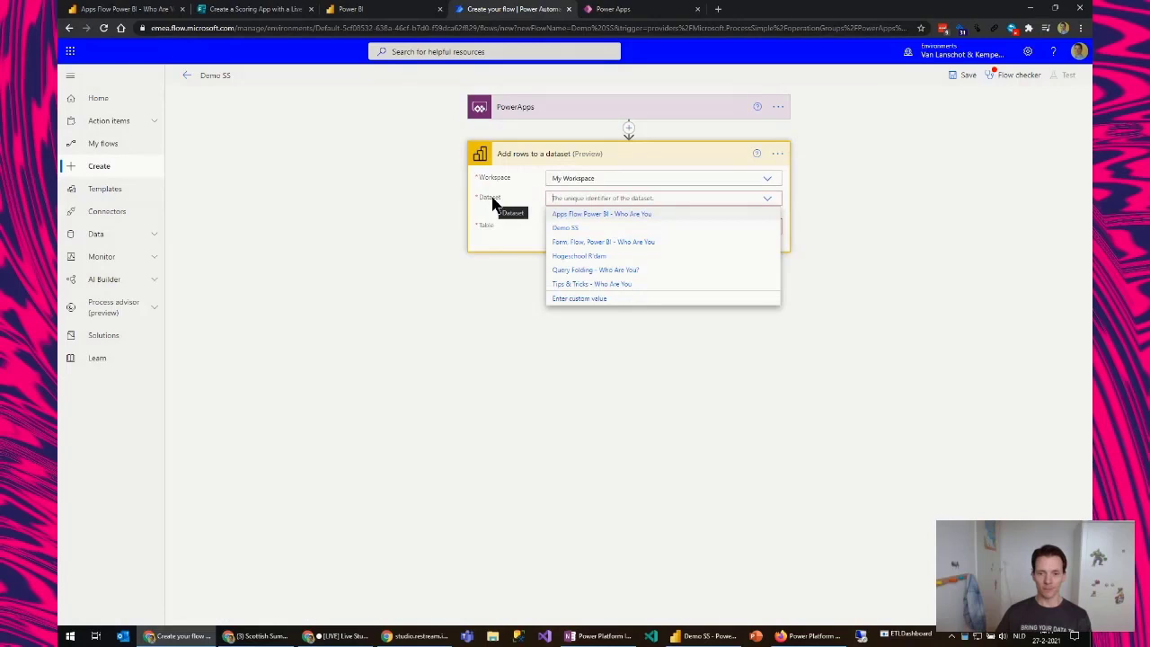
click(572, 228)
click(586, 218)
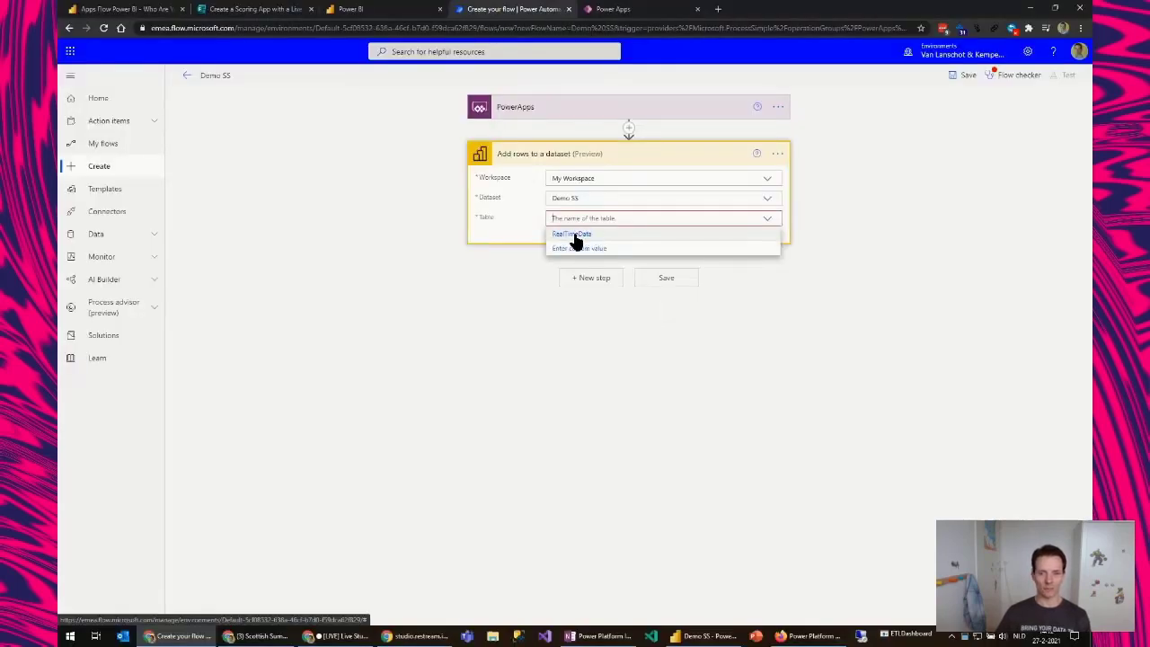
click(574, 234)
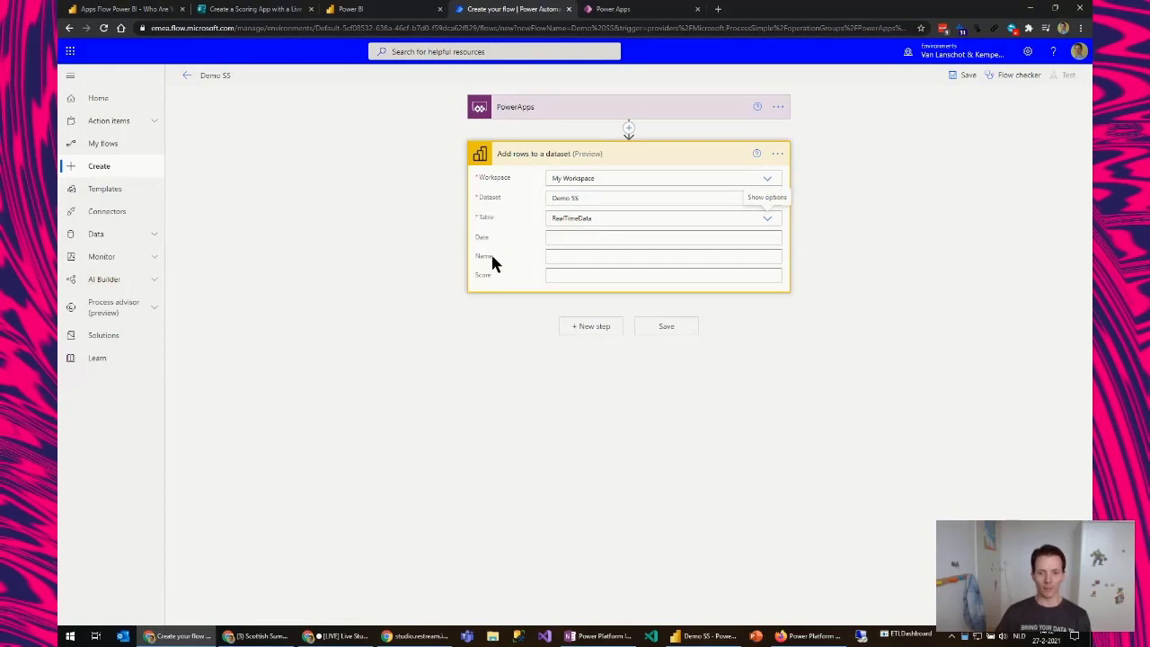
Fill the action's Date field with the expression utcNow()
click(568, 241)
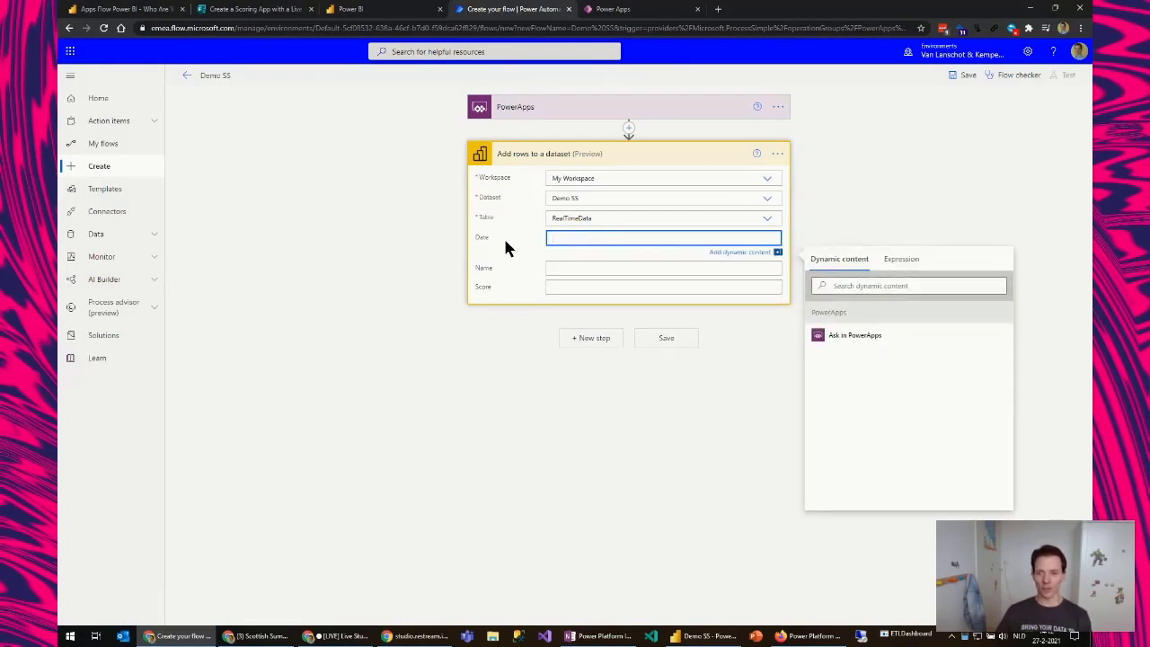
click(899, 260)
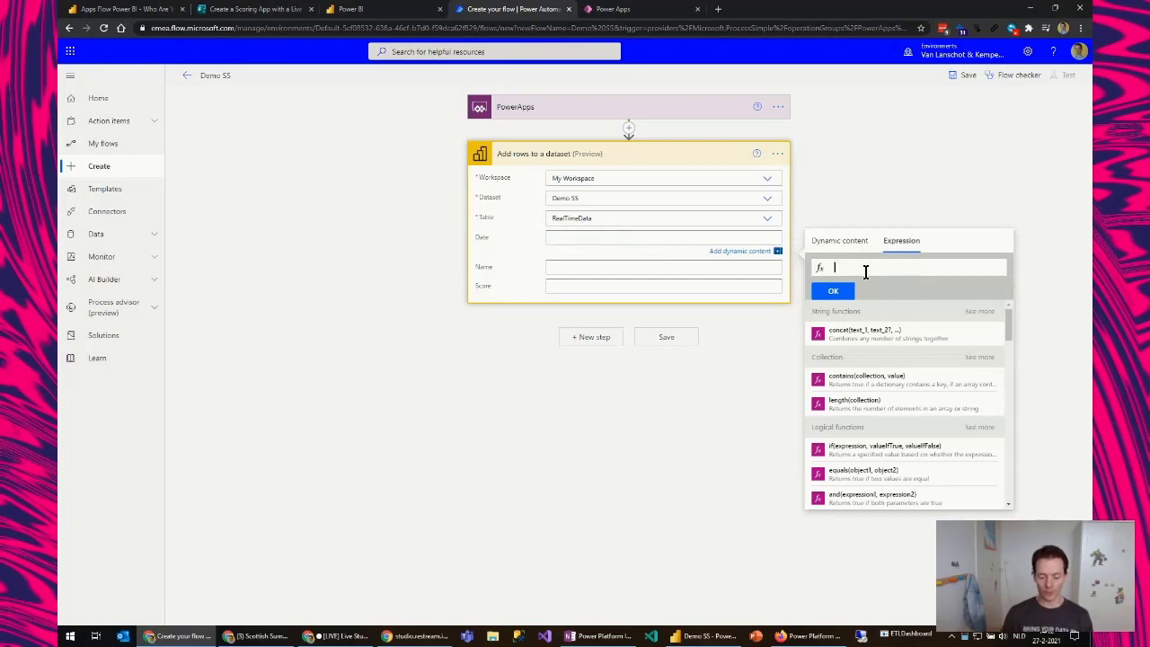
text(utc)
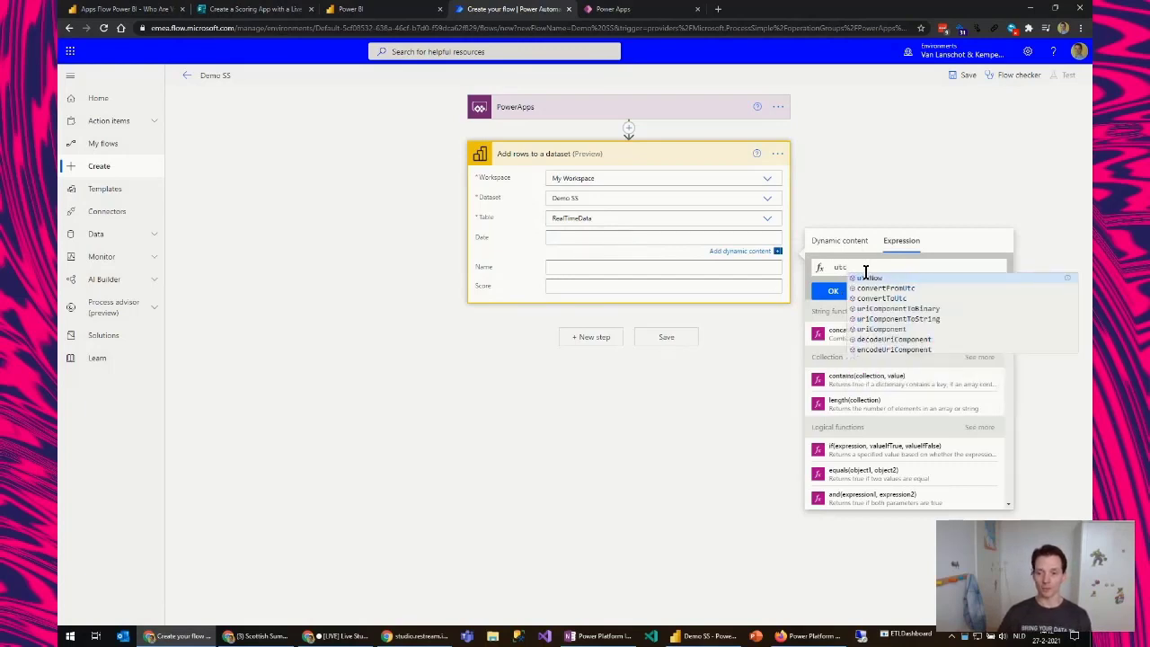
click(868, 281)
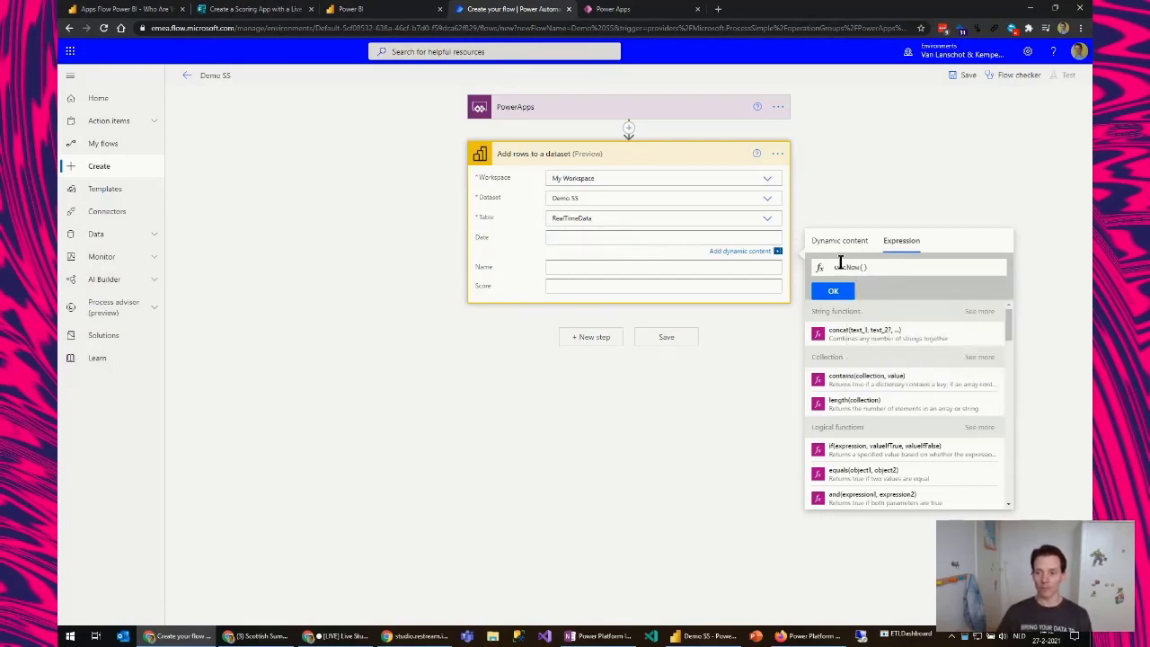
click(834, 292)
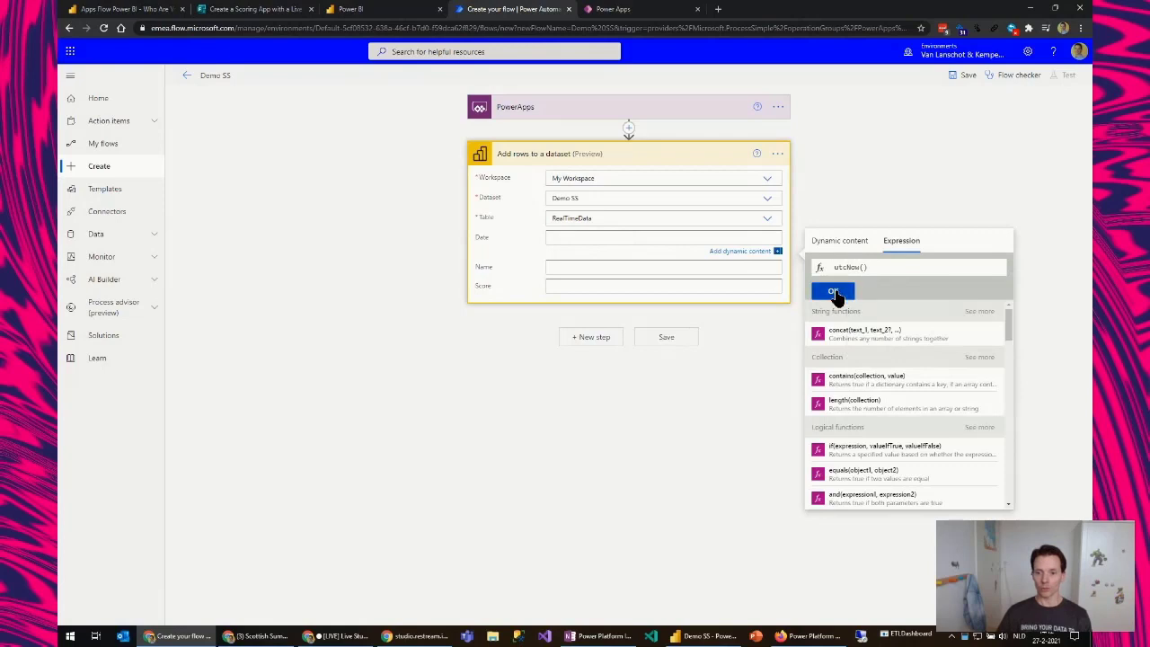
Fill the action's Name and Score fields with Ask in PowerApps dynamic content
click(575, 267)
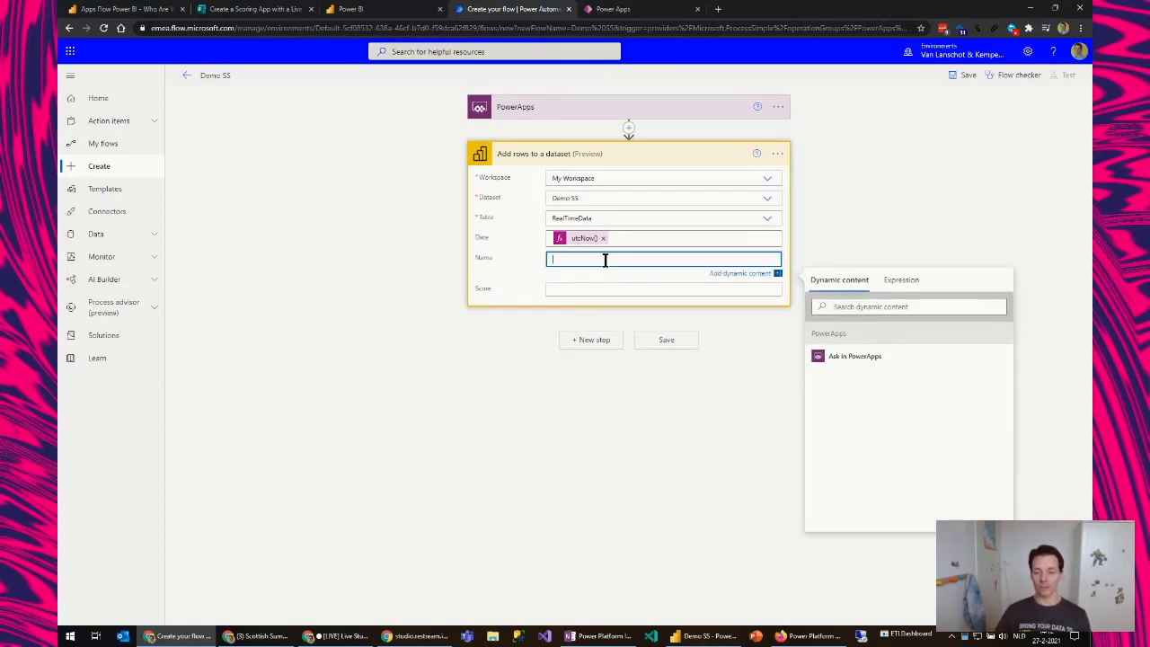
click(853, 361)
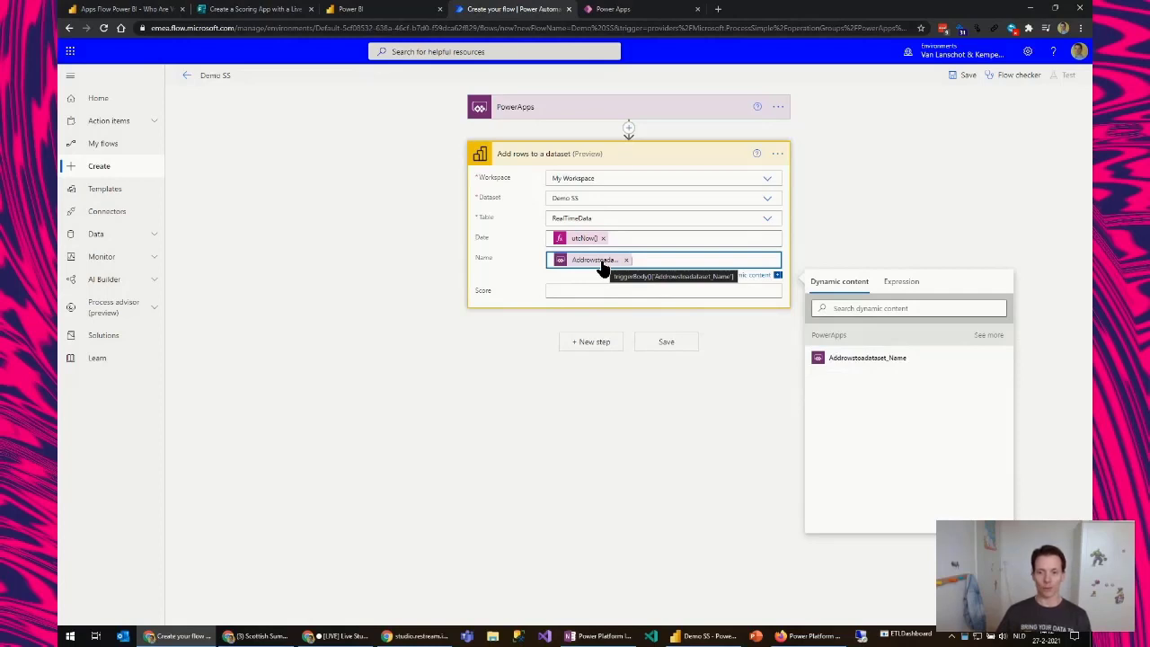
click(628, 289)
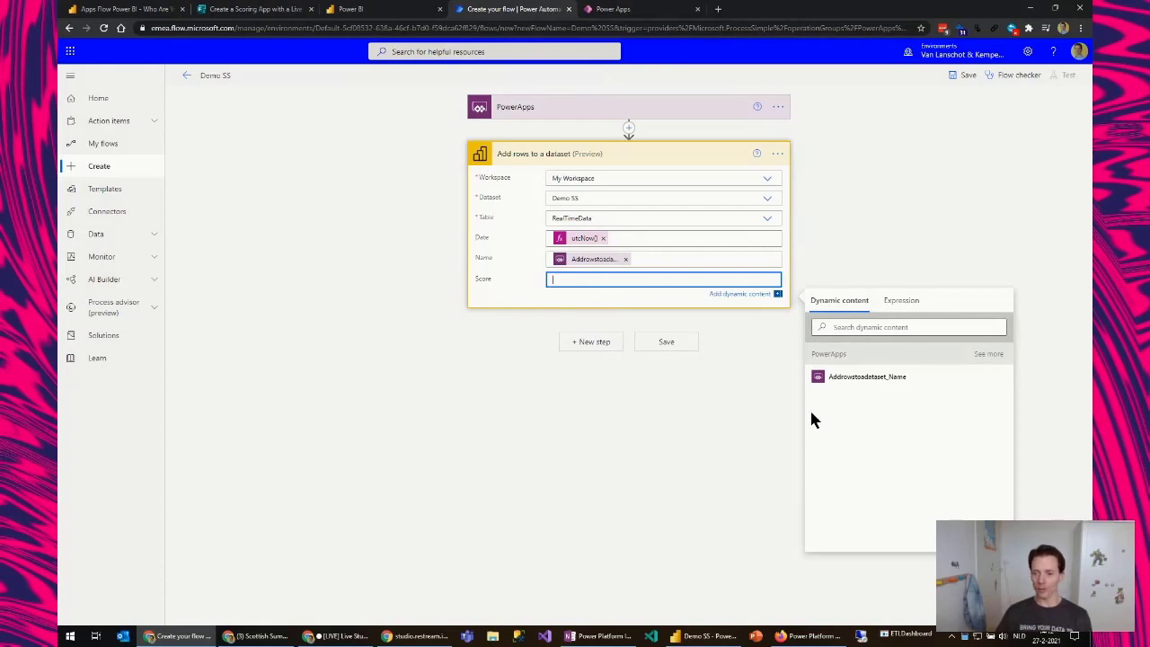
click(988, 354)
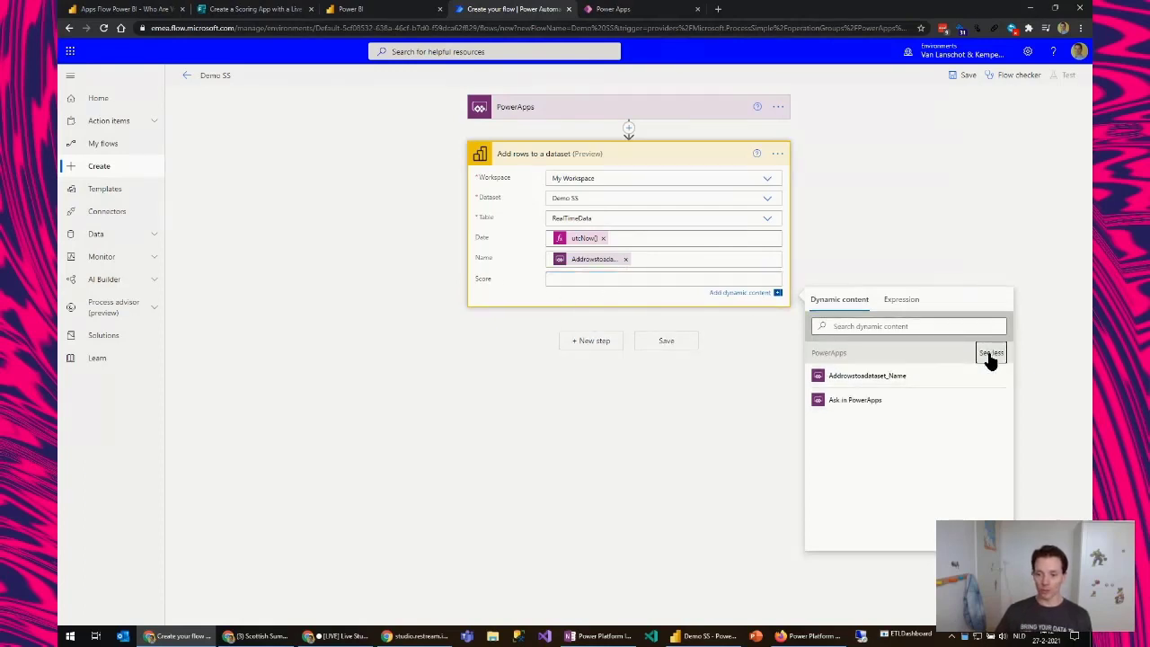
click(899, 405)
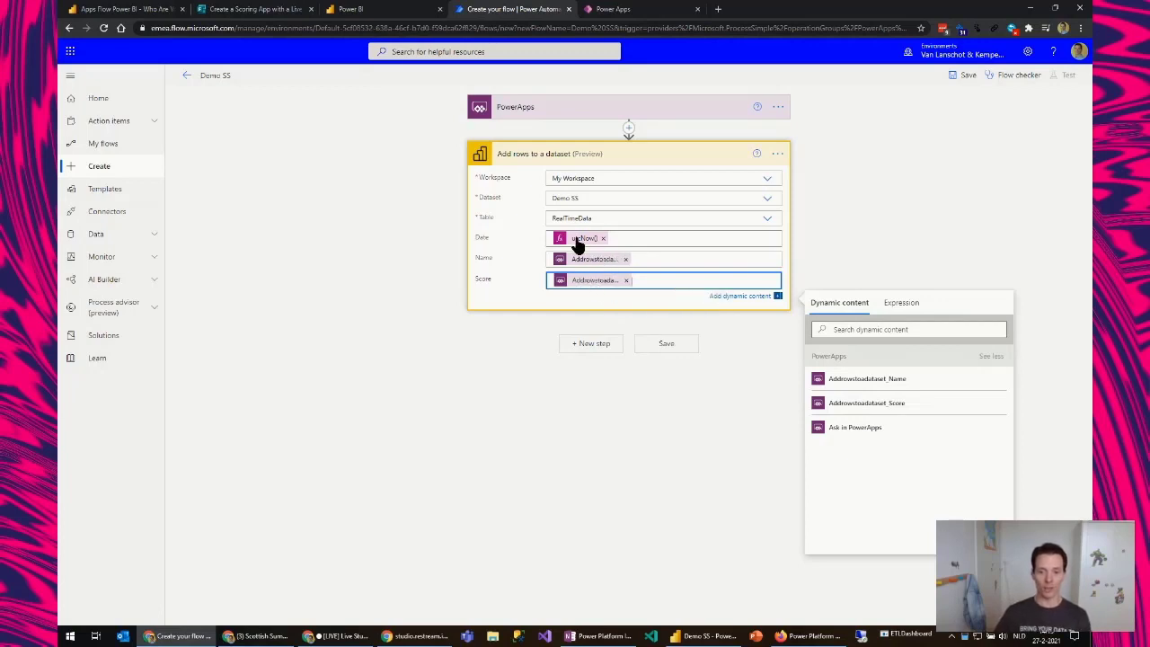
Save the Demo SS flow and review its errors and warnings with the Flow checker
click(666, 343)
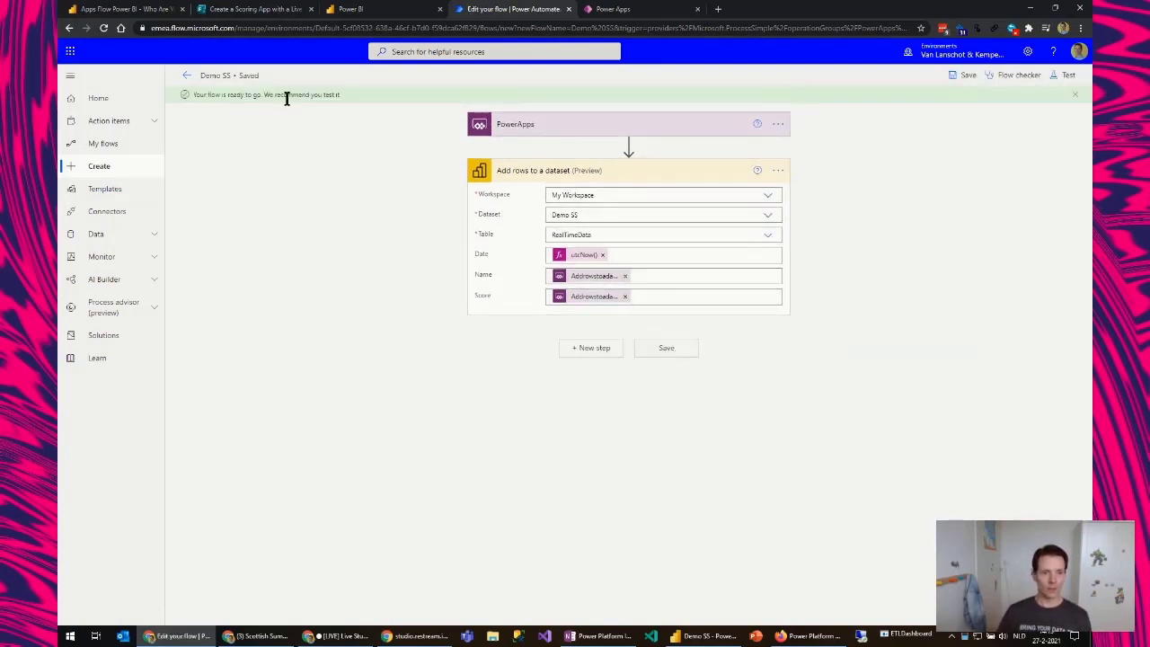
click(991, 79)
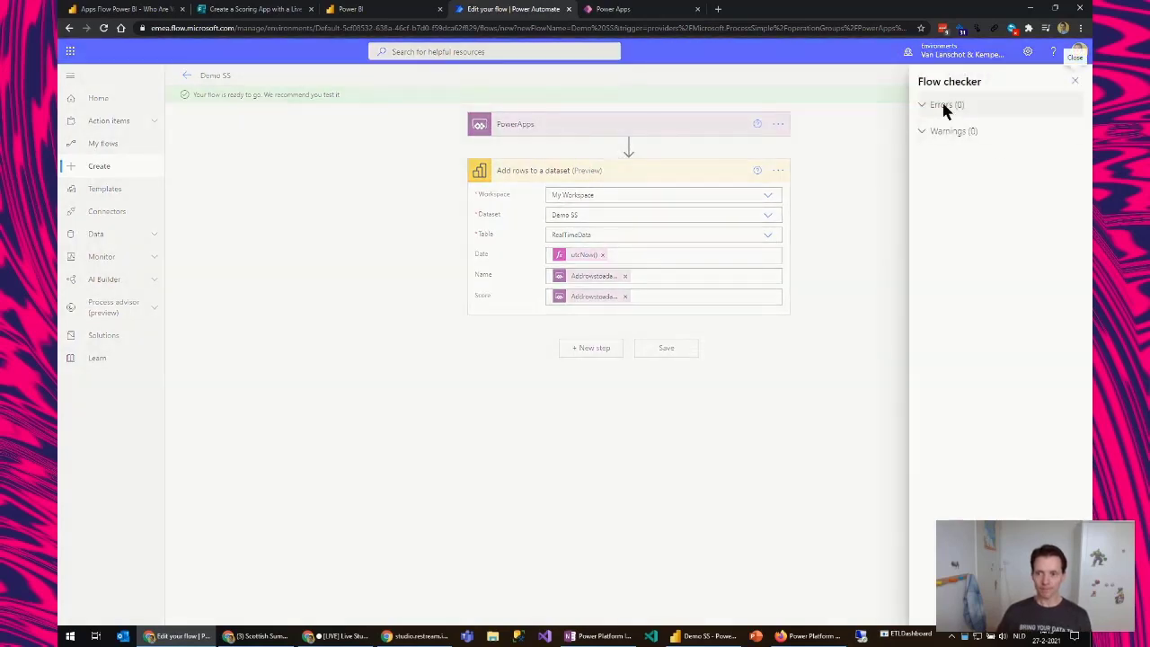
click(878, 179)
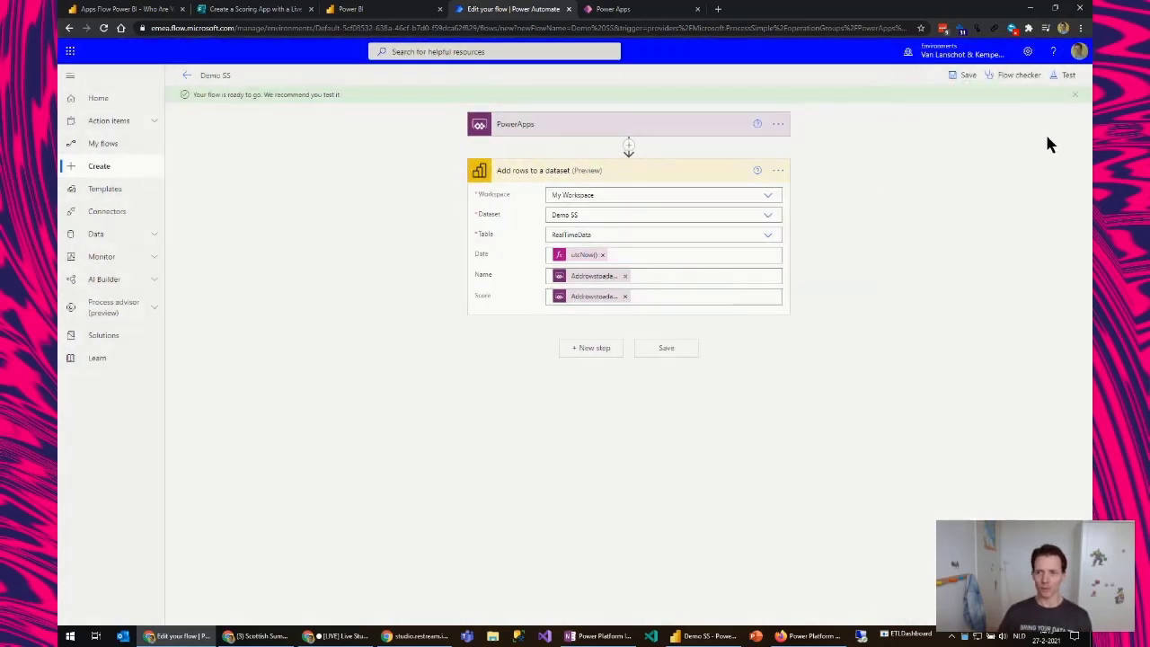
Test the flow manually, entering a person's first name as the Name input and 10 as the Score input
click(1066, 77)
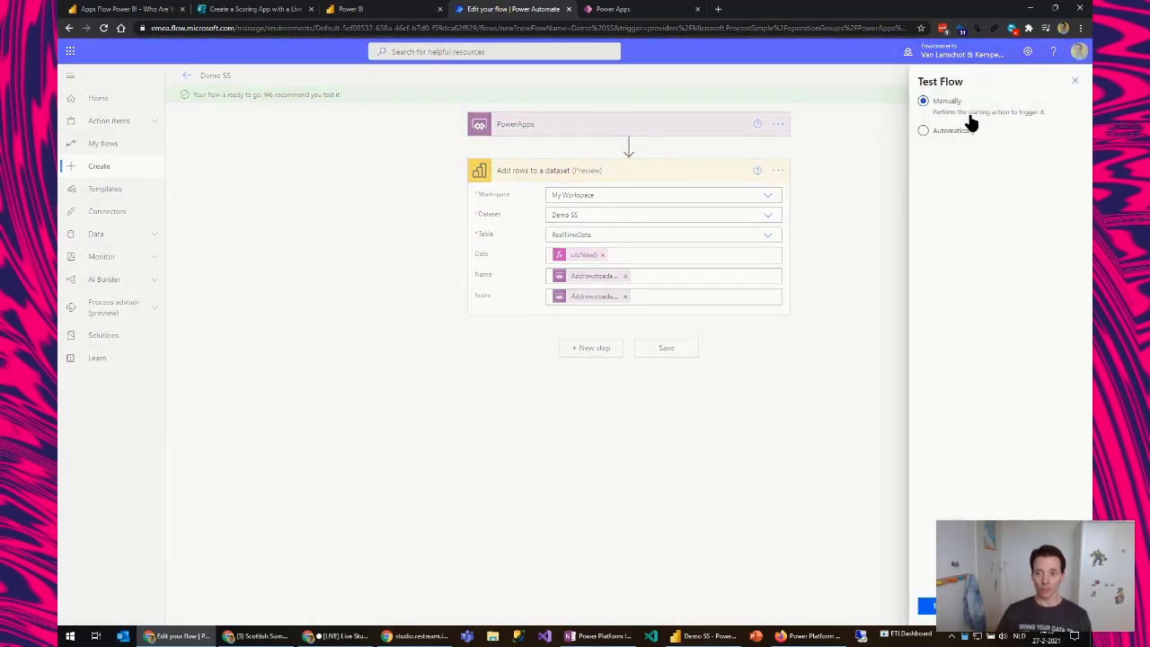
click(945, 606)
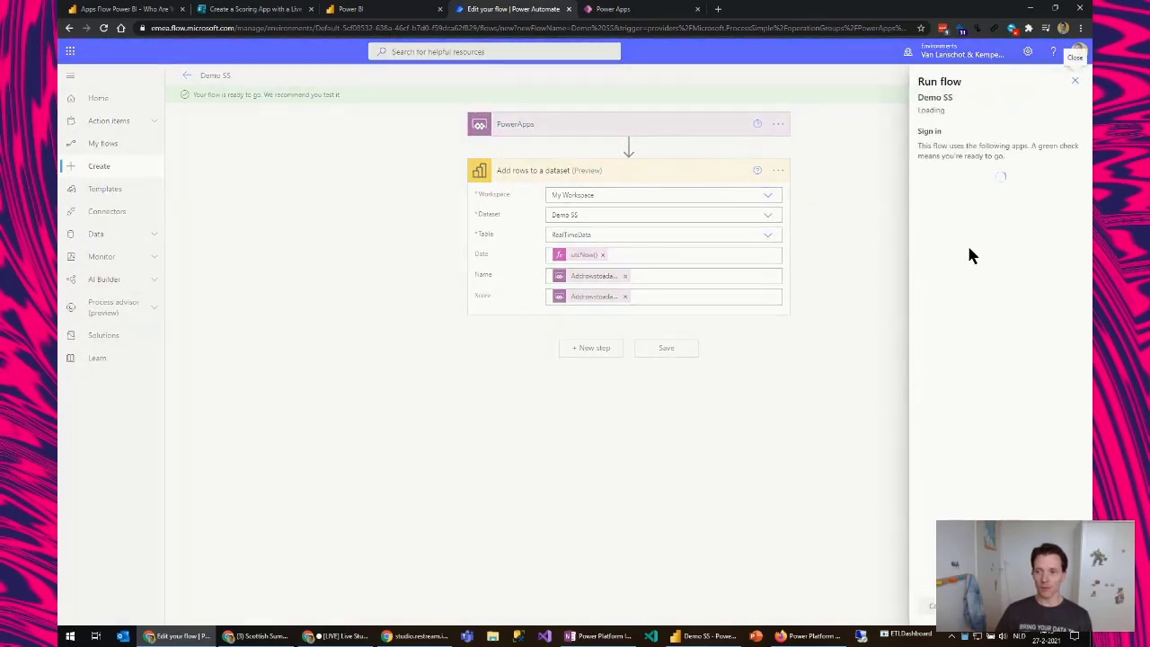
click(927, 605)
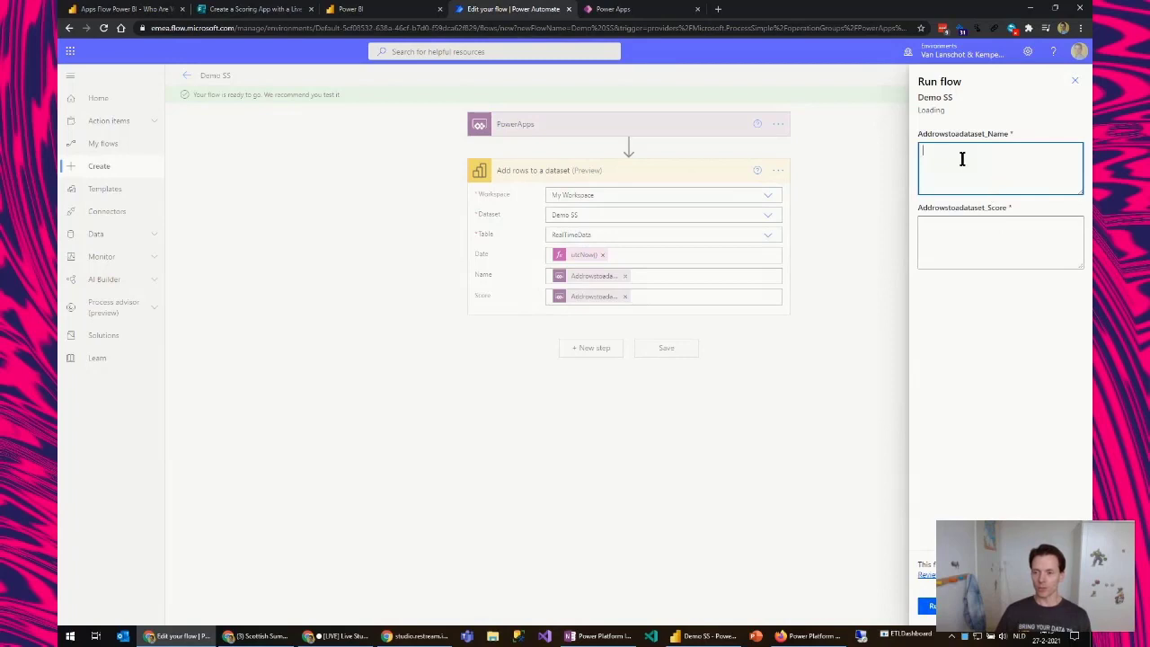
click(983, 232)
click(978, 185)
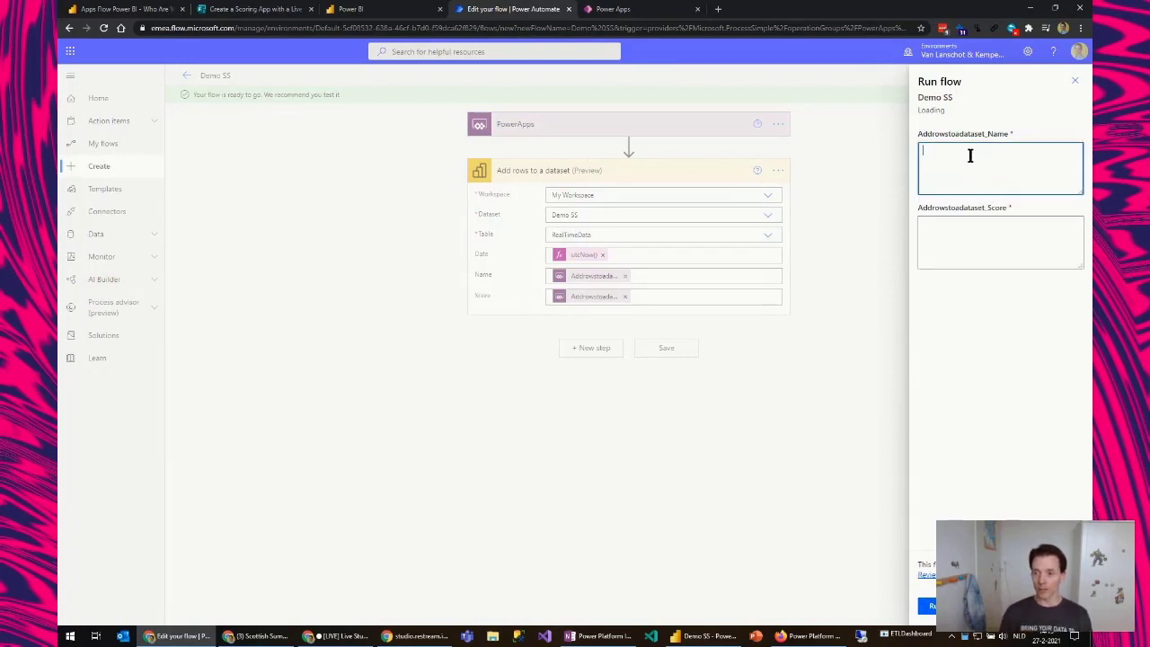
text(Nicky)
key(Tab)
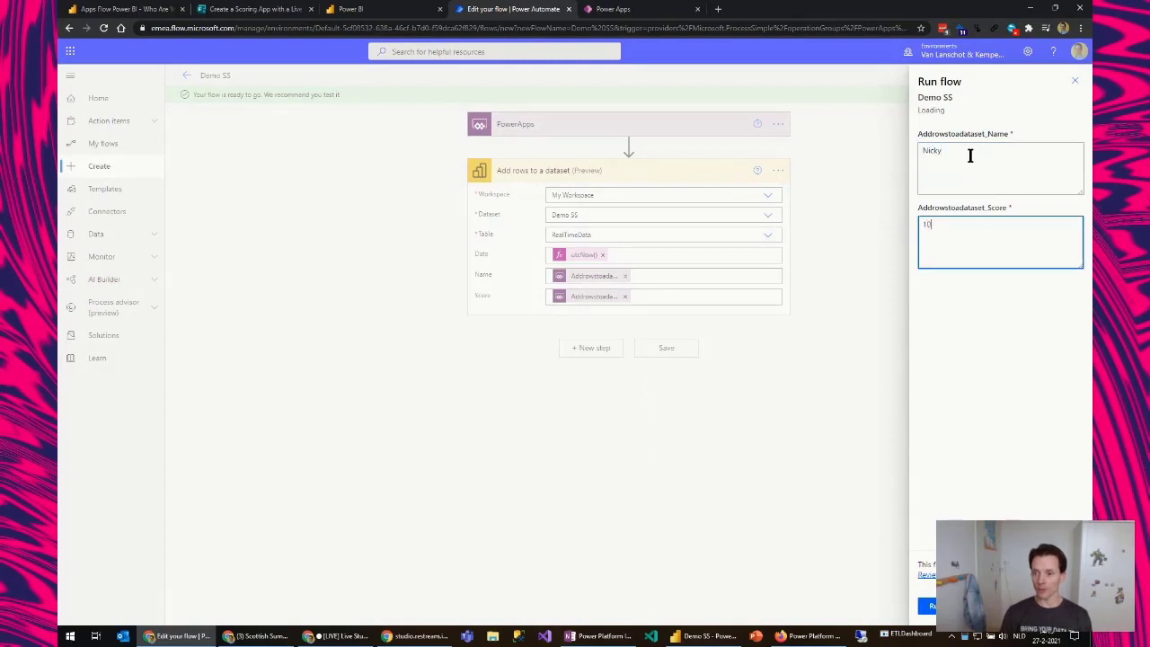
click(931, 605)
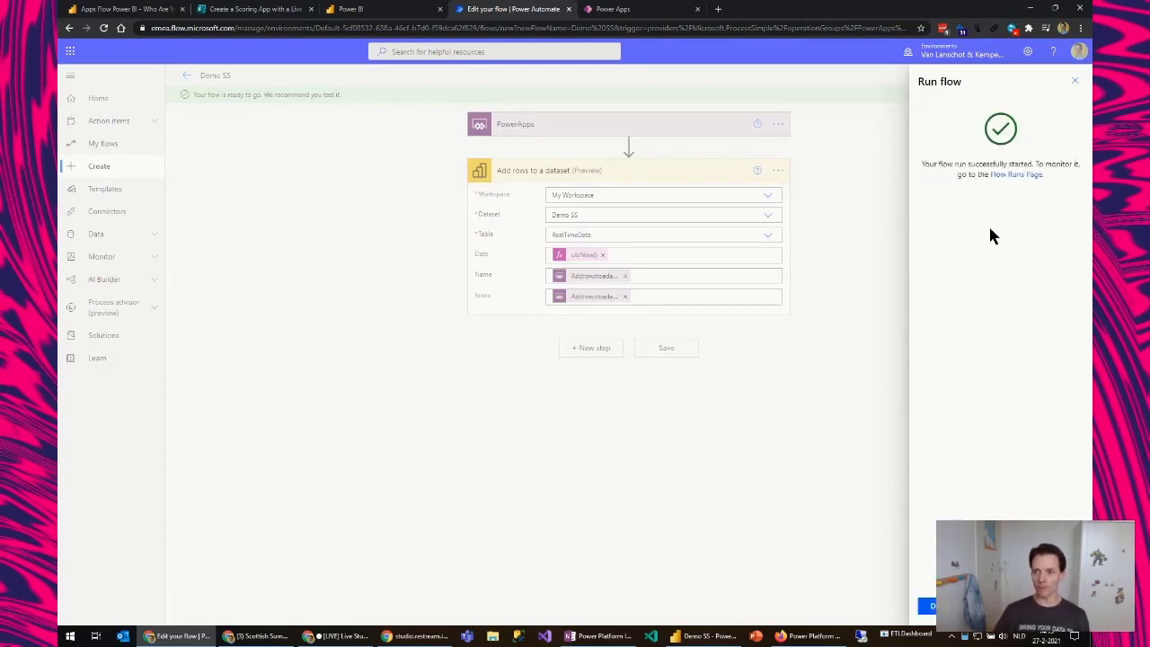
Open the test run from the flow's run history and examine the inputs of its Add rows to a dataset action
click(1021, 180)
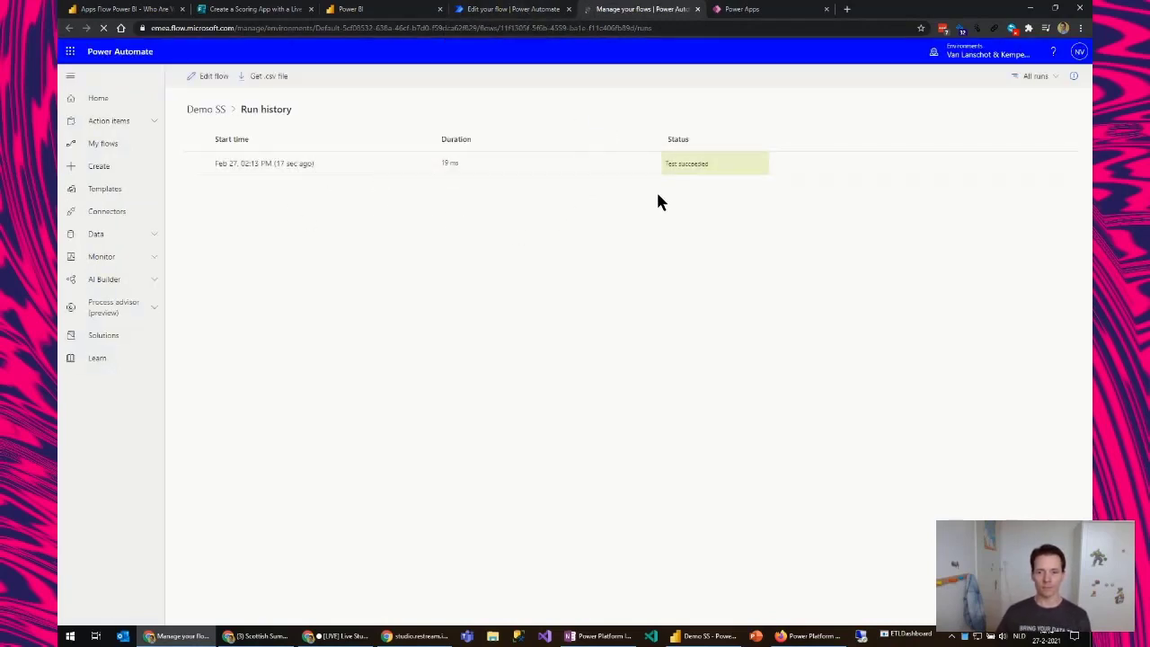
click(250, 167)
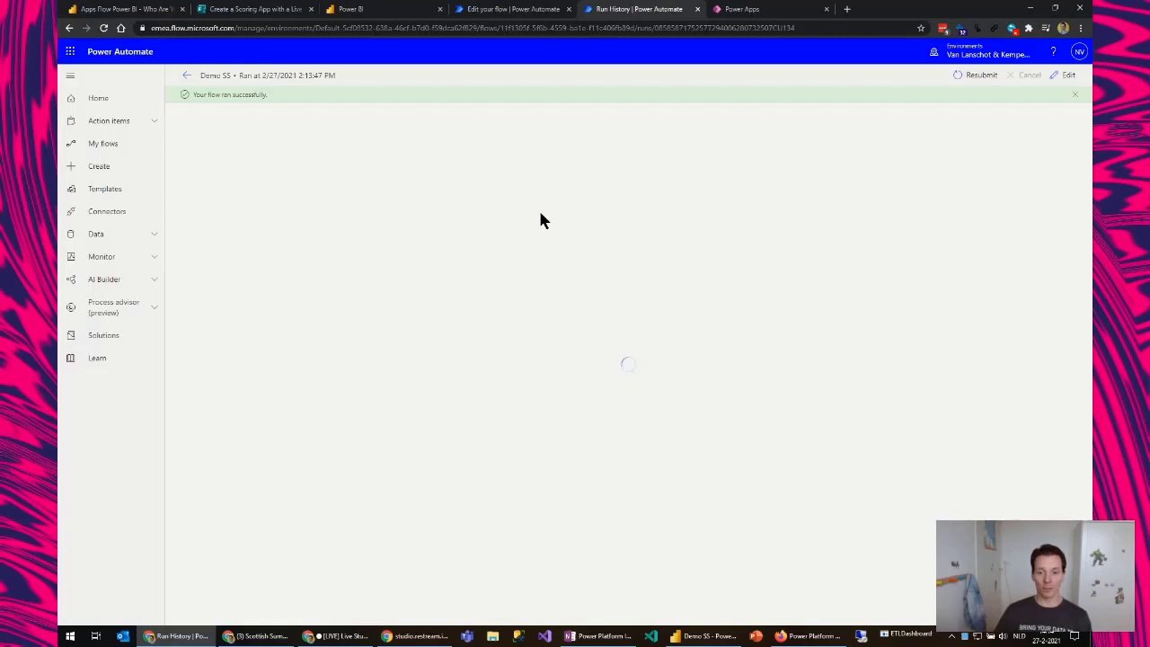
click(550, 187)
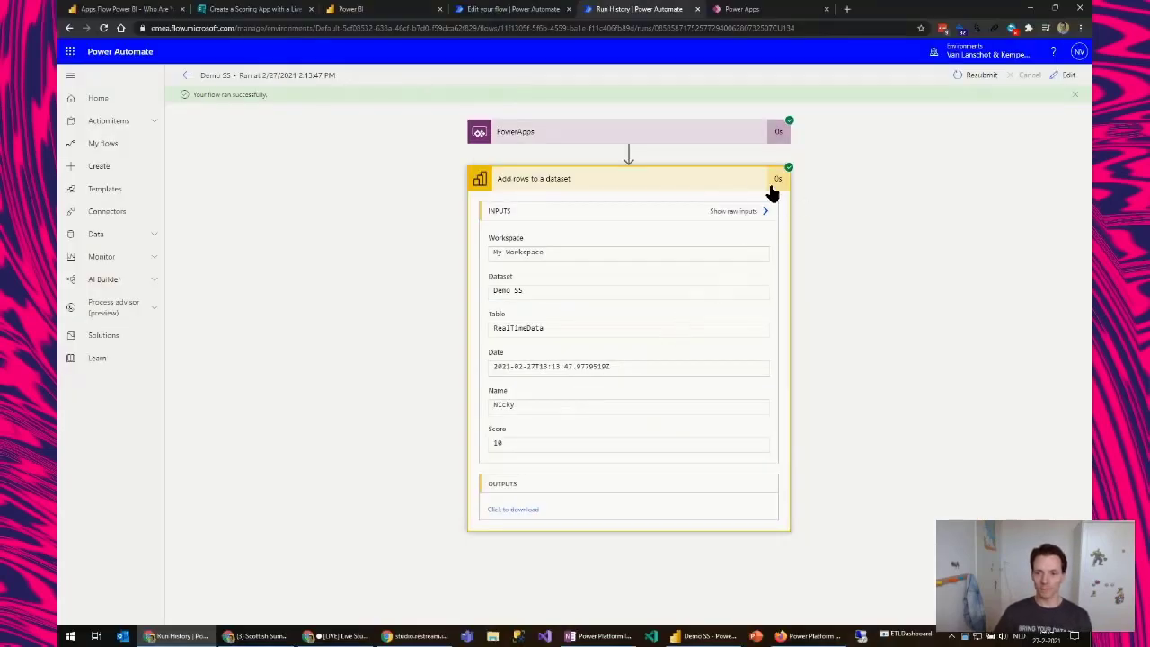
click(724, 181)
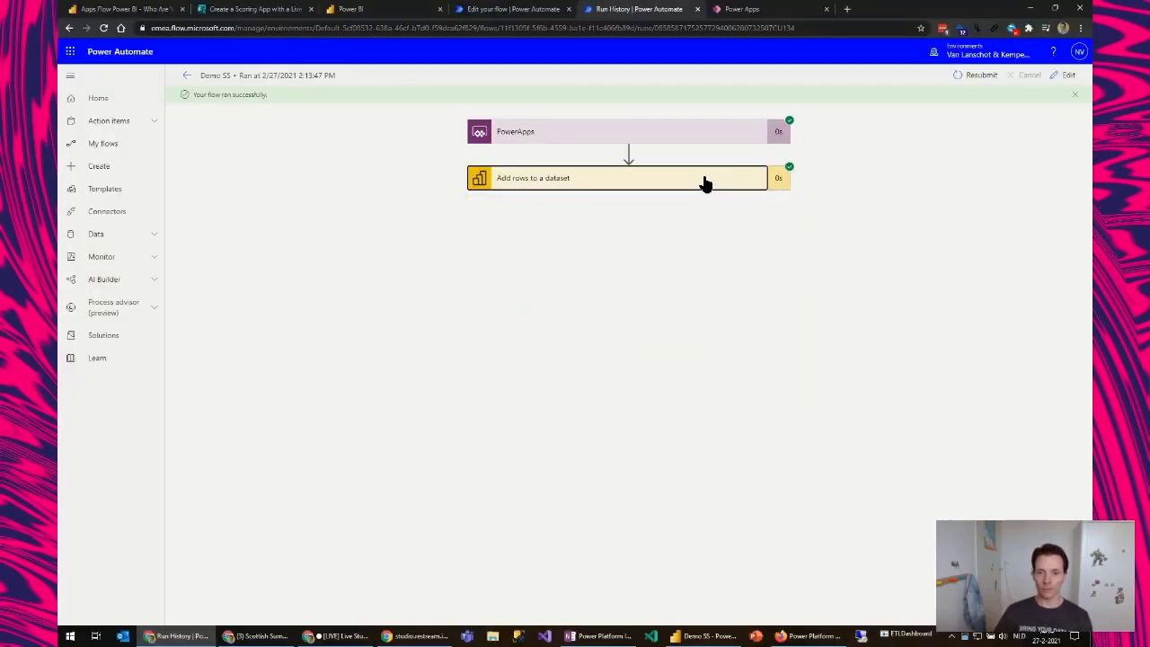
click(669, 181)
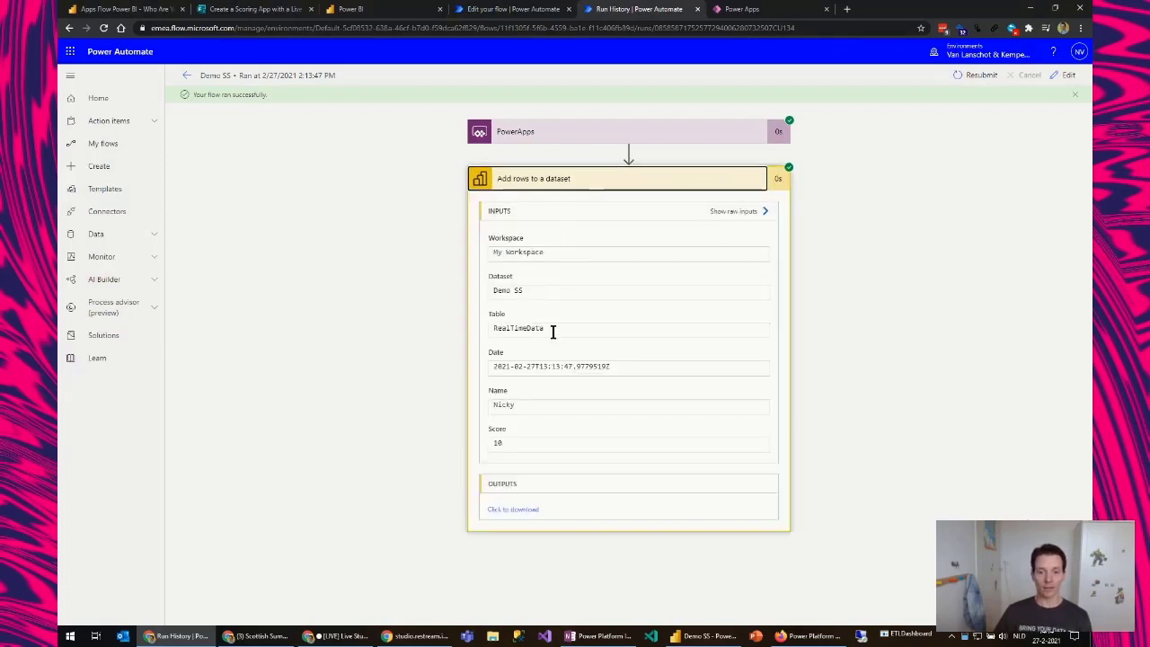
Switch to Power BI Desktop and connect the blank report to the Power BI dataset Demo SS, filtering the dataset list by "n."
click(707, 636)
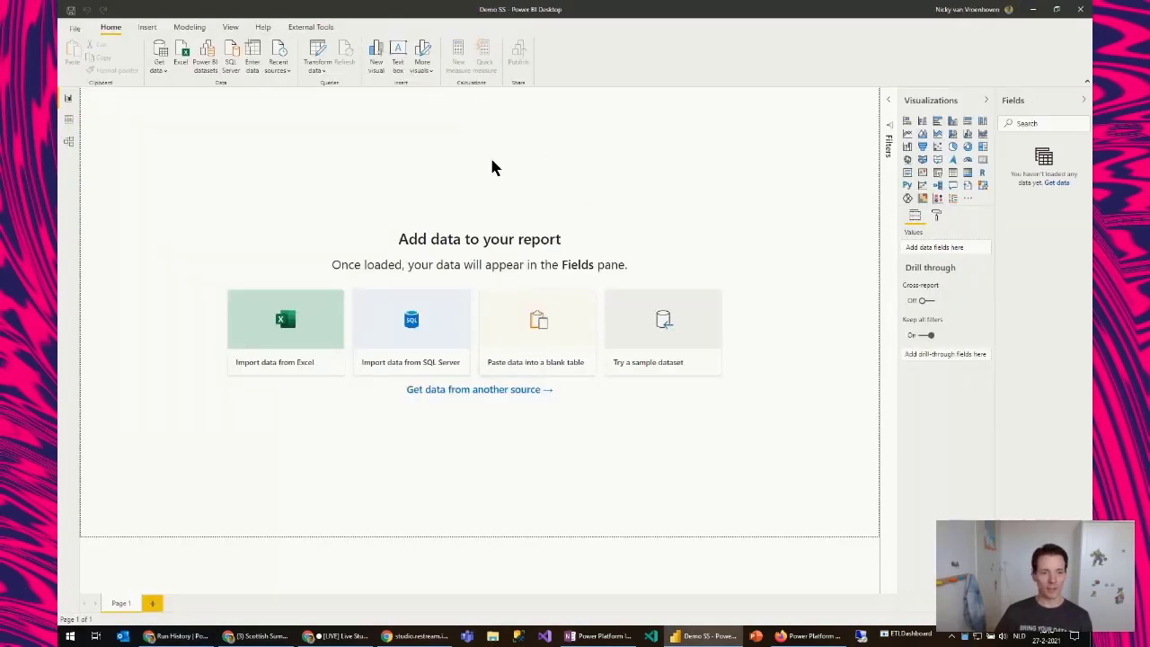
click(207, 72)
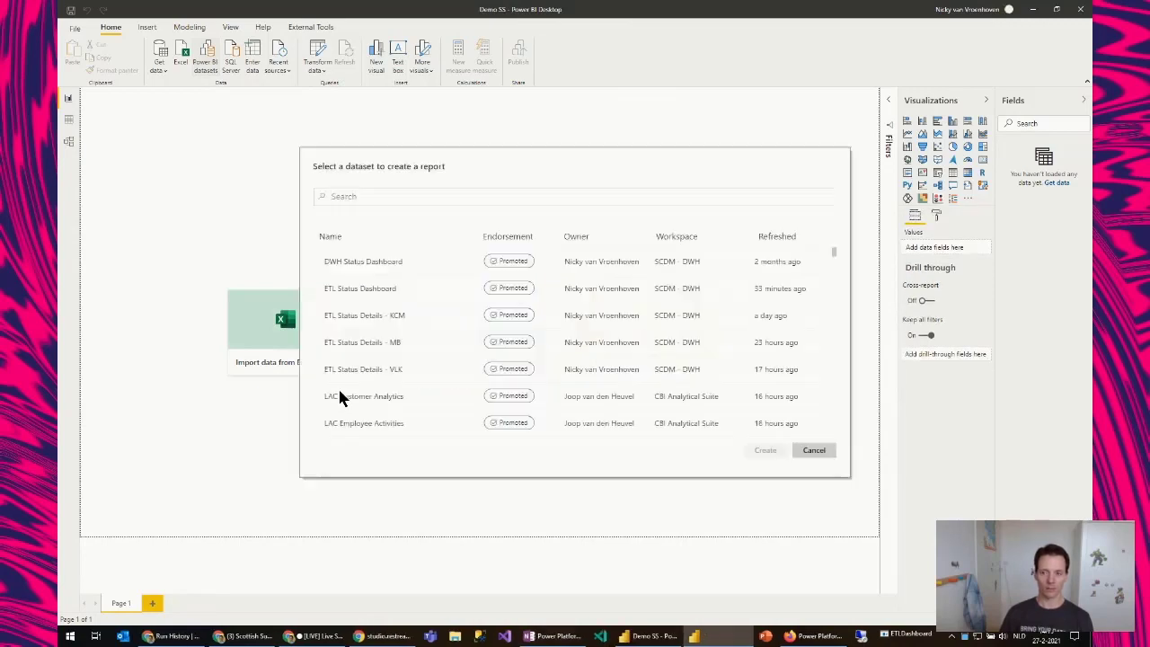
click(367, 196)
text(n.)
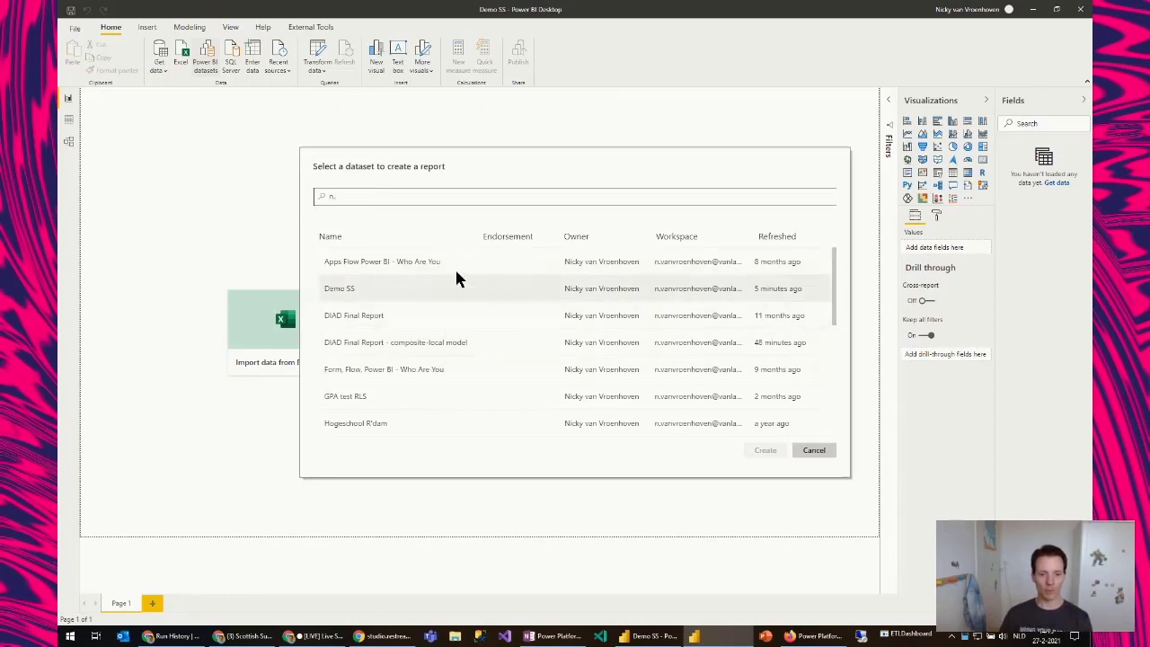
click(350, 289)
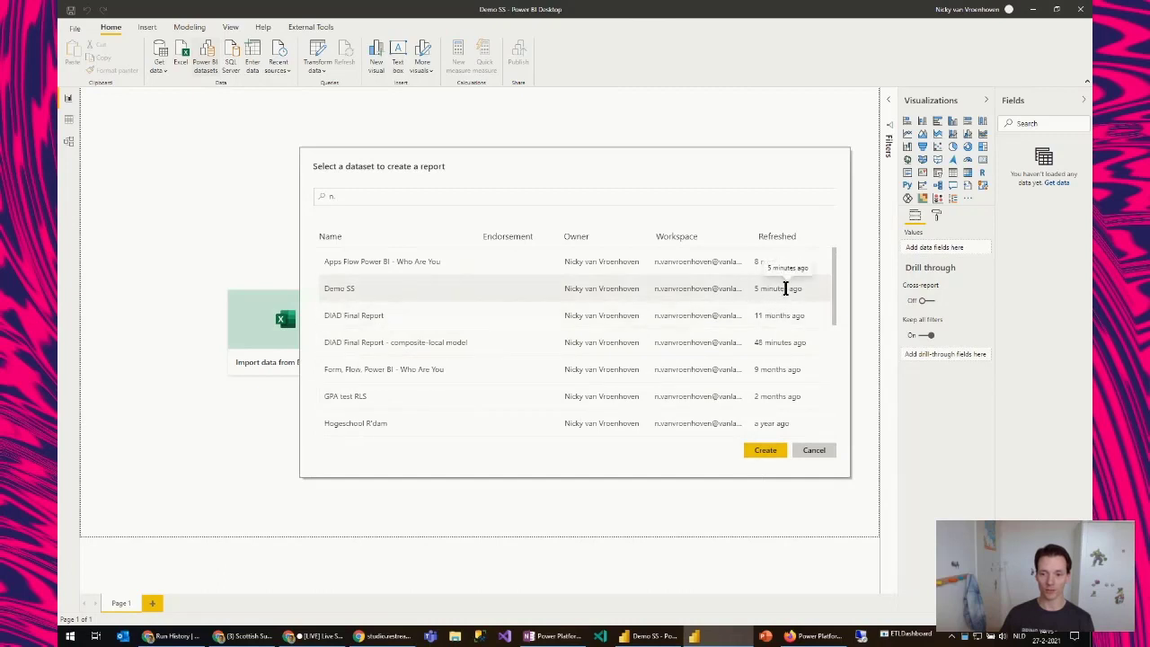
click(766, 451)
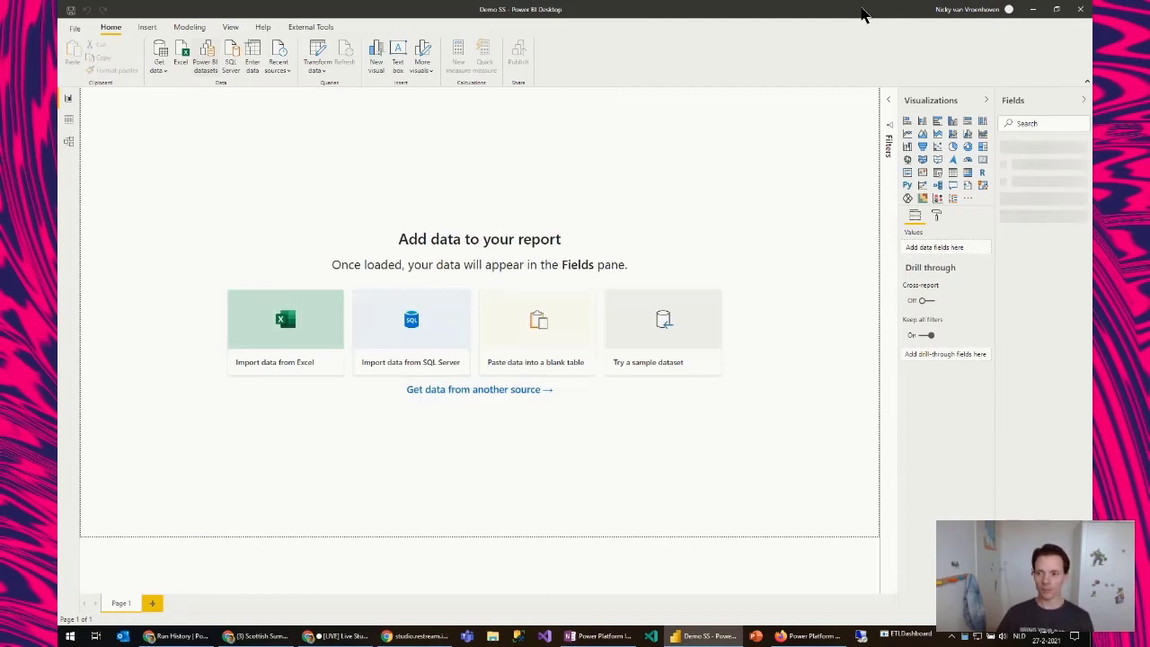
Check which Power BI dataset the blank report has a live connection to
key(super+Down)
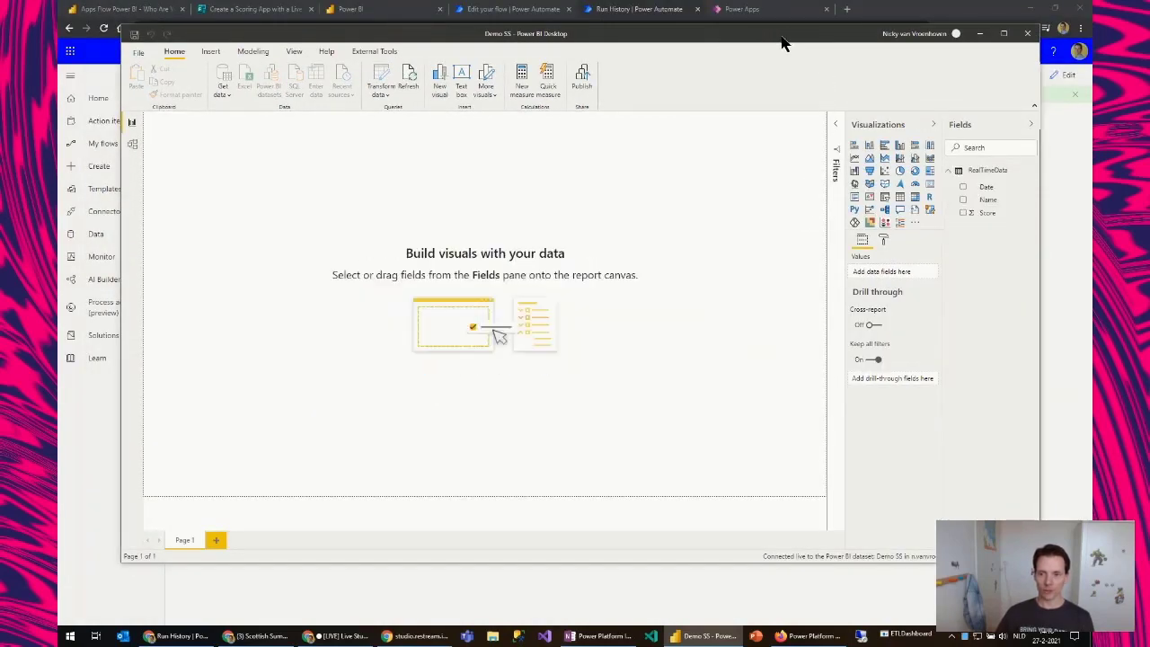
drag(782, 40, 559, 35)
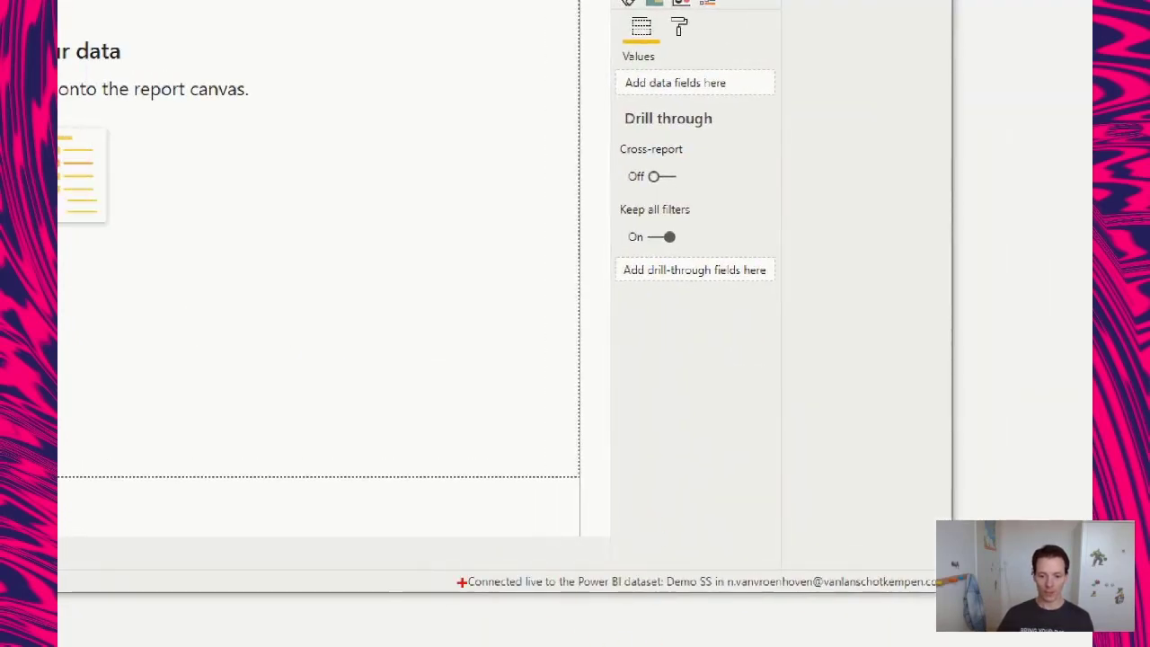
drag(448, 564, 936, 600)
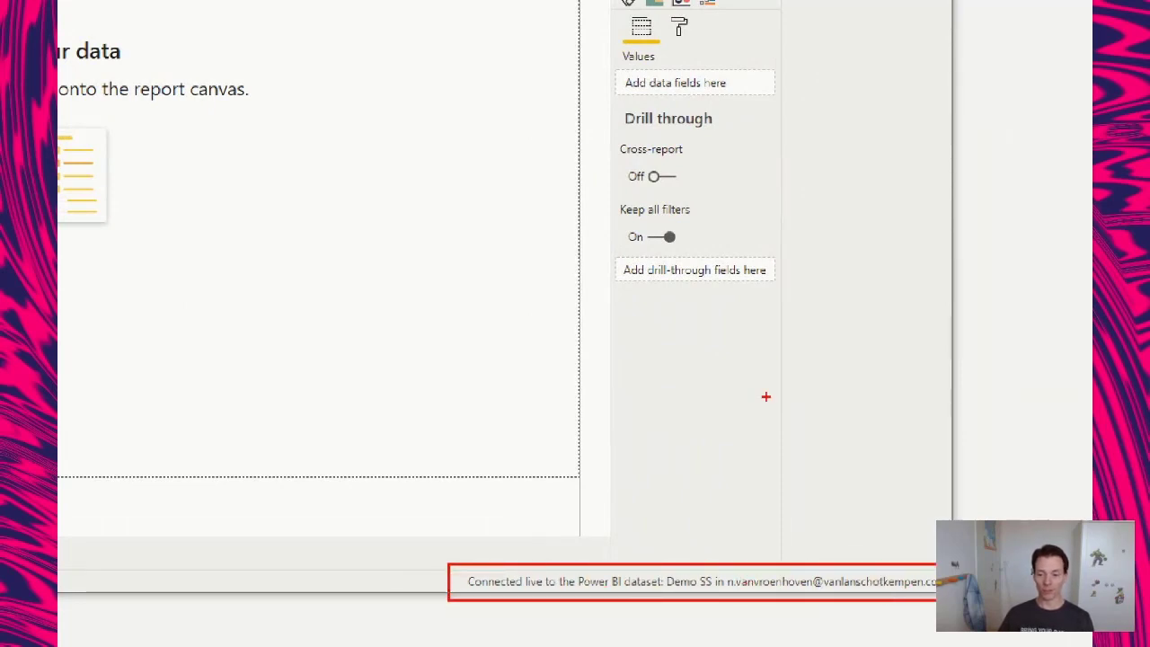
key(Escape)
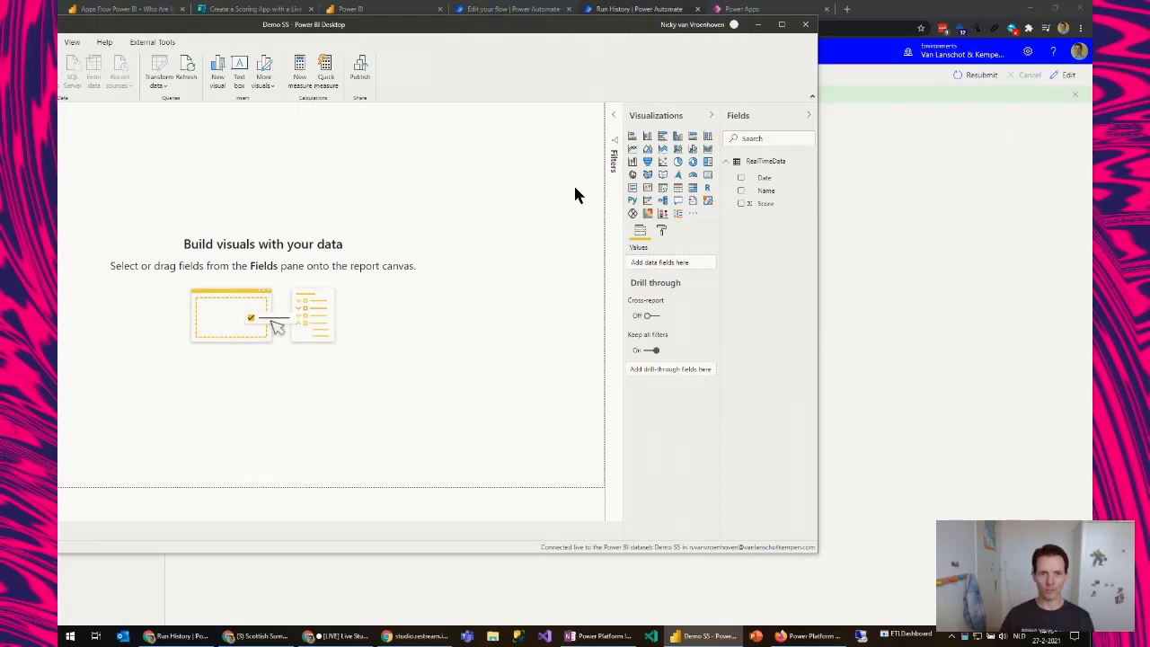
key(super+Up)
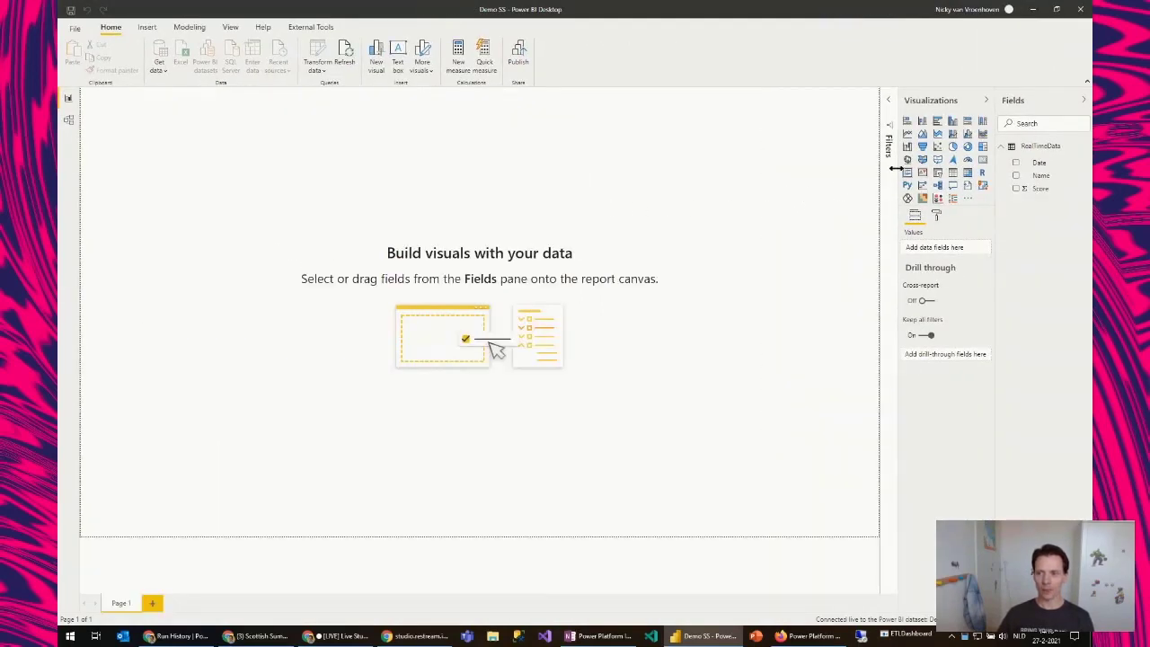
Add a table with the Date, Name and Score fields of RealTimeData, then move it toward the page centre and enlarge it
click(1016, 162)
click(1017, 175)
click(1016, 188)
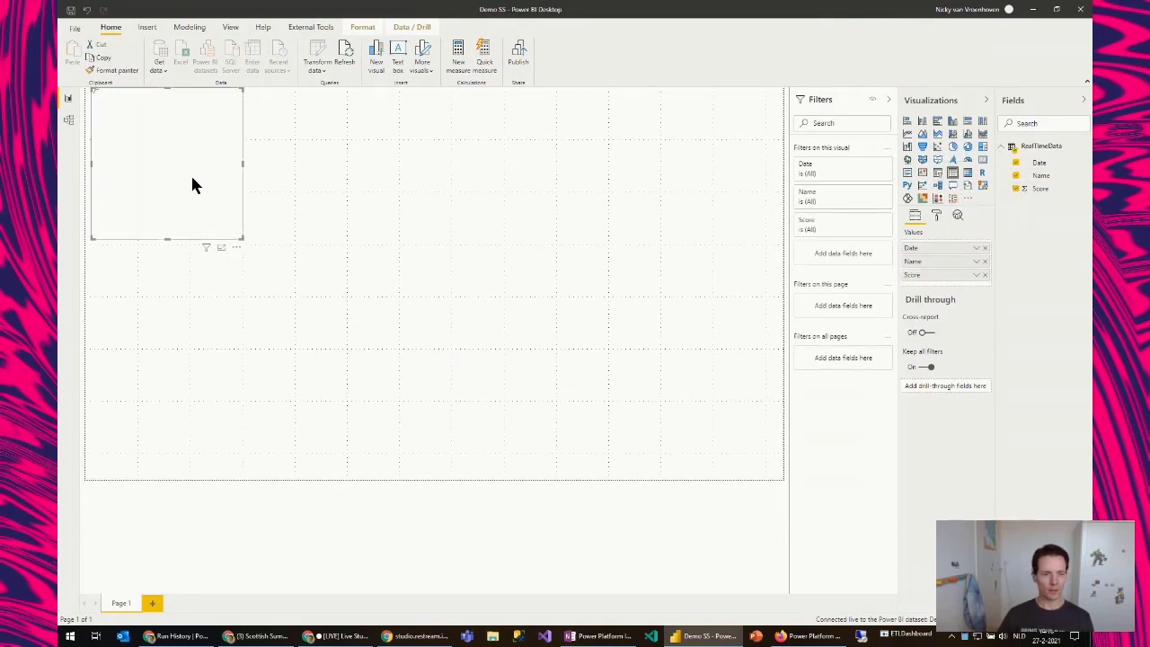
drag(192, 185, 485, 214)
drag(534, 270, 668, 284)
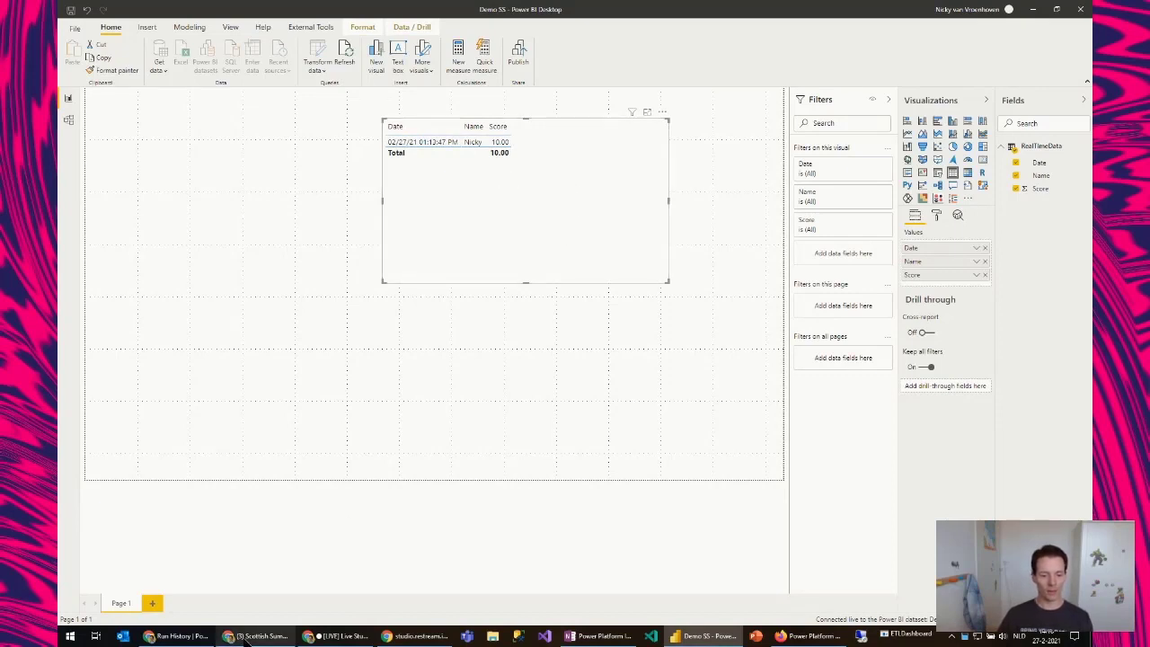
Switch to Power Automate in the browser, close the Run History page and dismiss the completed Run flow pane
click(186, 638)
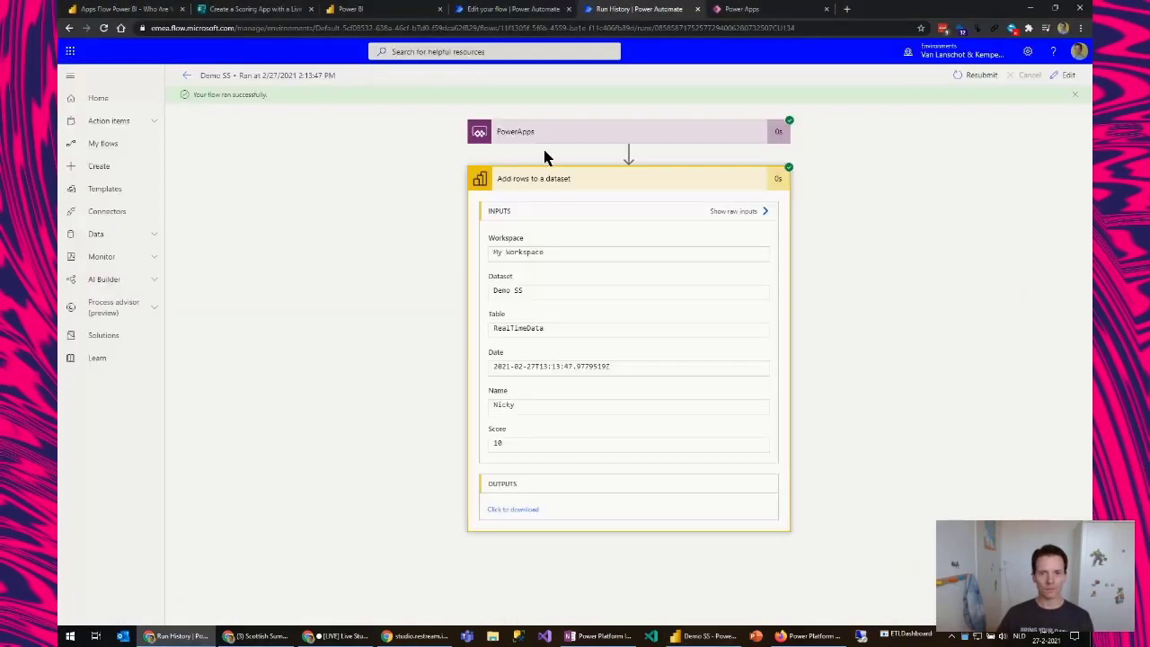
middle_click(634, 13)
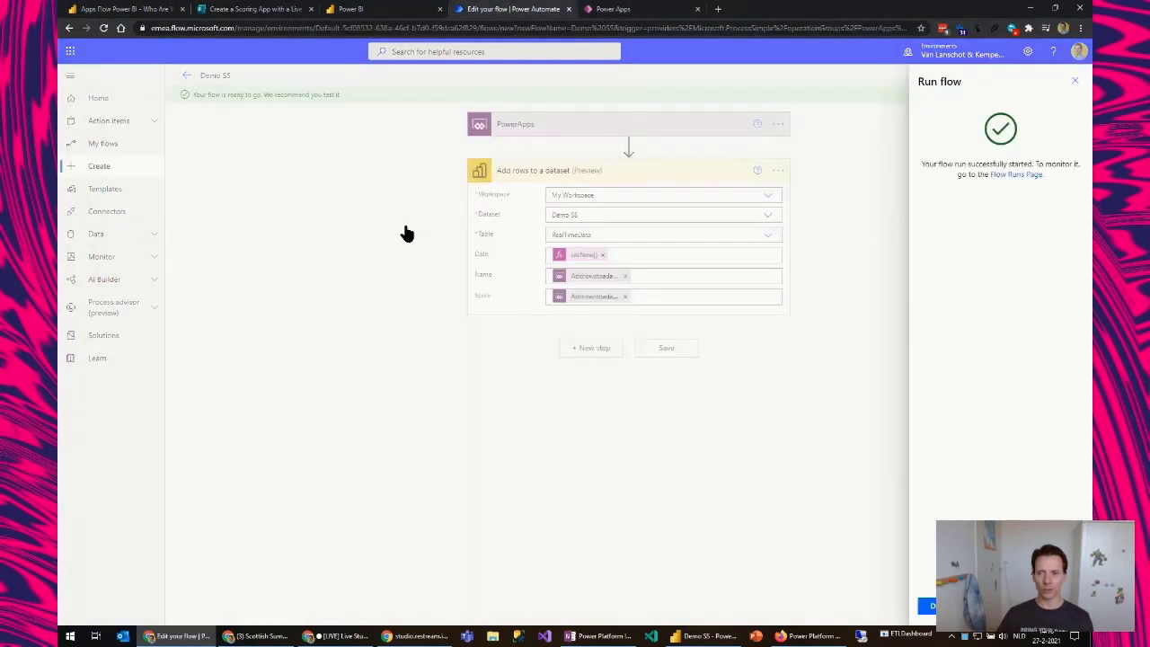
click(927, 606)
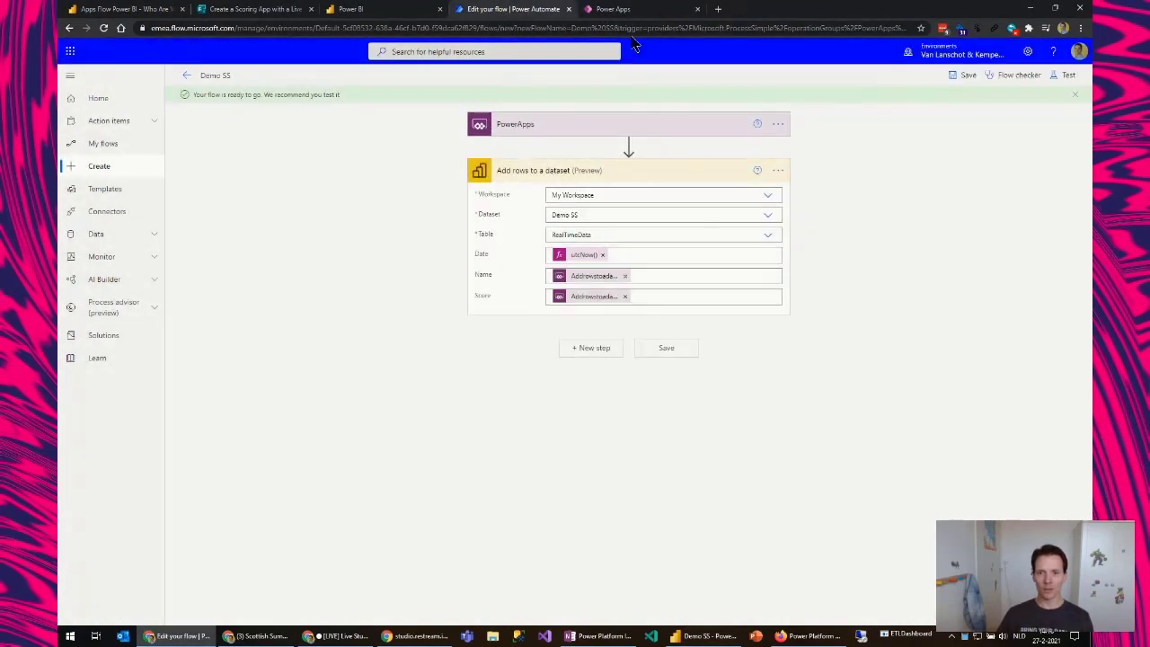
Switch to Power Apps and look through the options and templates for creating an app
click(618, 9)
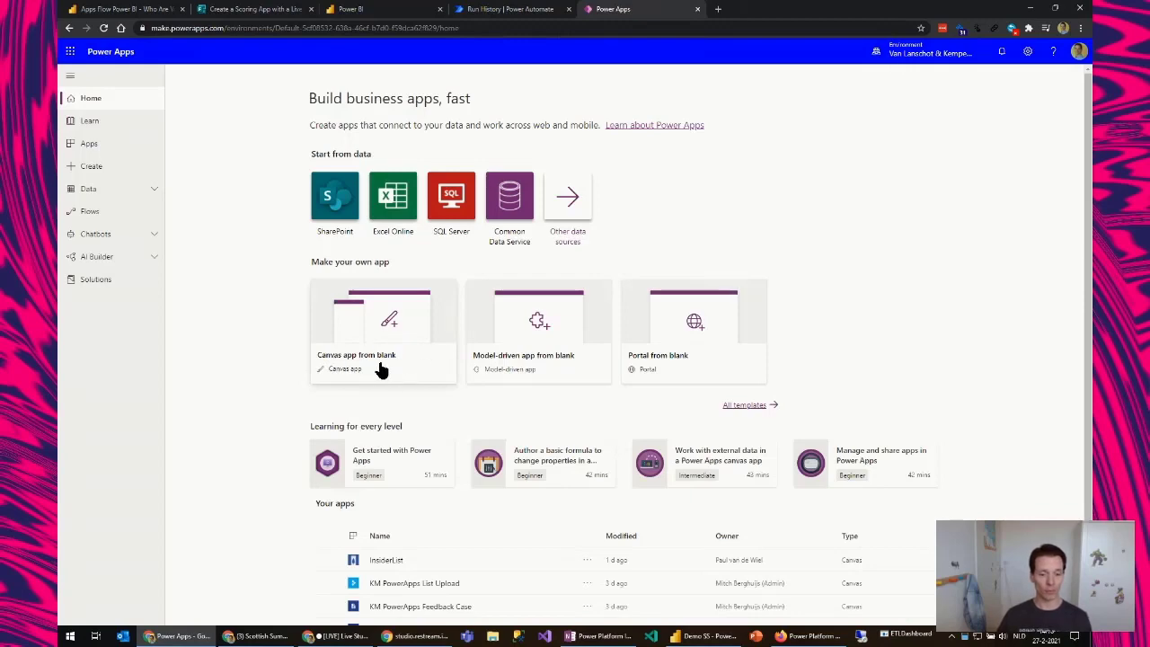
scroll(270, 336, down, 1)
scroll(265, 323, down, 2)
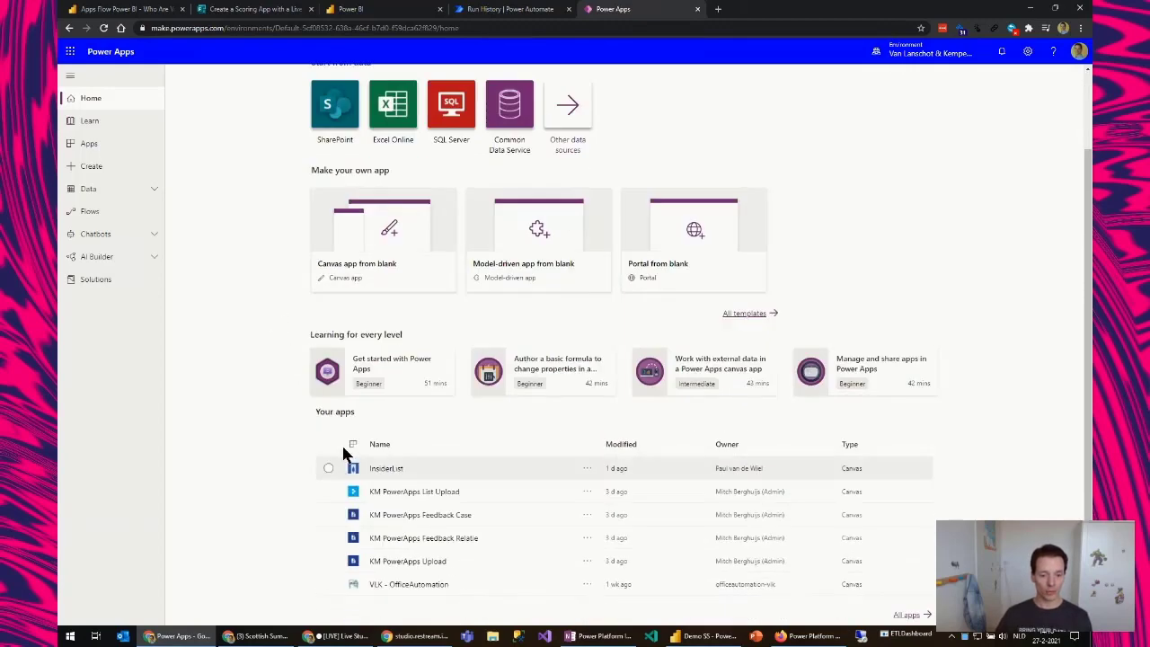
scroll(259, 315, up, 2)
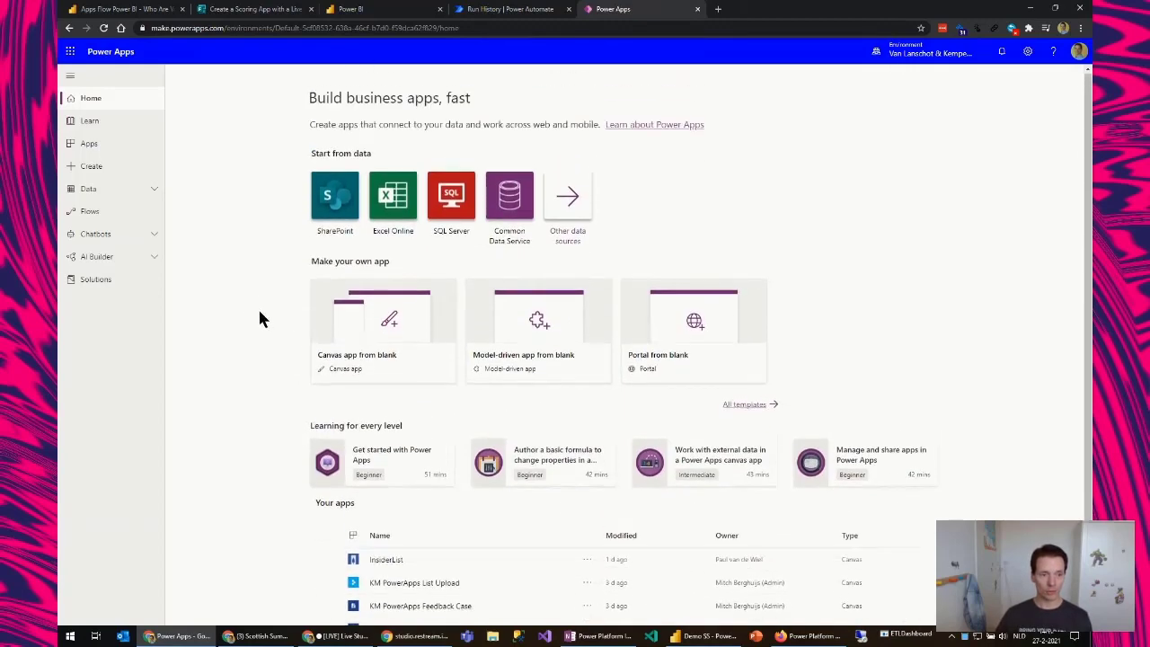
click(94, 166)
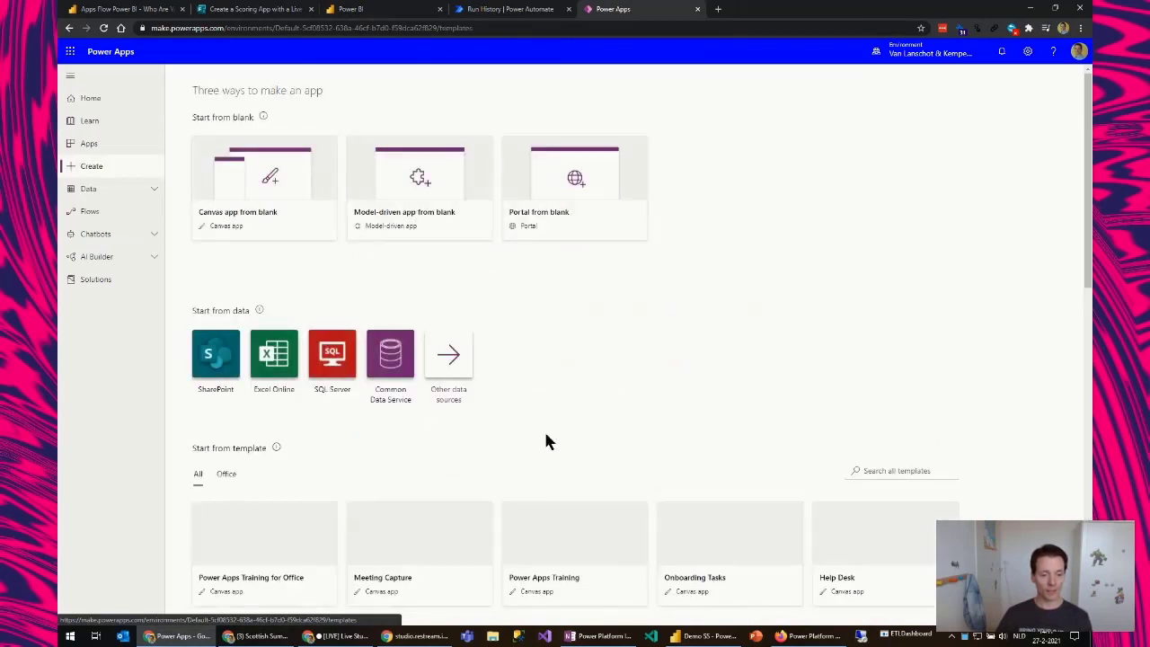
scroll(590, 383, down, 2)
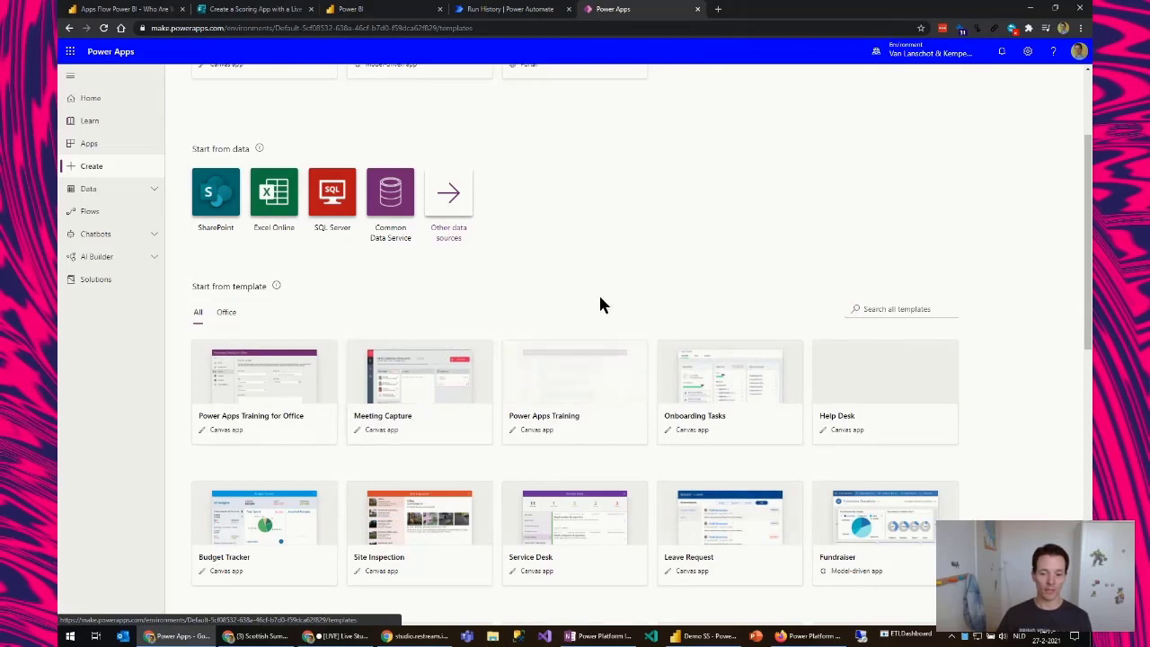
scroll(563, 303, down, 2)
scroll(496, 404, up, 4)
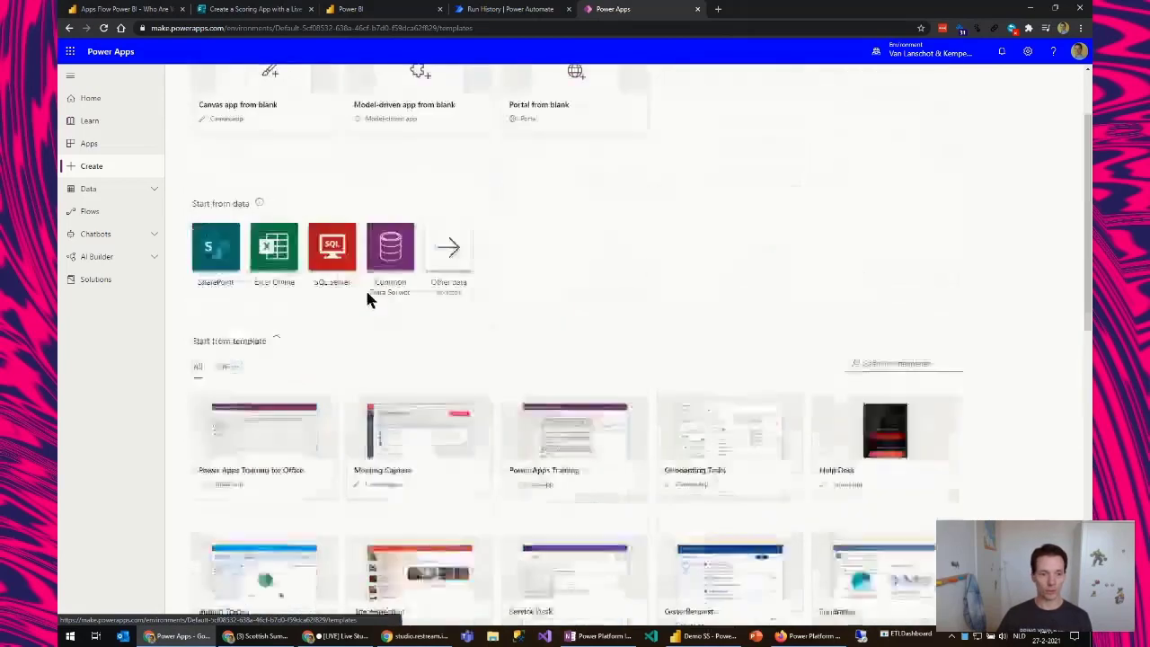
Create a blank canvas app named Demo SS in Tablet format
click(259, 189)
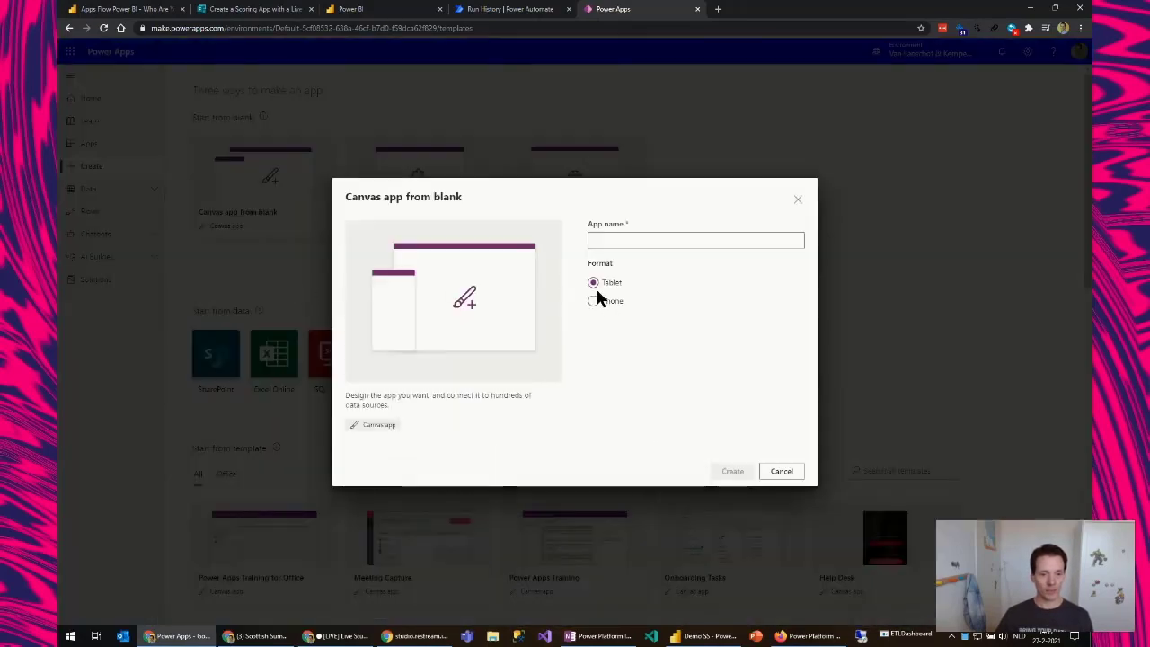
click(641, 238)
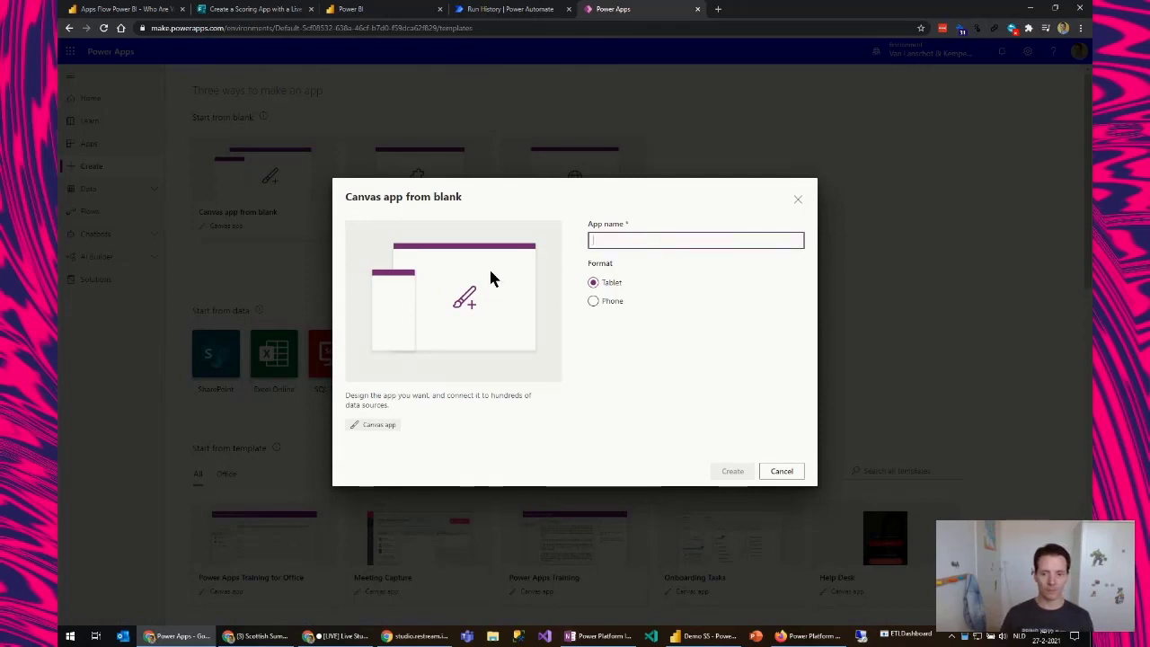
text(Demo SS)
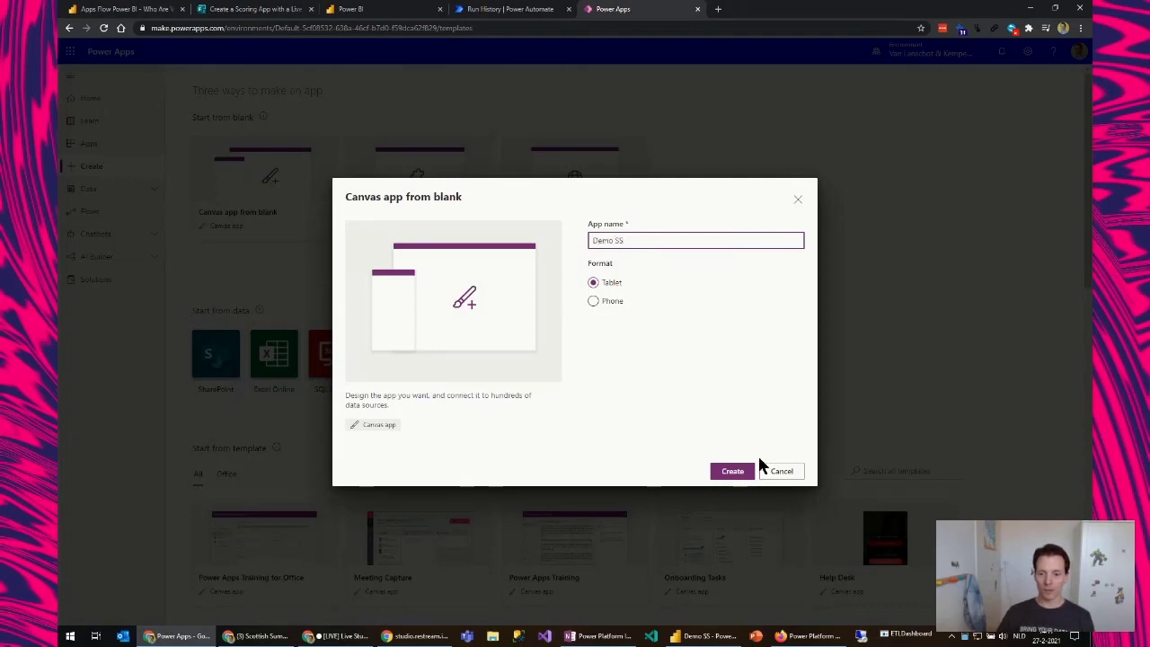
click(737, 472)
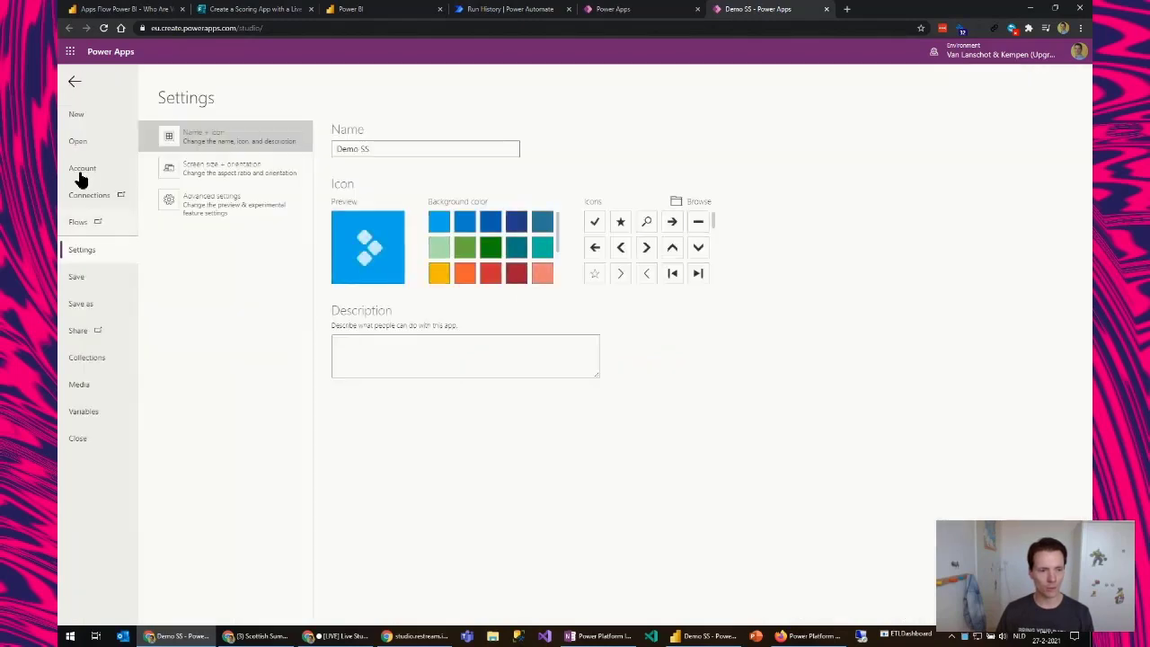
Set the app's screen to a custom size of 500 wide by 500 high and accept the size change
click(252, 173)
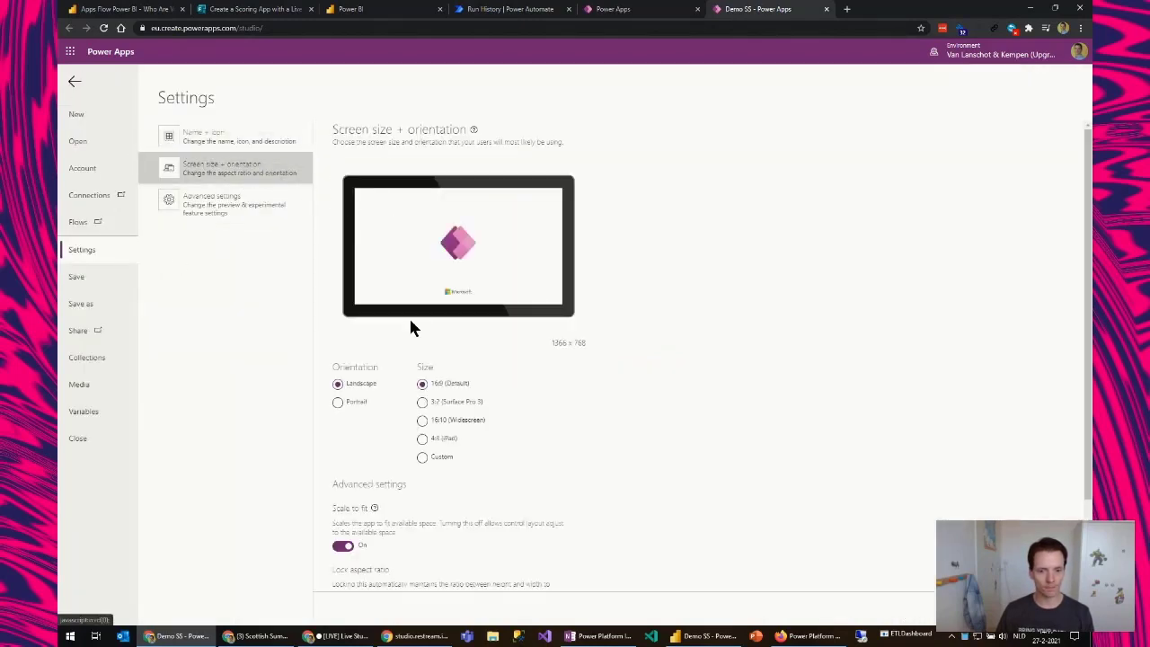
click(434, 464)
drag(469, 485, 394, 483)
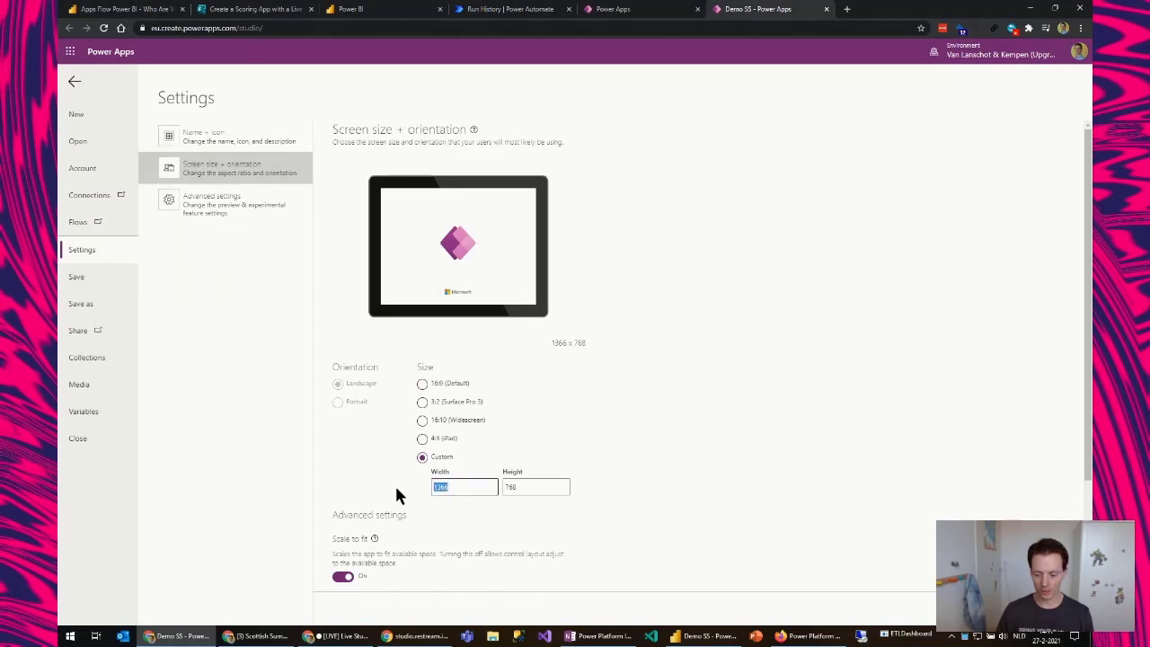
text(500)
key(Tab)
text(500)
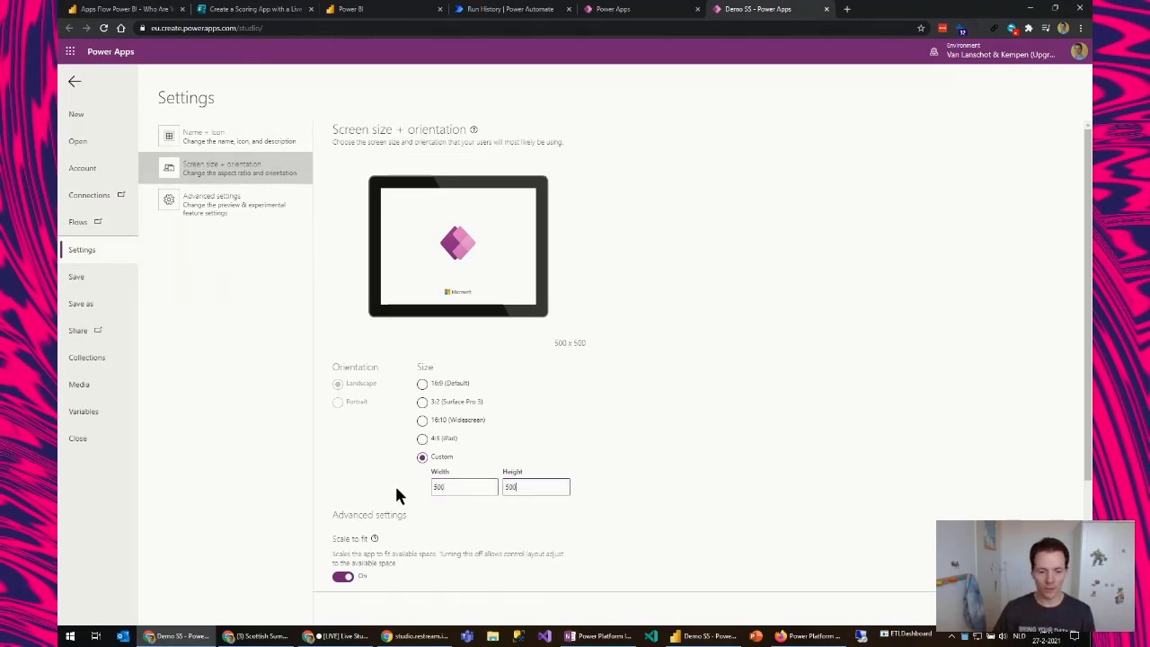
scroll(584, 399, down, 2)
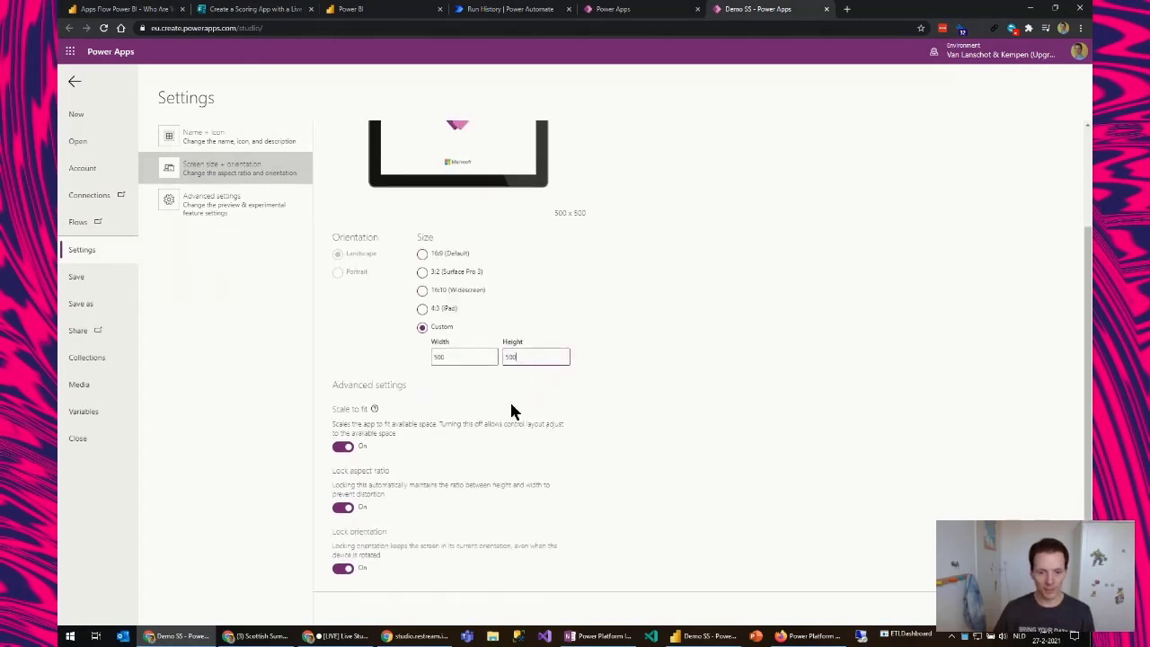
scroll(830, 545, up, 2)
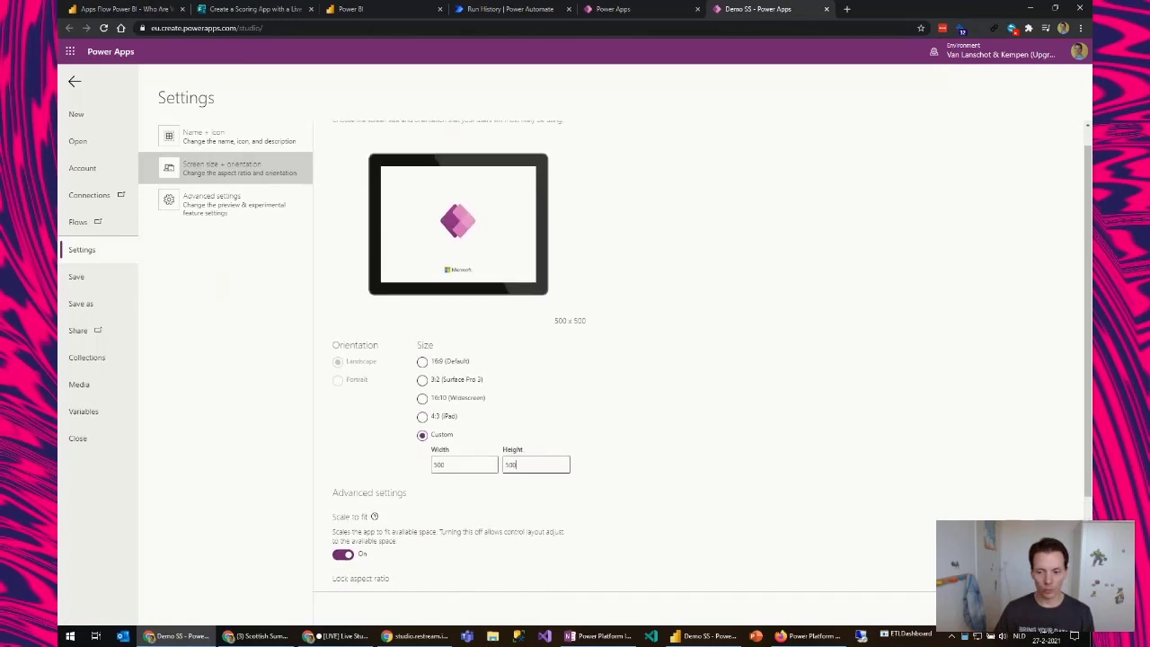
key(Tab)
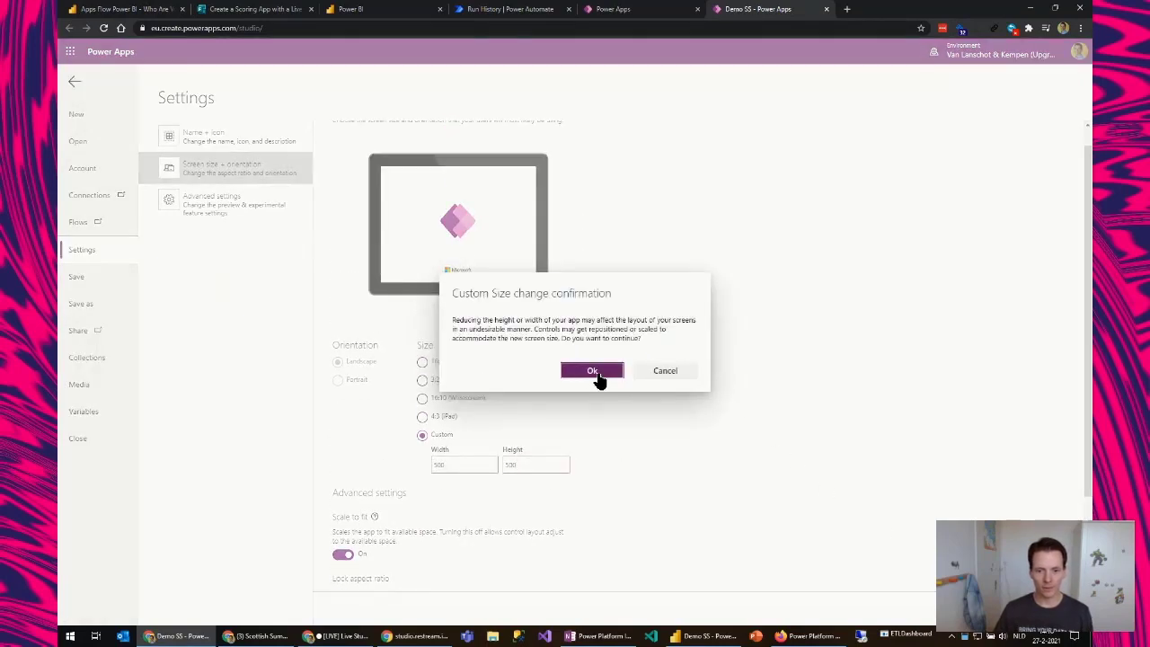
click(597, 374)
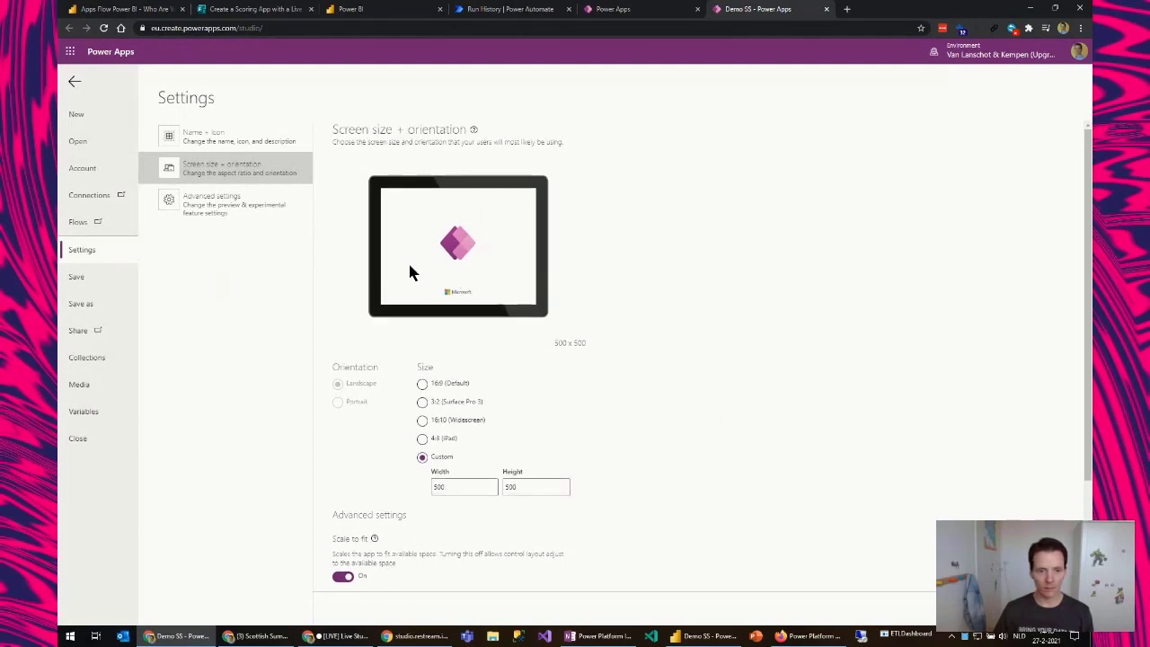
Give the app icon a muted blue-purple background and the check mark symbol
click(225, 212)
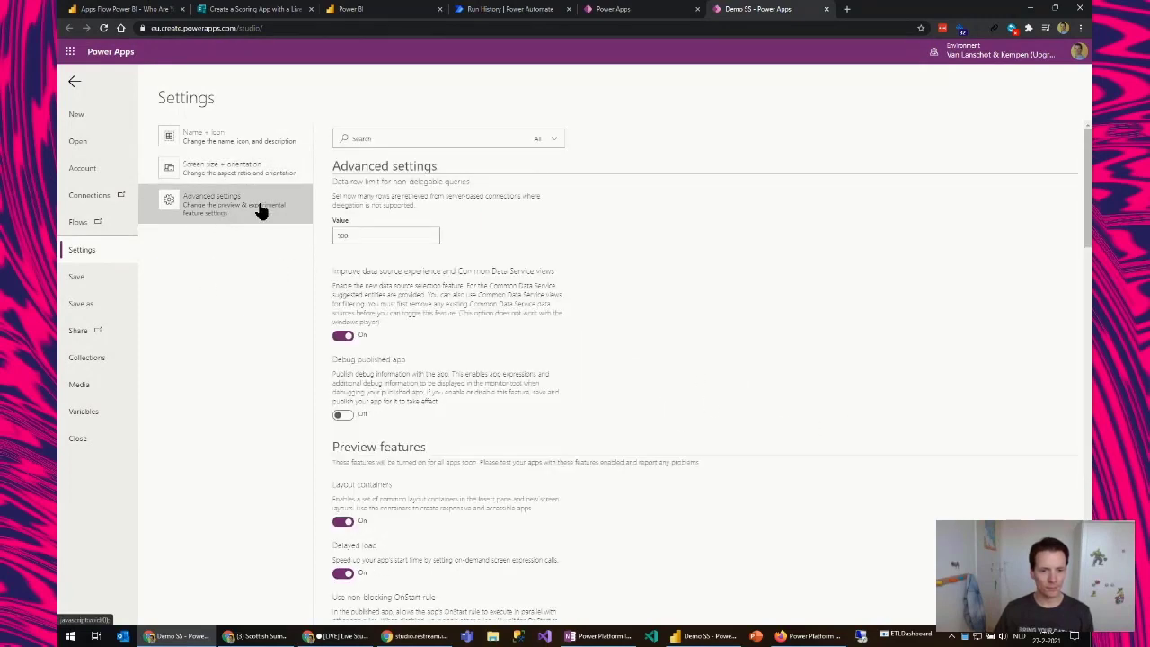
click(220, 144)
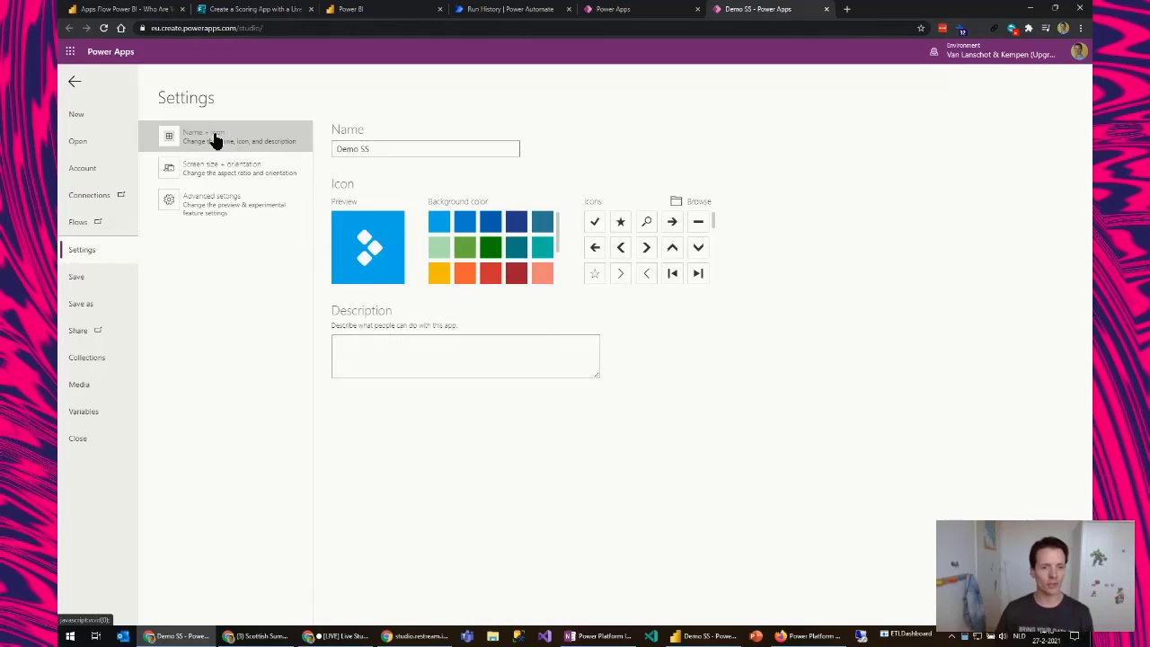
scroll(512, 261, down, 2)
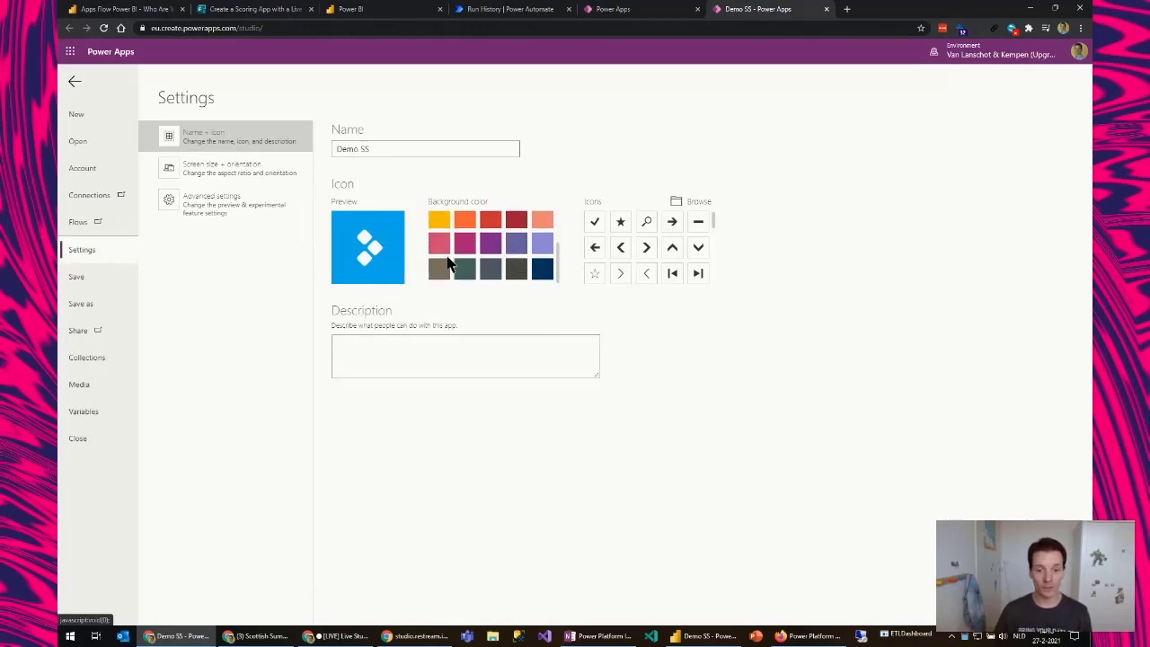
click(515, 251)
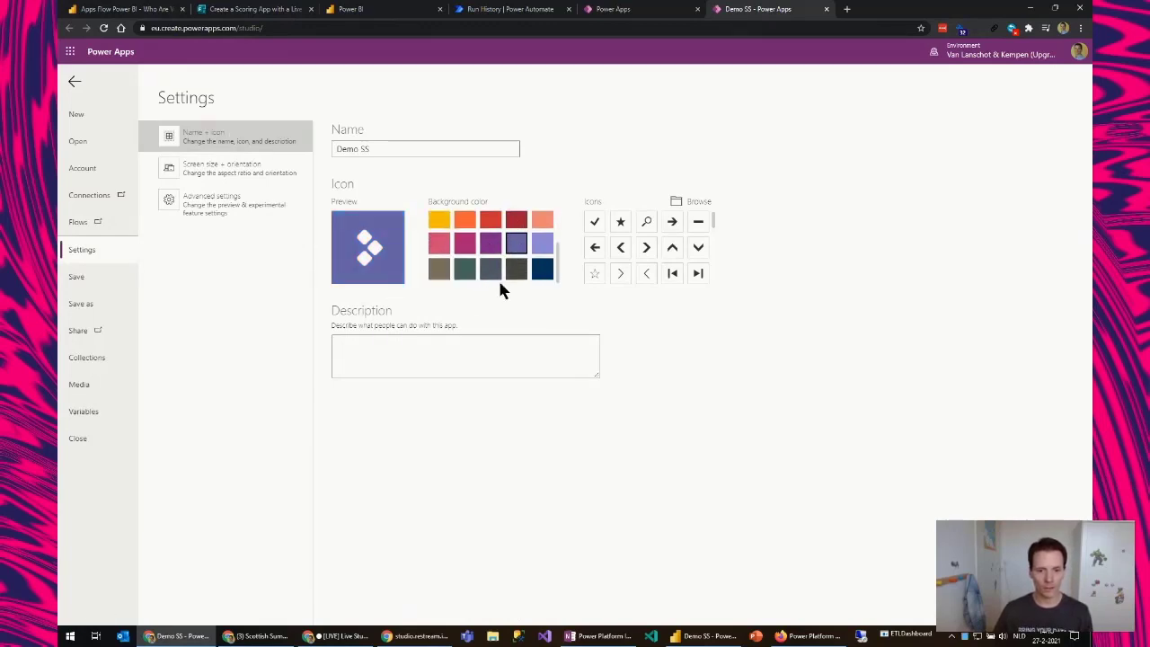
click(595, 223)
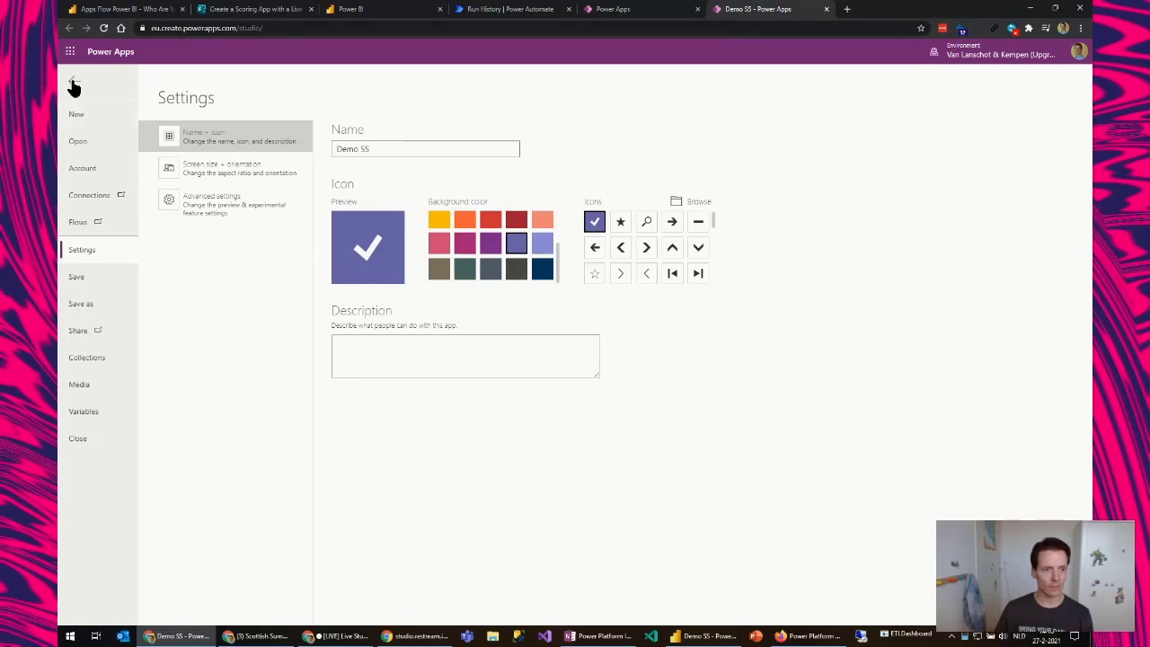
Save the app to the cloud as Demo SS and return to its blank screen
click(101, 302)
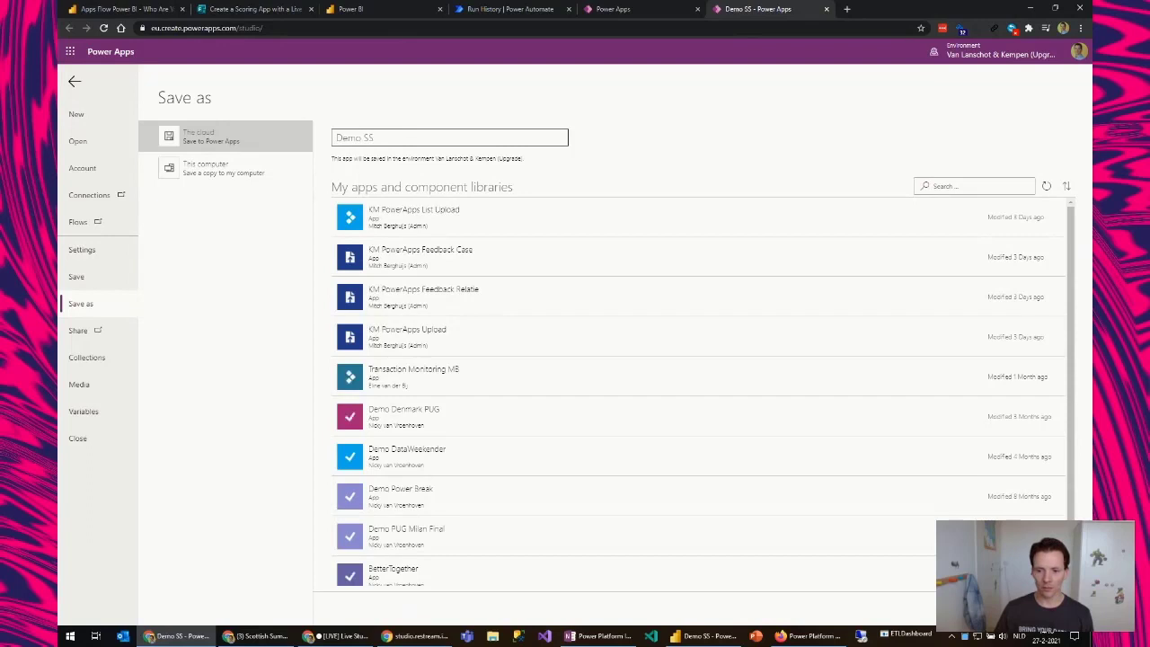
key(Return)
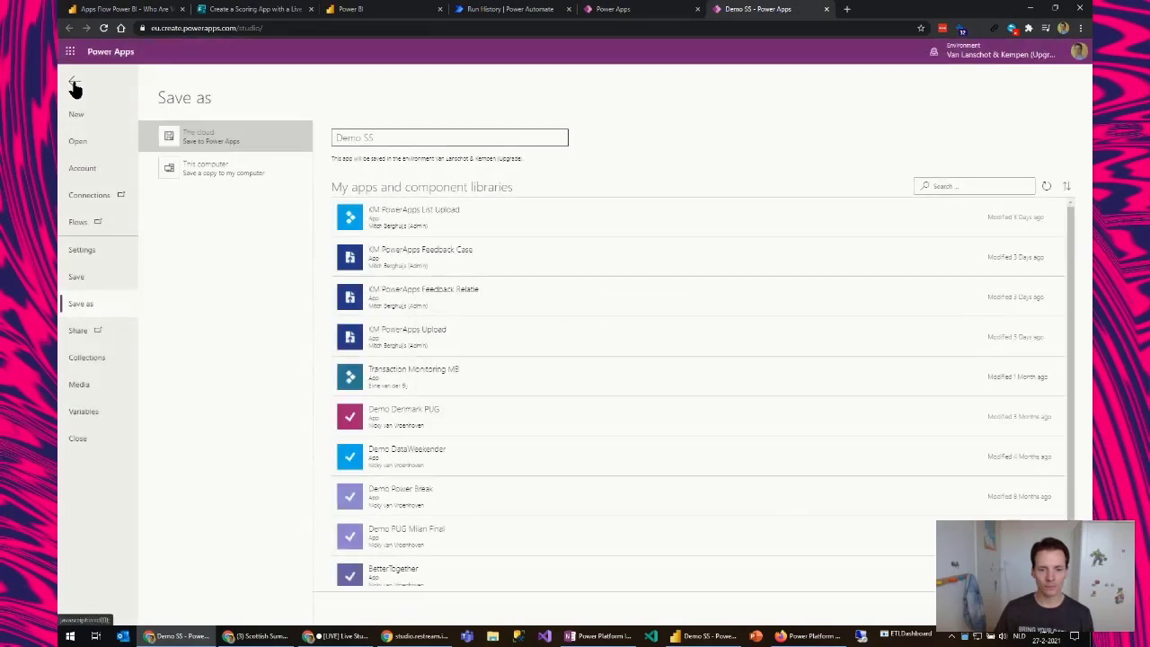
click(74, 85)
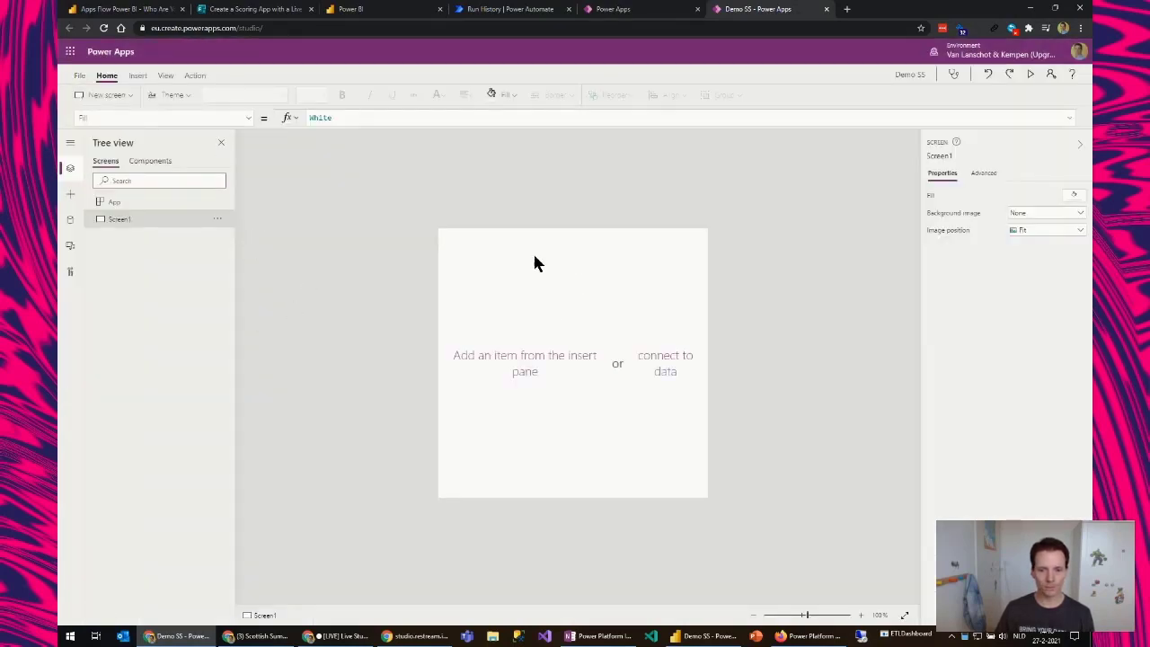
Insert a text input on Screen1, move it to about X 70, Y 100, and set its font size to 20
click(138, 77)
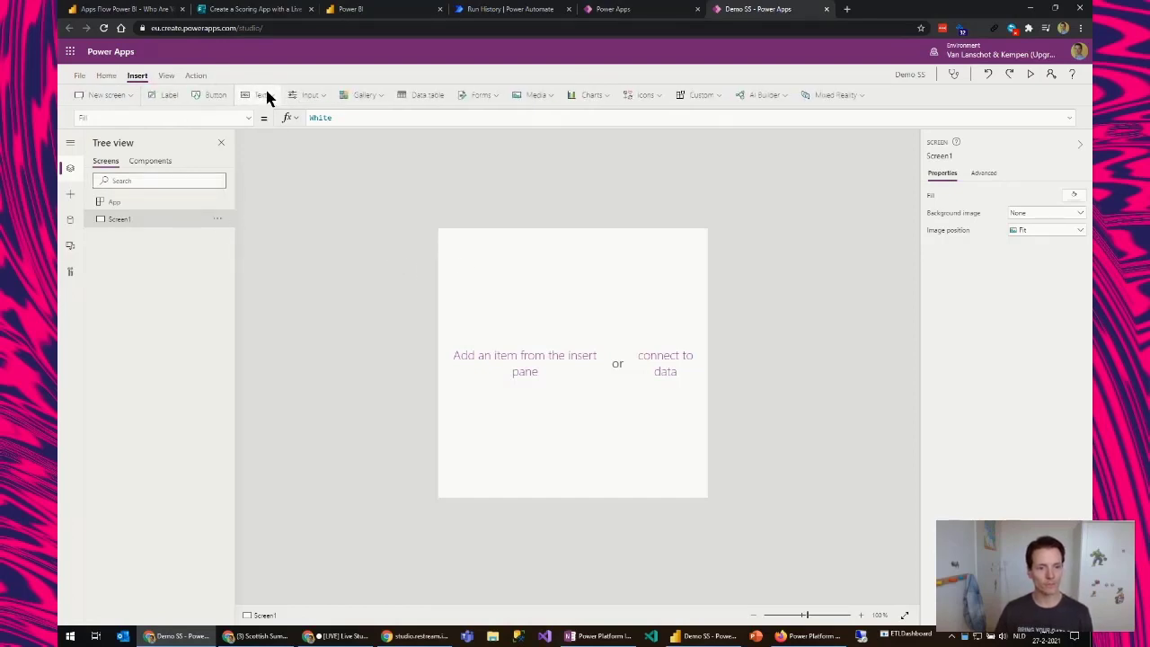
click(263, 94)
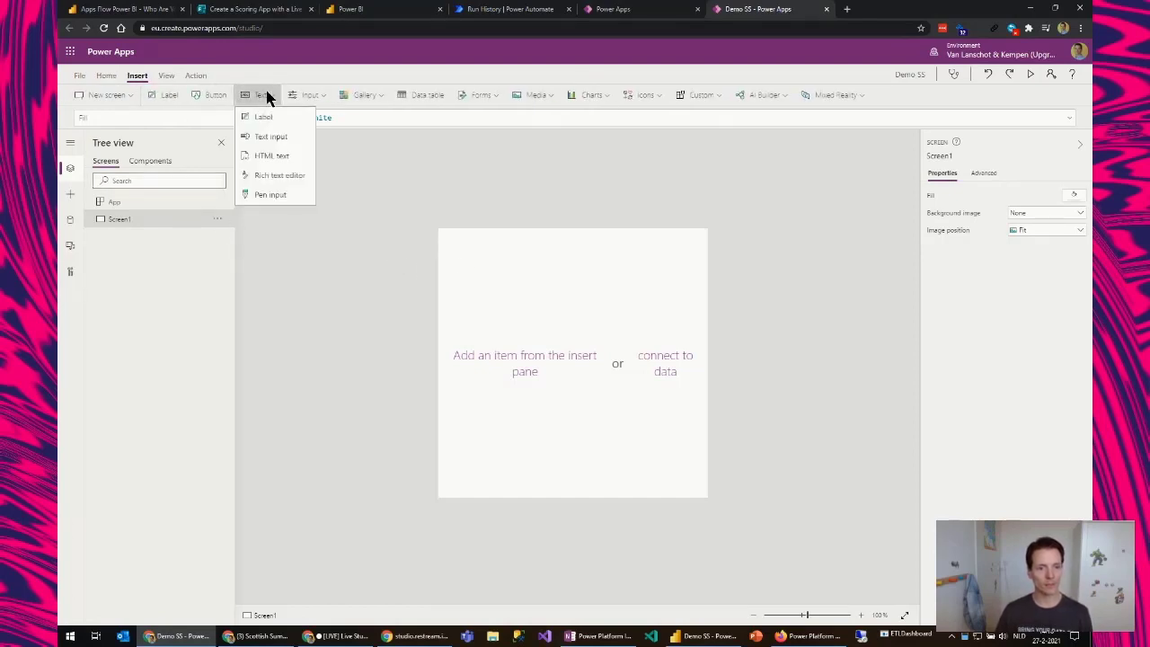
click(275, 137)
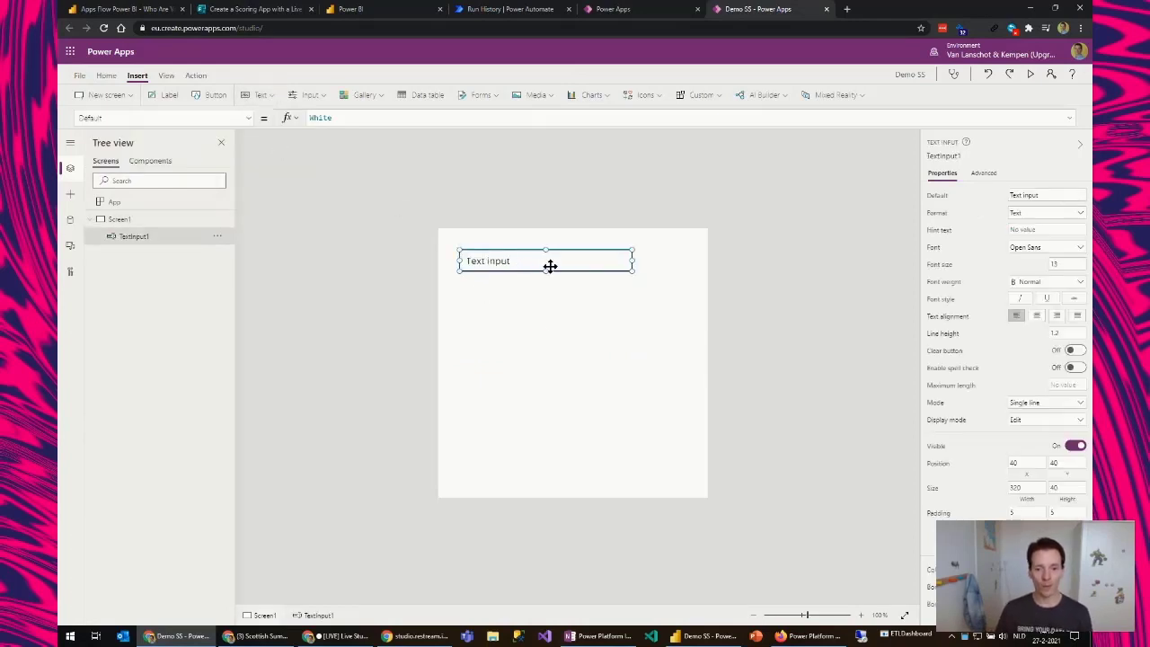
drag(573, 268, 589, 296)
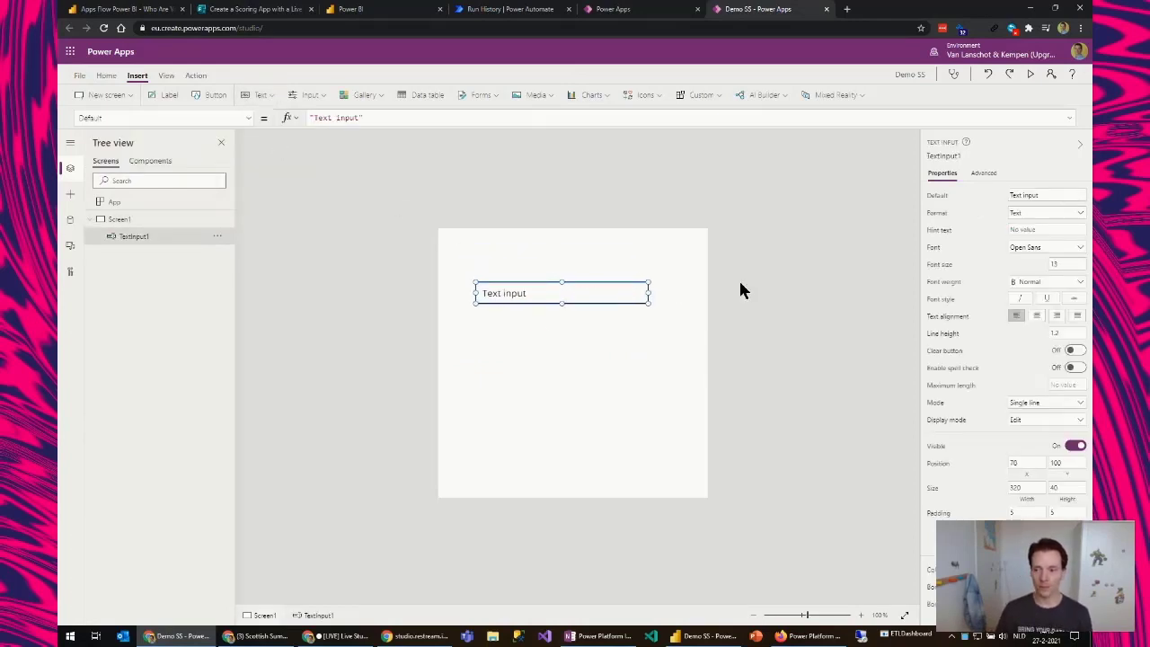
click(1065, 263)
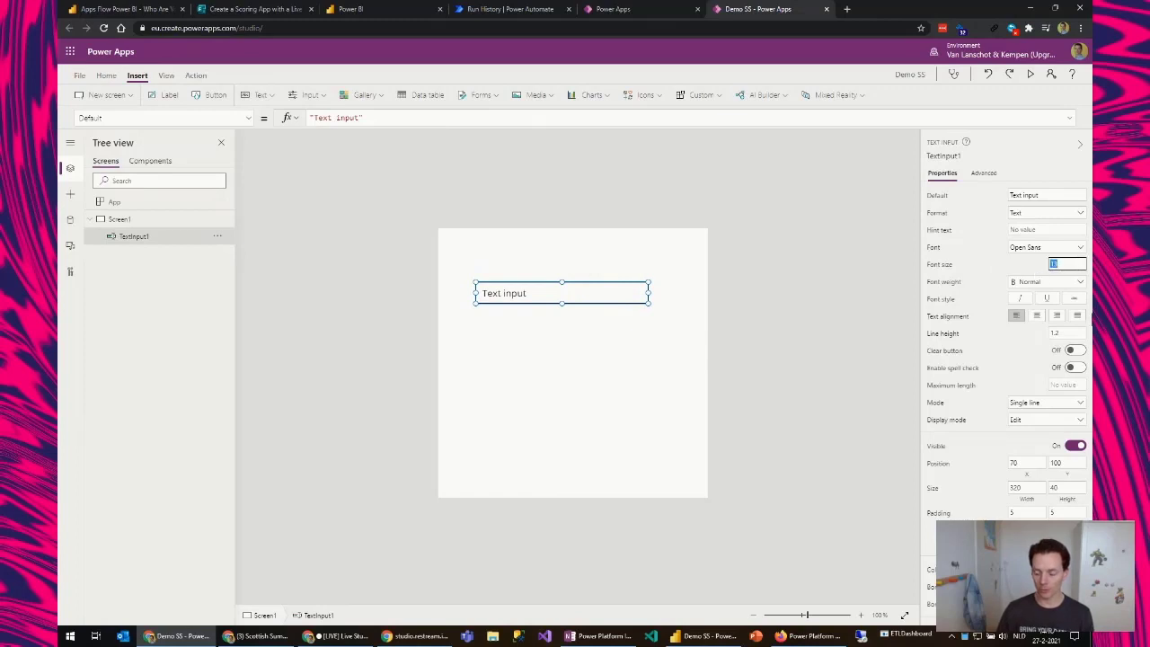
text(20)
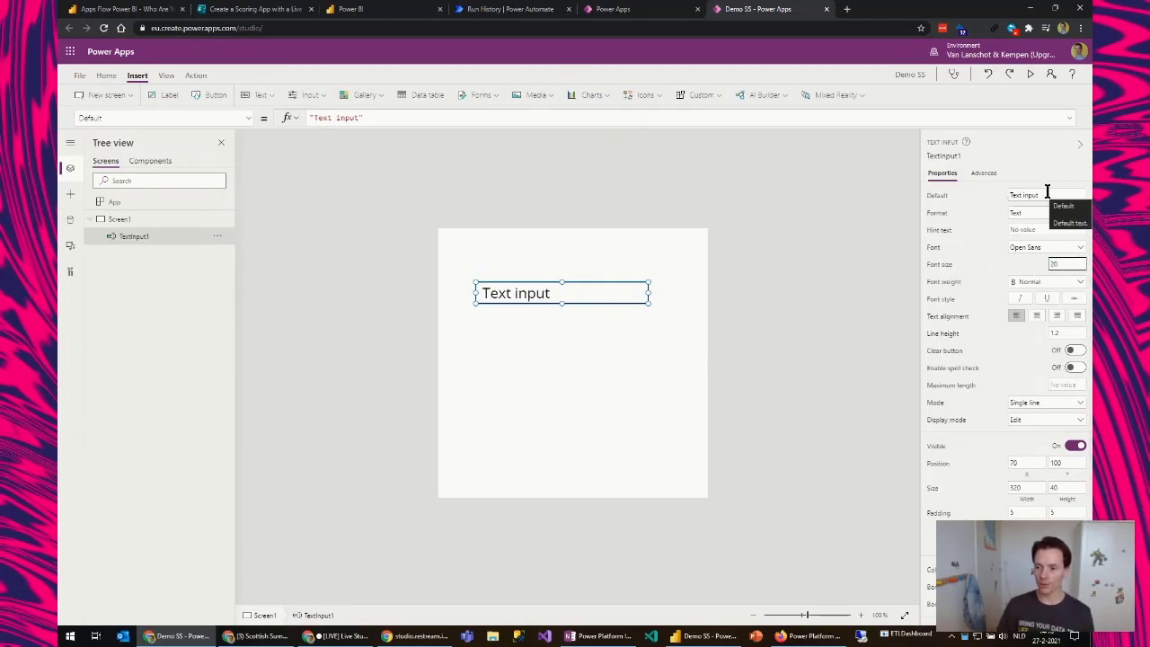
Clear the text input's default text and set its hint text to Name
drag(1048, 193, 1005, 194)
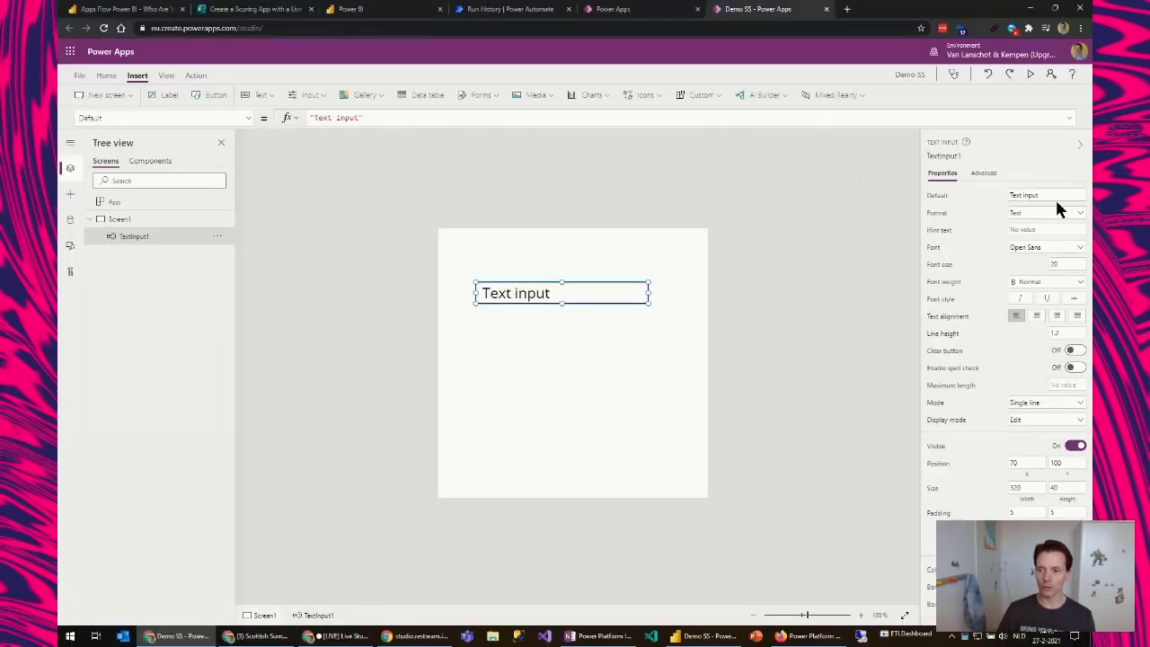
click(1054, 195)
key(ctrl+a)
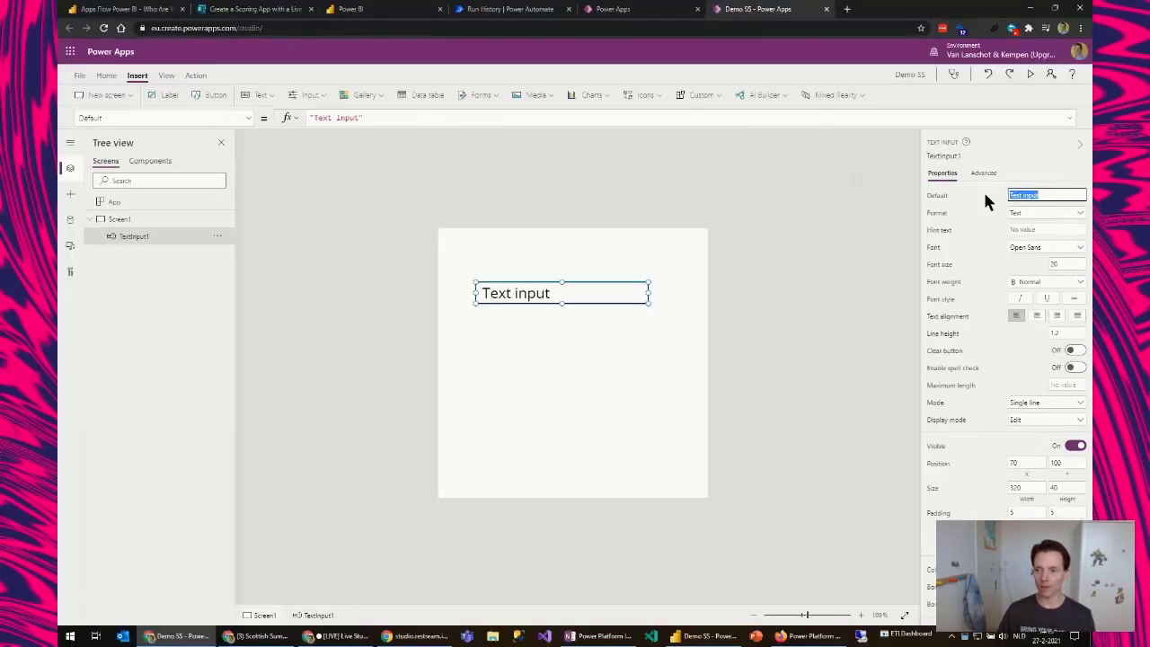
key(BackSpace)
key(Tab)
key(Tab)
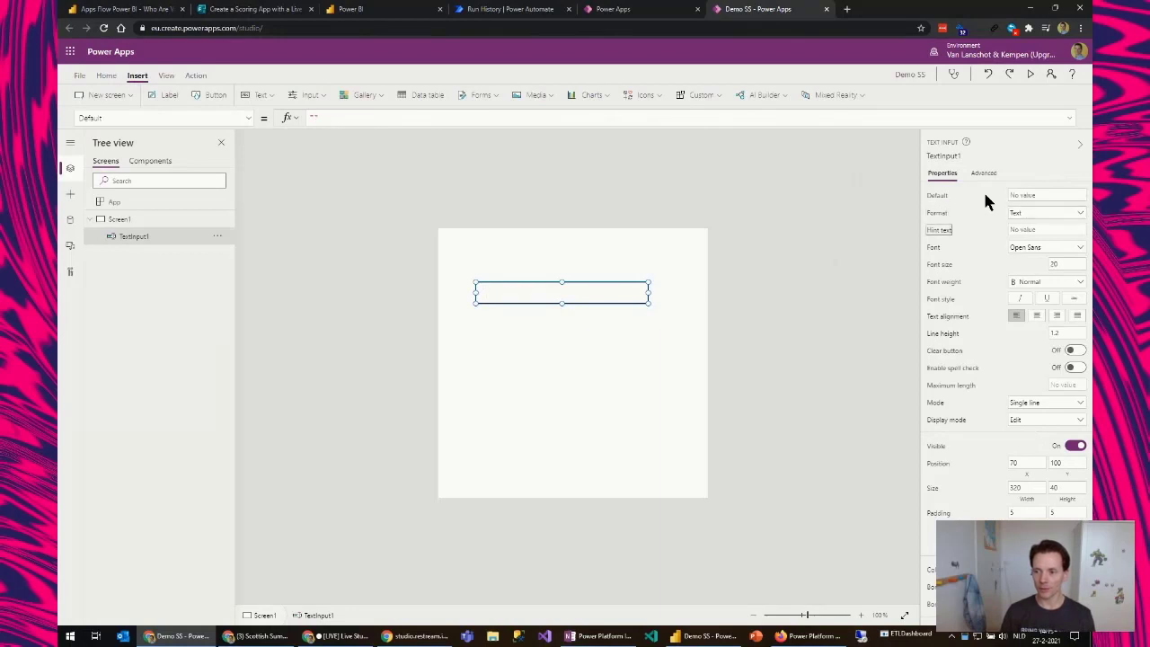
text(Name)
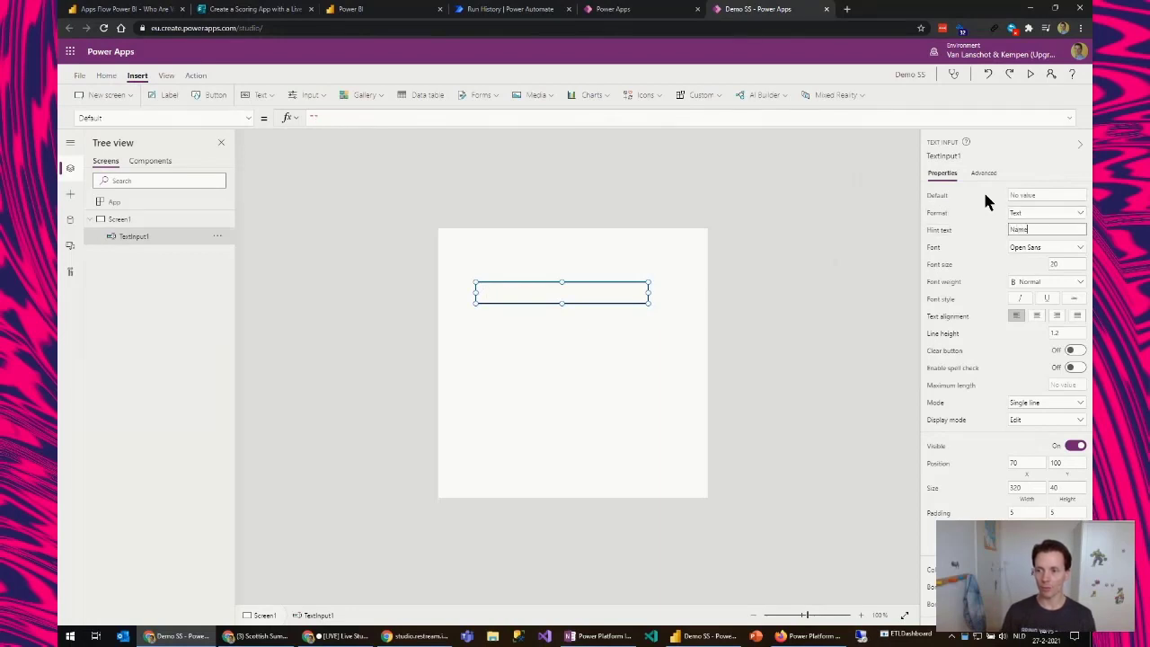
click(816, 290)
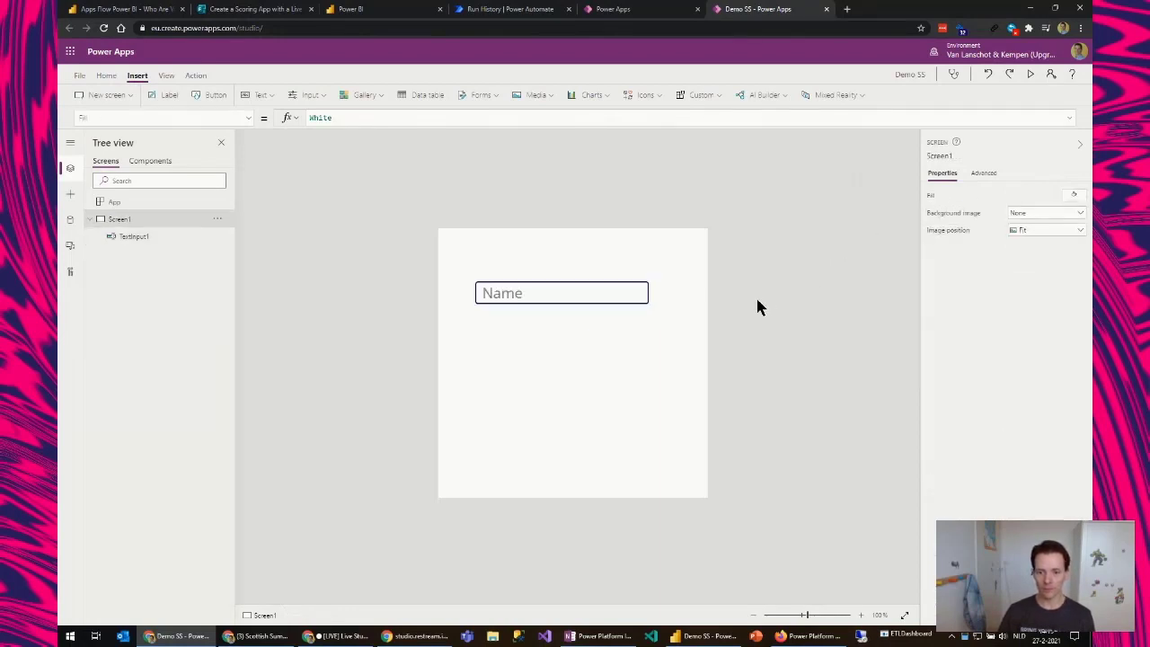
Narrow the text input to about 224 wide, centre it horizontally near the top of the screen, and rename the control Name
click(503, 299)
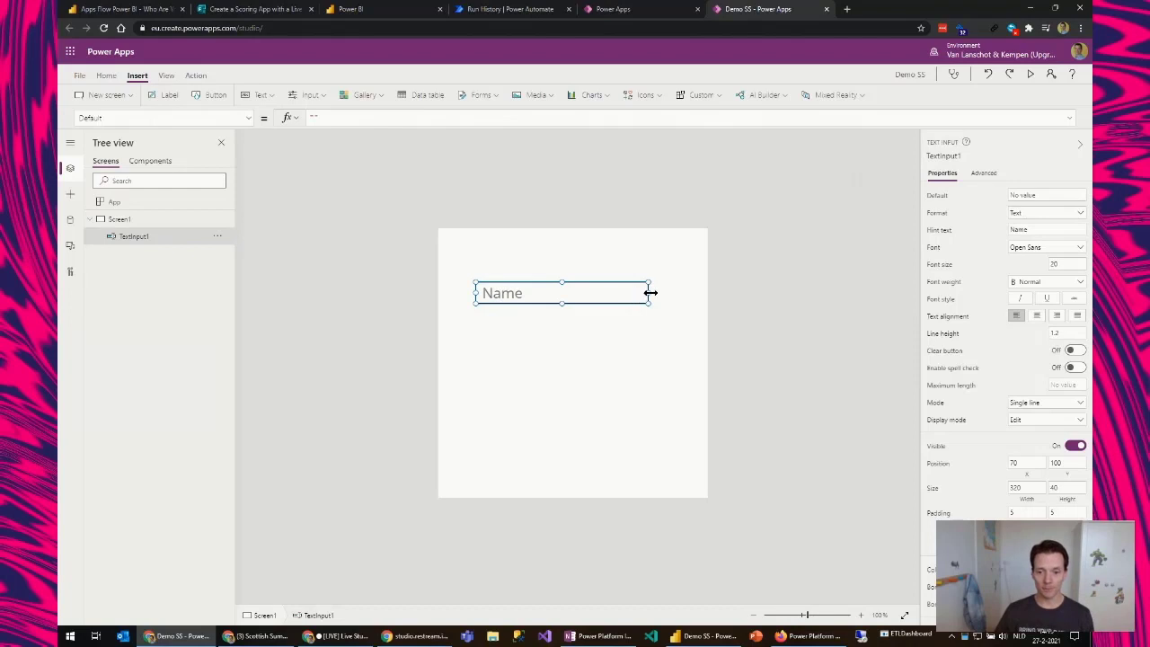
drag(648, 292, 601, 291)
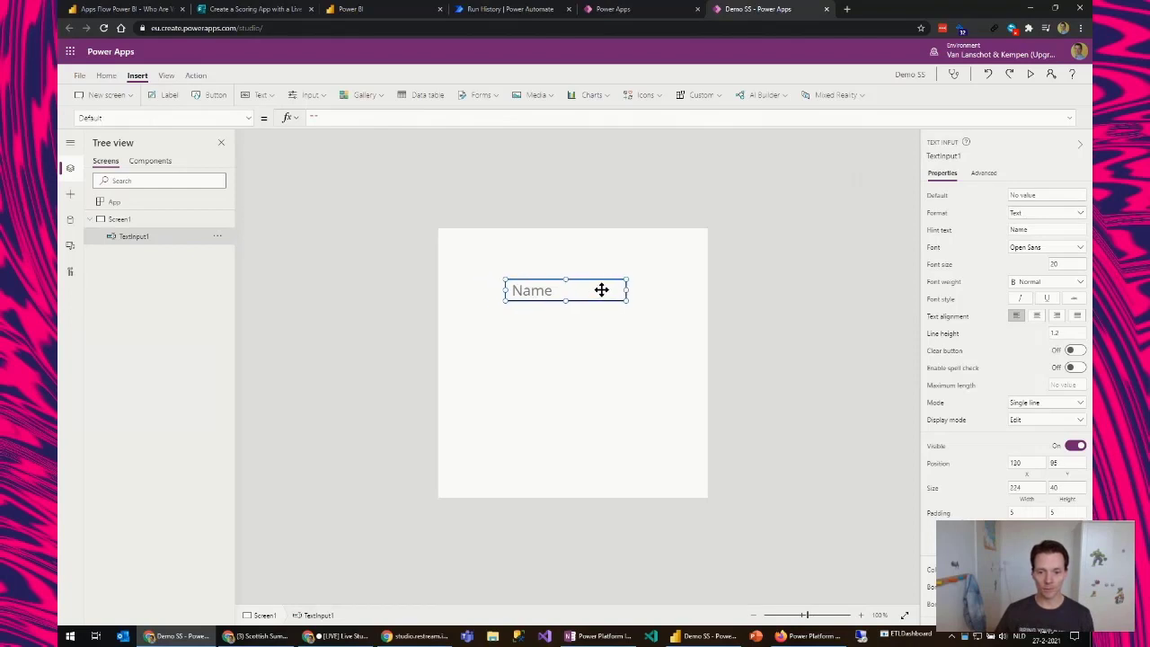
double_click(134, 236)
text(Name)
key(Return)
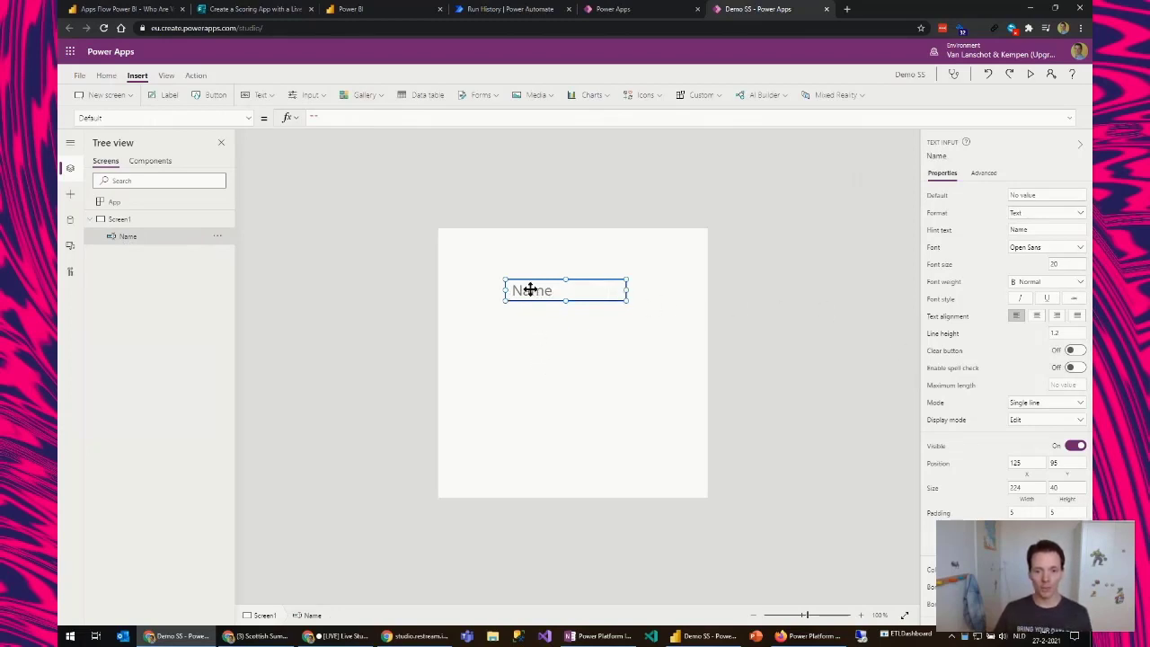
Duplicate the Name text input, place the copy directly below it, and rename the copy Score
key(ctrl+c)
key(ctrl+v)
drag(531, 302, 534, 343)
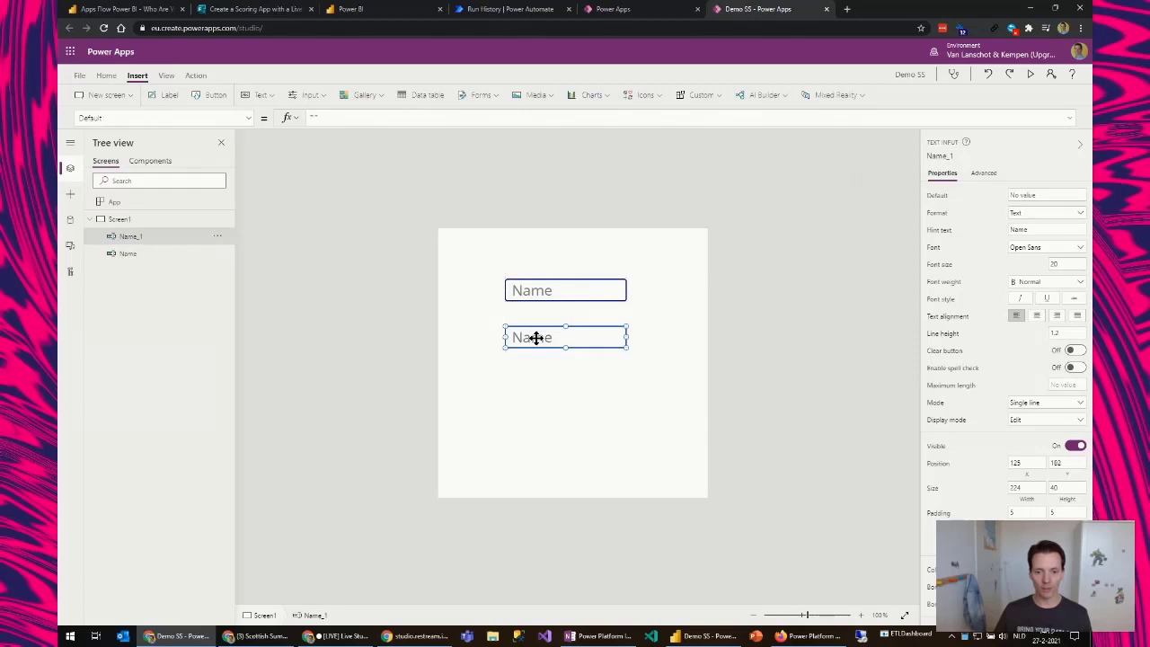
double_click(130, 237)
text(Score)
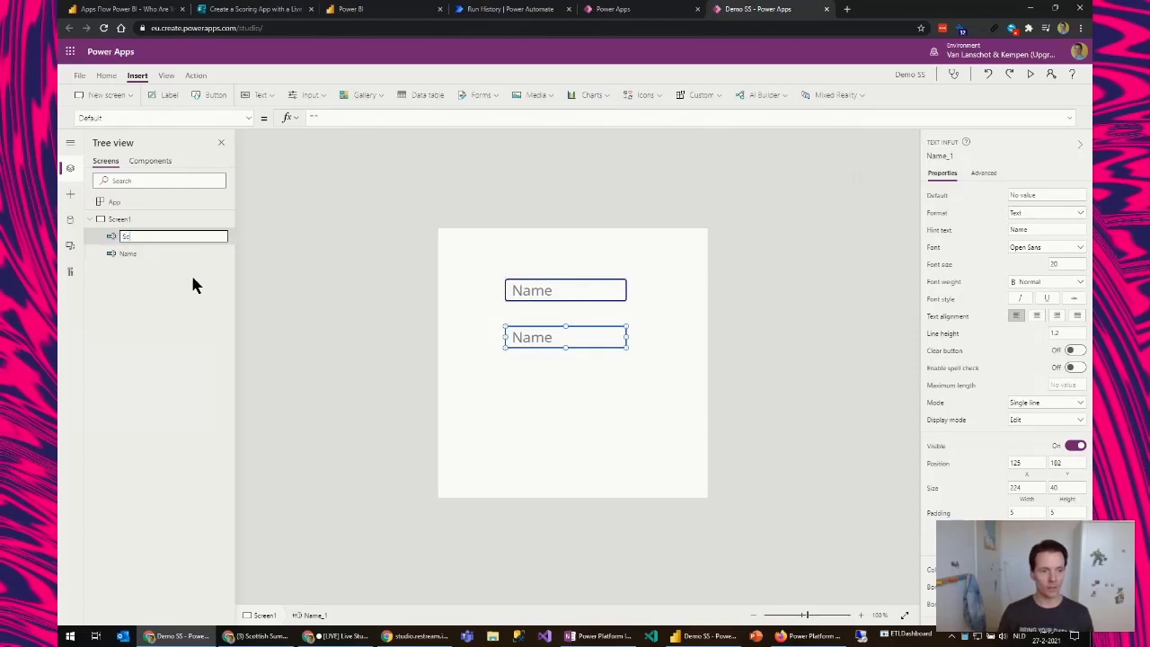
Set the hint text of the Score text input to Score
click(1034, 232)
double_click(1037, 231)
text(Sc)
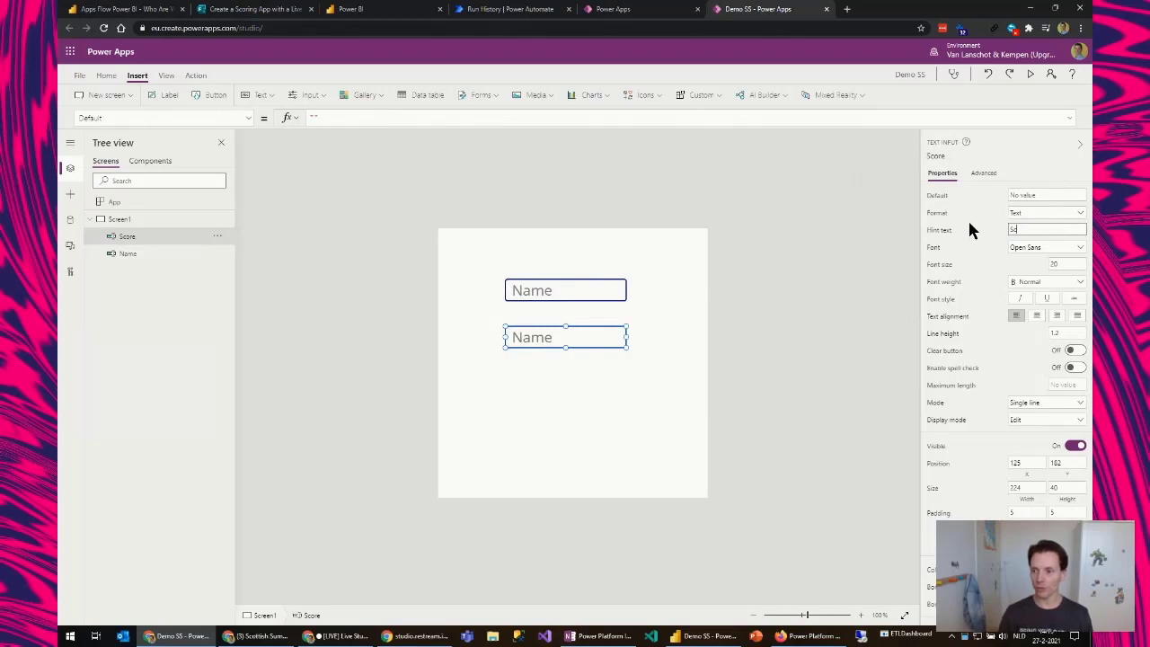
text(ore)
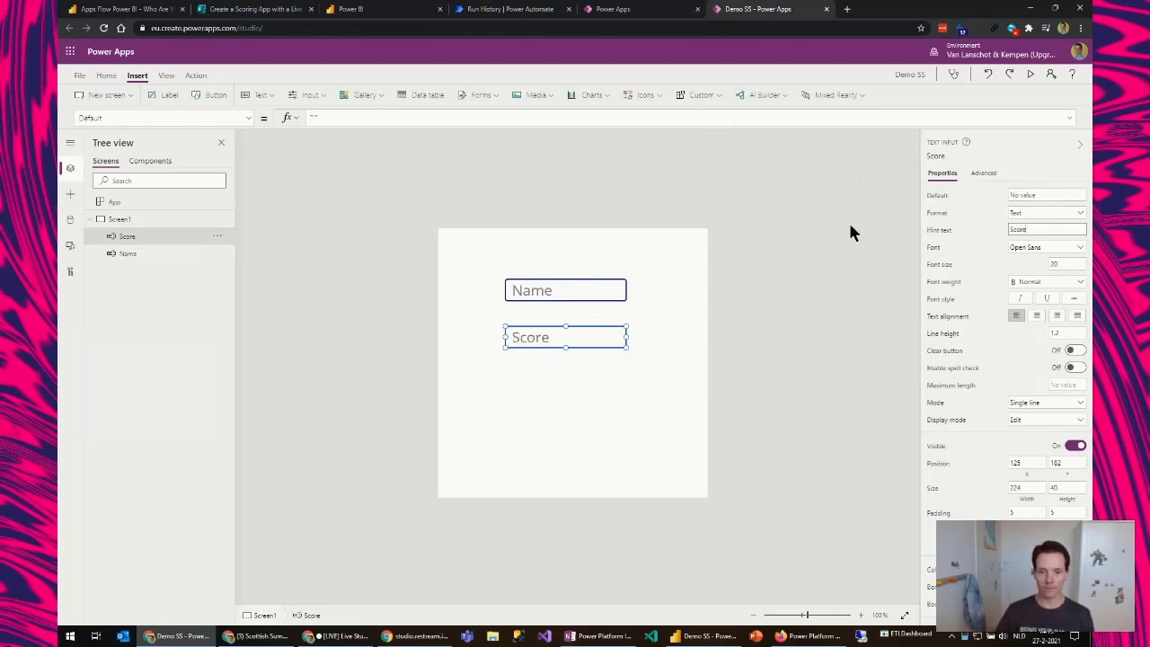
click(512, 256)
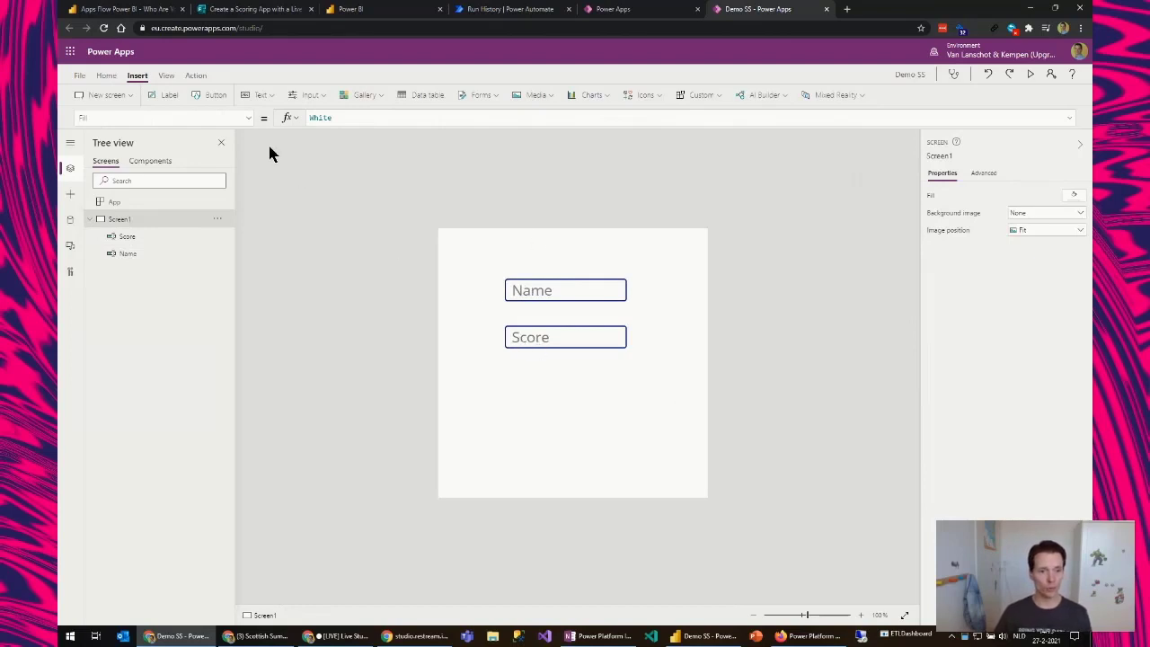
Add a button centred below the Score input, with Save as both its text and its control name
click(215, 101)
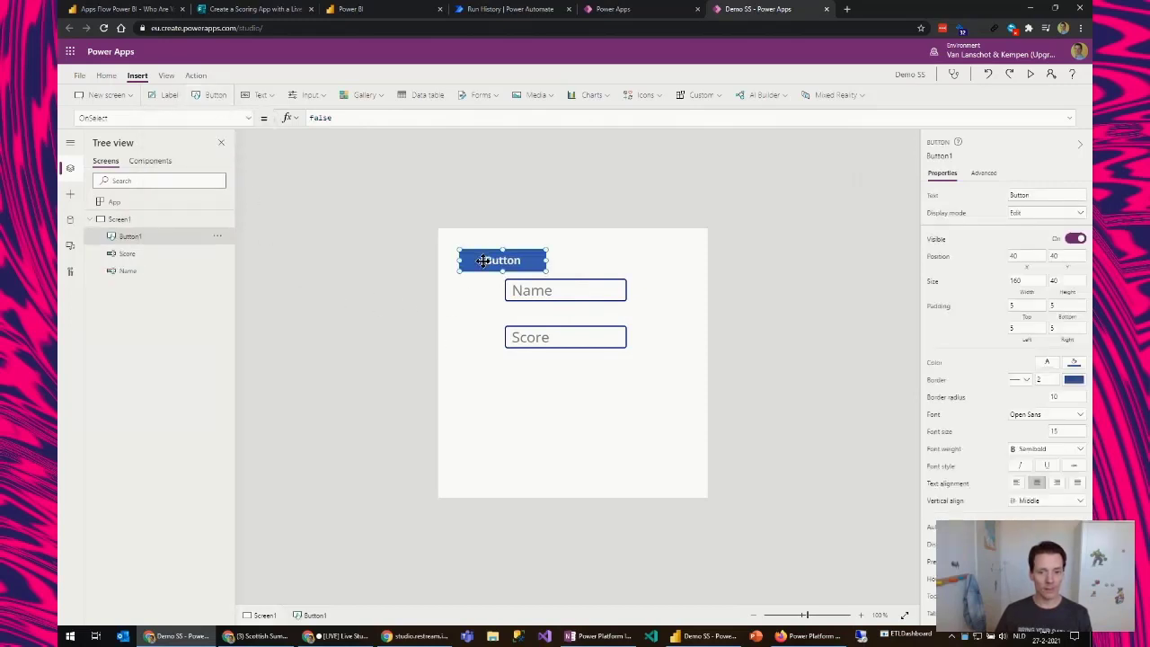
drag(483, 261, 548, 386)
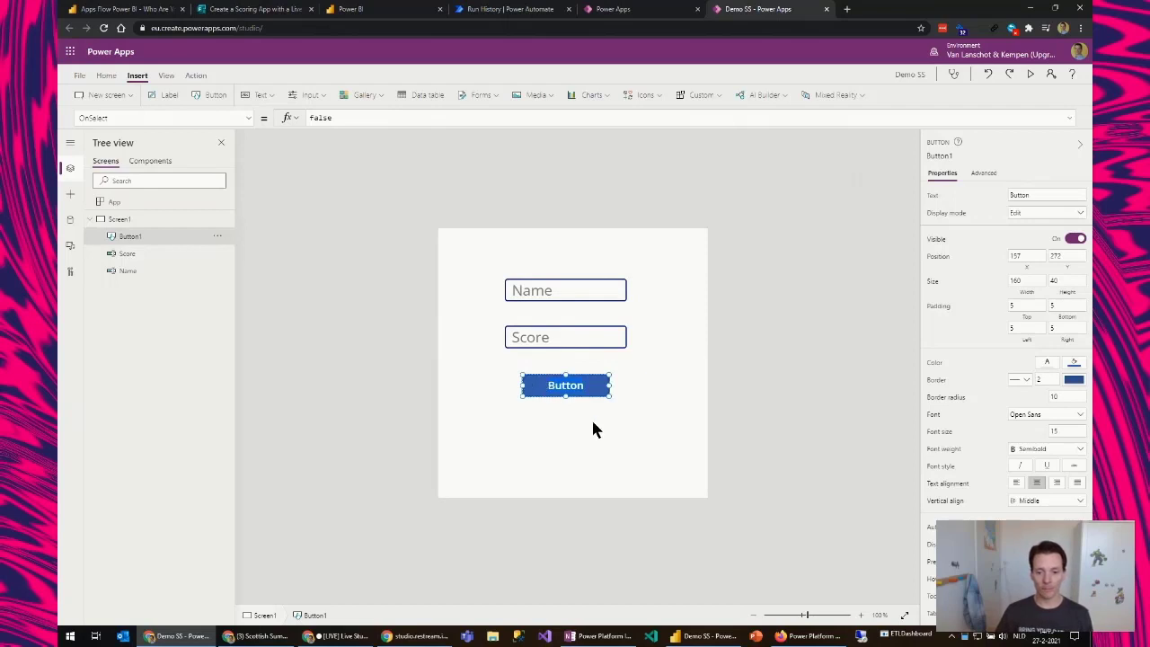
text(Save)
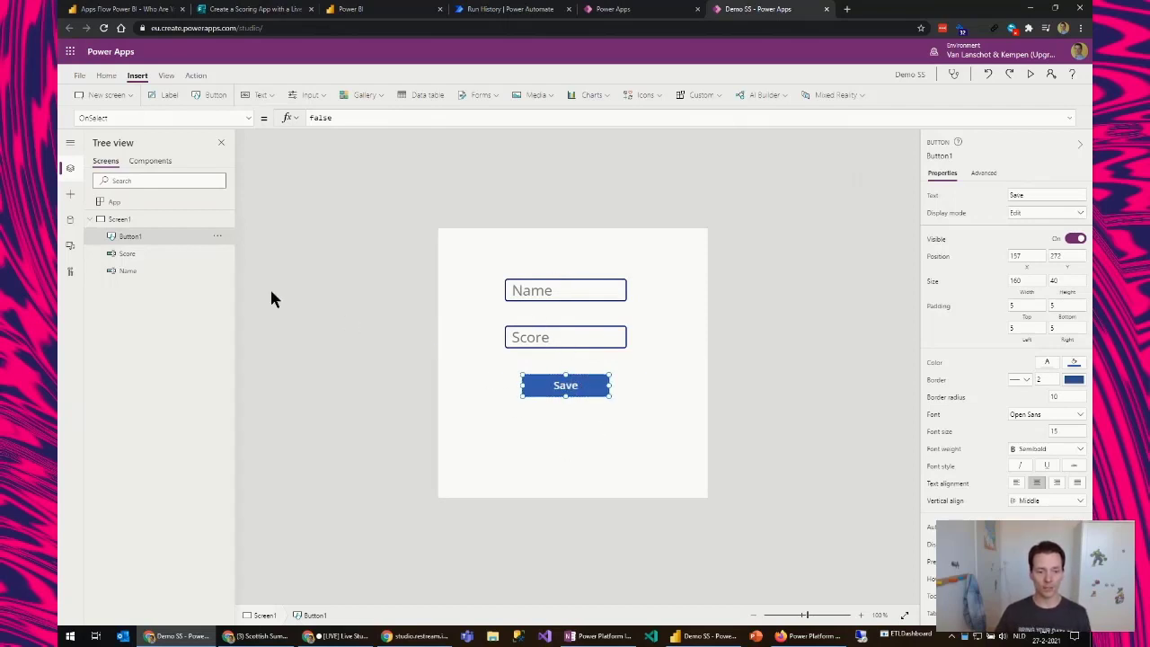
double_click(130, 237)
click(321, 284)
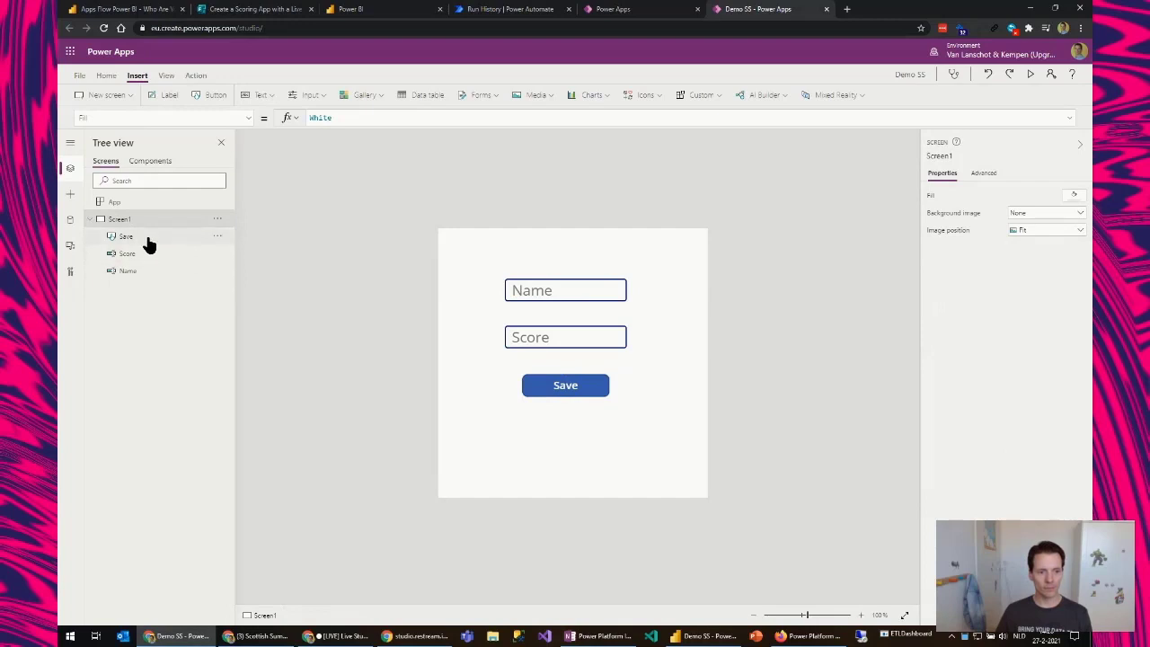
Set the Save button's font size to 20
click(567, 384)
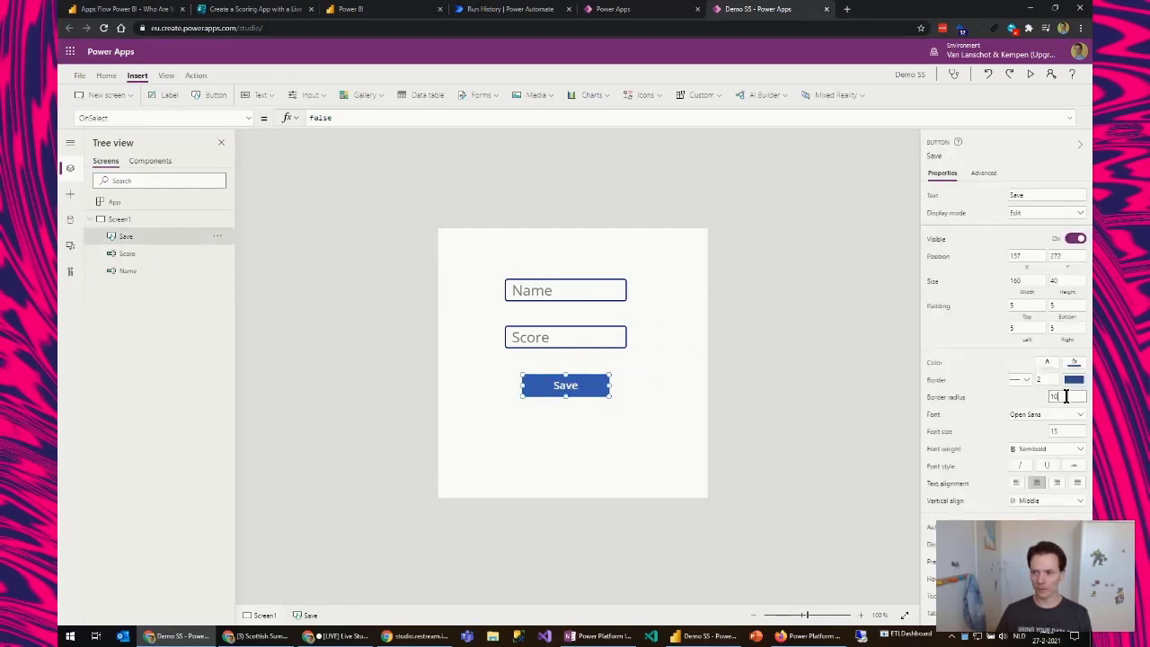
click(1065, 431)
text(20)
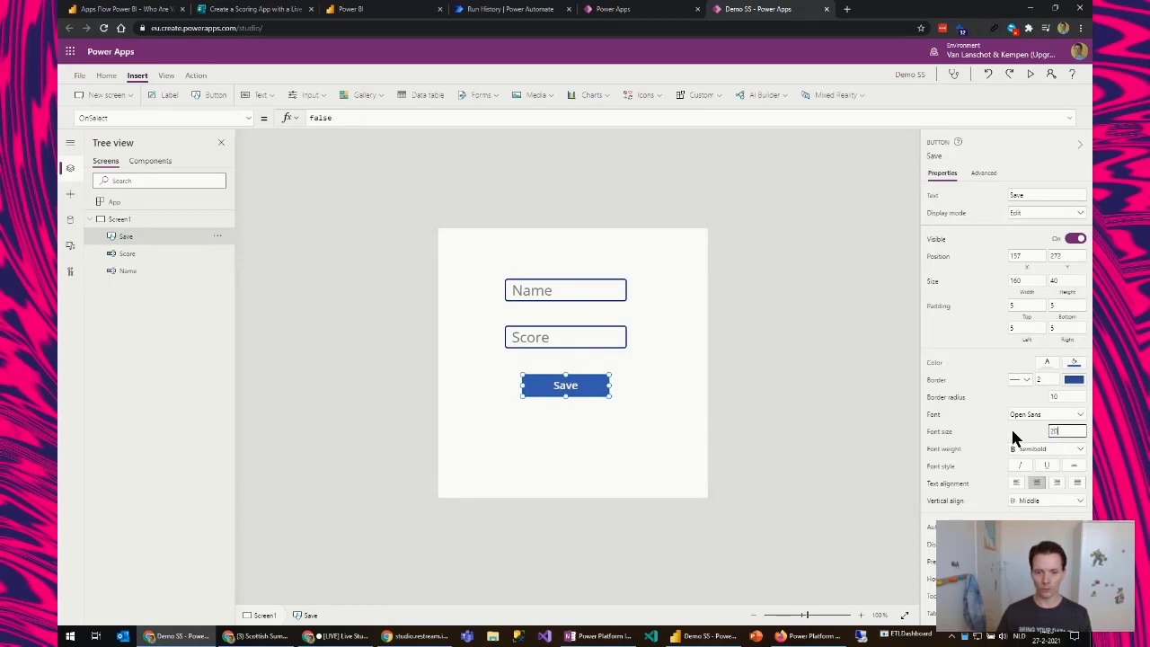
click(645, 404)
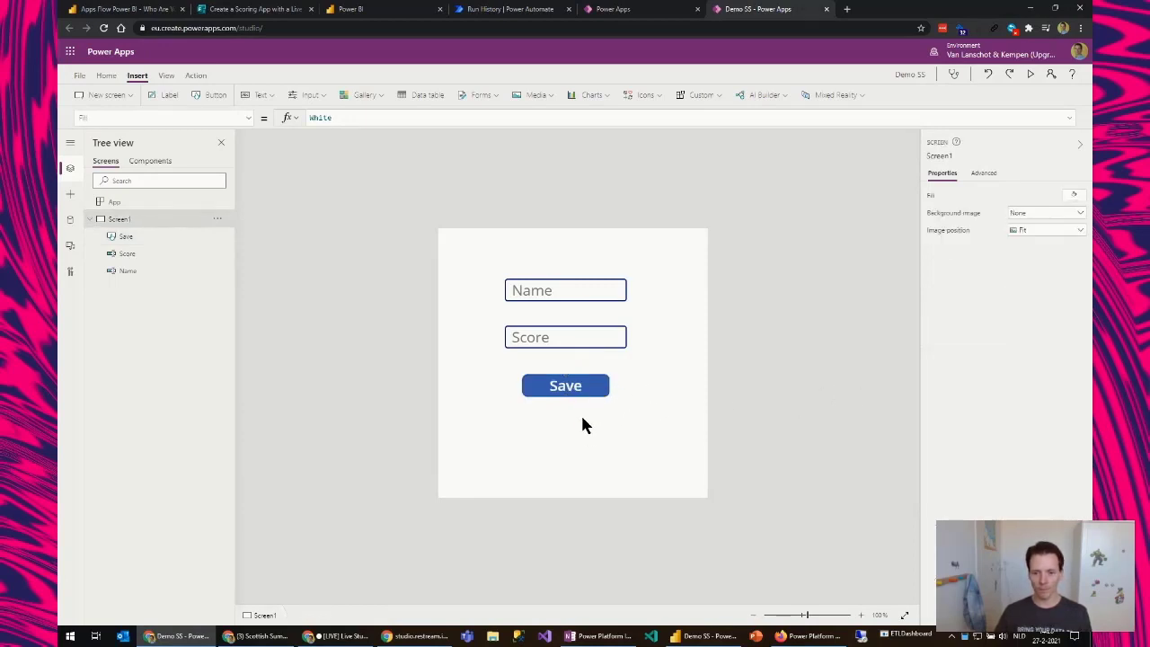
Attach the Demo SS Power Automate flow to the Save button's OnSelect action and close the flow list
click(584, 387)
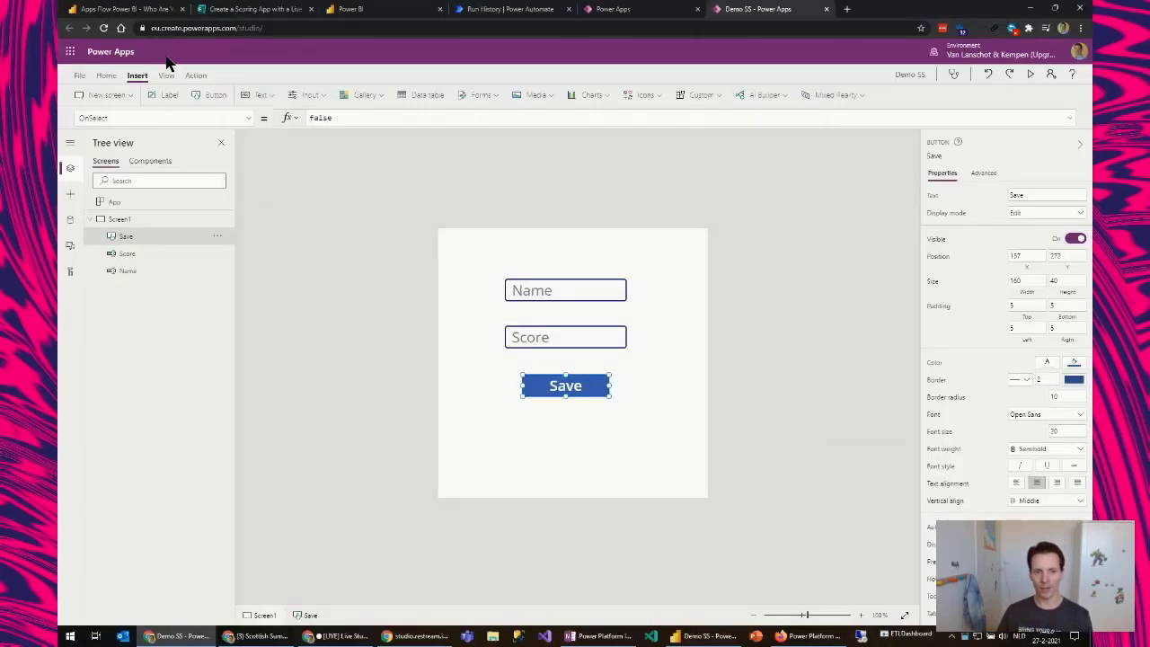
click(288, 95)
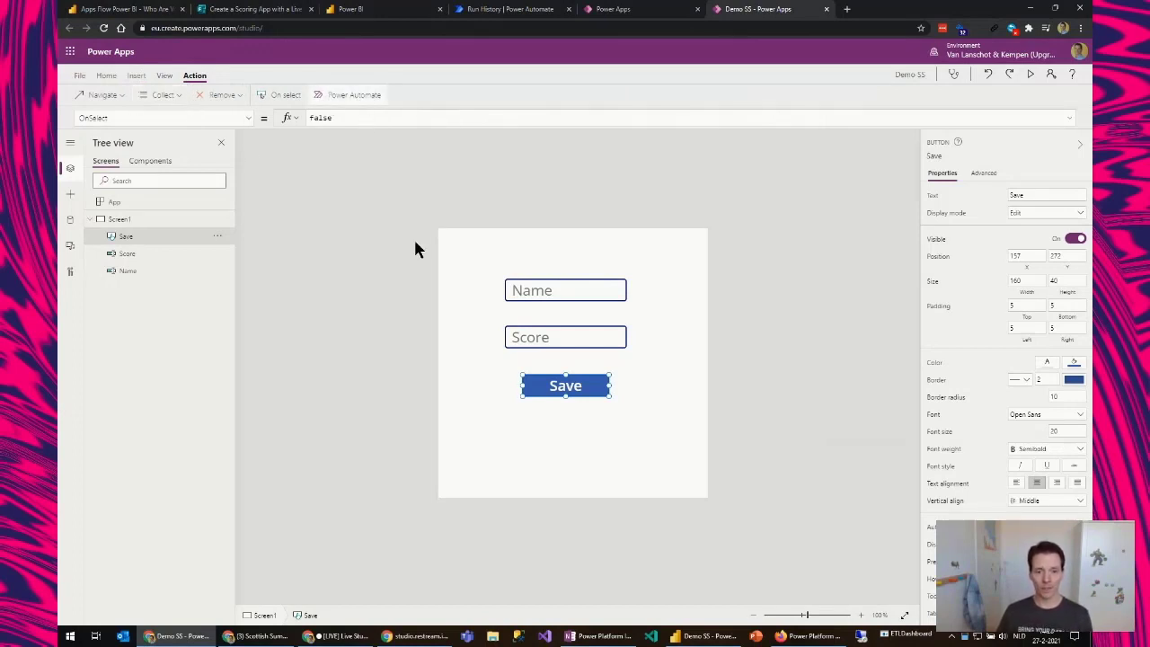
click(344, 97)
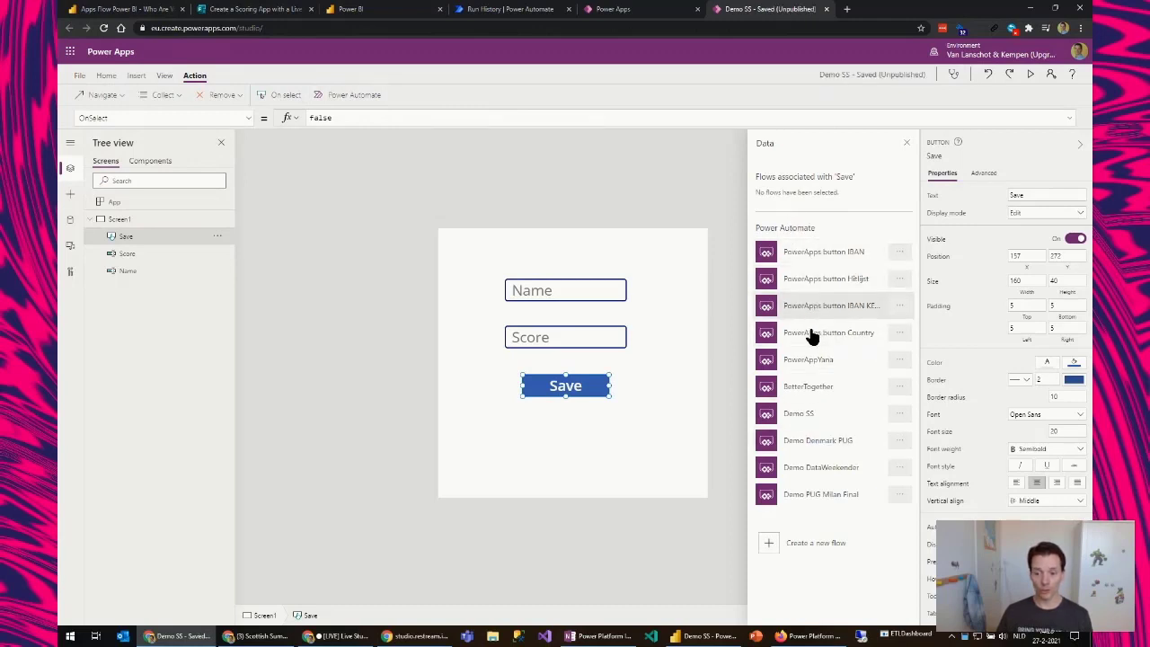
click(798, 415)
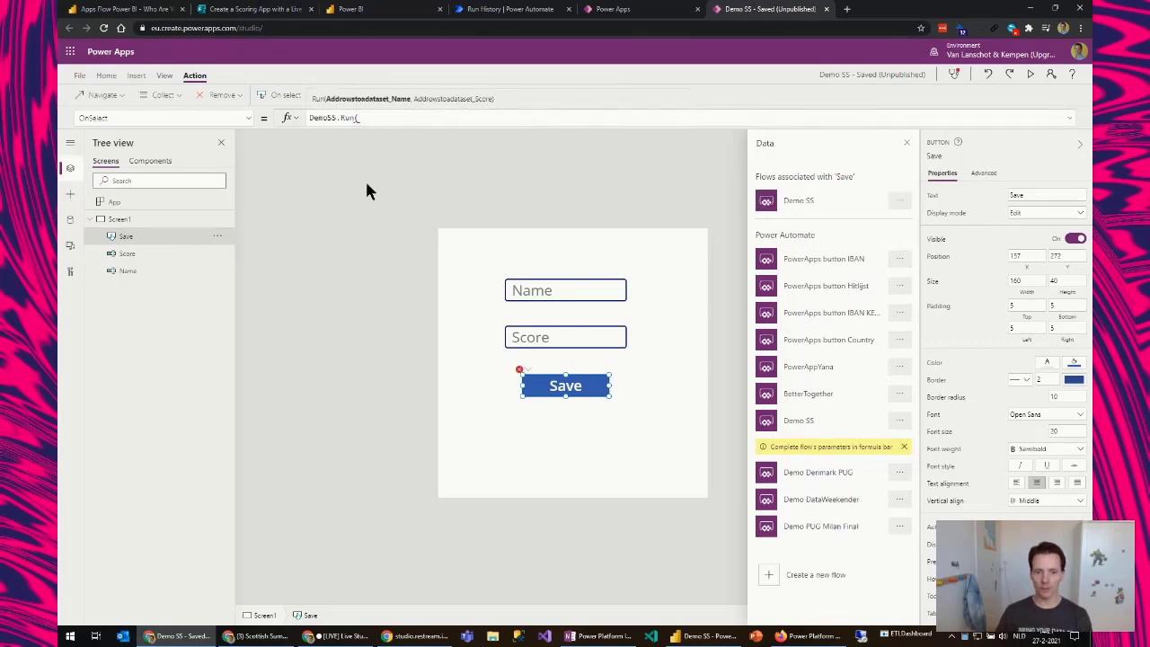
click(906, 143)
Supply Name.Text as the first argument of the DemoSS.Run call in the Save button's OnSelect formula
click(363, 118)
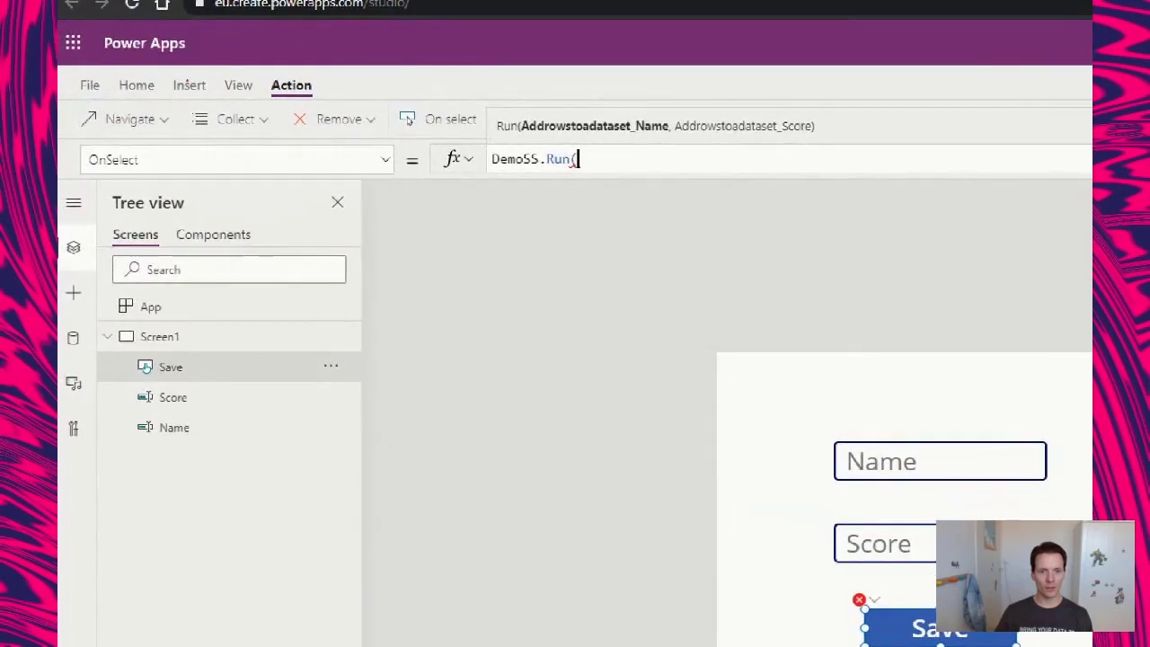
drag(76, 142, 205, 179)
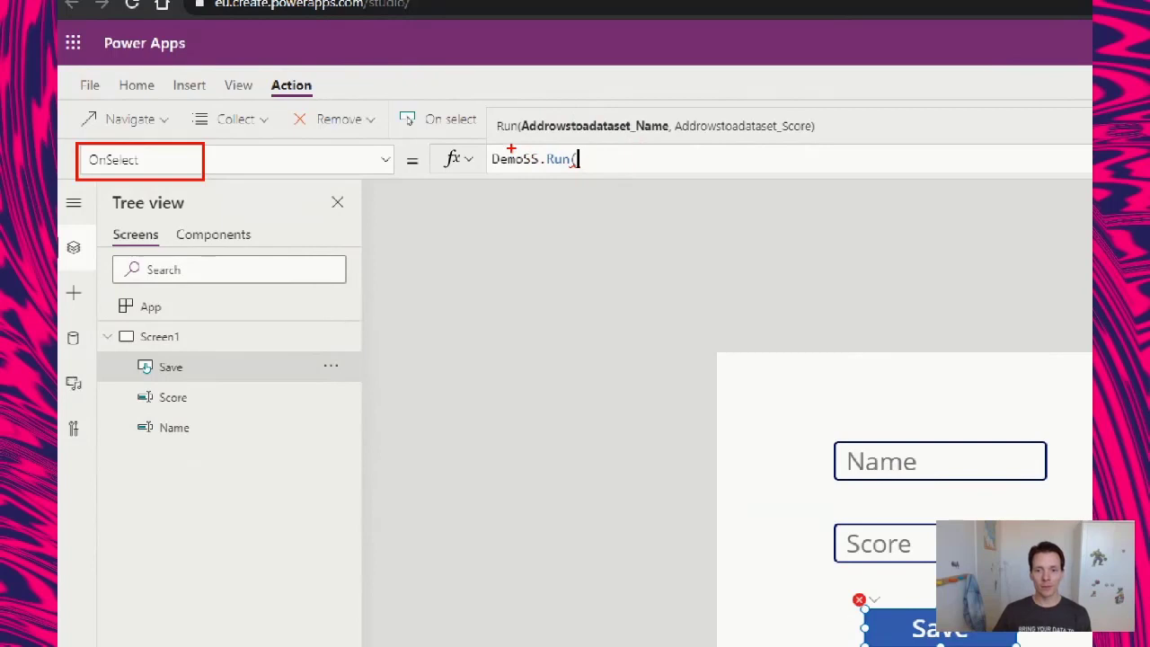
mouse_move(519, 112)
mouse_down()
mouse_move(681, 144)
mouse_move(672, 139)
mouse_move(832, 142)
mouse_move(818, 141)
mouse_up()
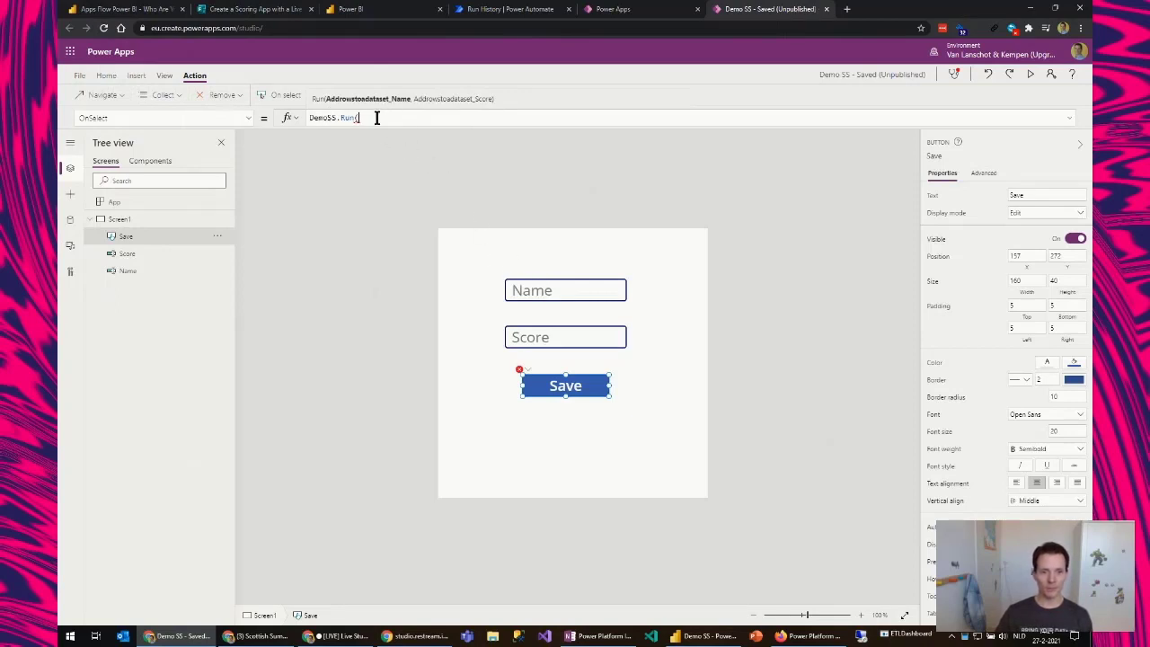
text(name)
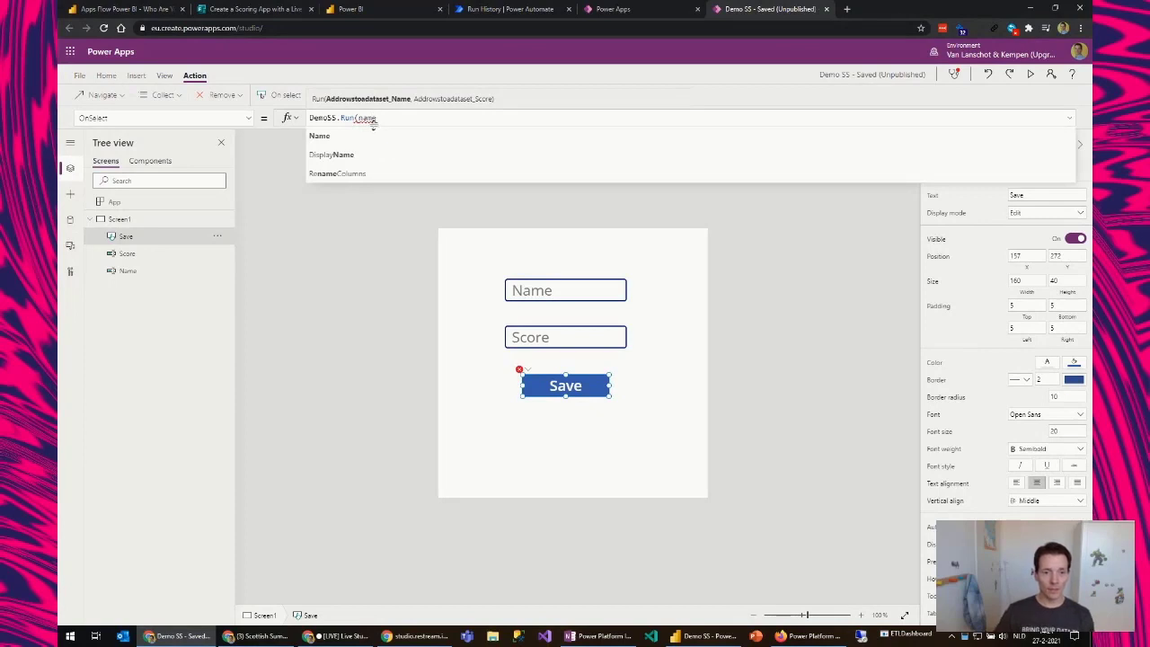
click(363, 135)
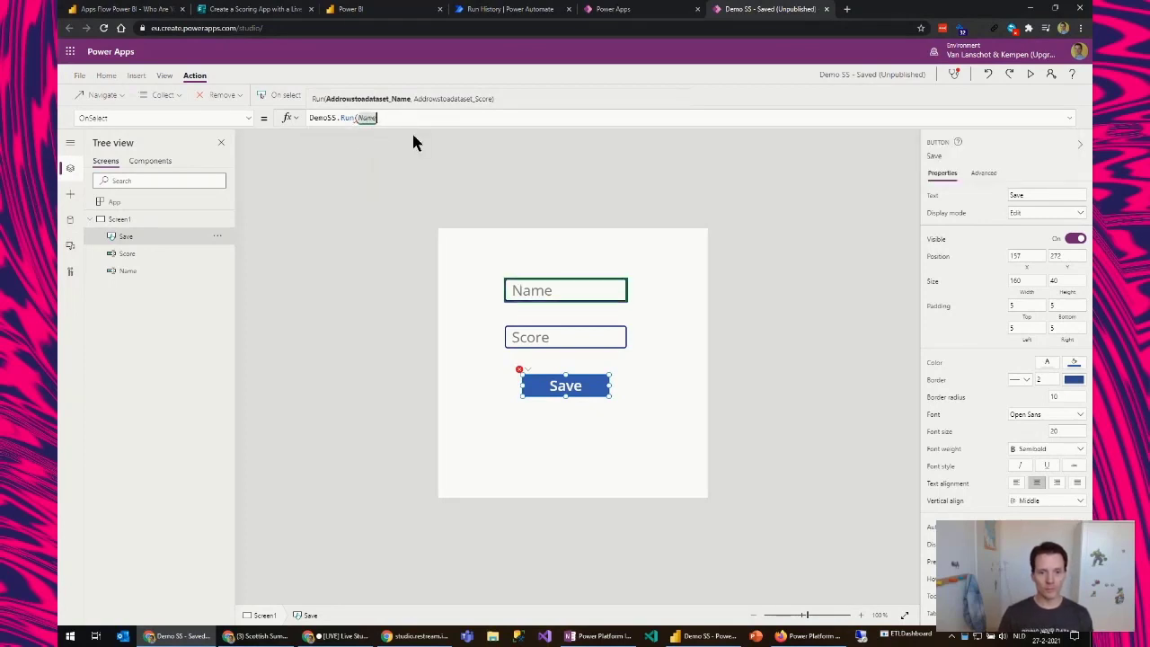
text(.Text)
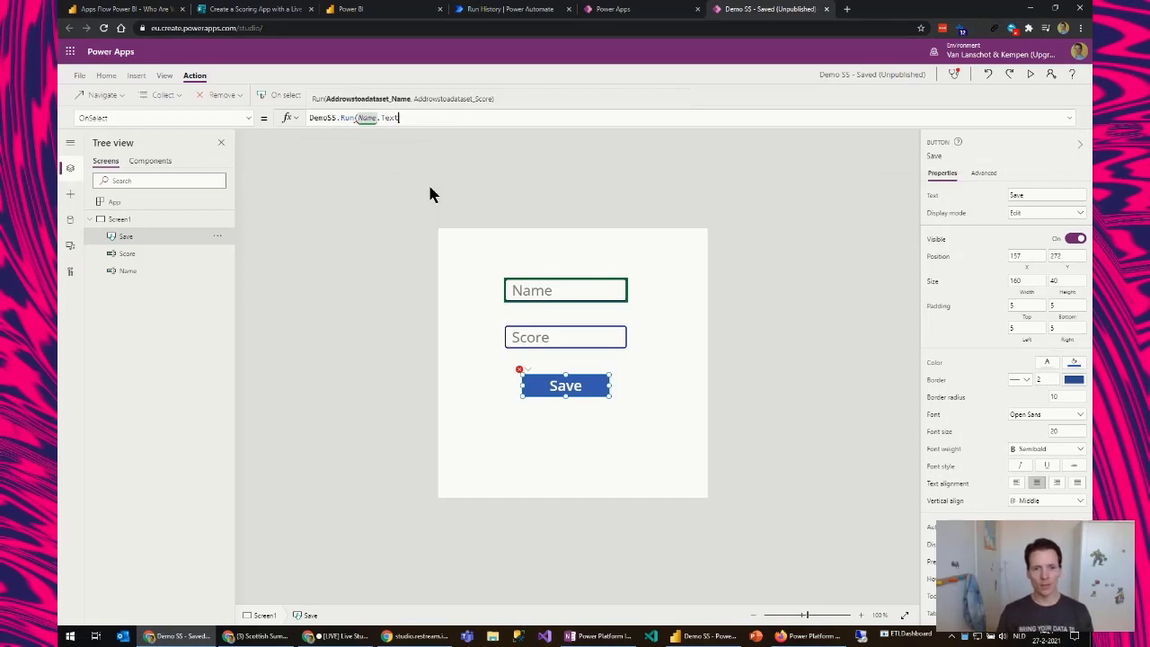
text(,)
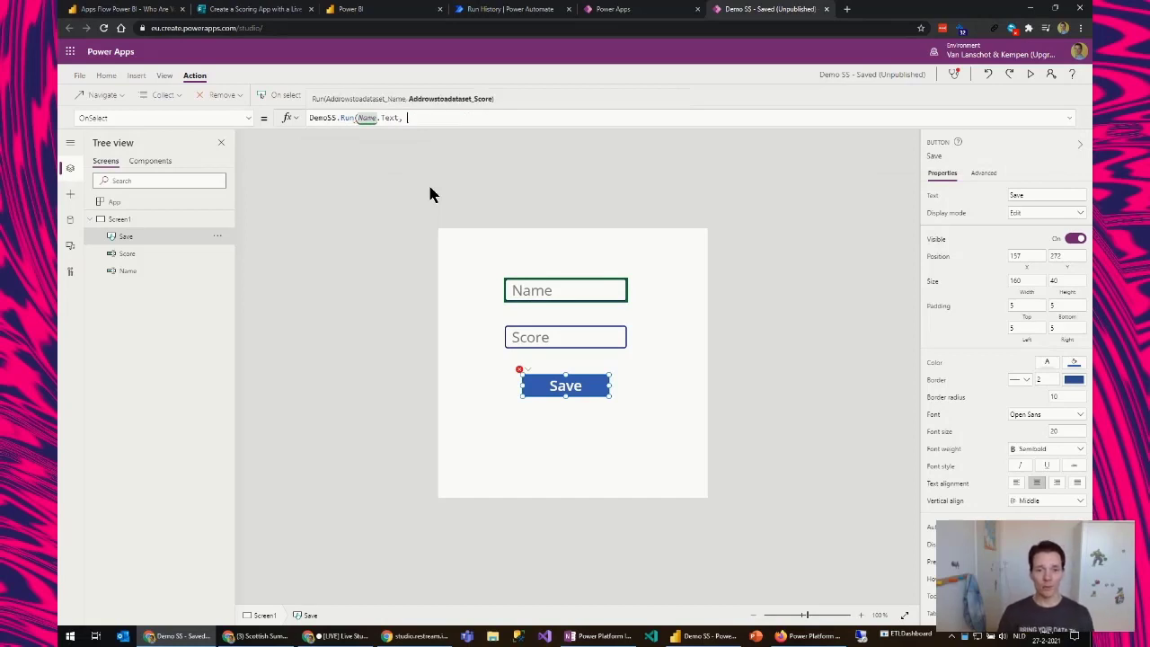
Supply Score.Text as the second argument of the DemoSS.Run call and close its parenthesis
text( s)
text(Score.t)
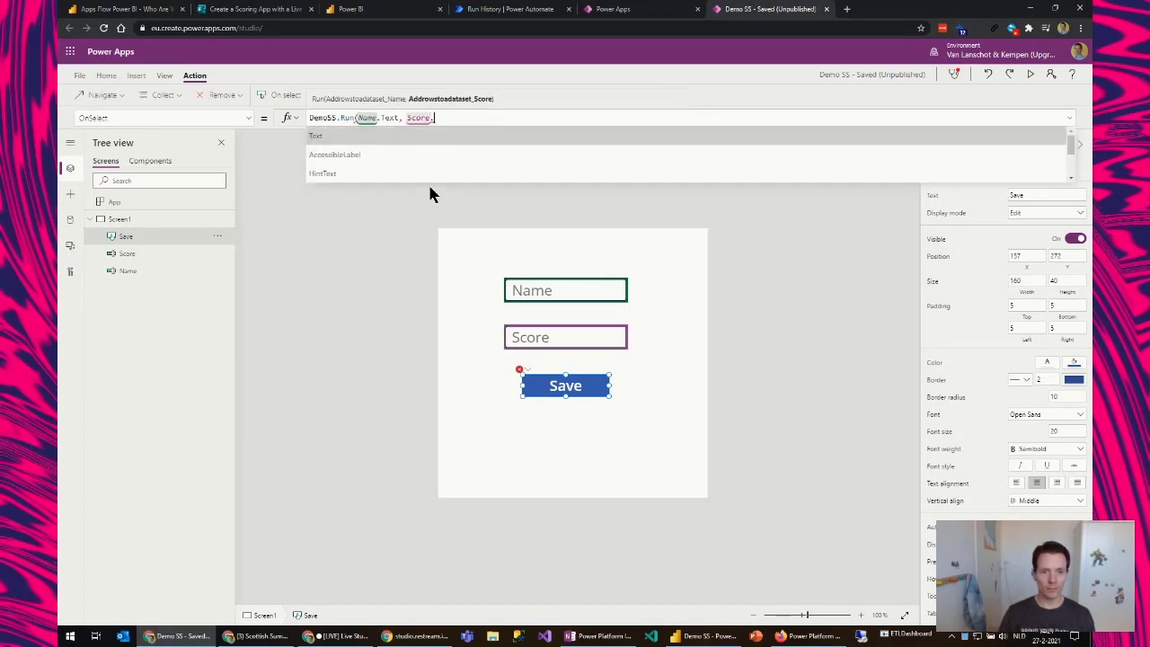
key(Tab)
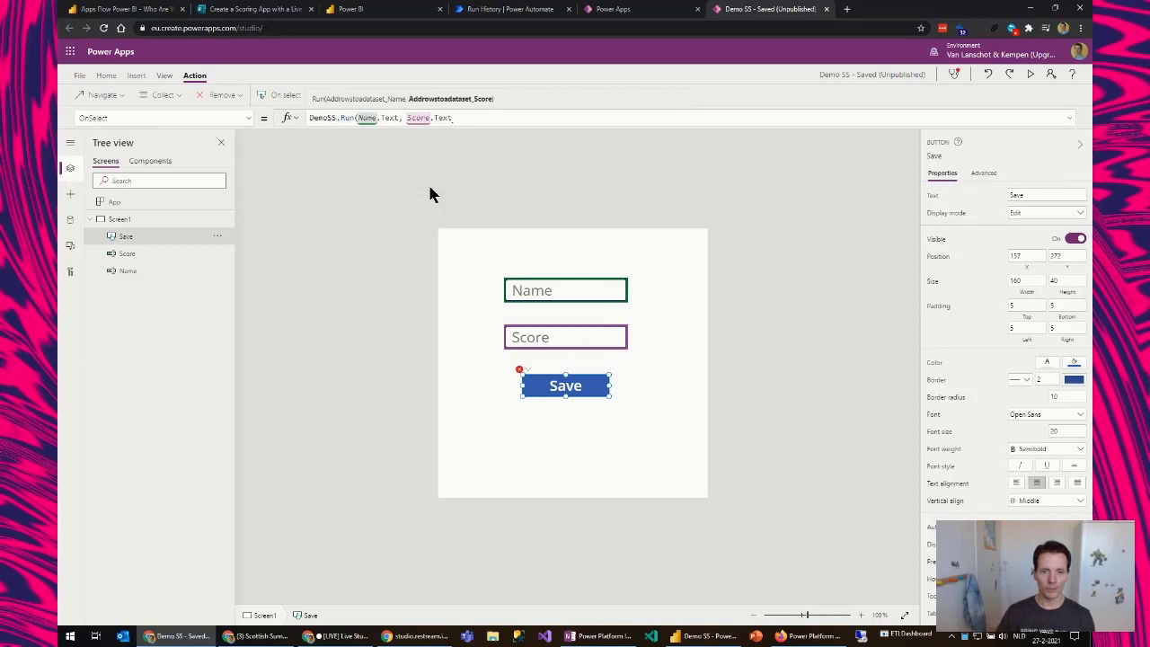
click(452, 118)
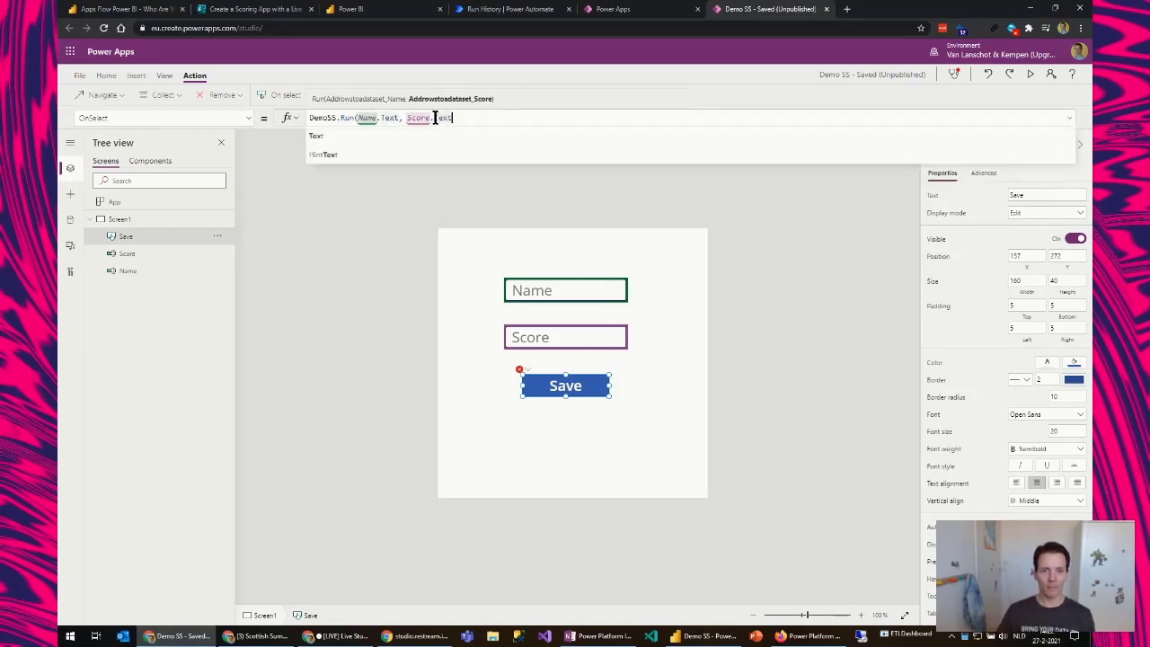
click(413, 118)
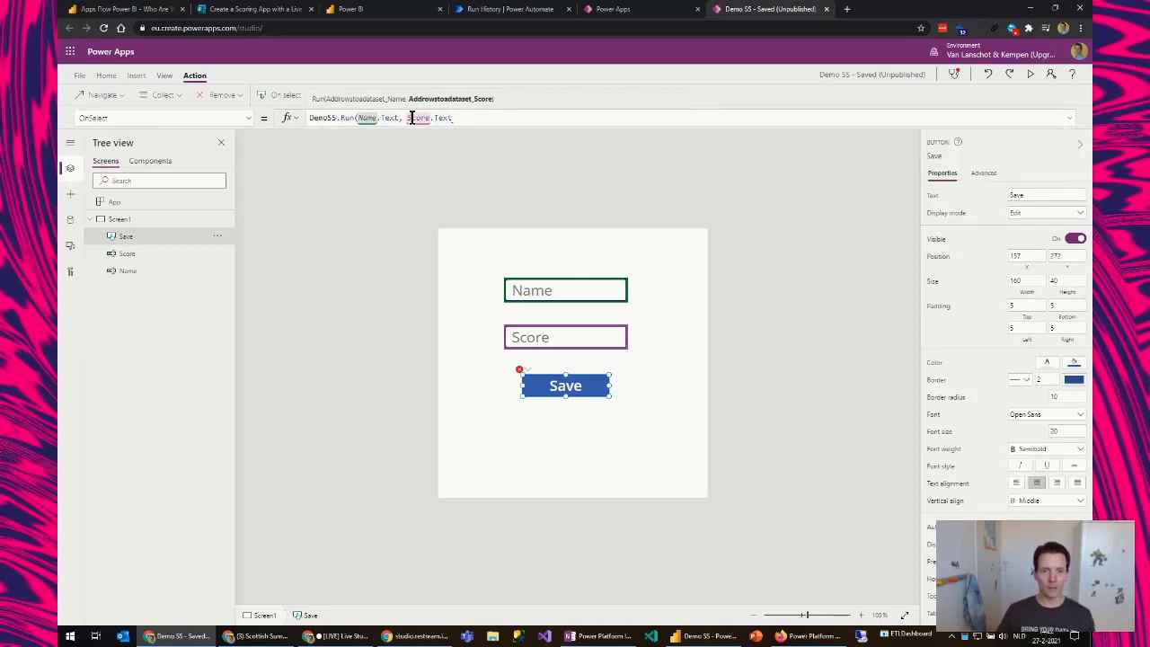
click(458, 118)
text())
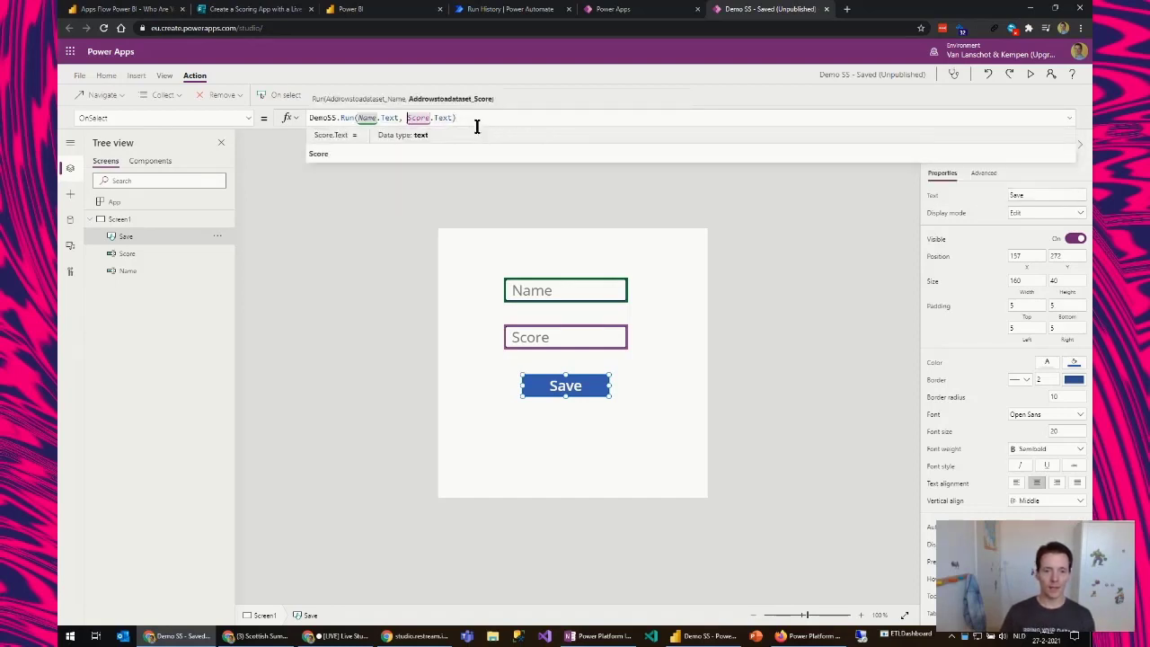
Wrap Score.Text in the Value function so the formula reads DemoSS.Run(Name.Text, Value(Score.Text))
key(Left)
key(Left)
key(Left)
key(Left)
key(Left)
key(Left)
key(Left)
key(Left)
key(Left)
key(Left)
key(Left)
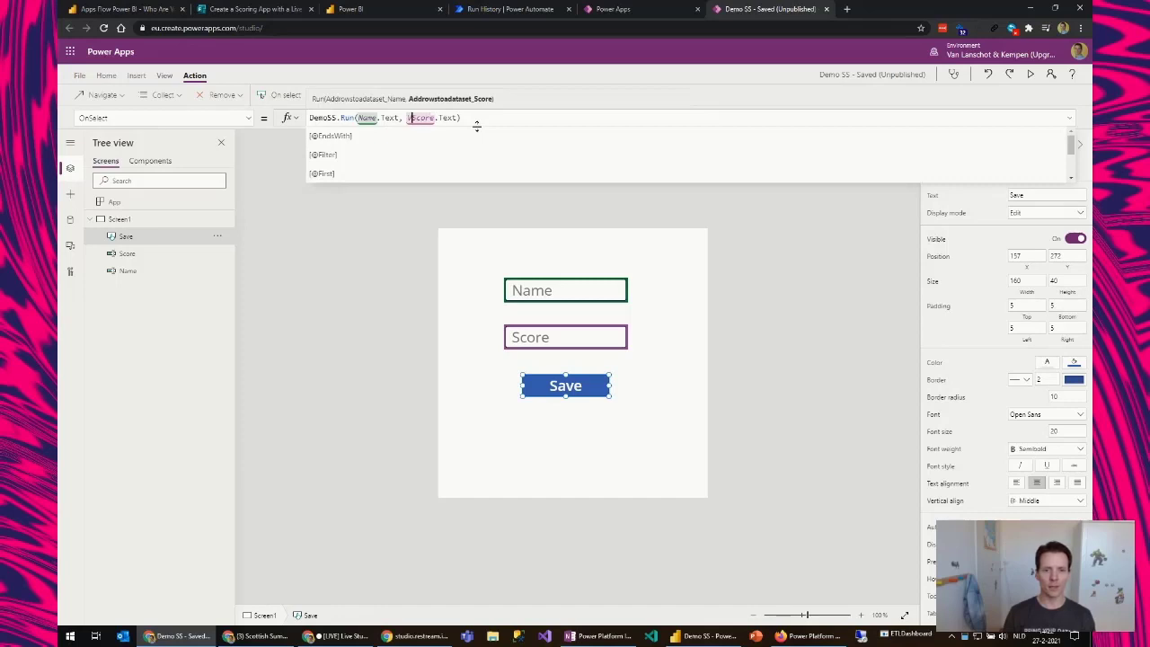
text(Value()
key(End)
text())
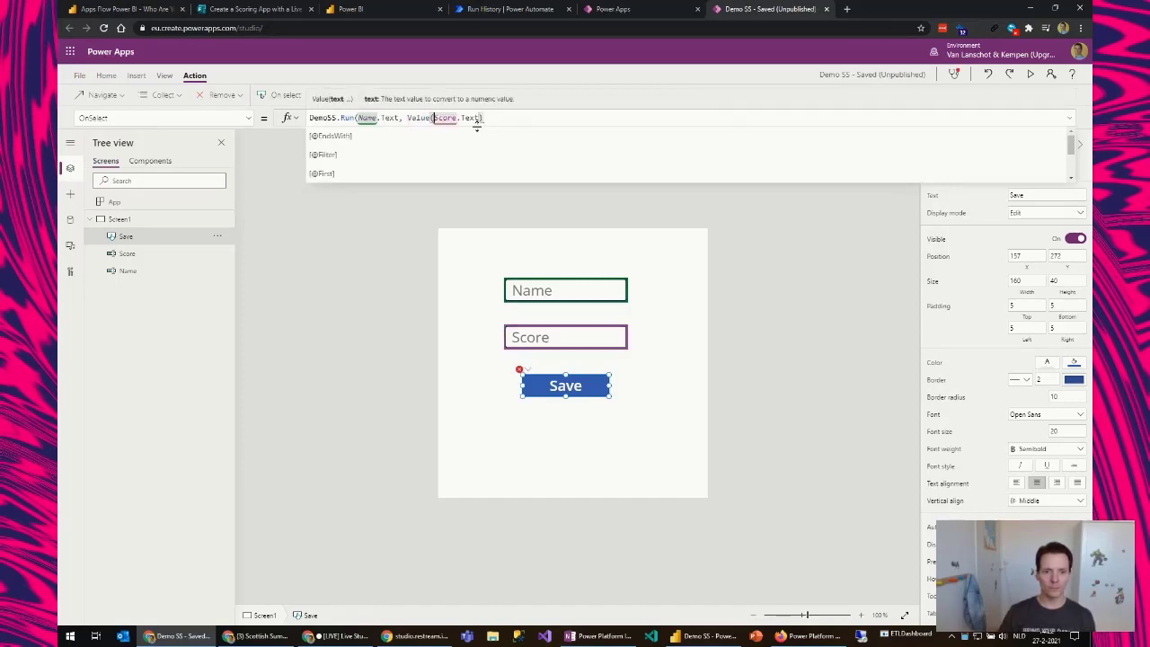
click(494, 118)
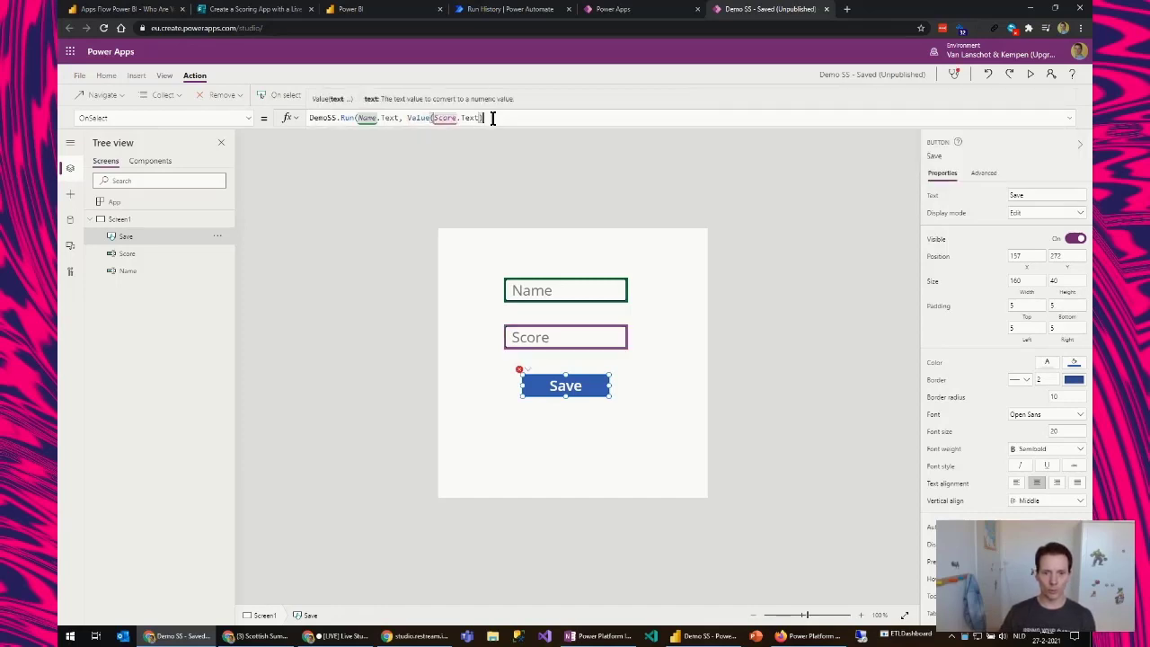
click(424, 118)
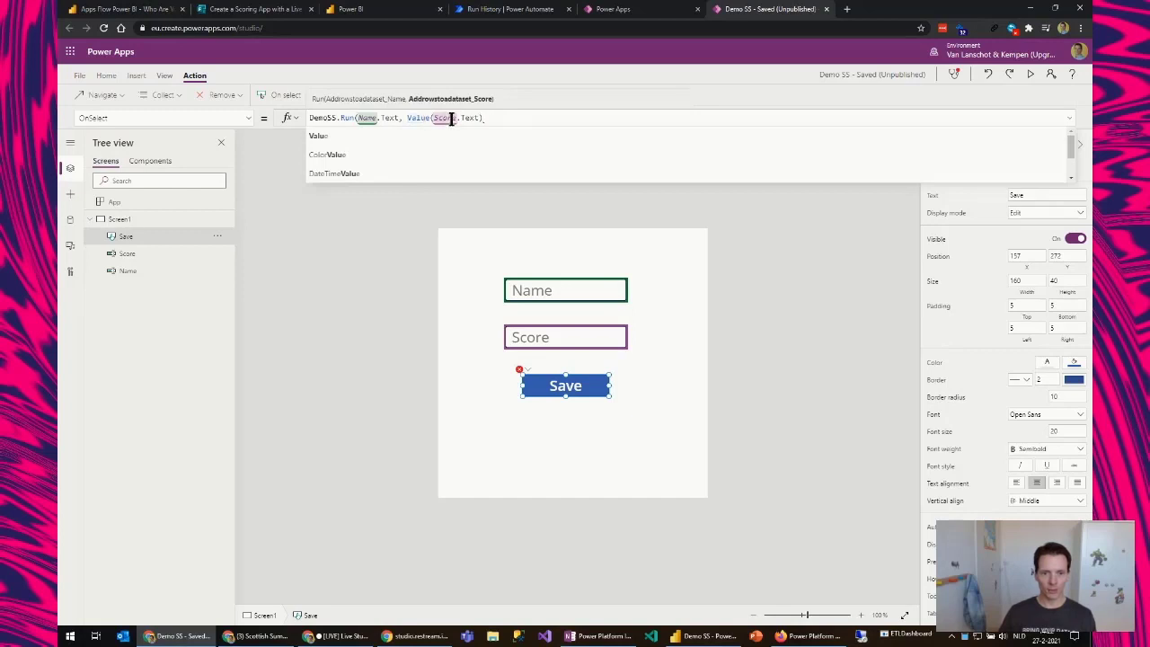
click(451, 117)
click(485, 118)
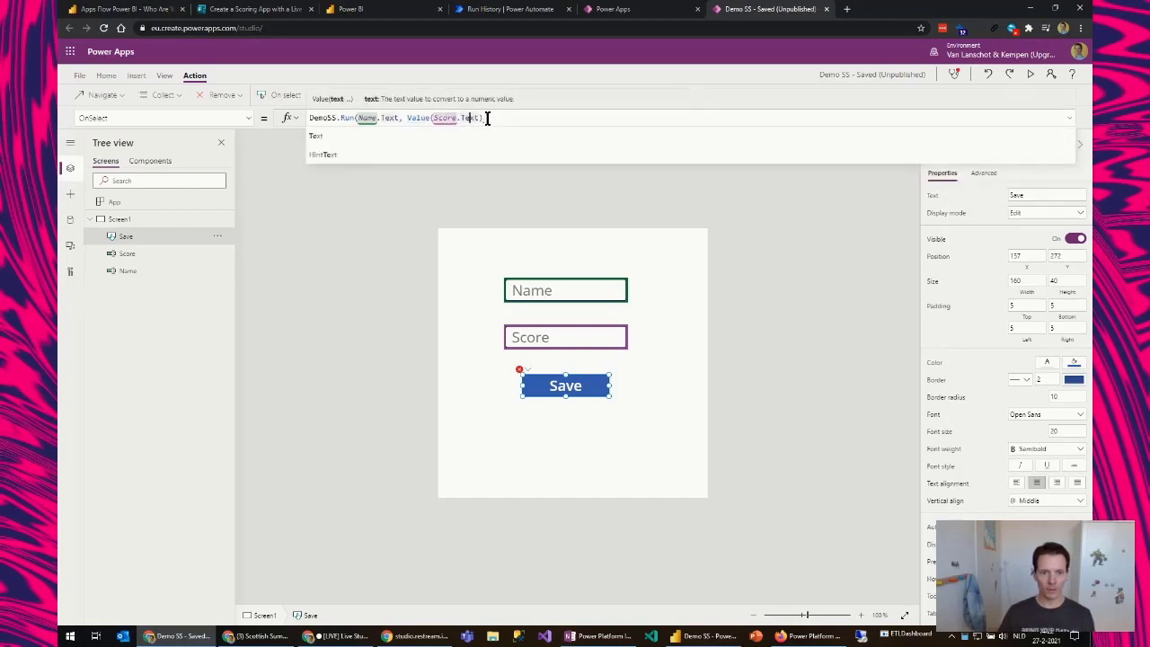
click(492, 119)
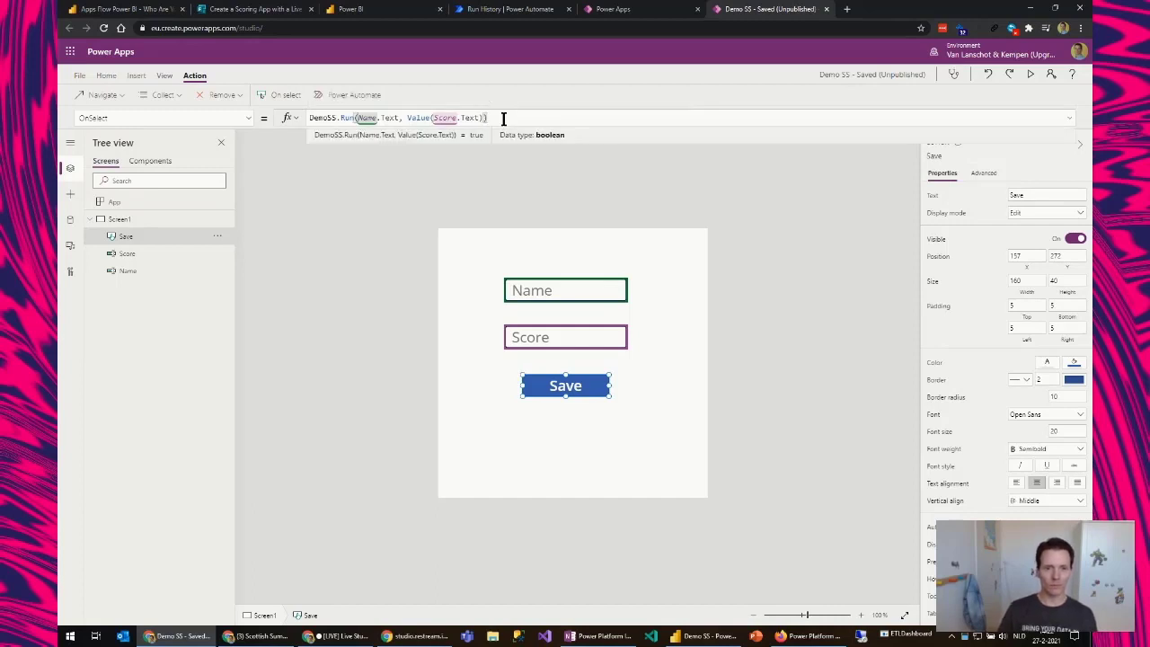
Check the data type of the Value(Score.Text) argument, and end the Save button's OnSelect formula with a semicolon
key(Left)
key(Left)
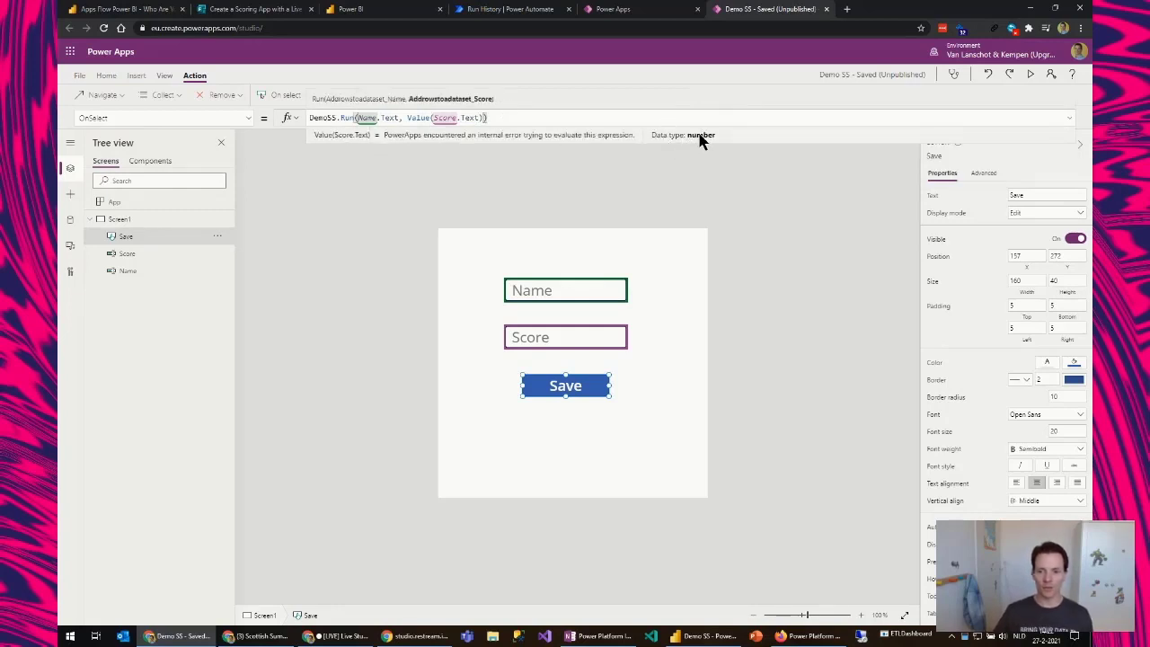
key(ctrl+s)
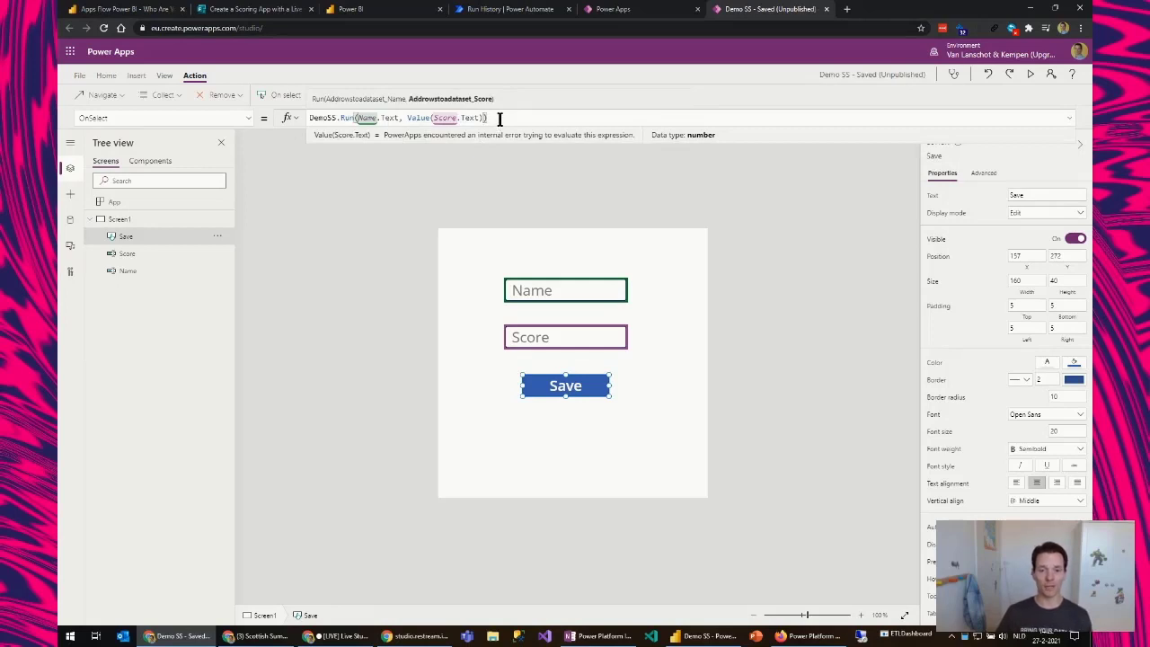
text())
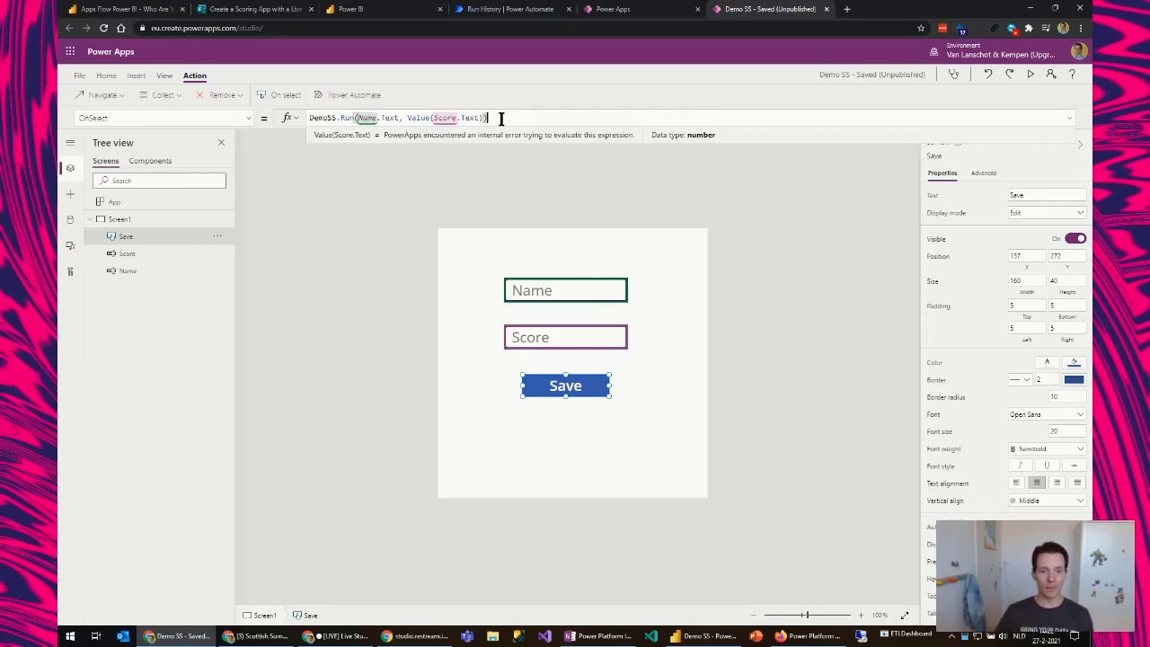
text(;)
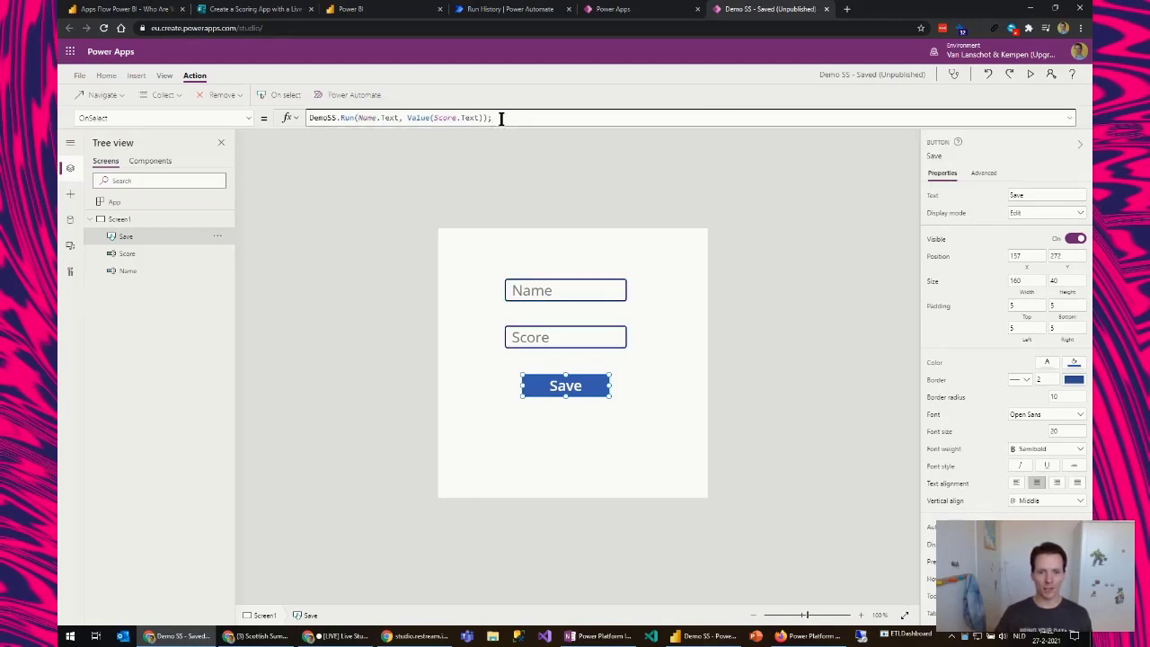
click(677, 196)
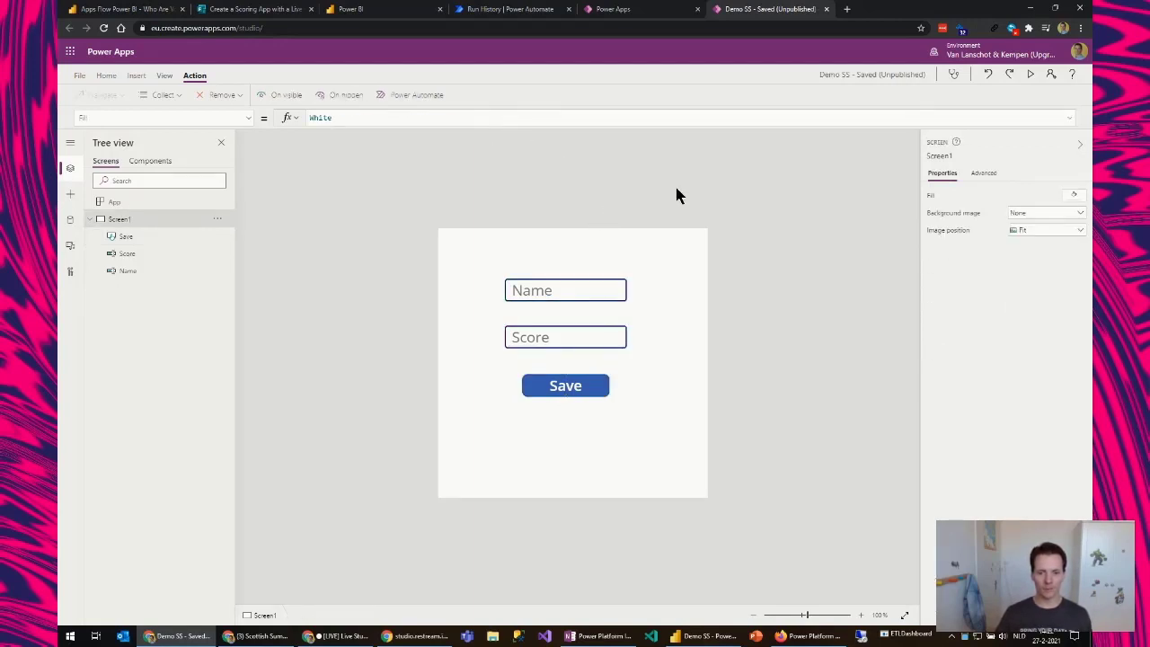
Preview the app and submit a test entry twice, with a first name as Name and 1 as Score
click(1031, 75)
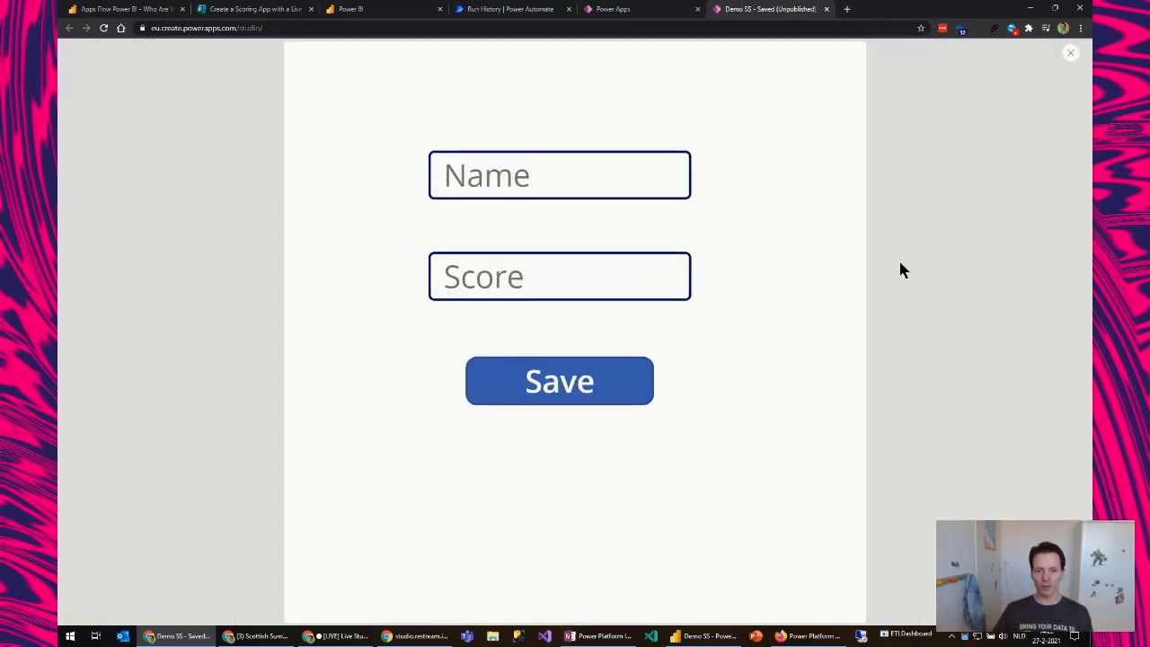
click(477, 173)
text(Nicky)
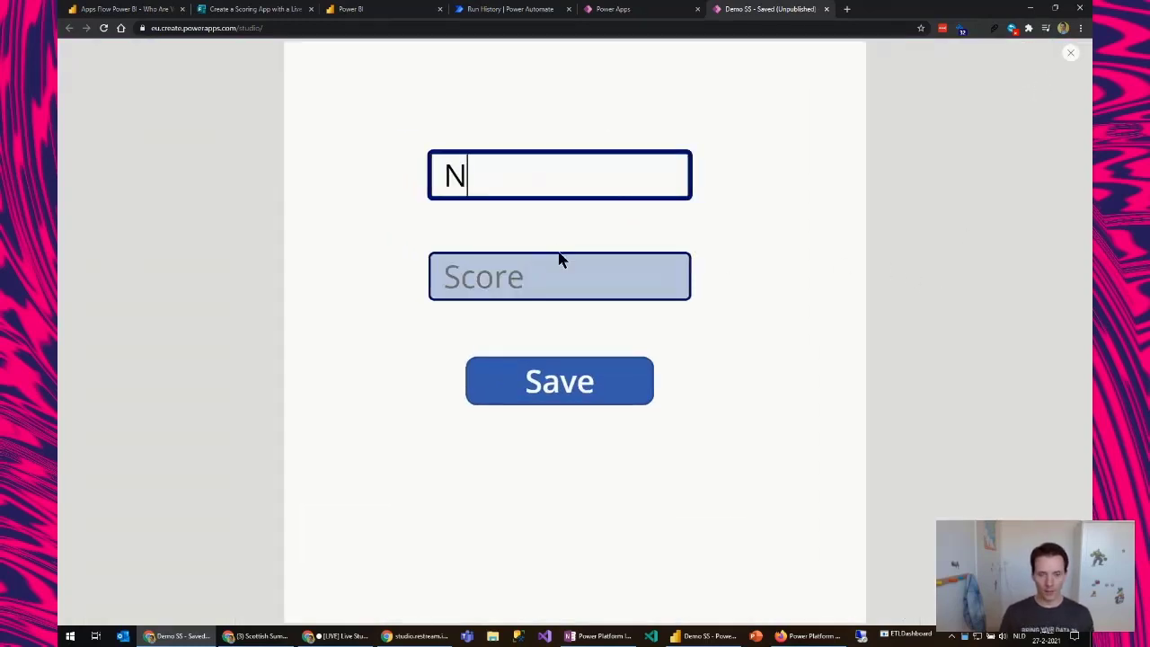
click(559, 259)
text(1)
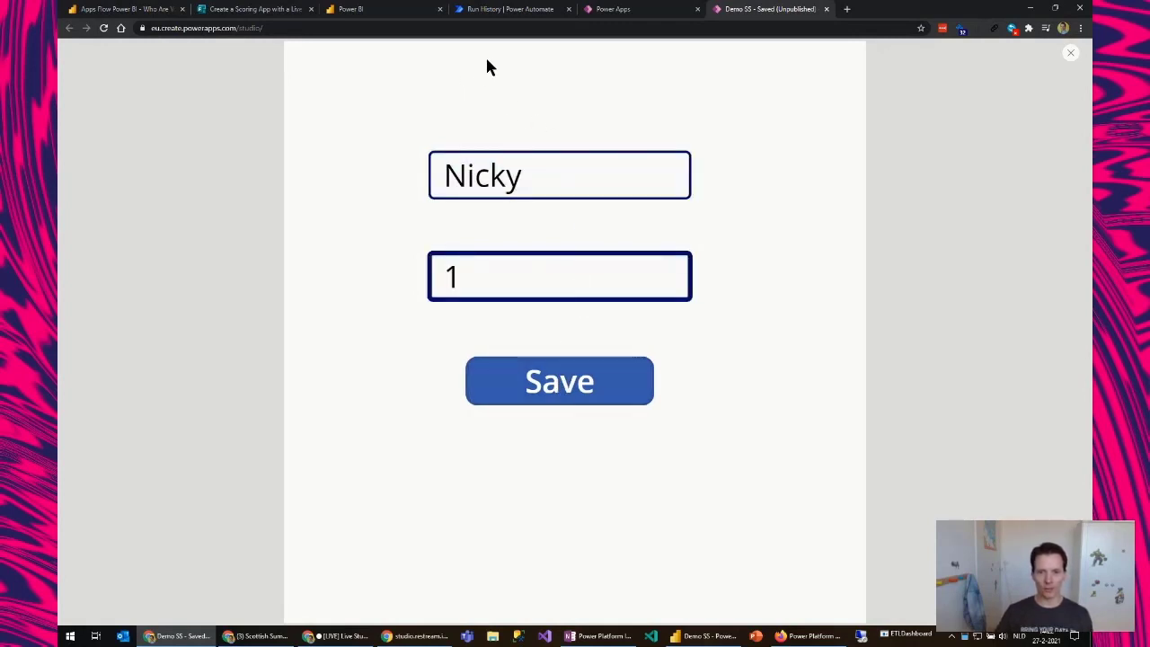
click(561, 383)
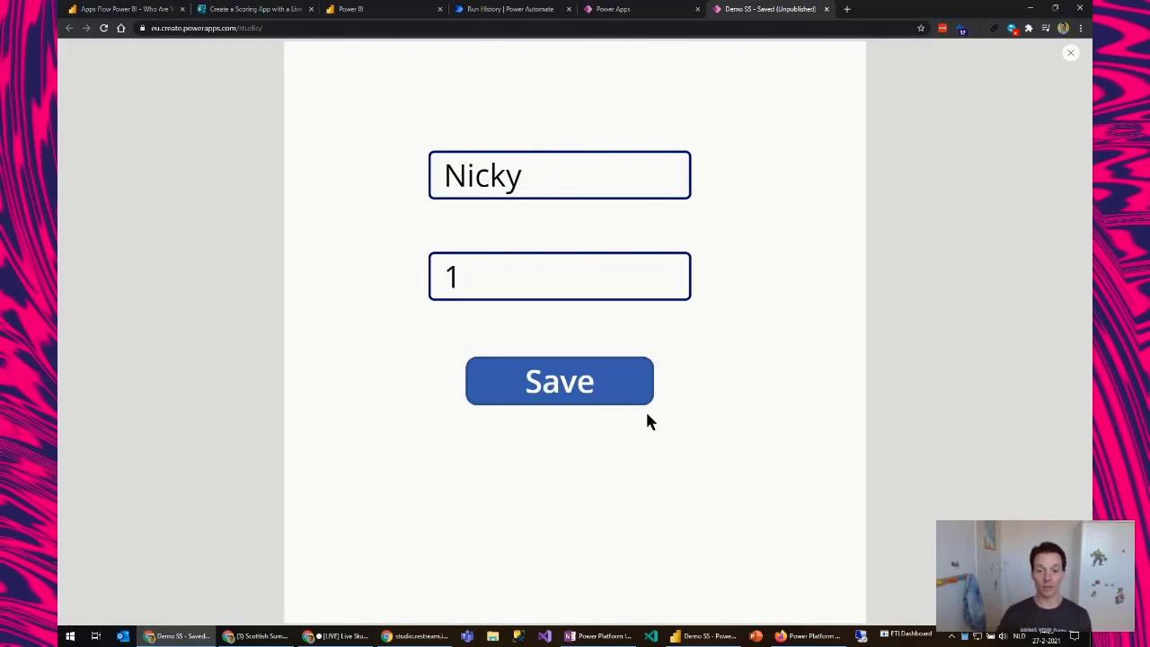
click(558, 384)
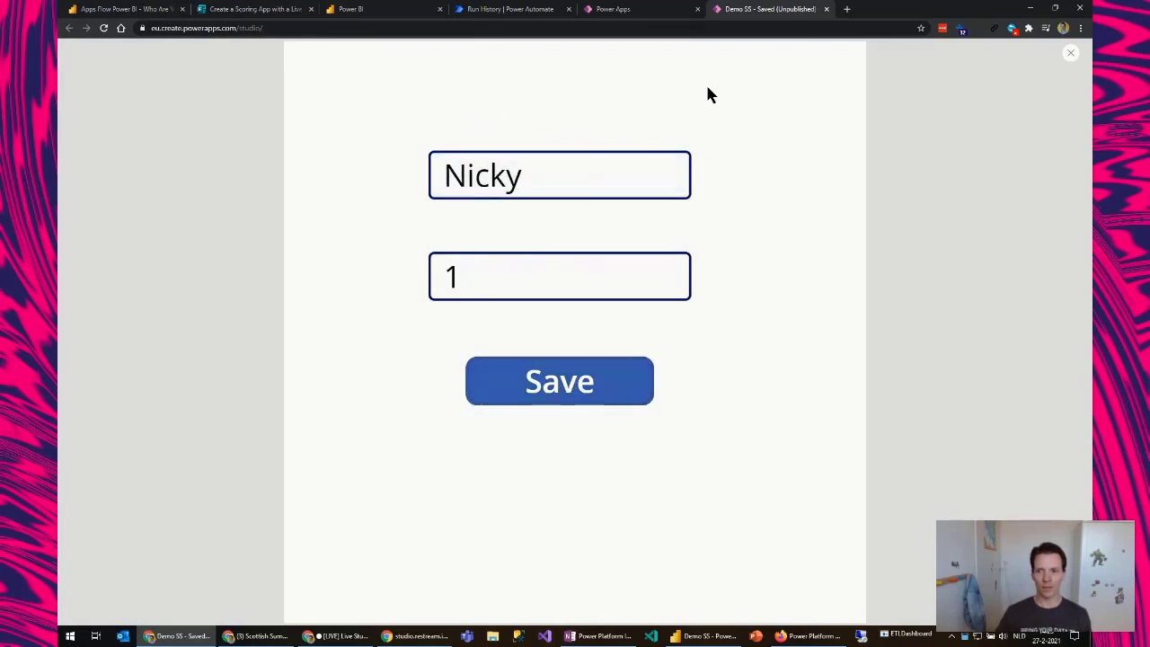
Close the app preview and dismiss the canvas testing tip, choosing not to show it again
click(1071, 55)
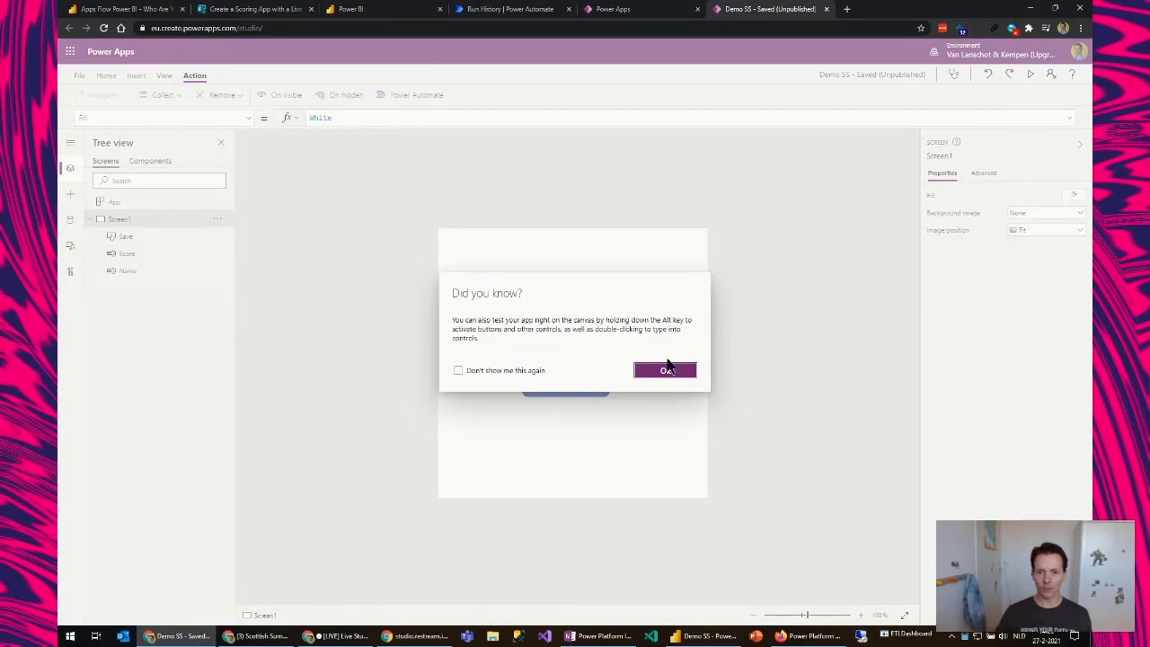
click(512, 371)
click(674, 373)
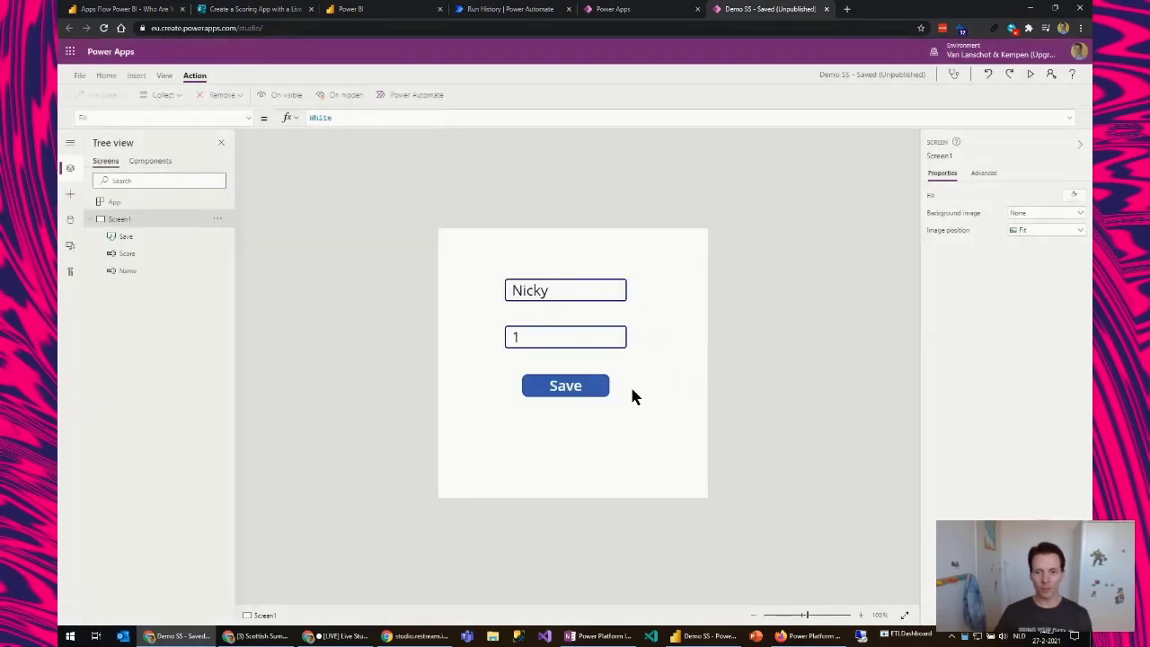
Switch to the Demo SS report in Power BI Desktop, refresh its data to check the submitted rows, and leave the report
click(709, 638)
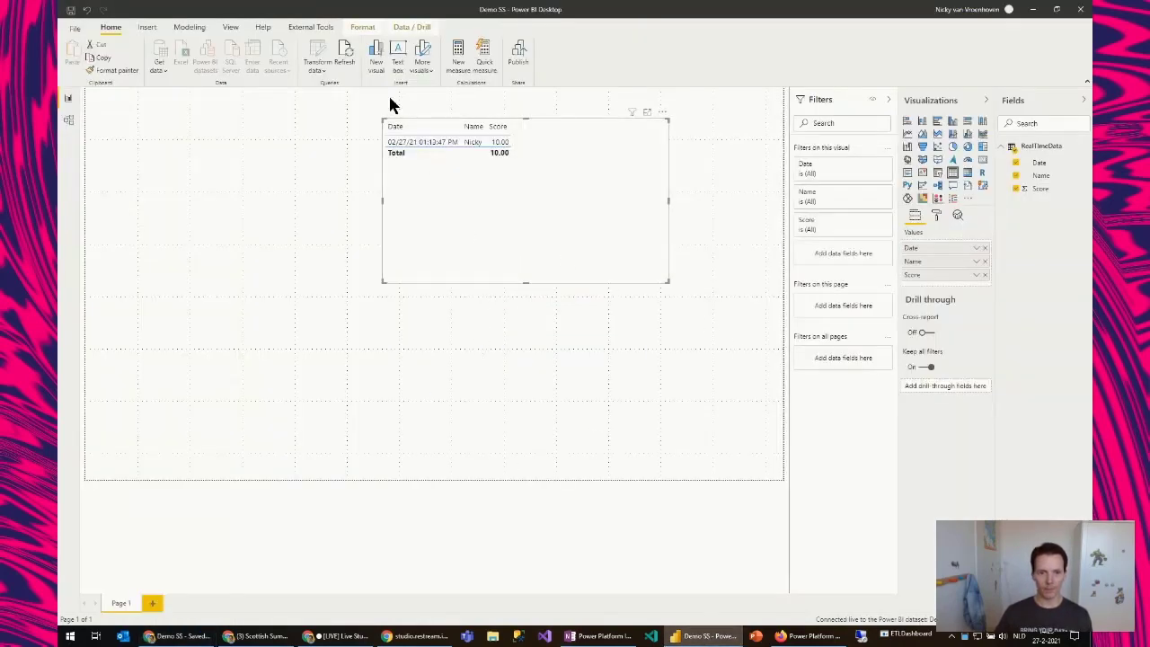
click(442, 193)
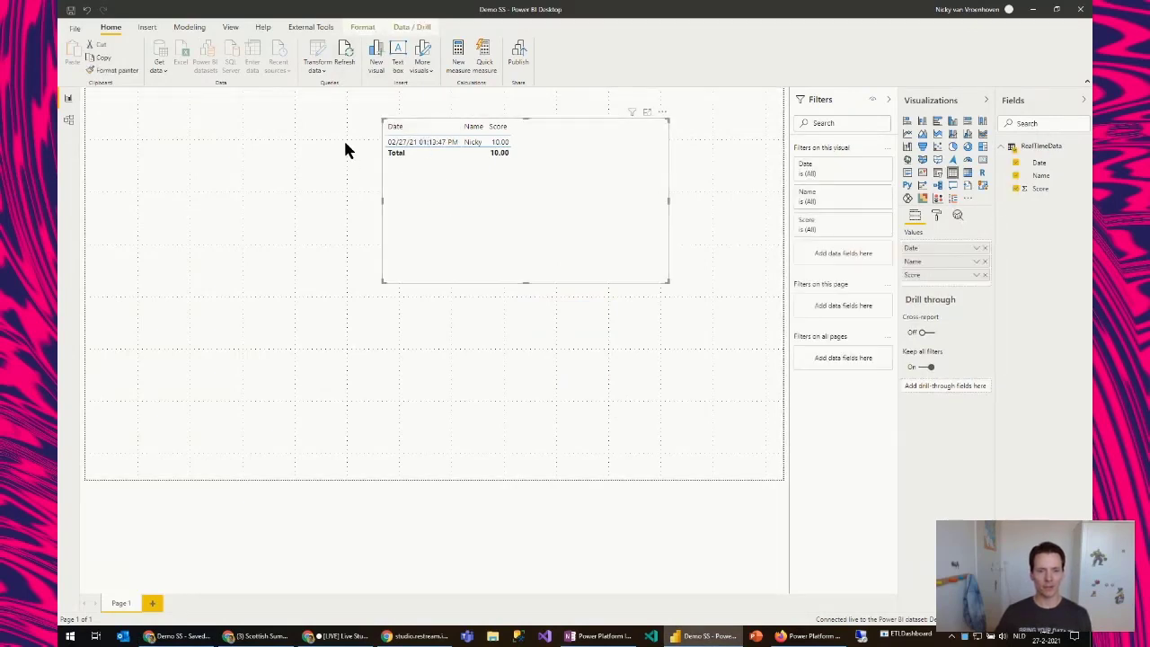
click(347, 56)
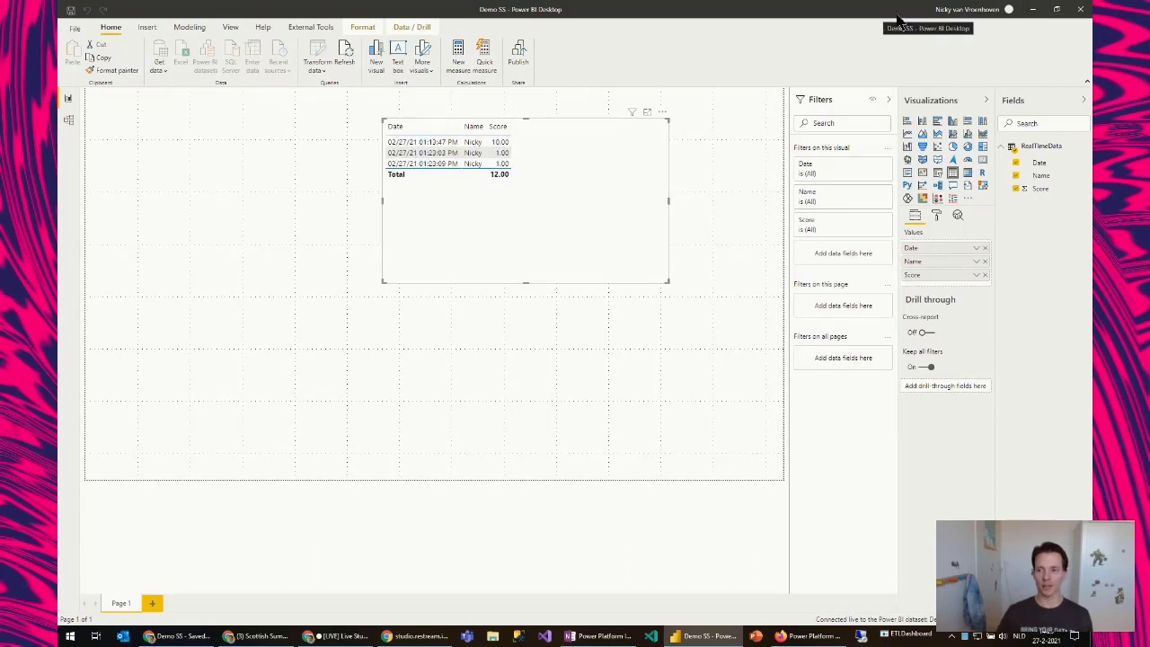
click(1033, 9)
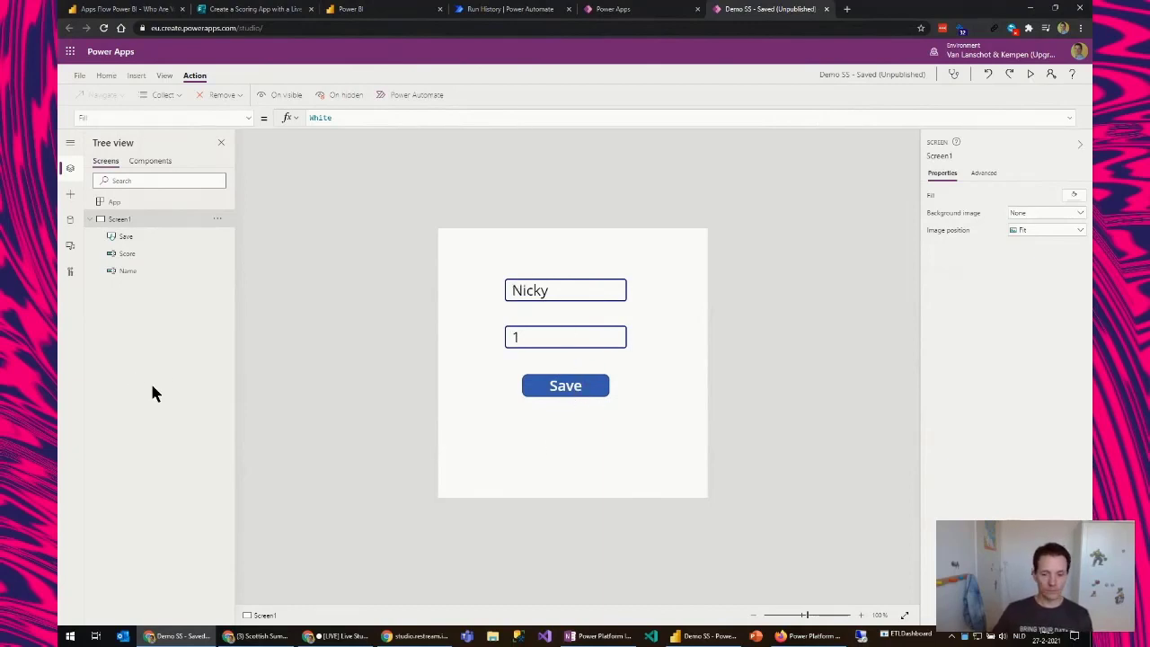
key(alt+Tab)
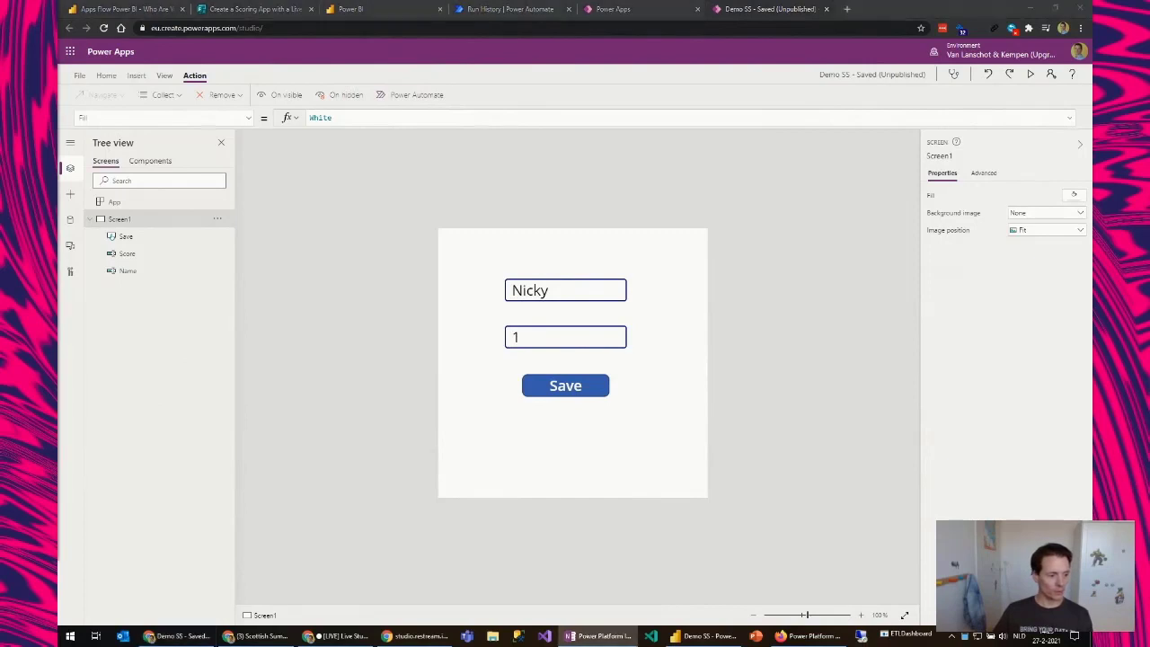
Preview the app to check the contents of the Name and Score fields after a save, and close the preview
click(535, 291)
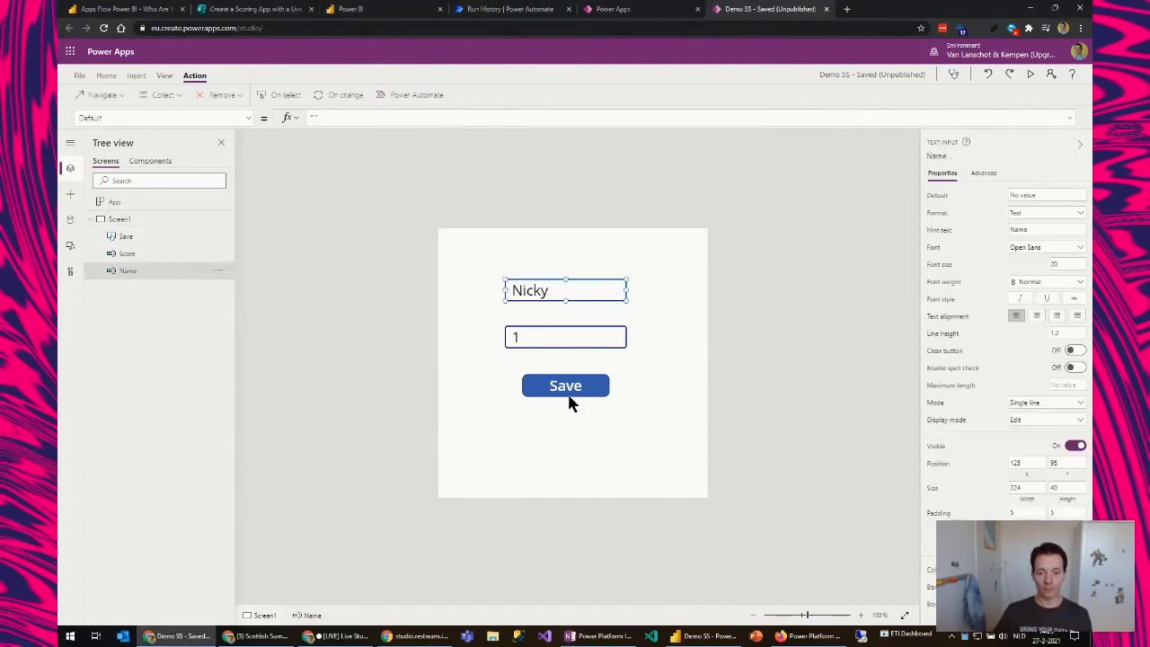
click(1029, 77)
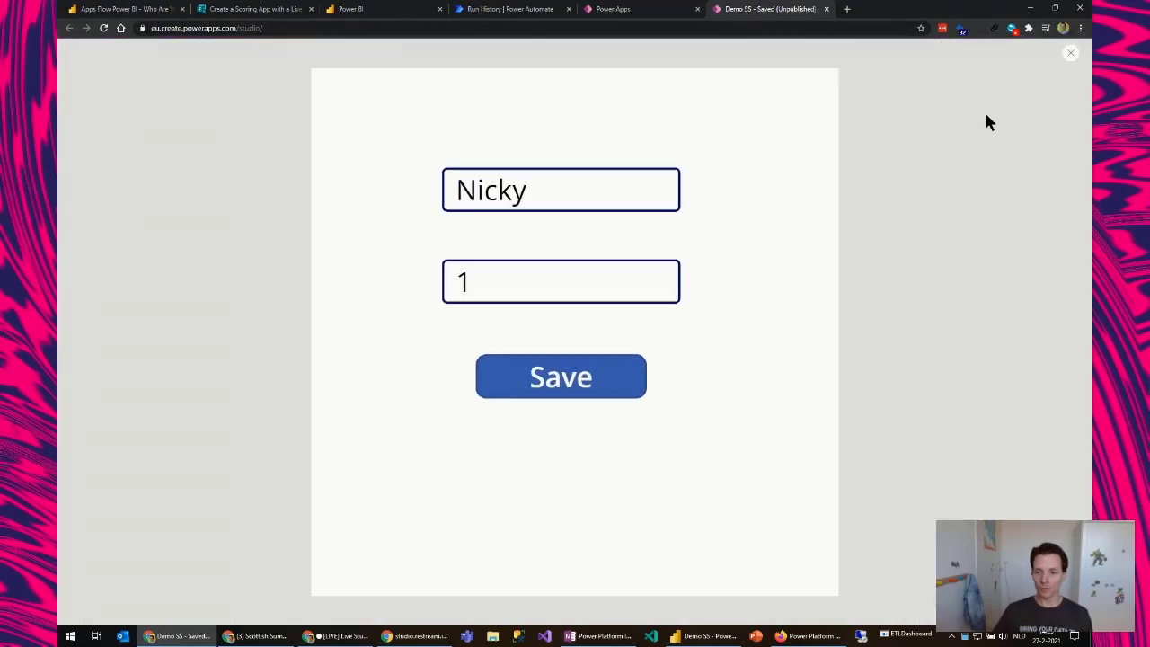
click(526, 185)
click(567, 299)
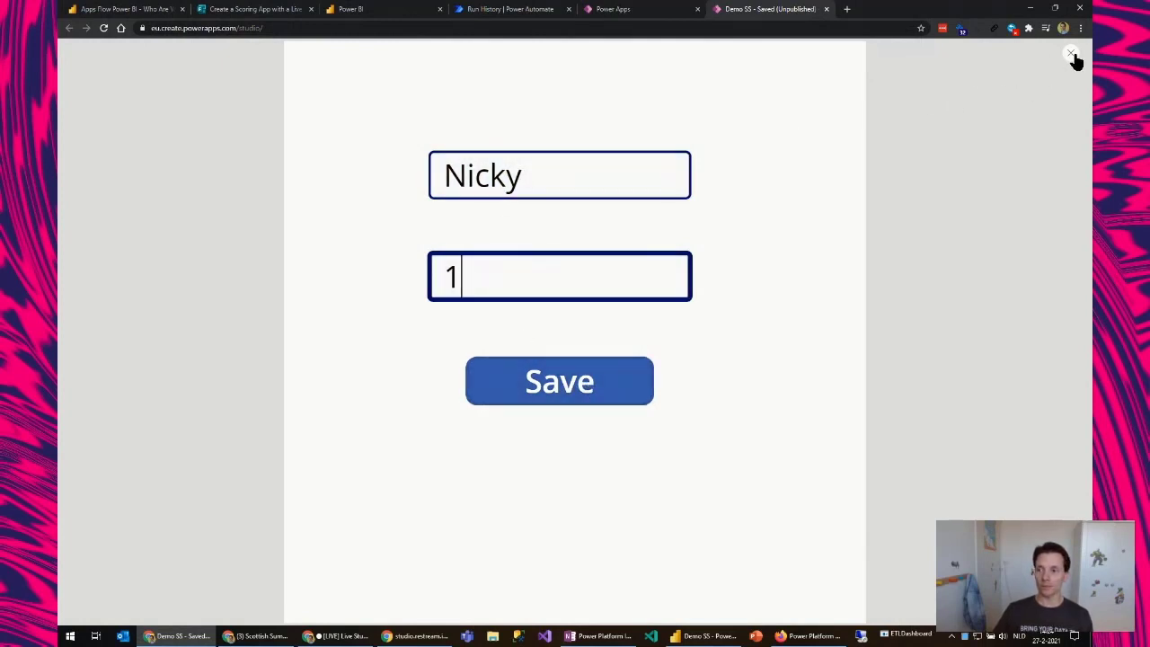
click(1070, 53)
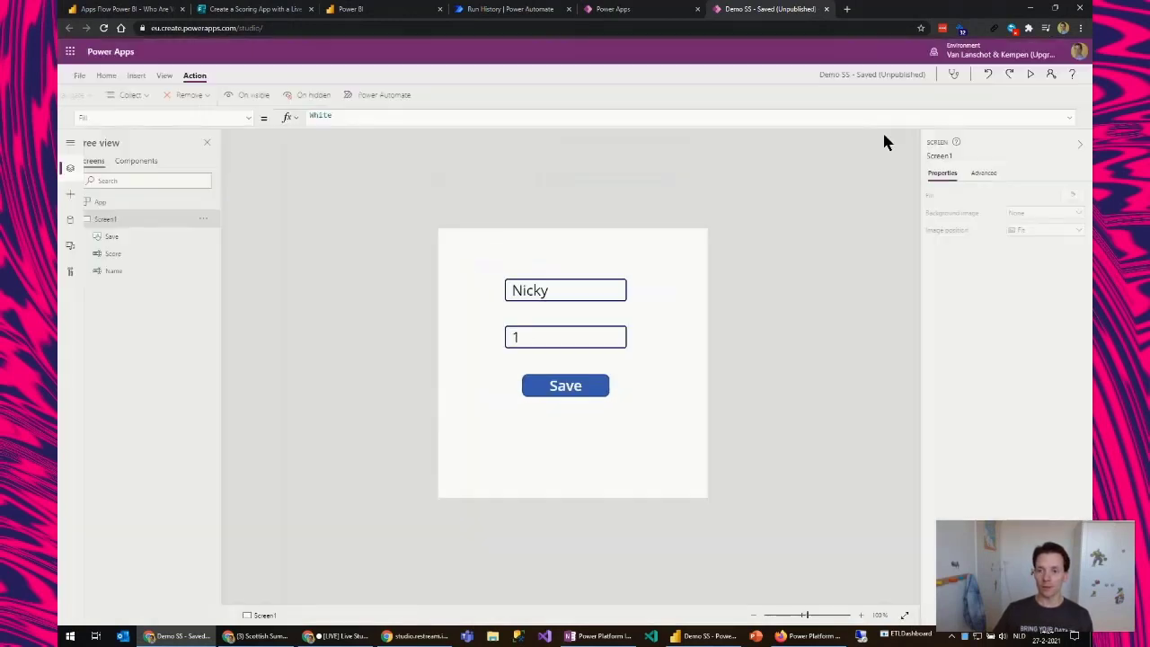
Add Reset(Name); on a new line after the DemoSS.Run call in the Save button's OnSelect formula
click(575, 385)
click(501, 117)
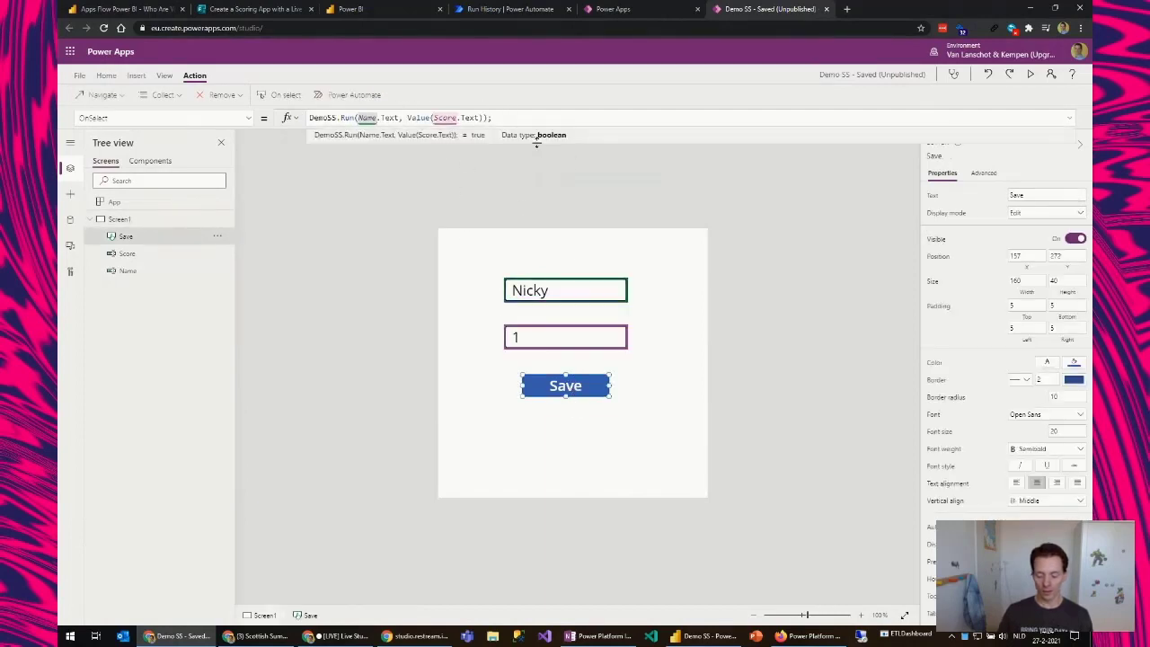
key(shift+Return)
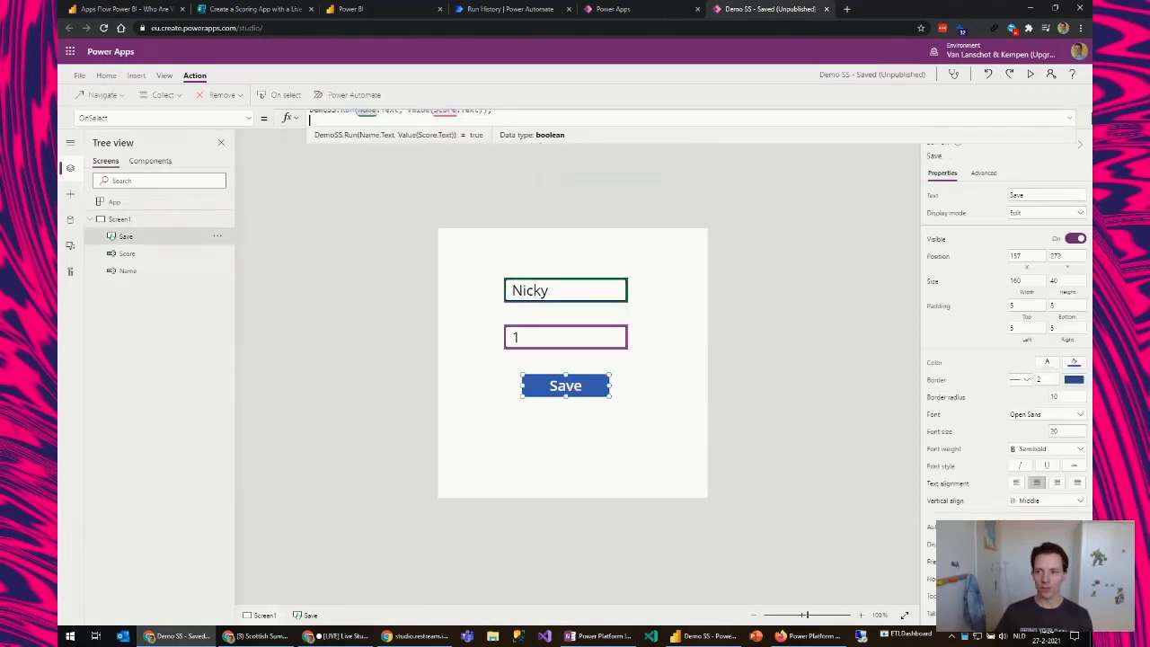
click(1069, 118)
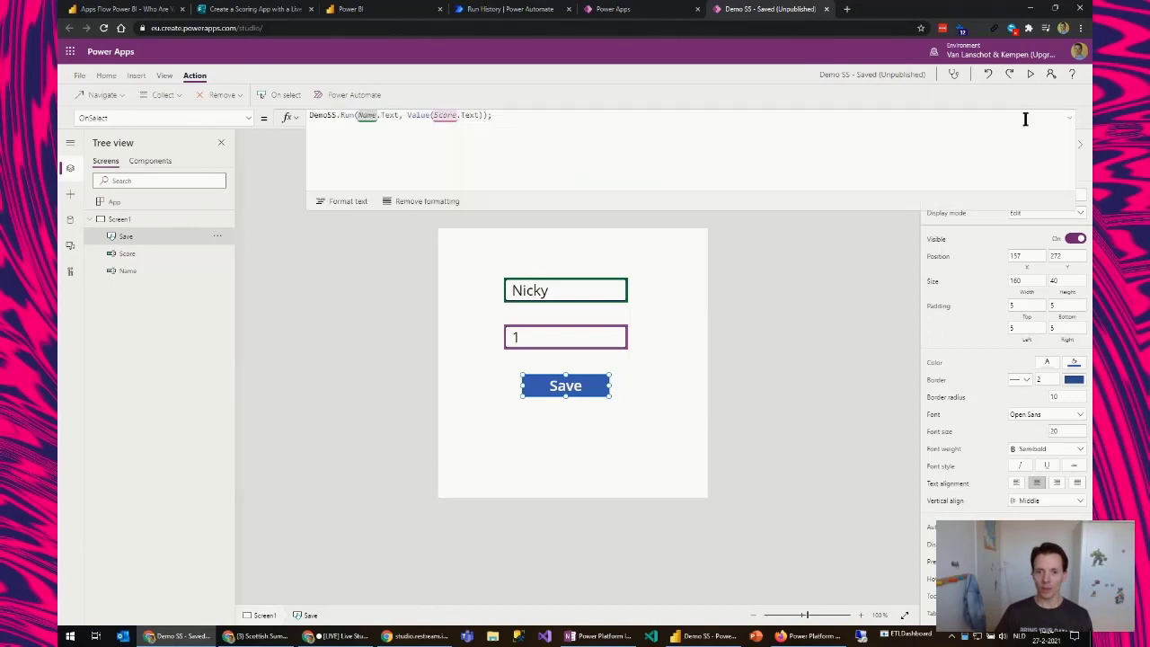
click(393, 146)
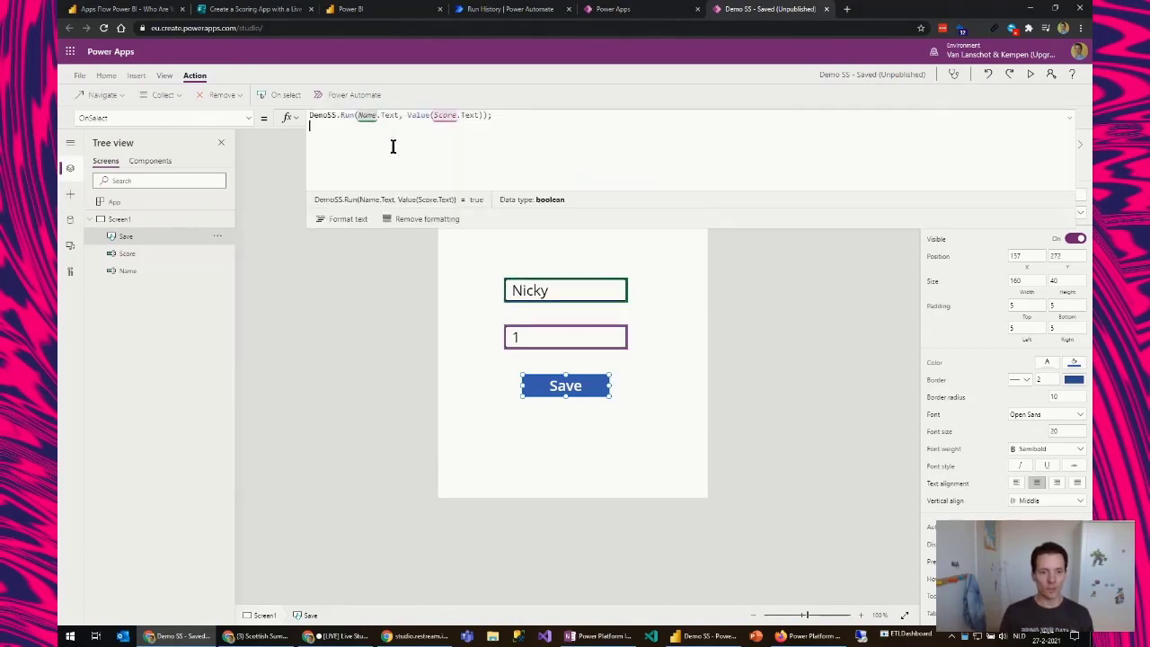
text(Re)
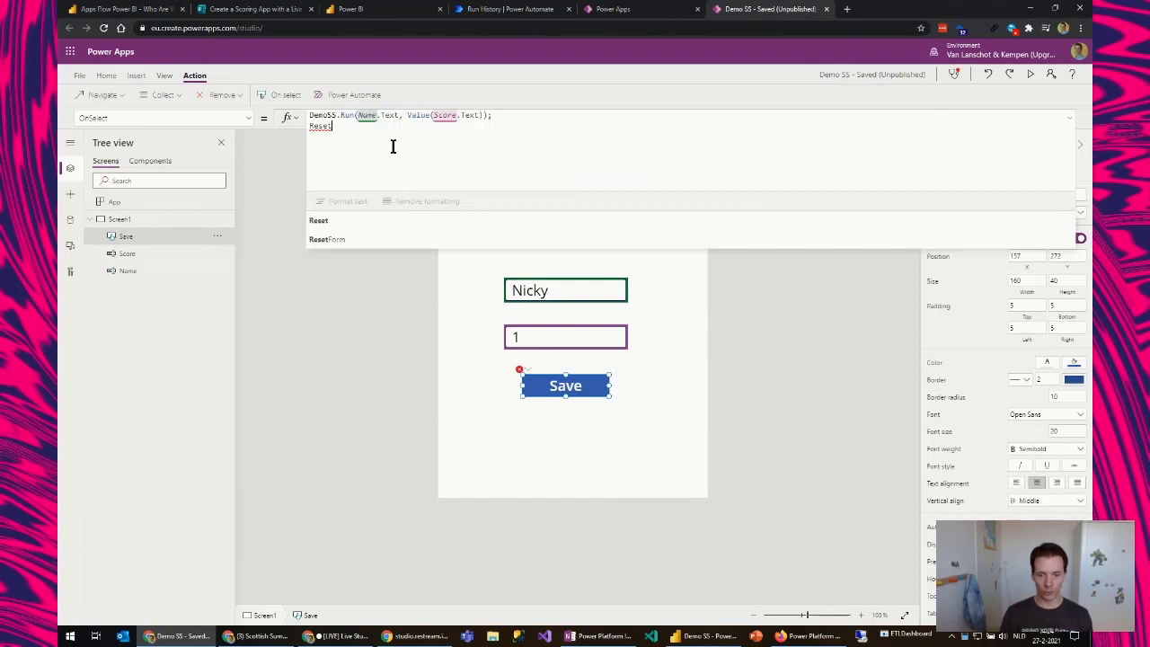
text(set(Name)
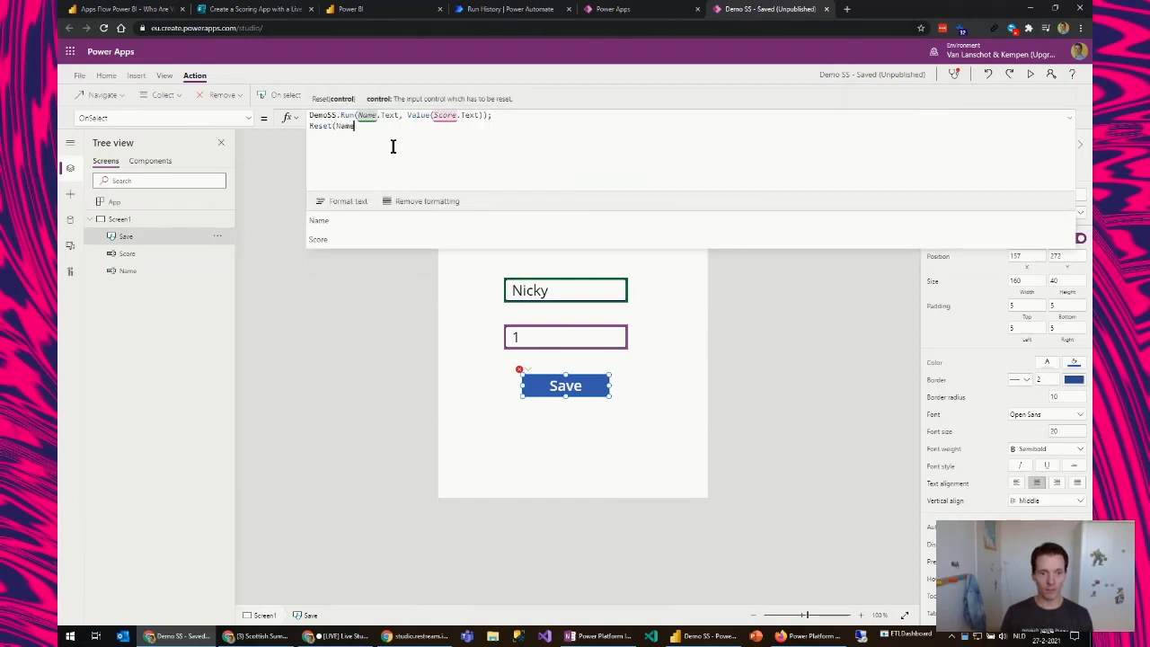
text();)
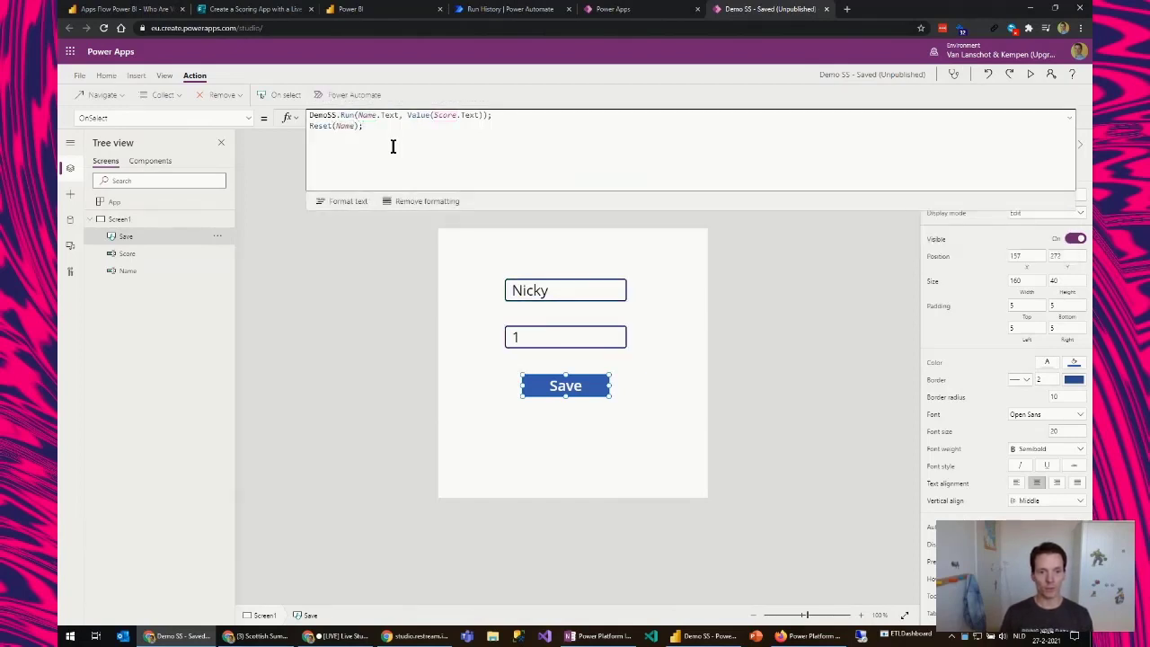
Add Reset(Score); as the third line of the Save button's OnSelect formula and deselect the button
key(Return)
text(Re)
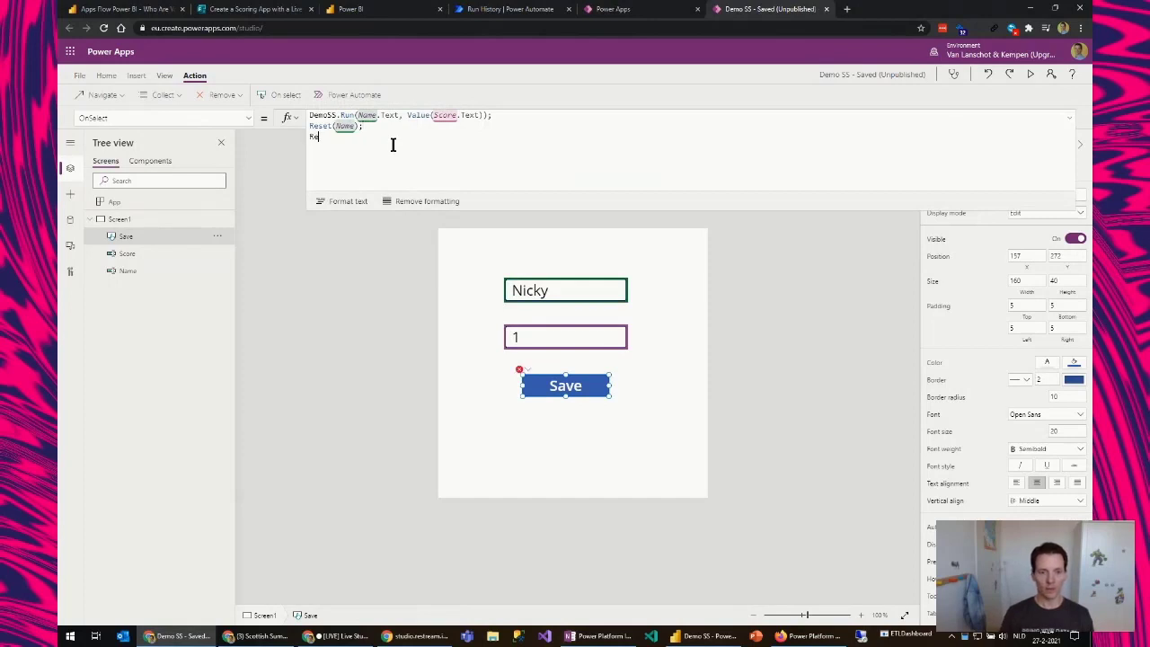
text(set(Sc)
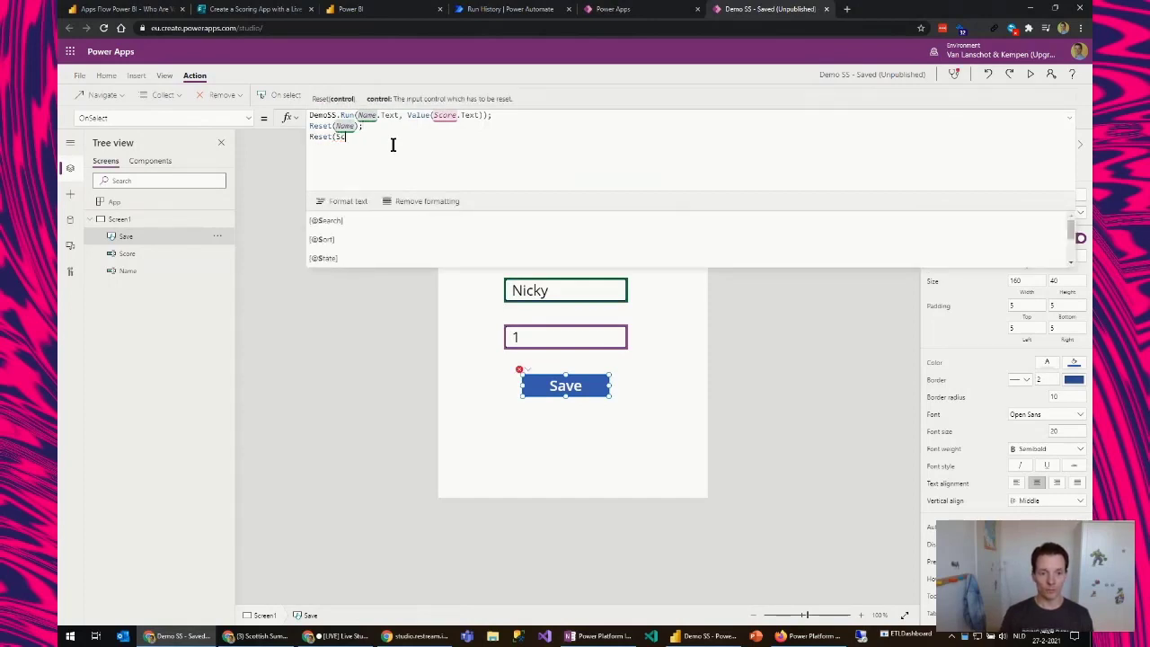
text(ore);)
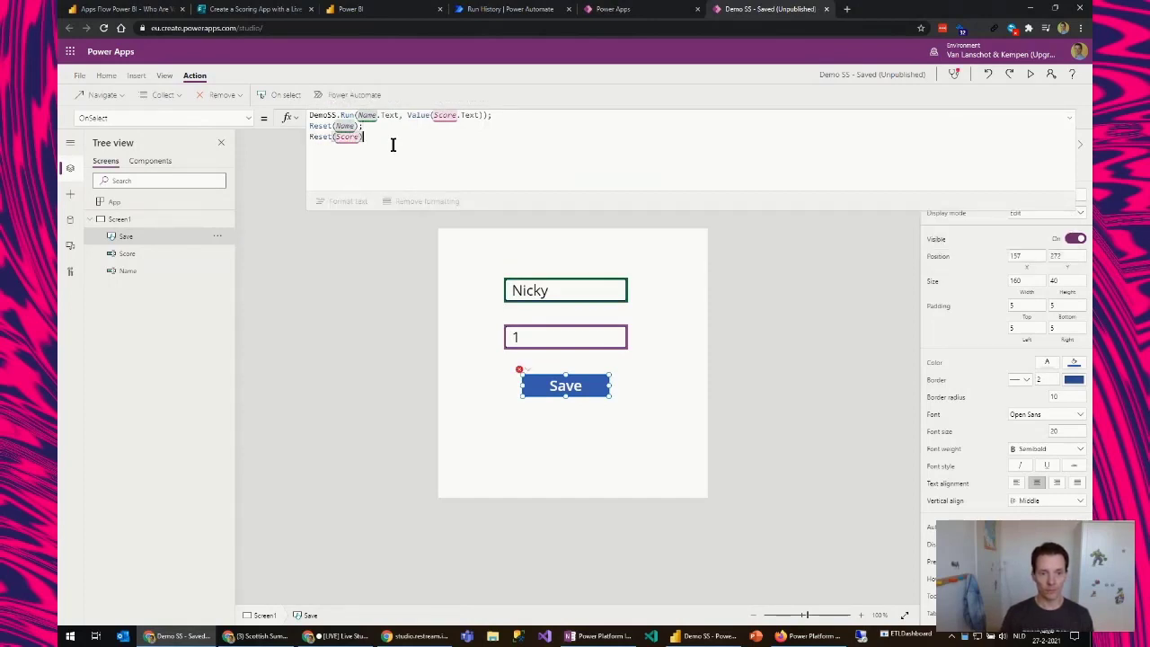
click(328, 329)
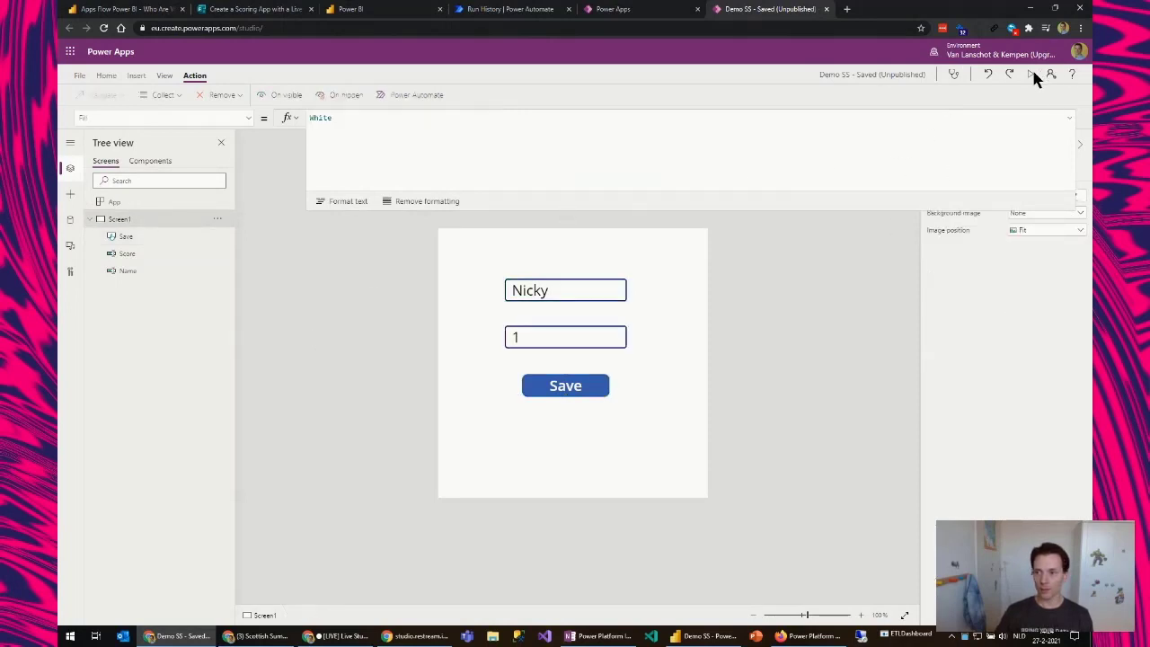
Preview the app, change the Score to 2 and save the entry, close the preview and collapse the formula bar
click(1033, 74)
click(565, 180)
click(511, 268)
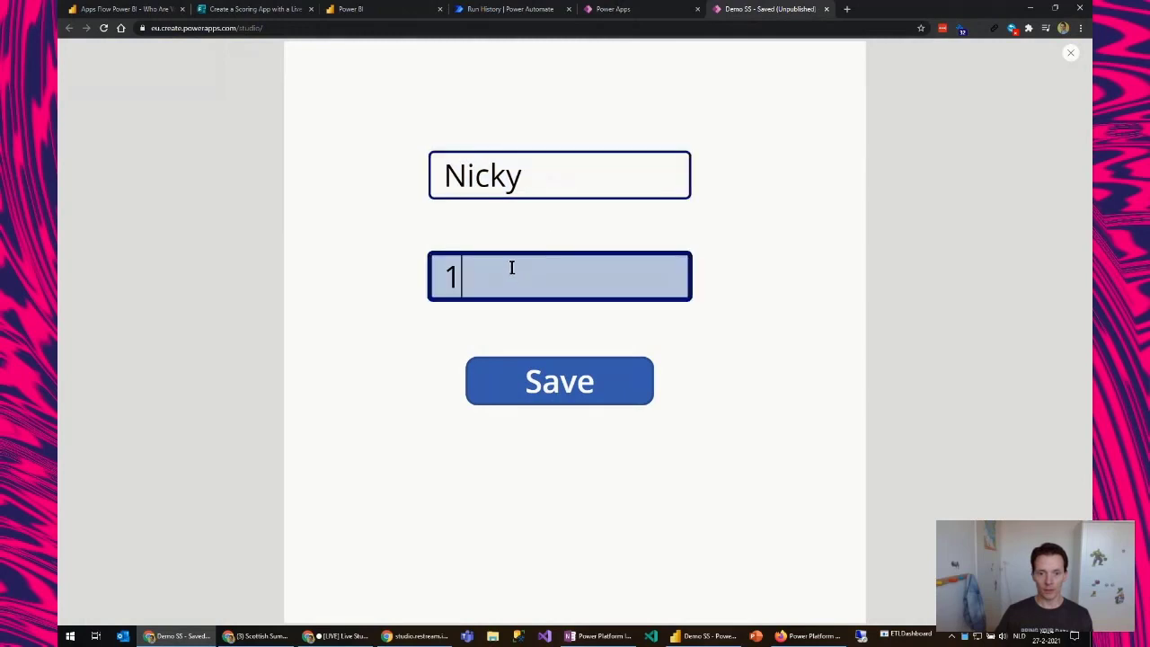
key(BackSpace)
text(2)
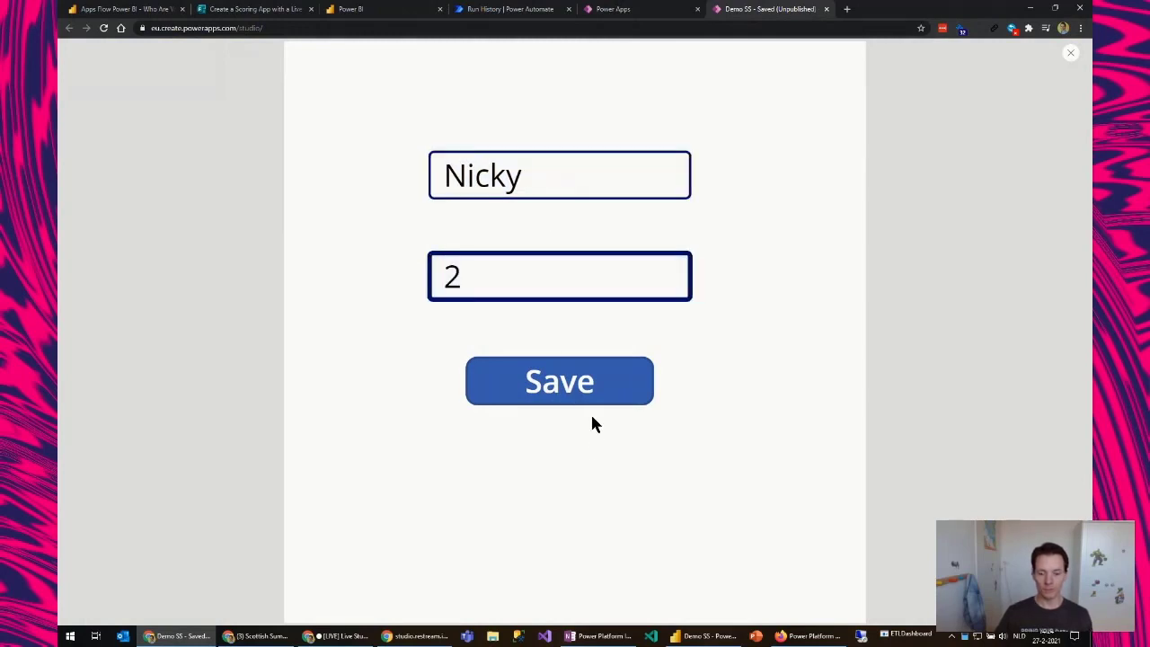
click(564, 382)
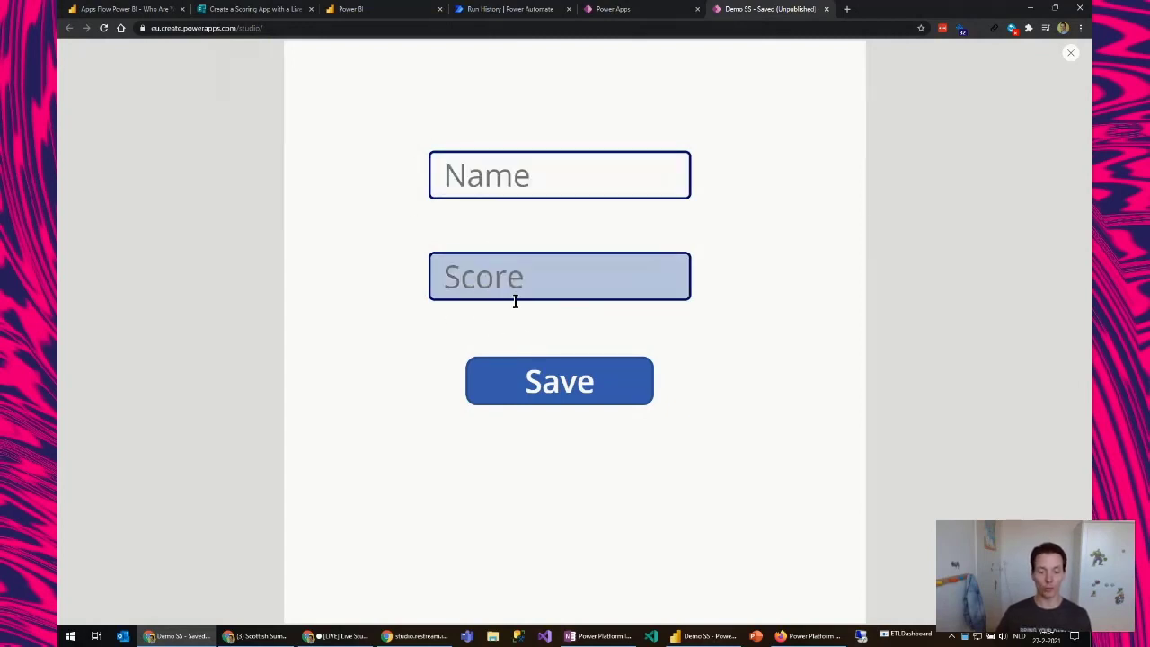
click(1071, 54)
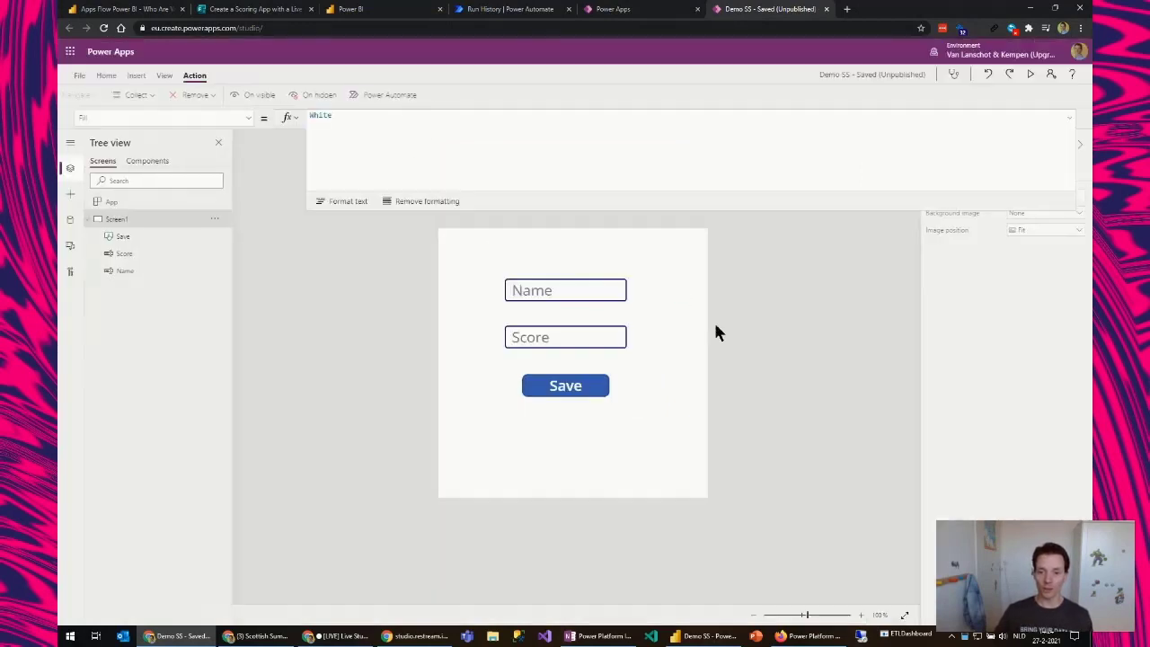
click(1070, 120)
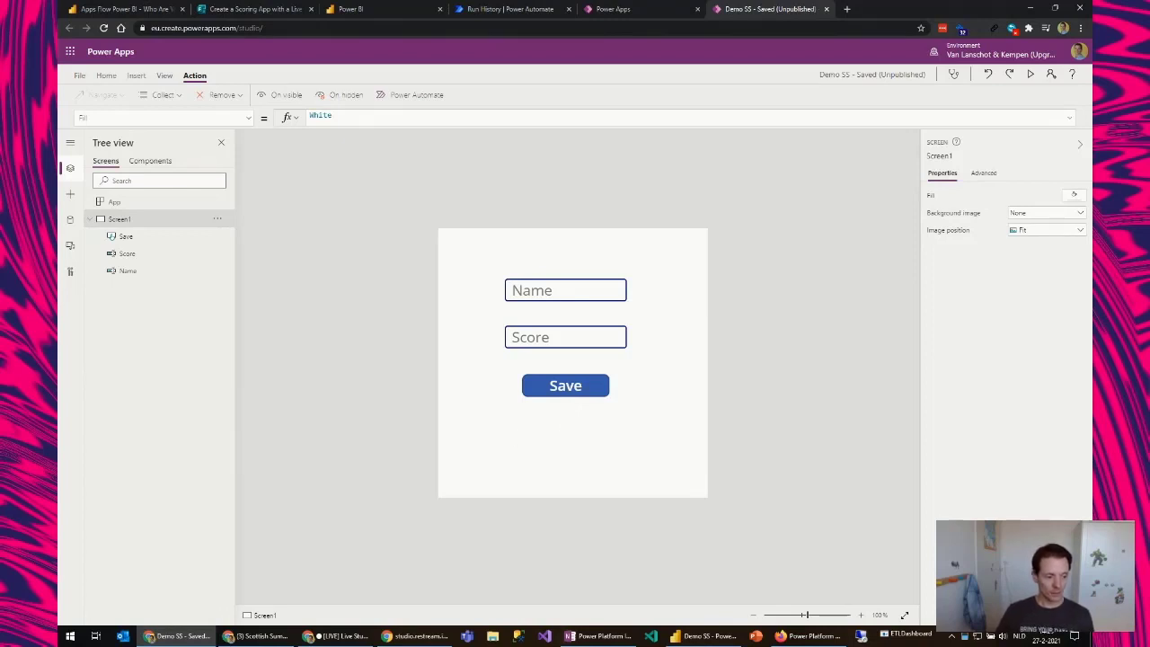
key(alt+Tab)
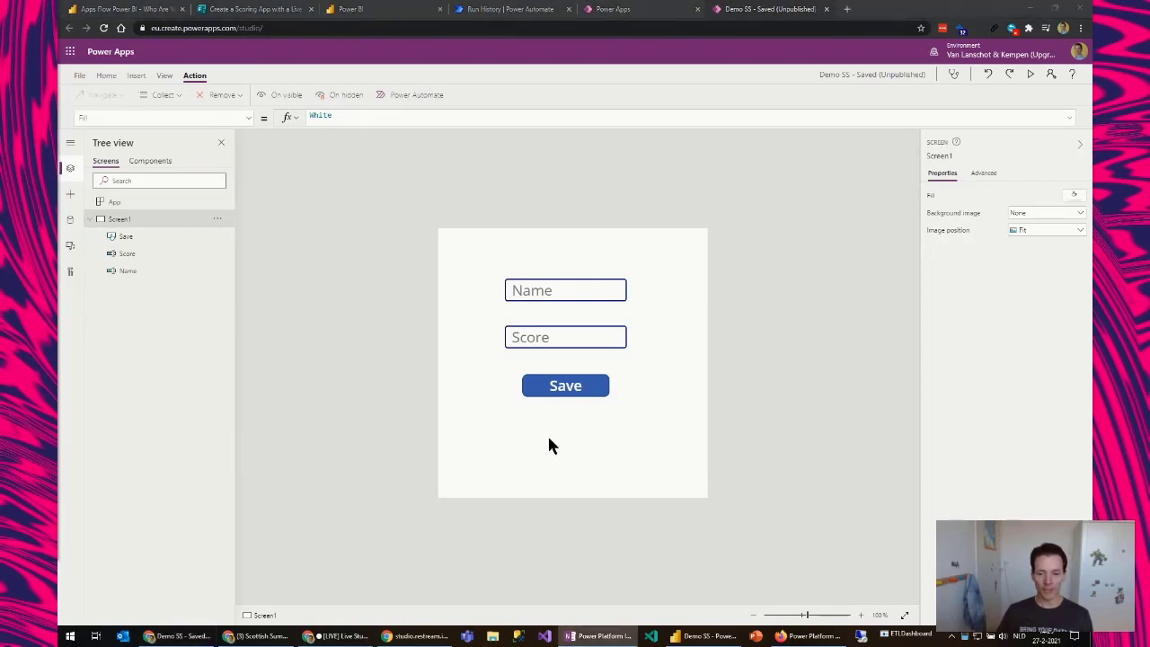
key(alt+Tab)
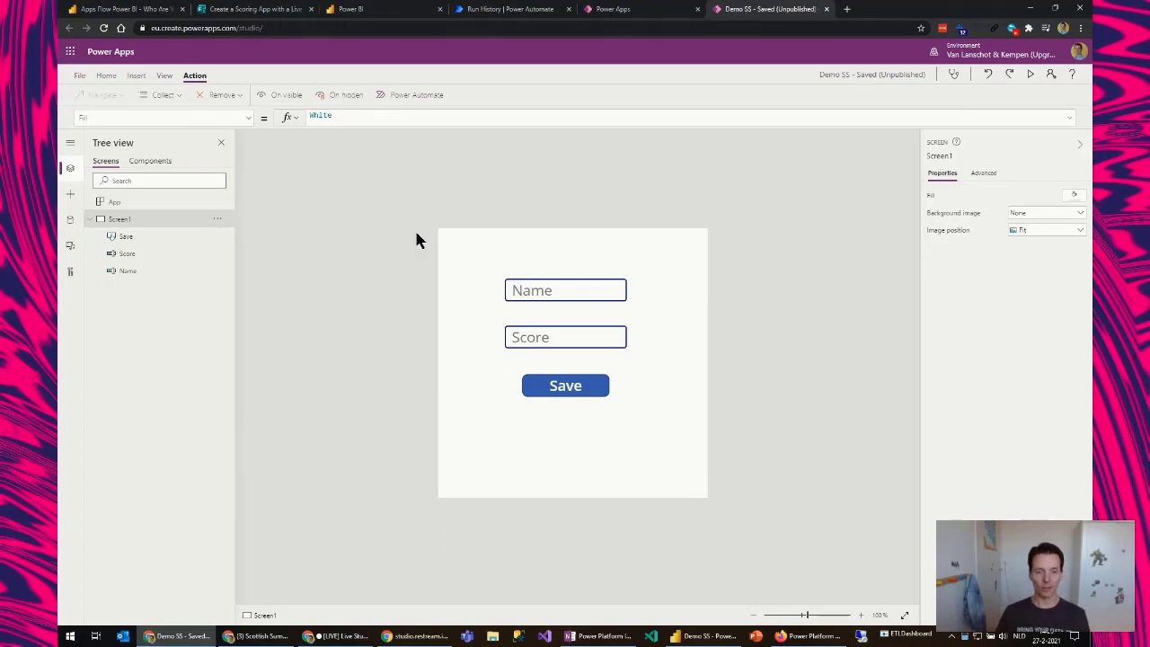
Insert a text label and place it just below the Save button, at about X 162 and Y 347
click(137, 77)
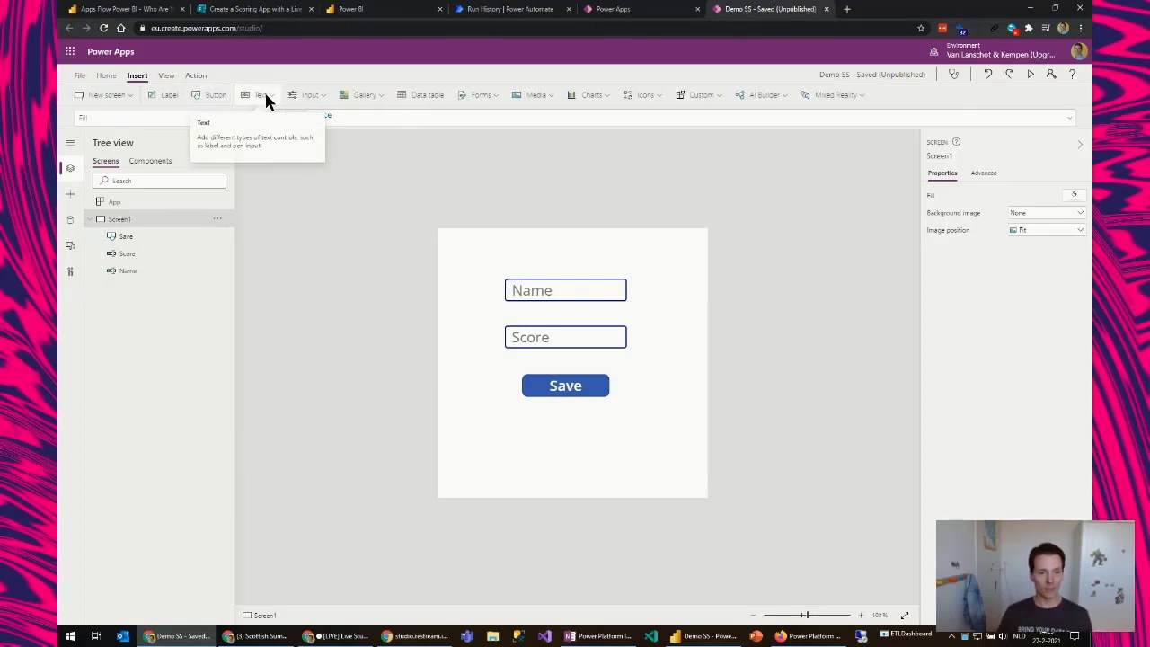
click(160, 95)
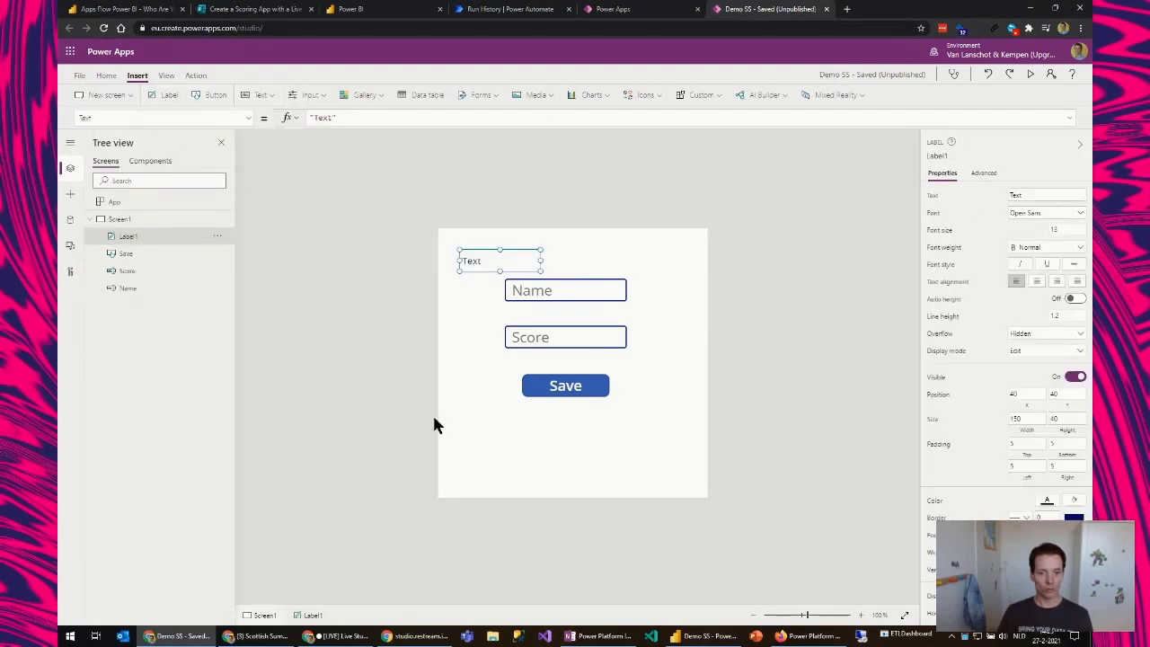
drag(492, 260, 539, 426)
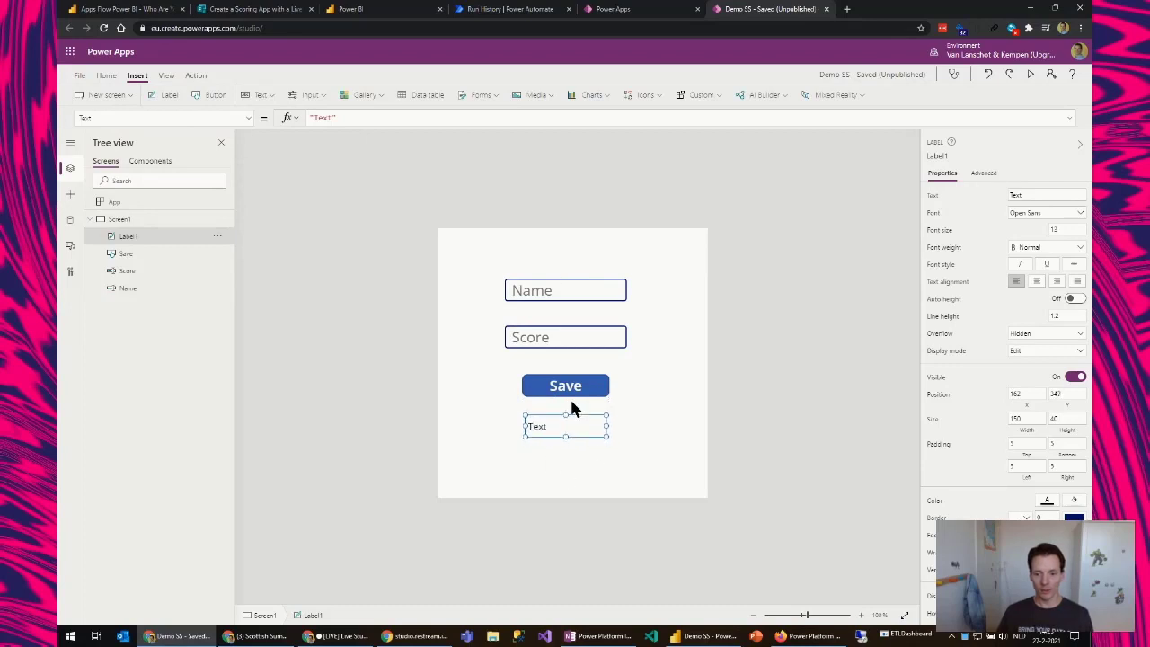
Set the new label's font size to 15 and its text to "Score saved..."
scroll(1056, 229, down, 1)
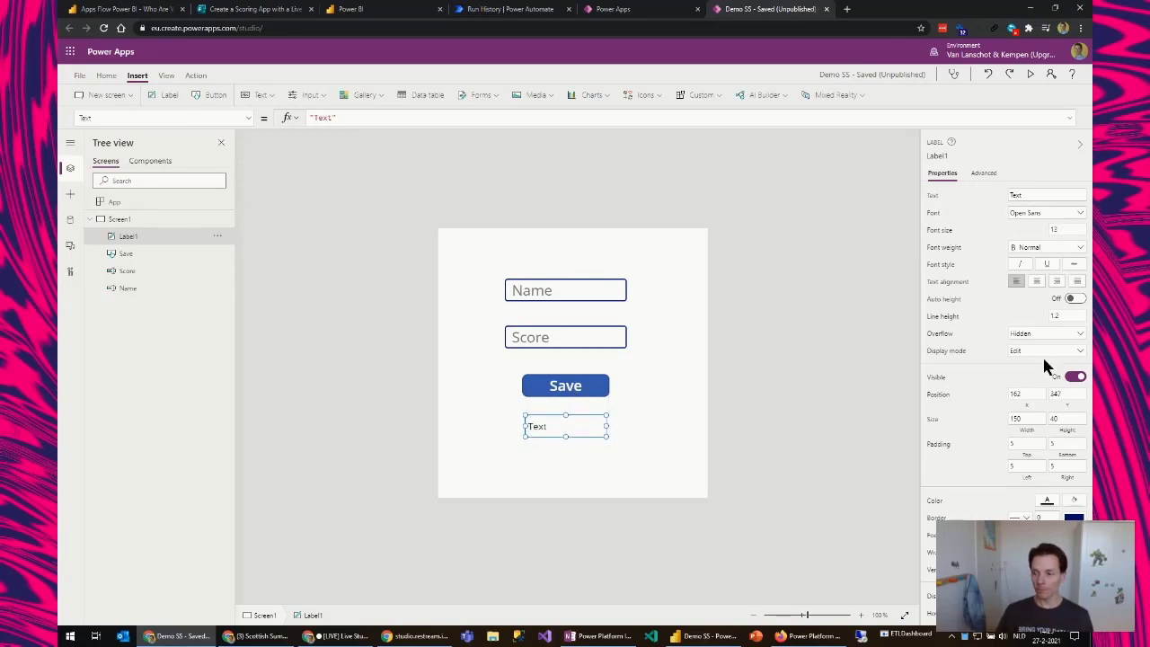
click(1063, 229)
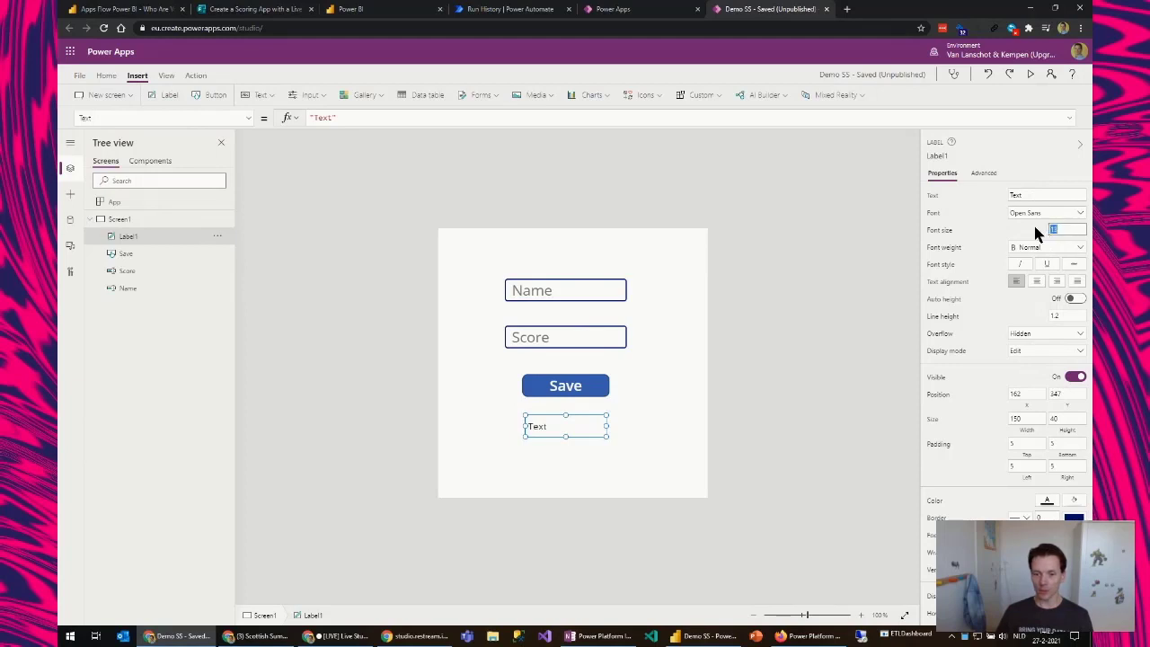
text(1)
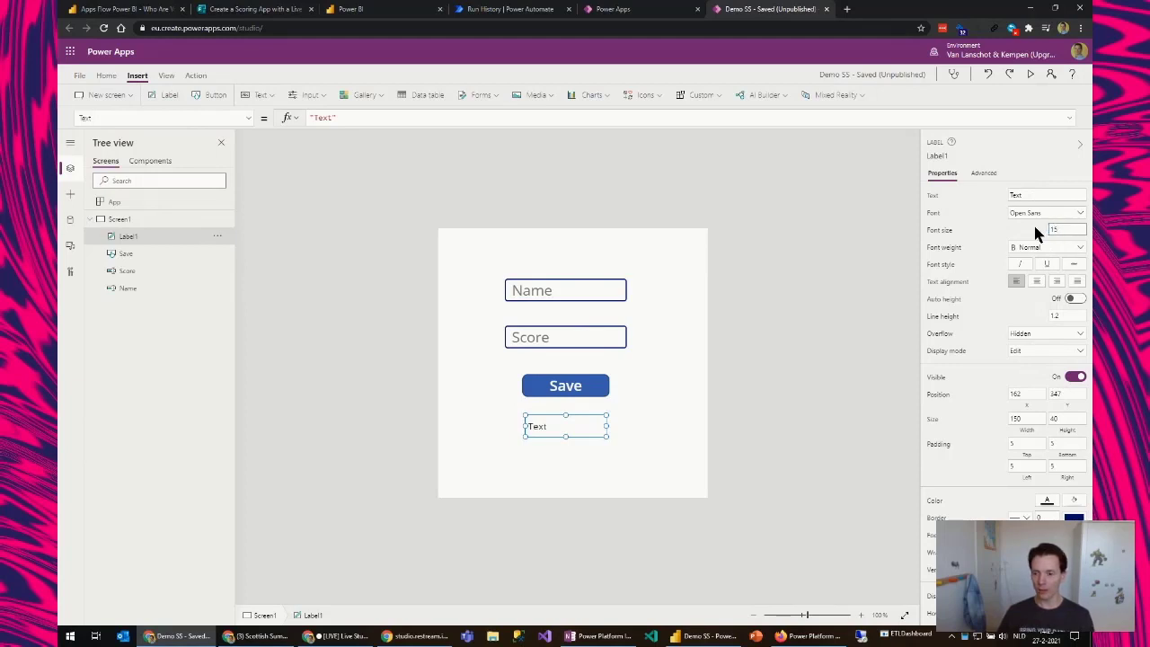
text(5)
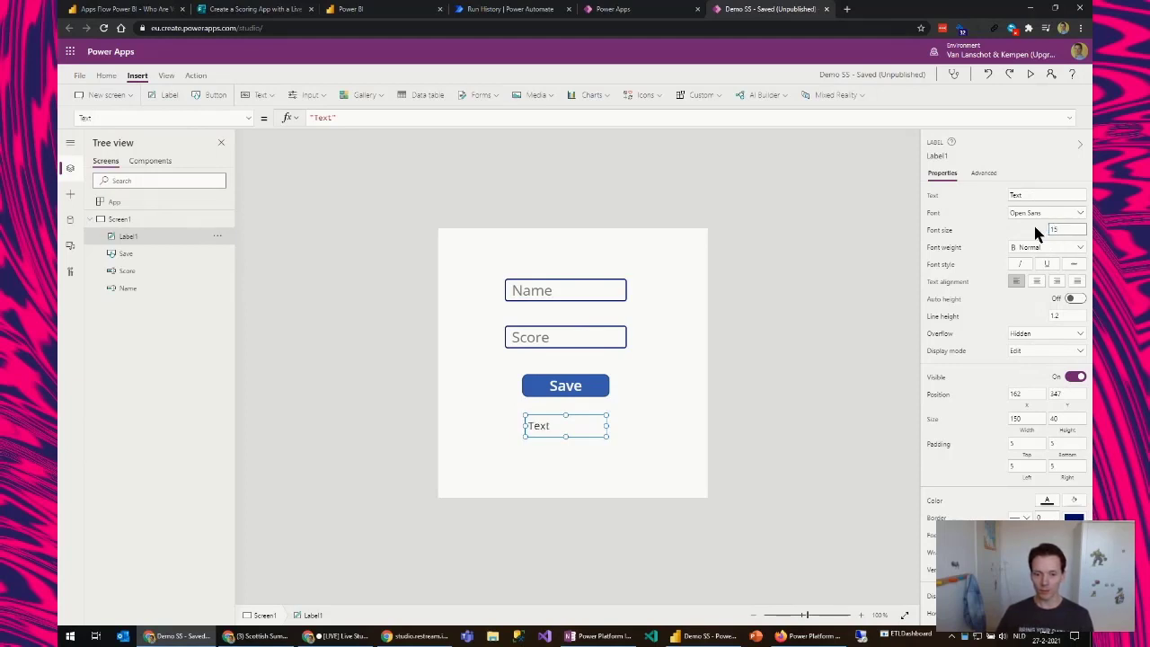
click(1075, 194)
text(Sco)
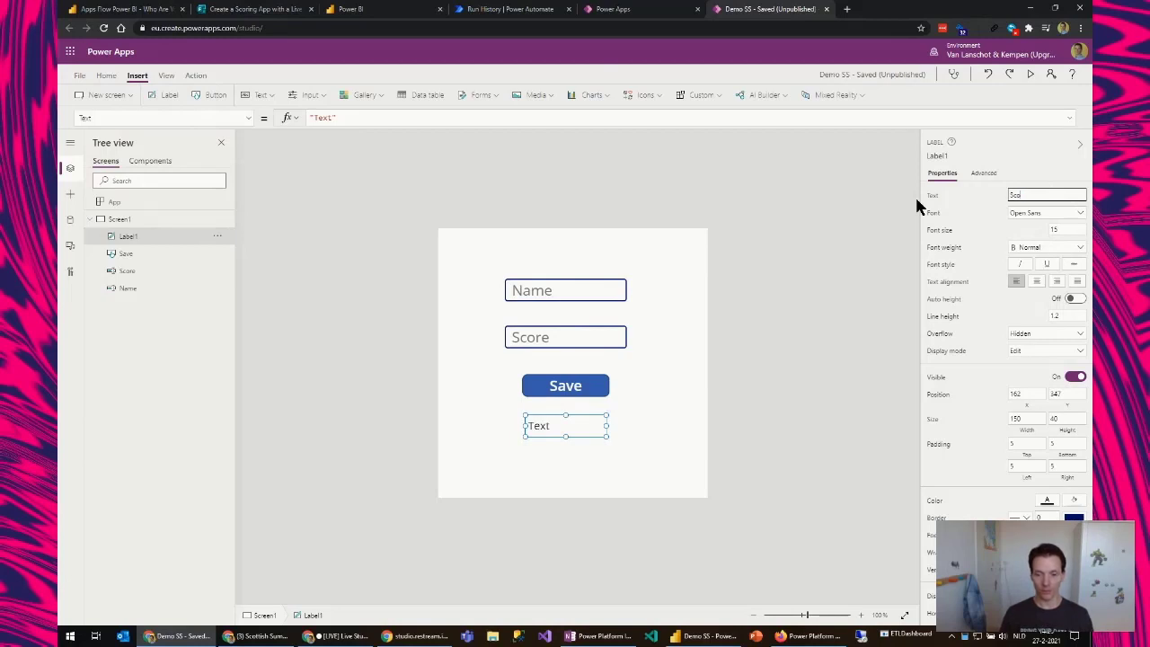
text(re save)
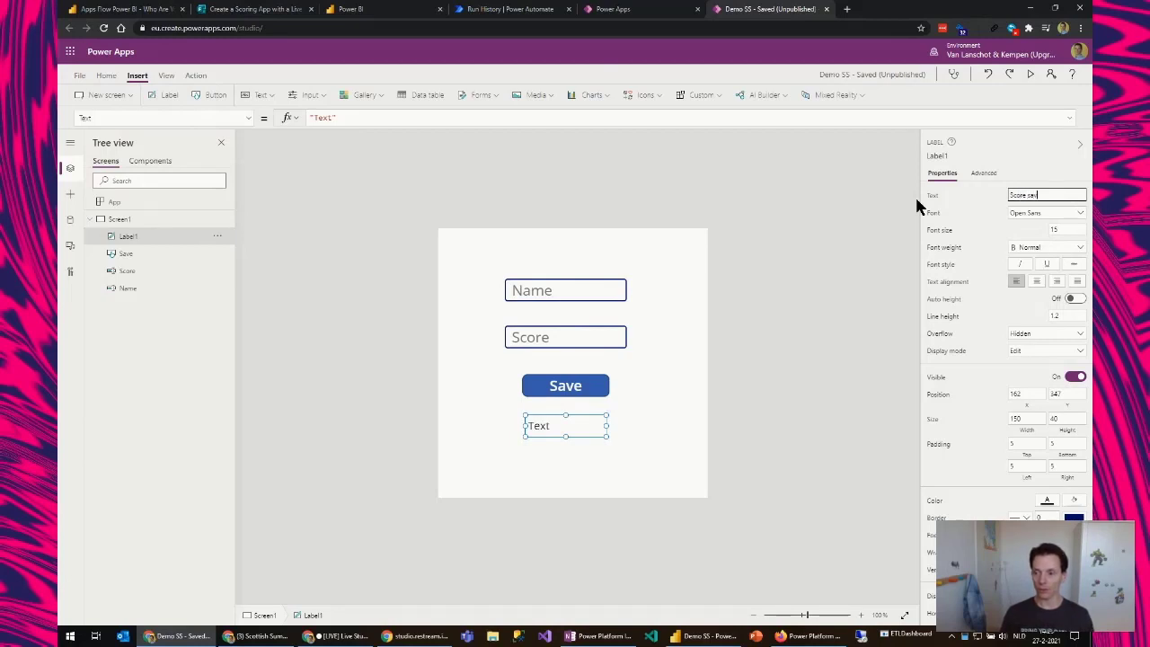
key(BackSpace)
text(d...)
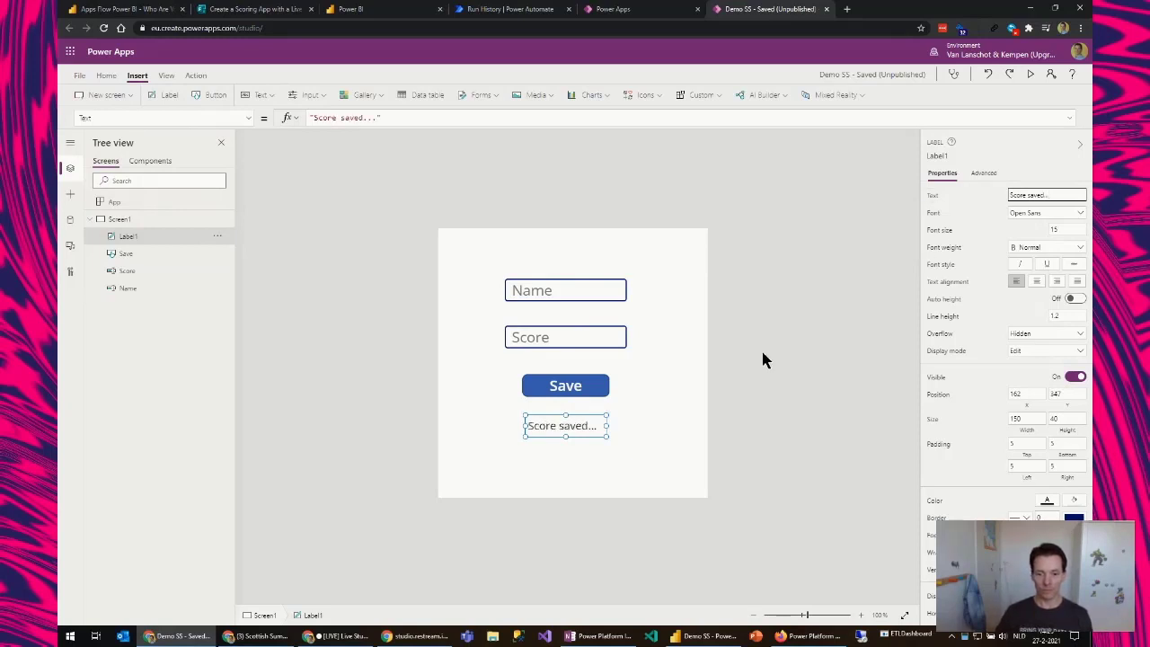
Center the text of the "Score saved..." label, color it purple, and deselect the label
click(1037, 281)
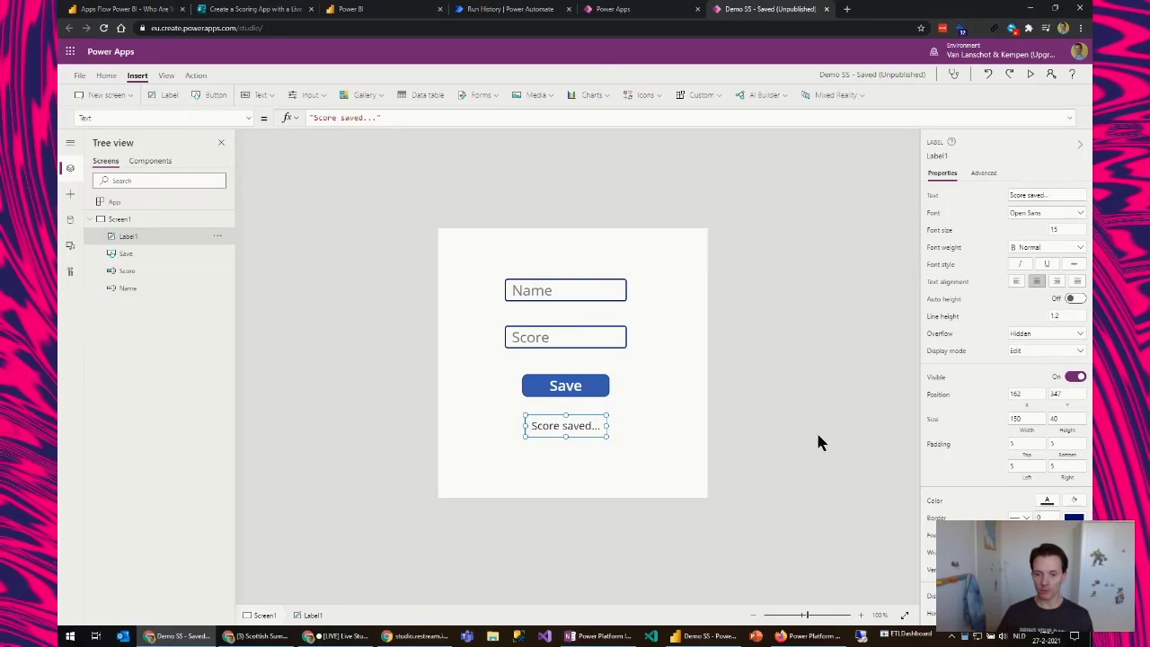
click(1046, 501)
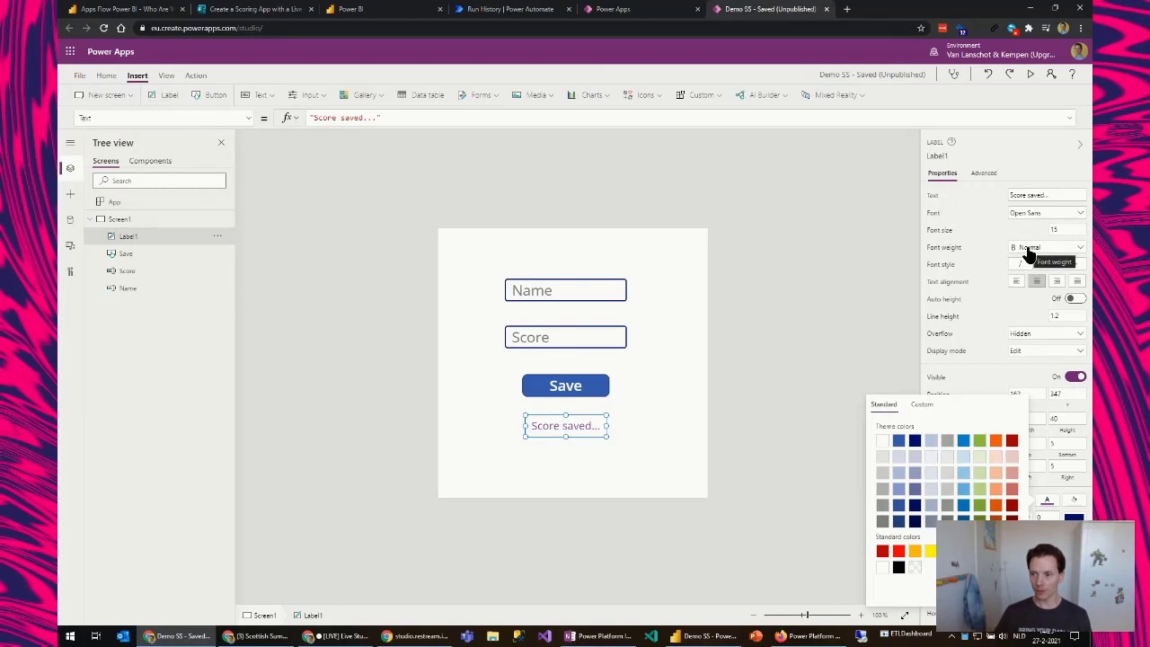
click(451, 360)
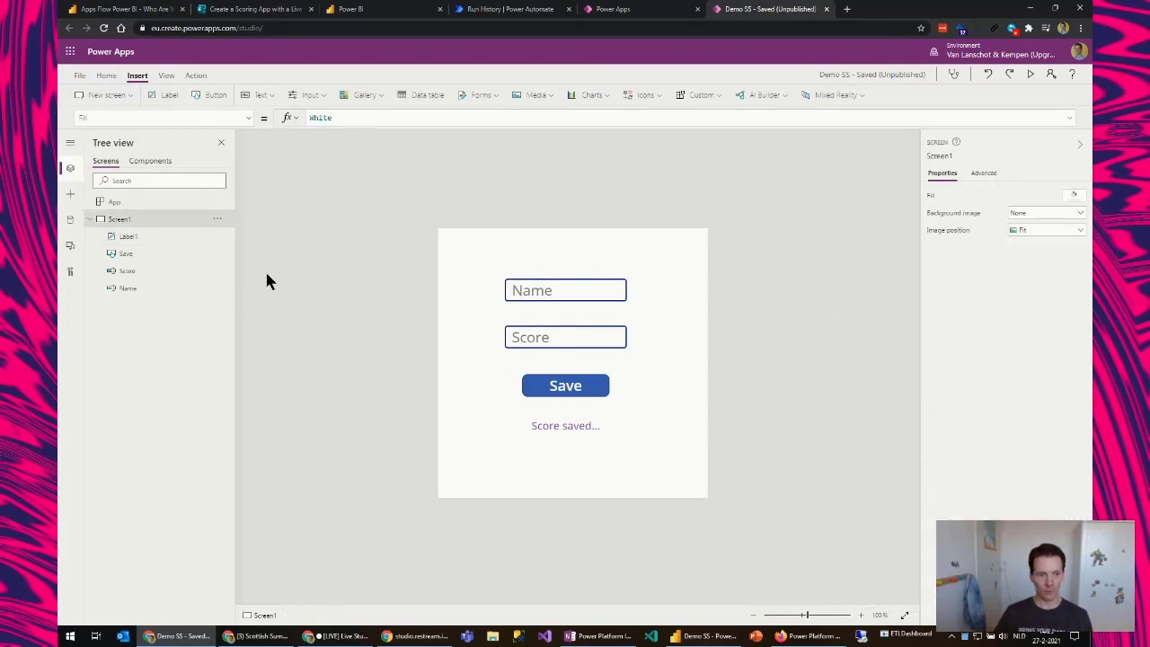
Rename the "Score saved..." label control as ScoreSaved
click(569, 426)
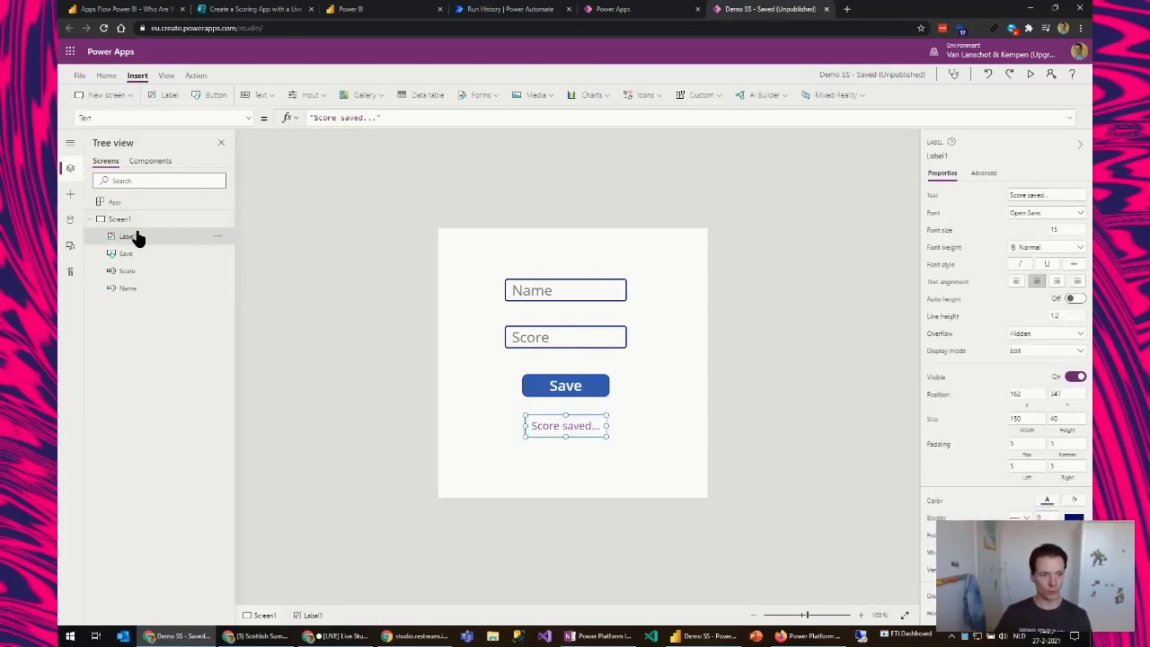
double_click(135, 235)
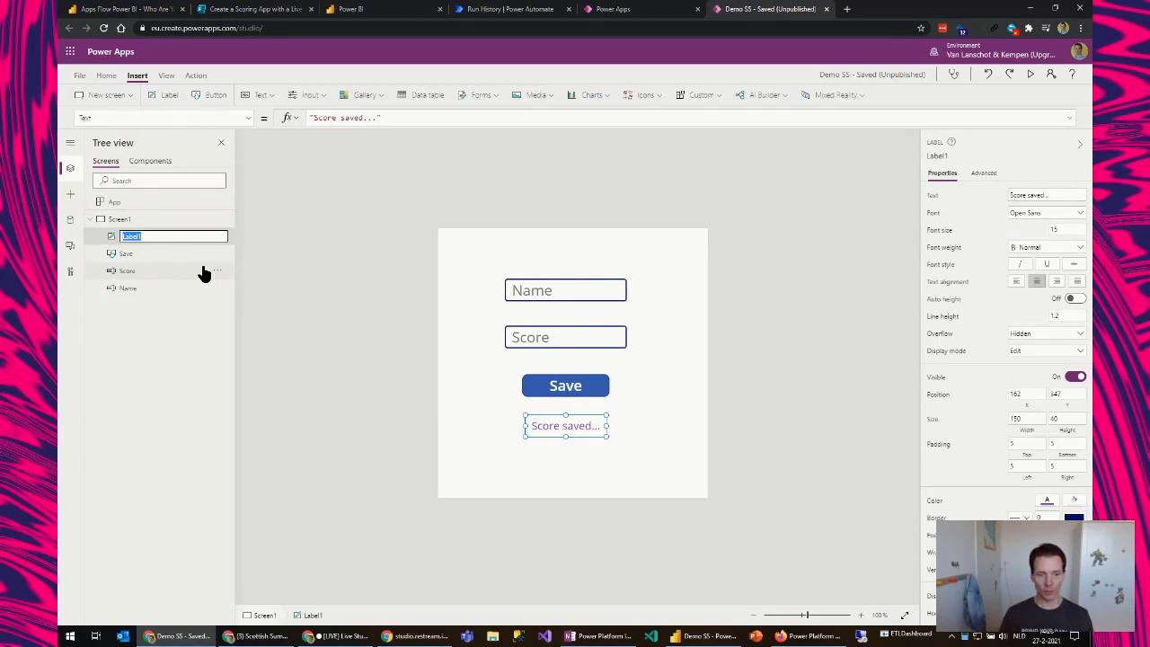
text(ScoreSaved)
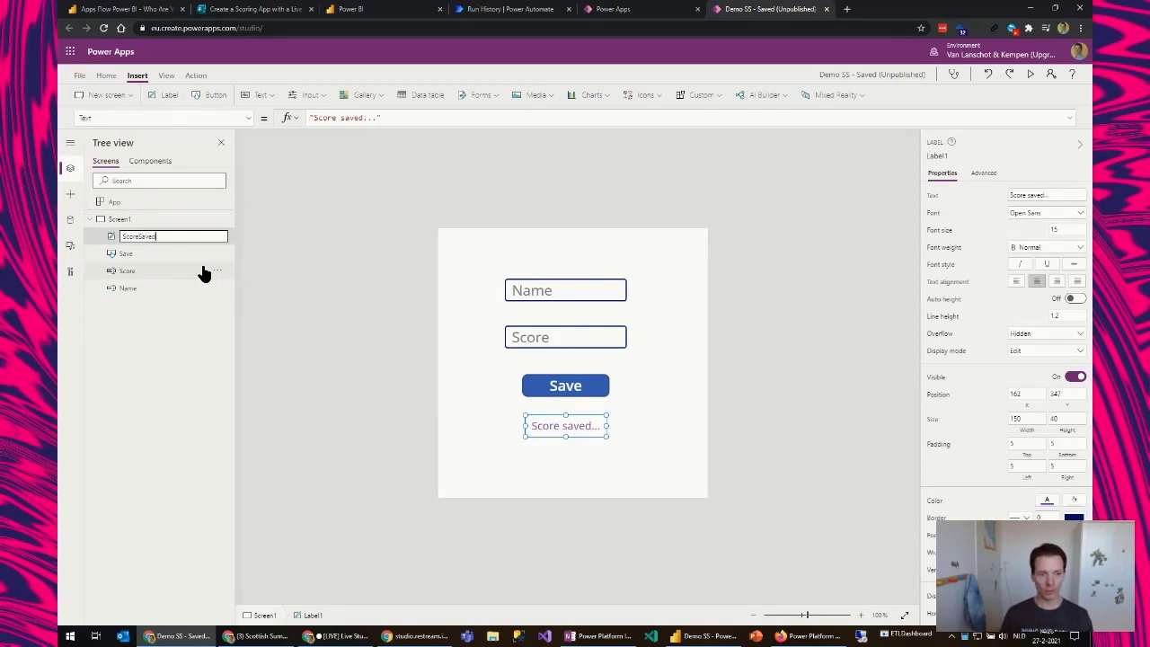
key(Return)
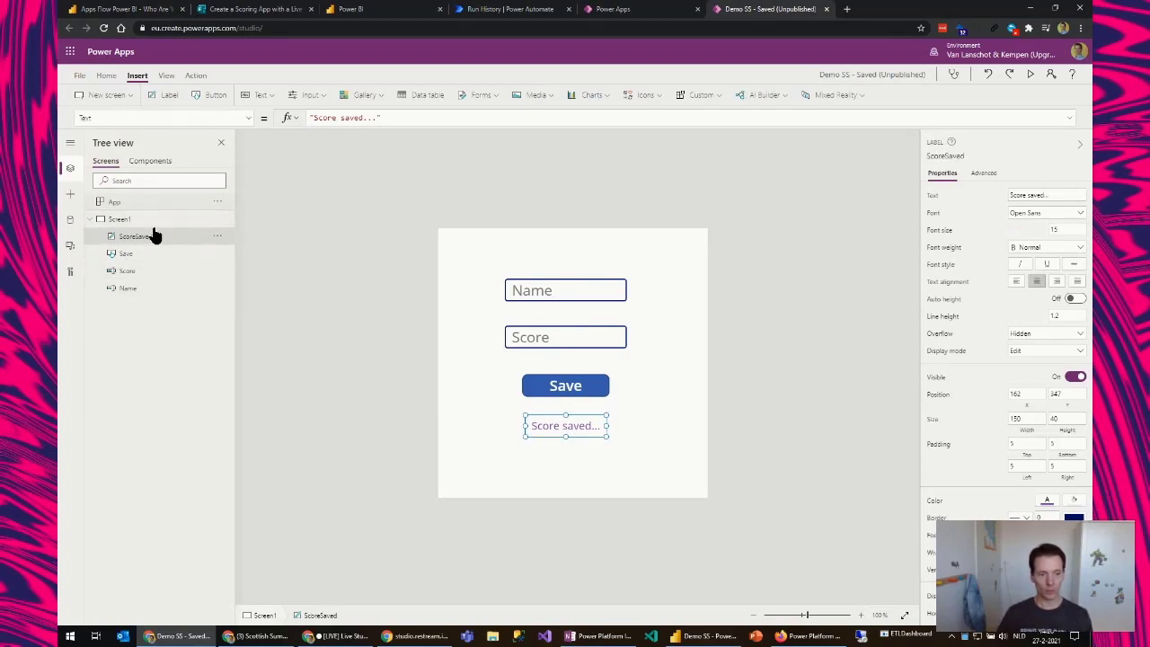
click(539, 456)
click(561, 420)
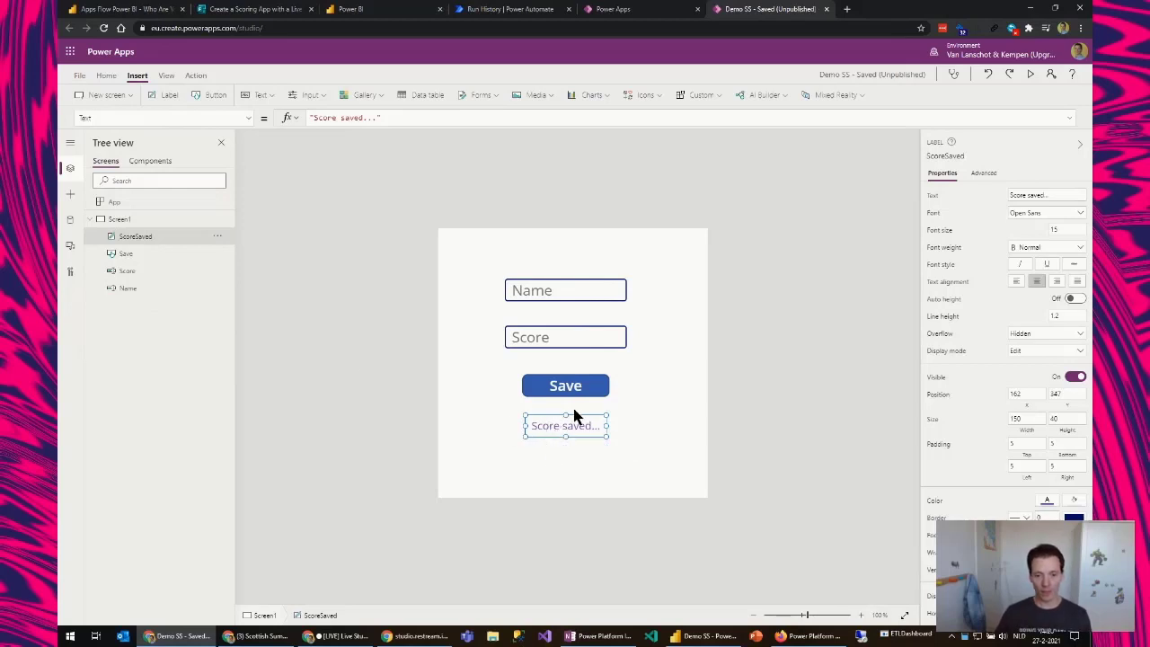
click(552, 457)
click(547, 426)
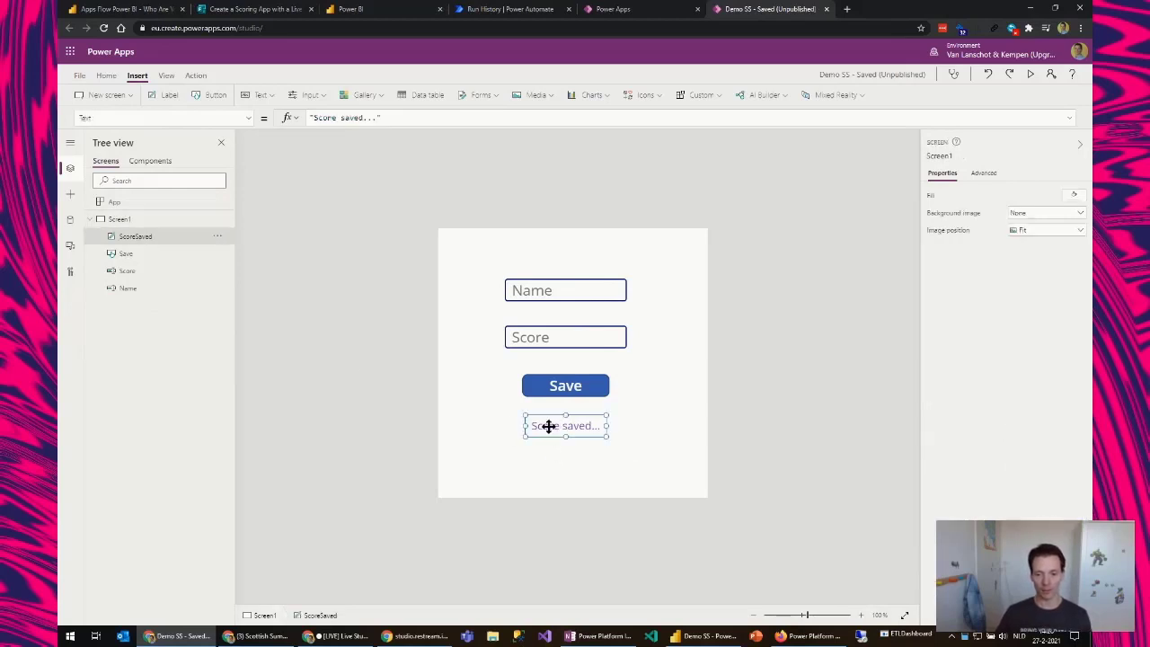
click(659, 423)
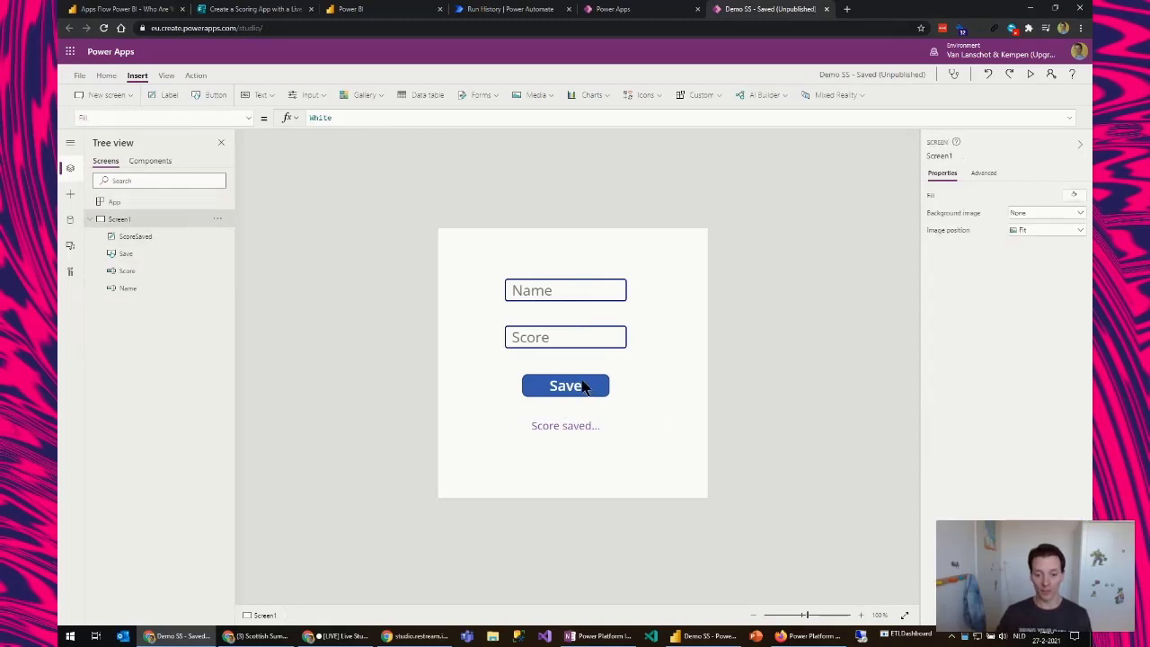
click(566, 426)
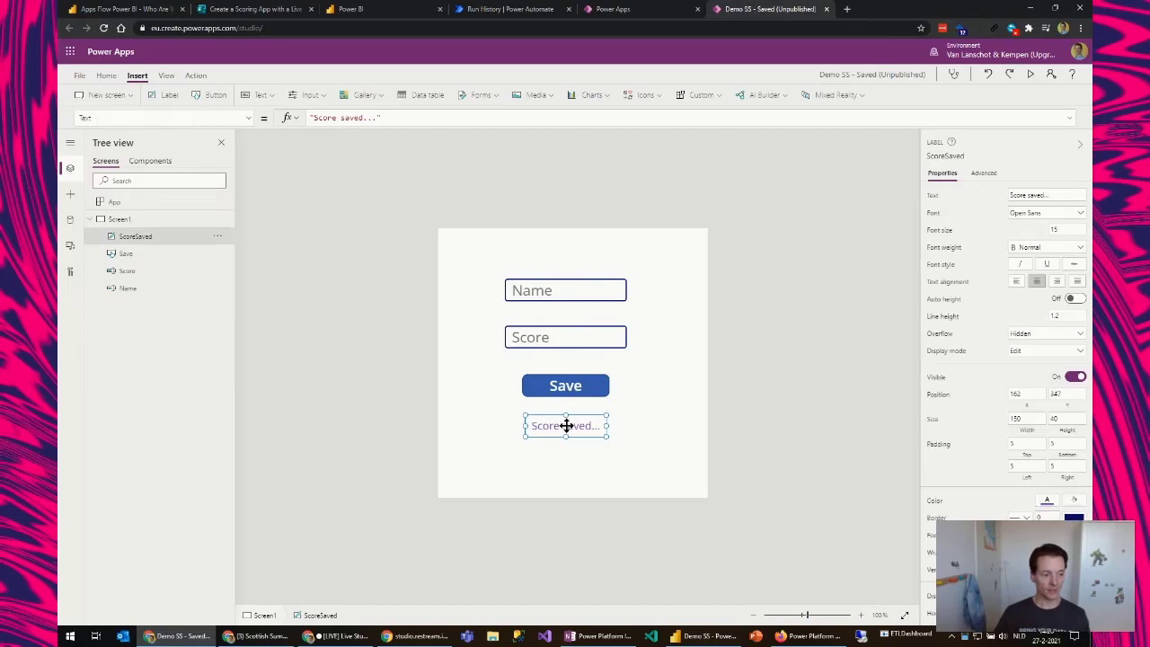
Add Set(gvShowLabel, true); as a new last line in the Save button's OnSelect formula, then deselect the button
click(569, 388)
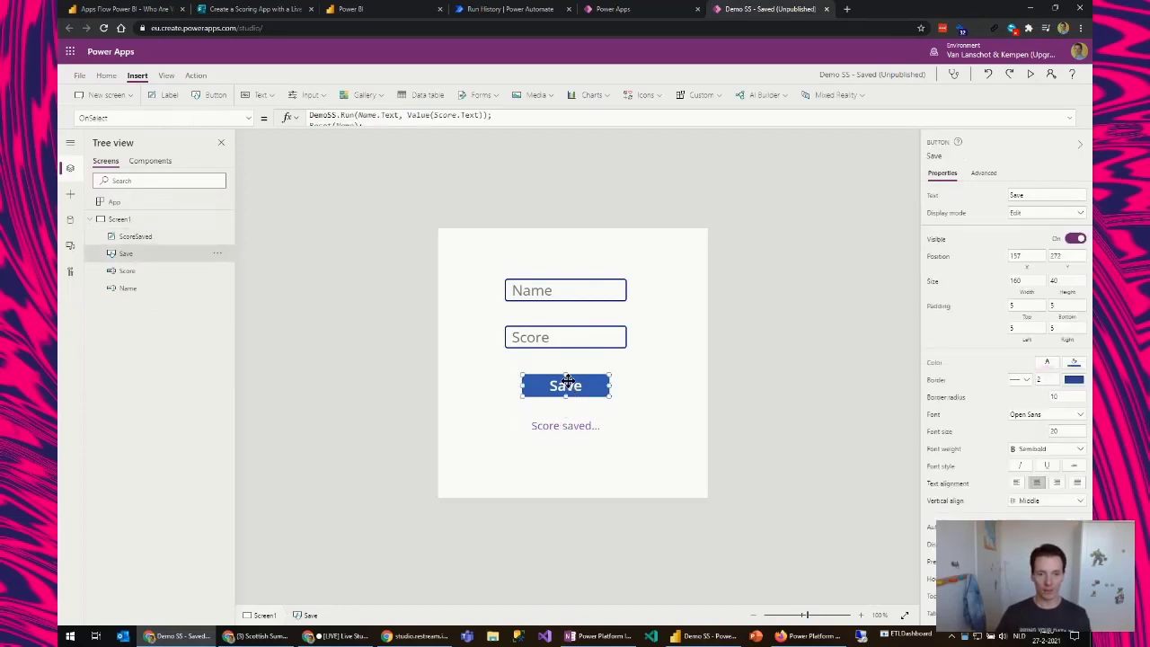
click(788, 122)
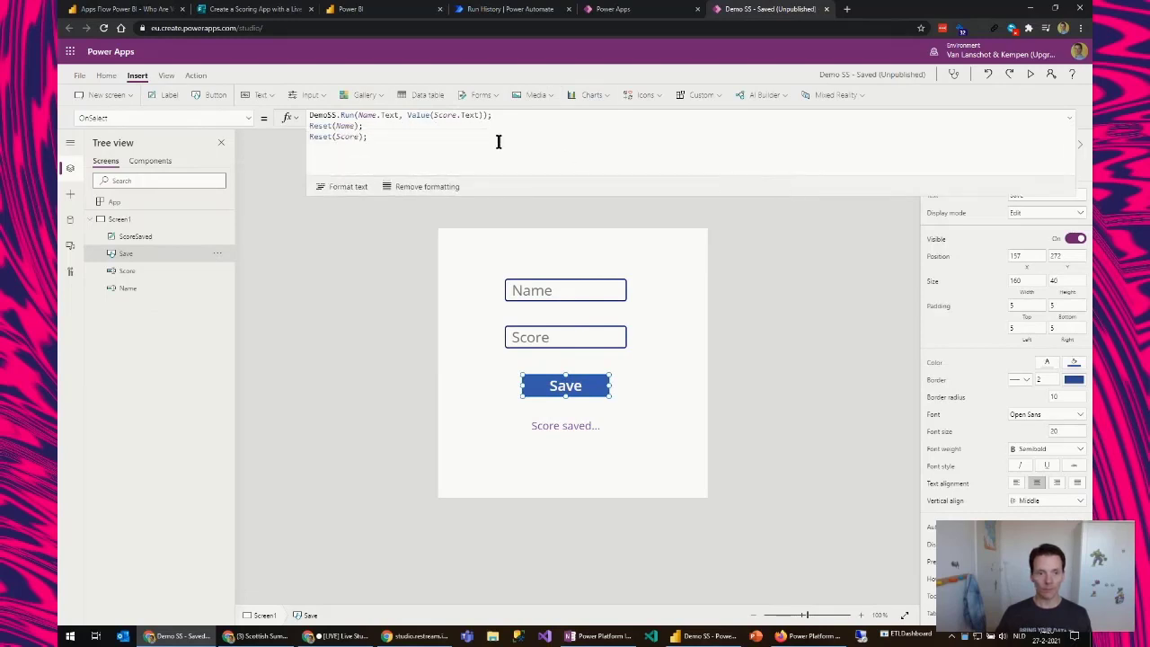
click(388, 149)
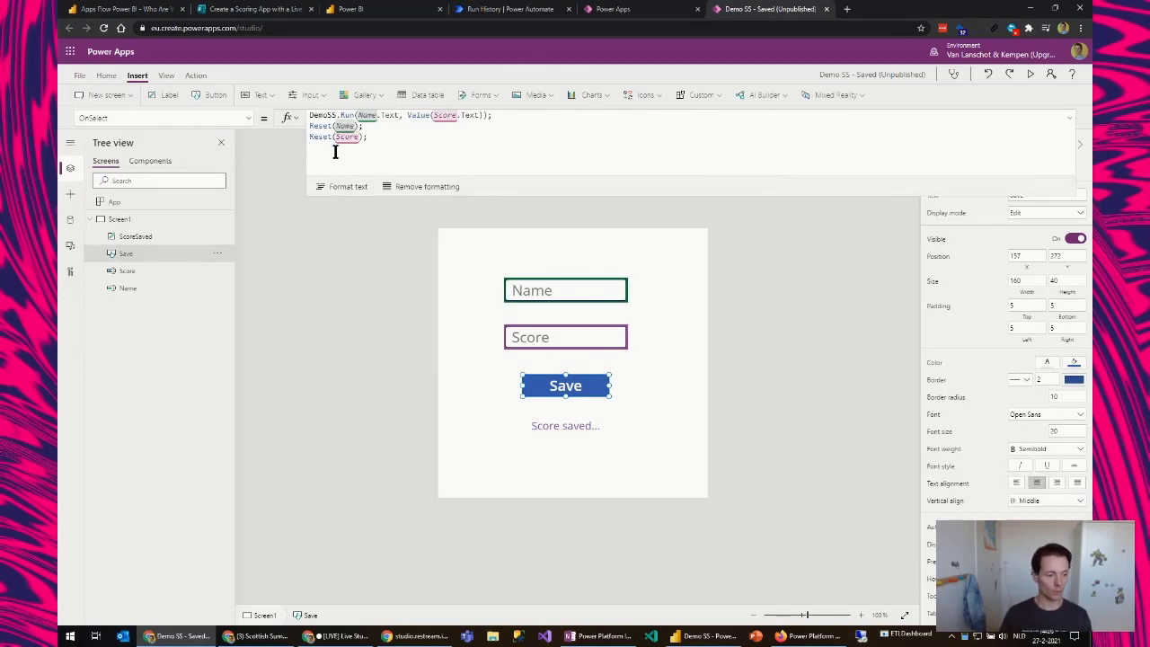
text(Set()
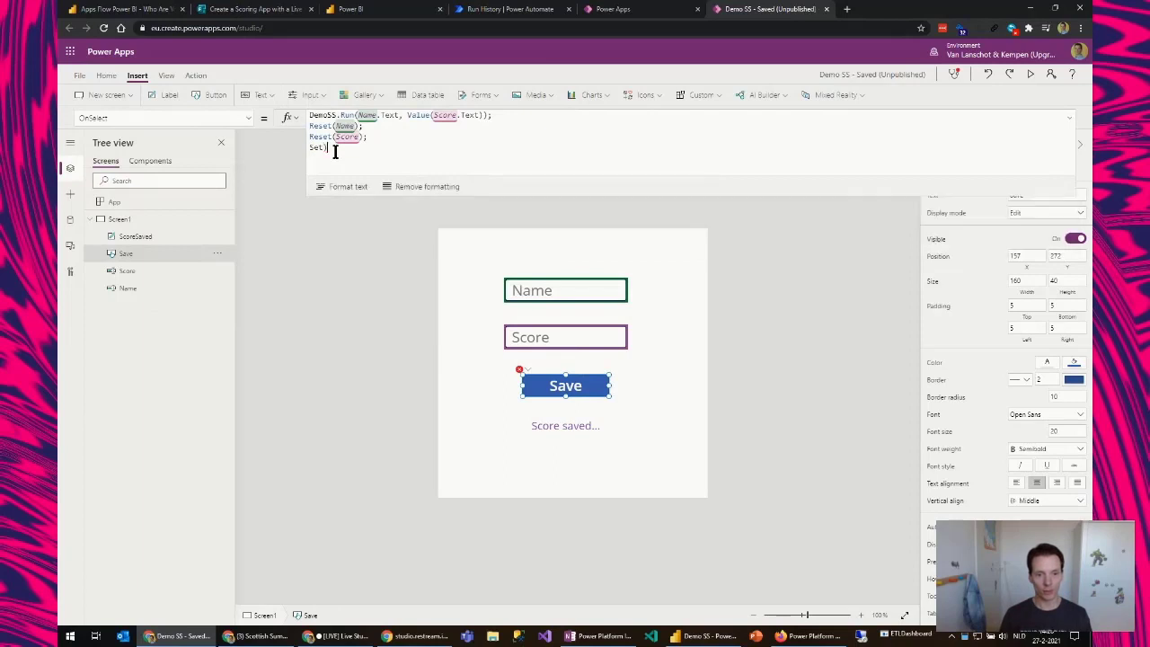
key(BackSpace)
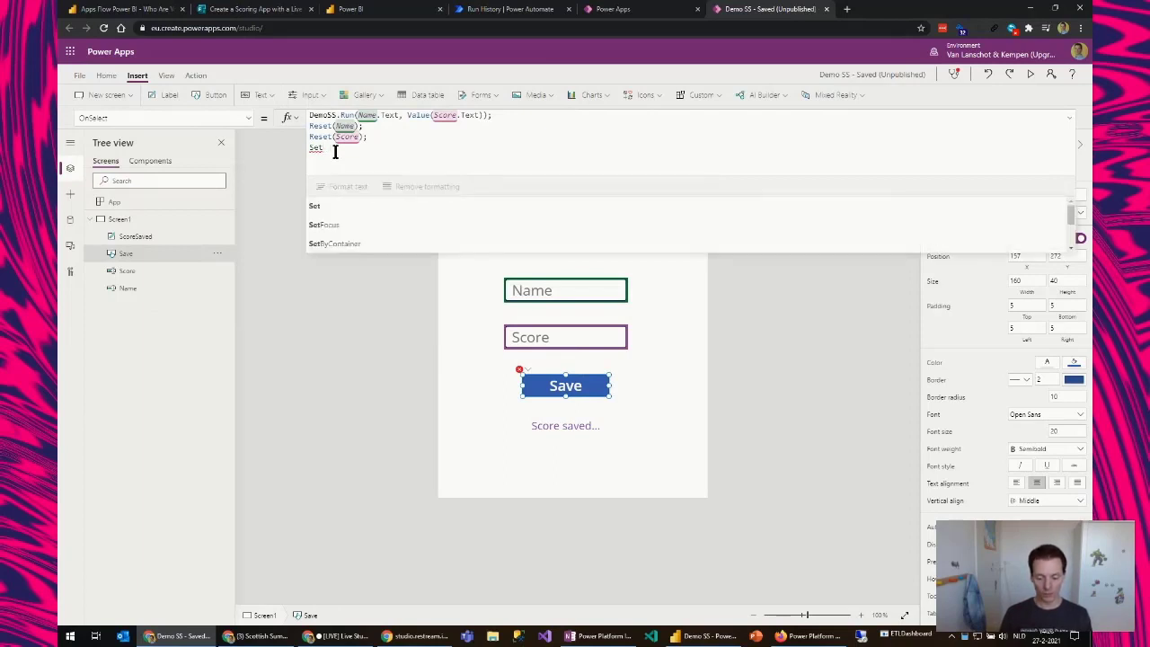
text(()
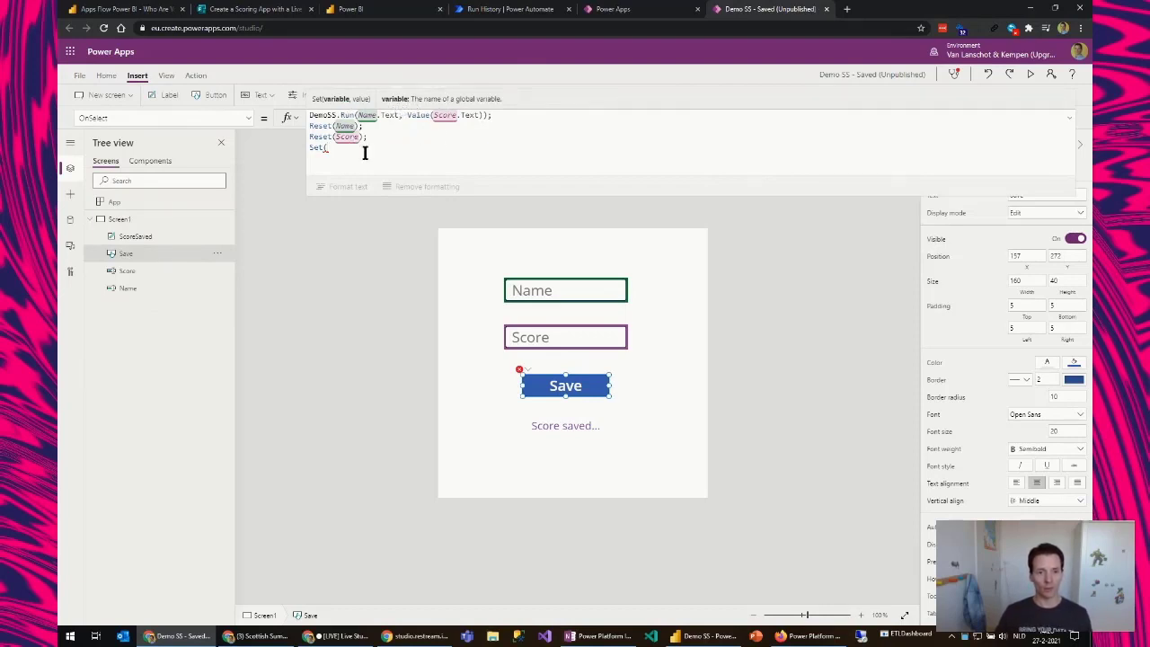
text(gv)
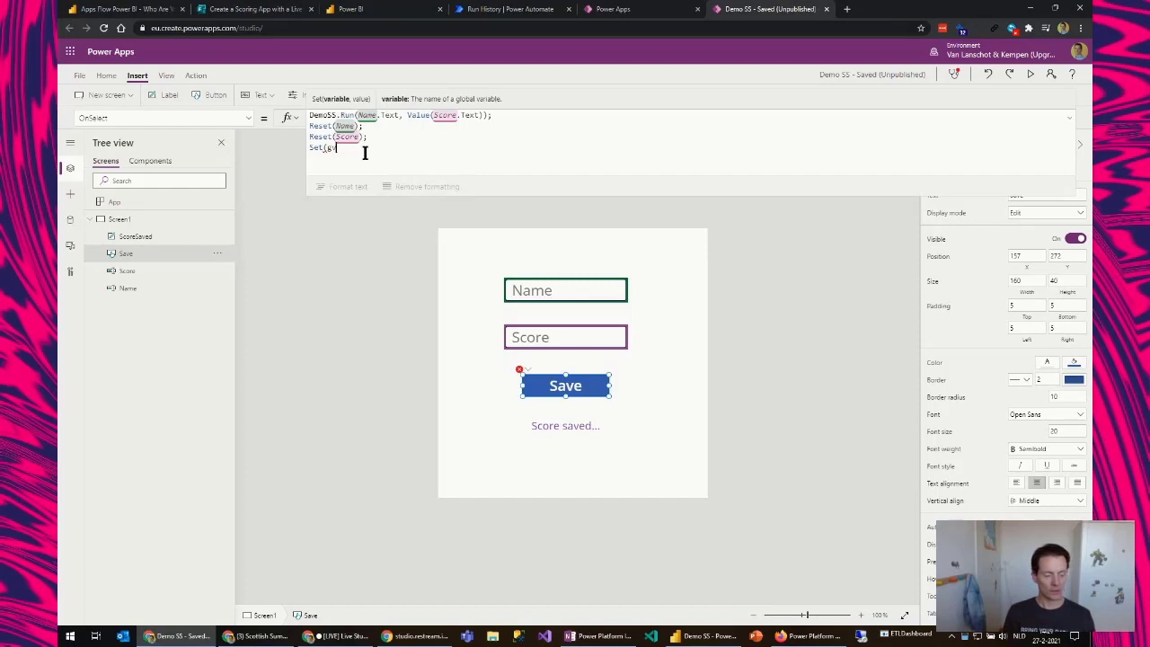
text(Sh)
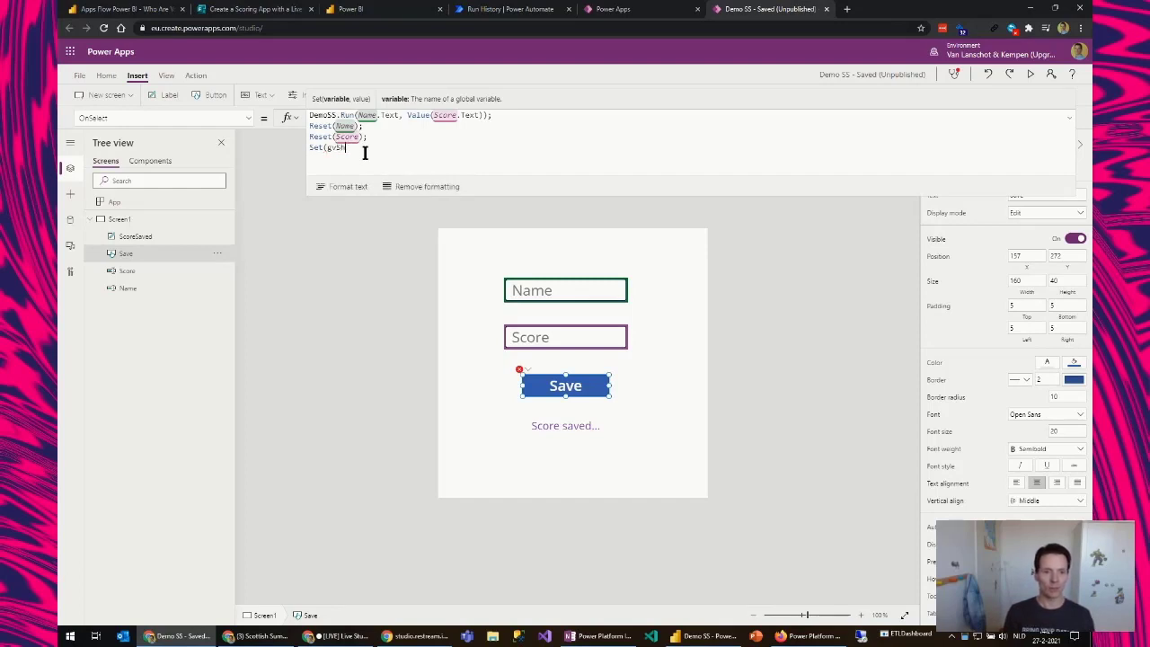
text(owLabel)
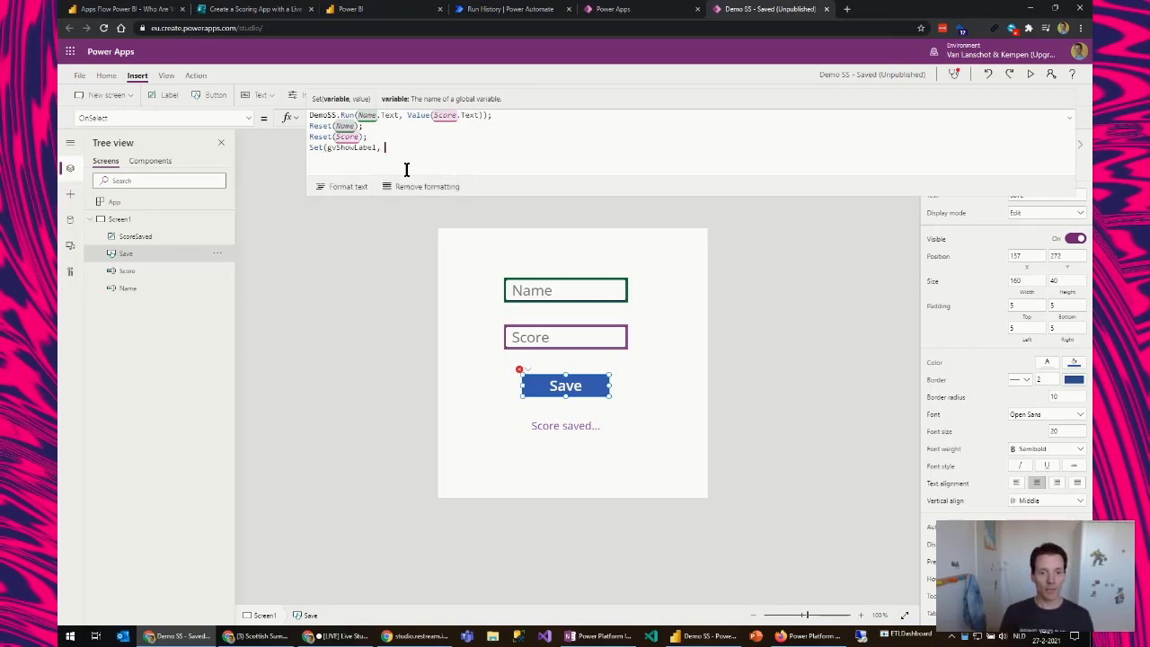
text(, true)
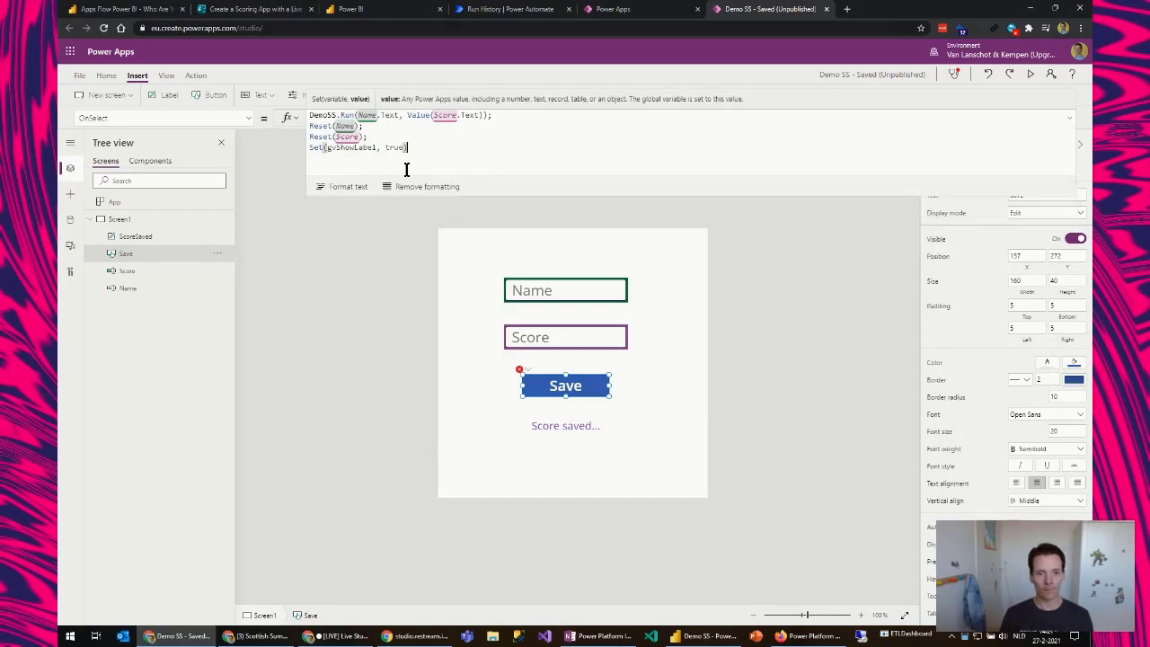
text();)
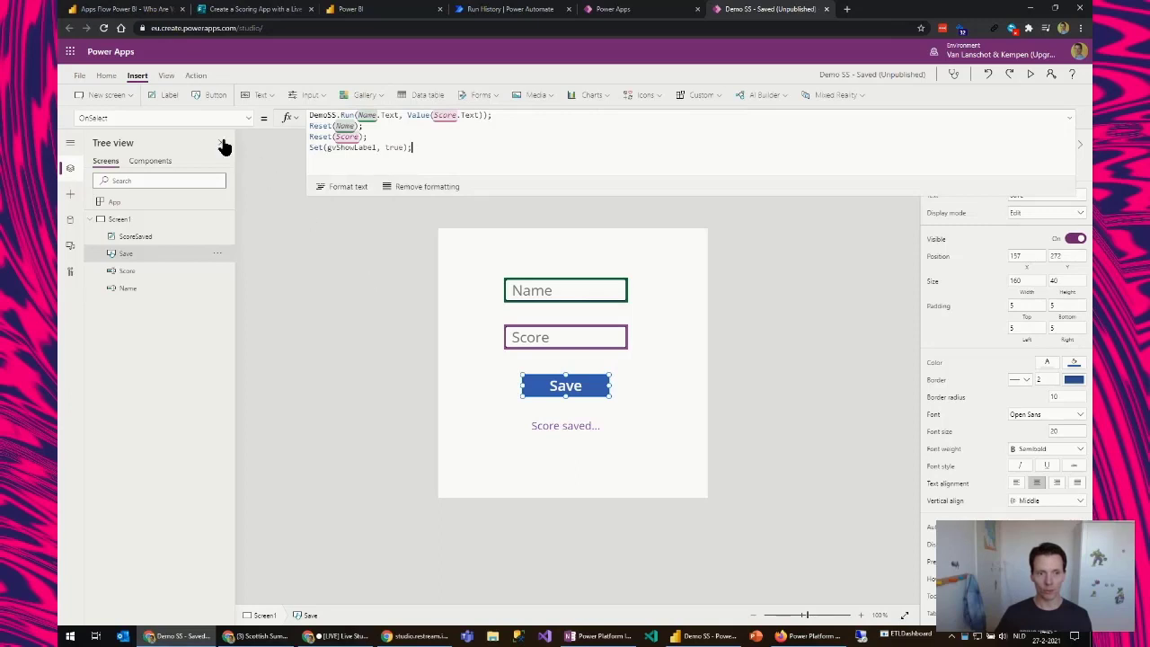
click(373, 280)
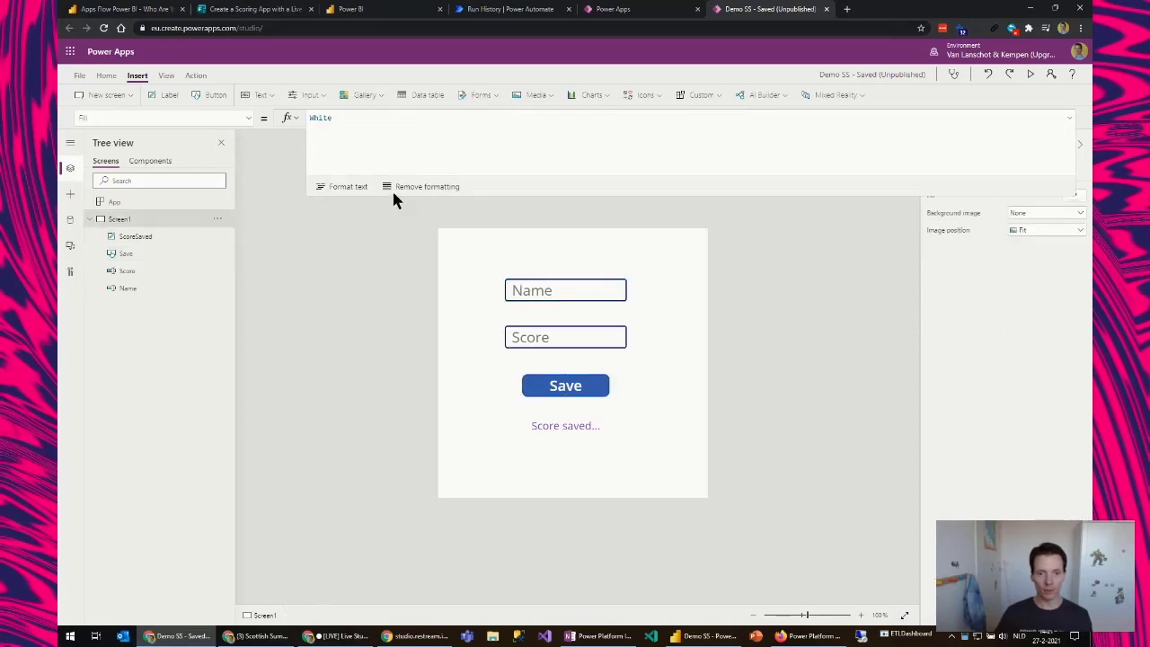
Examine where the global variable gvShowLabel is defined in the app's variables overview, then return to the editor
click(576, 426)
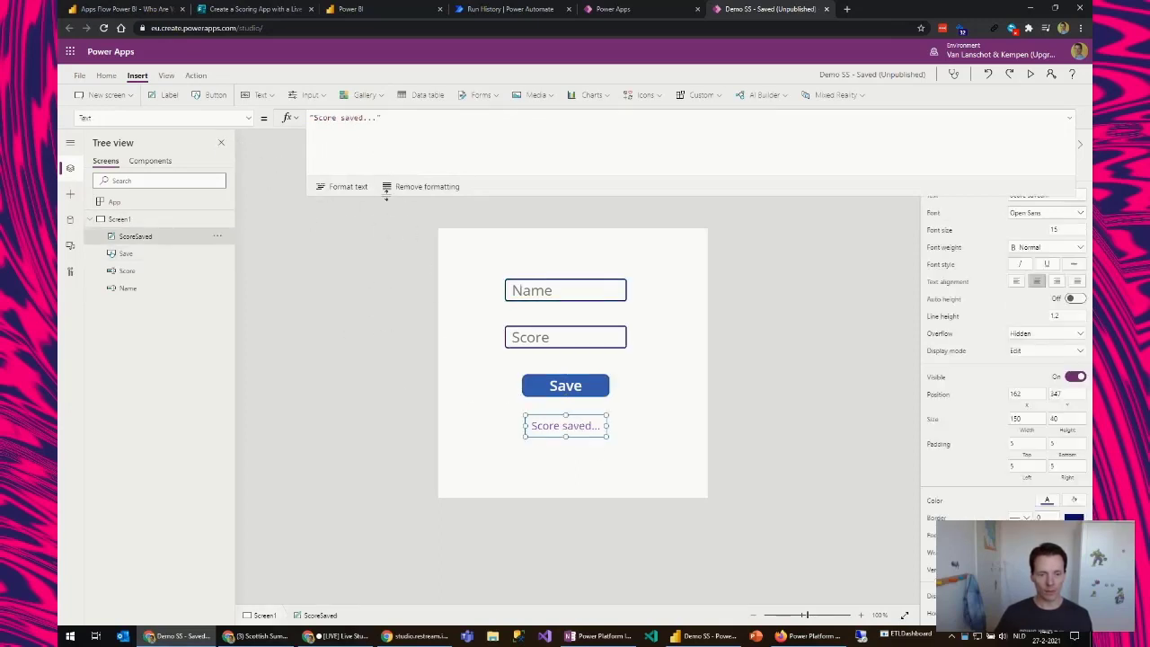
click(79, 78)
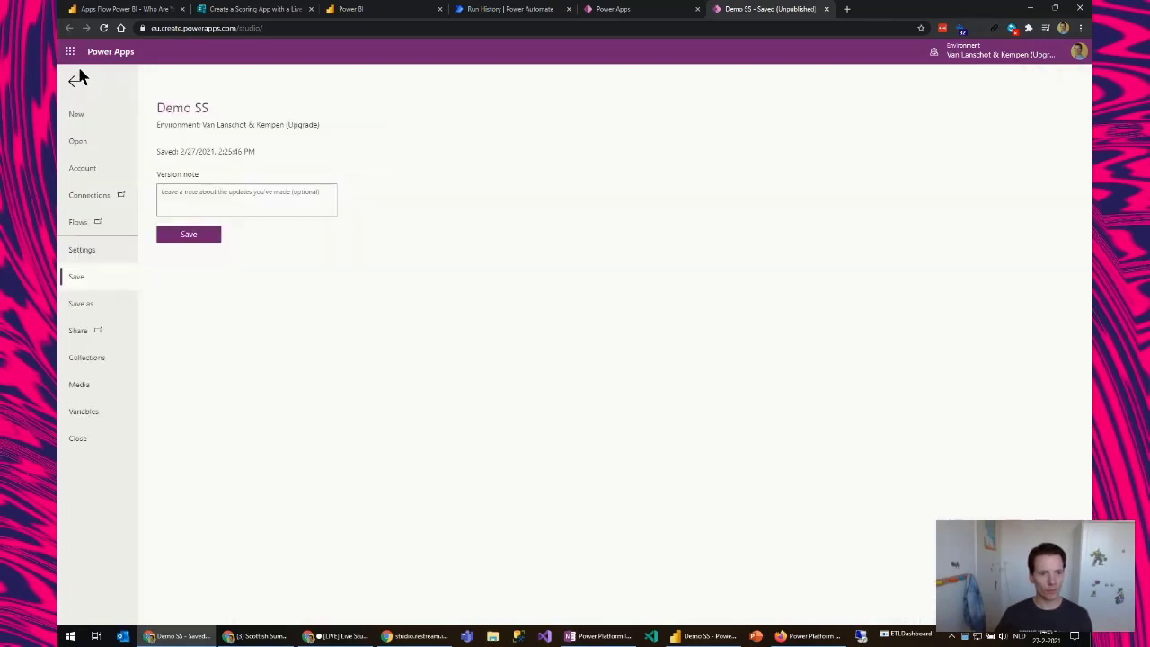
click(103, 413)
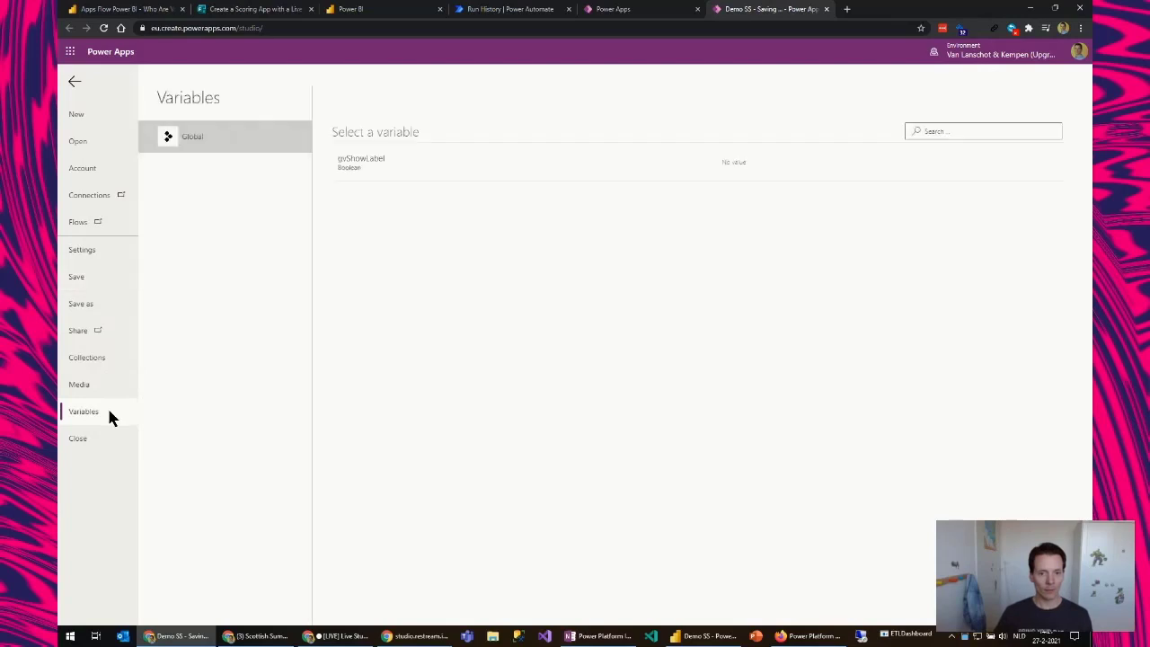
click(352, 172)
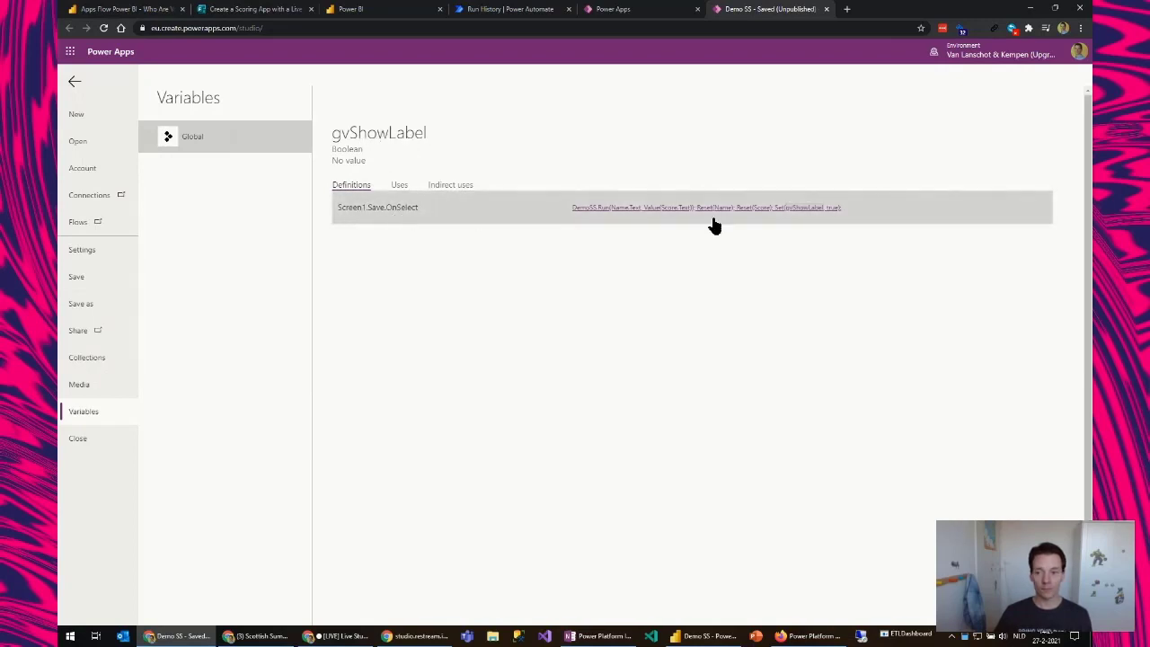
double_click(809, 211)
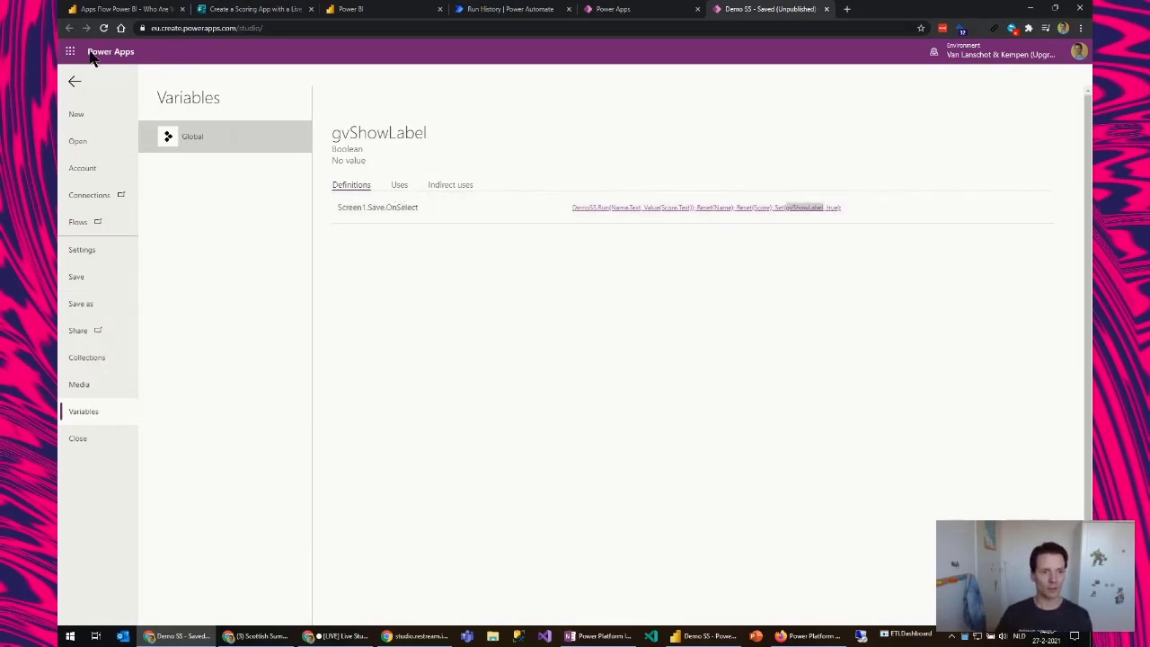
click(74, 82)
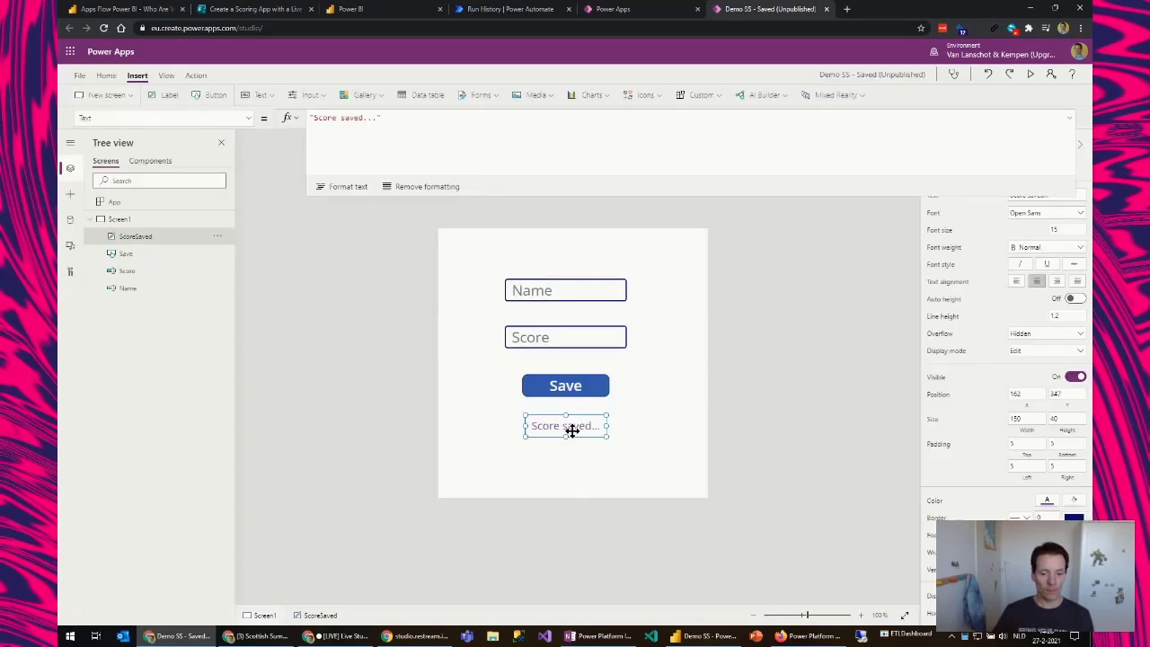
Set the Visible property of the ScoreSaved label to gvShowLabel and deselect the label
click(488, 426)
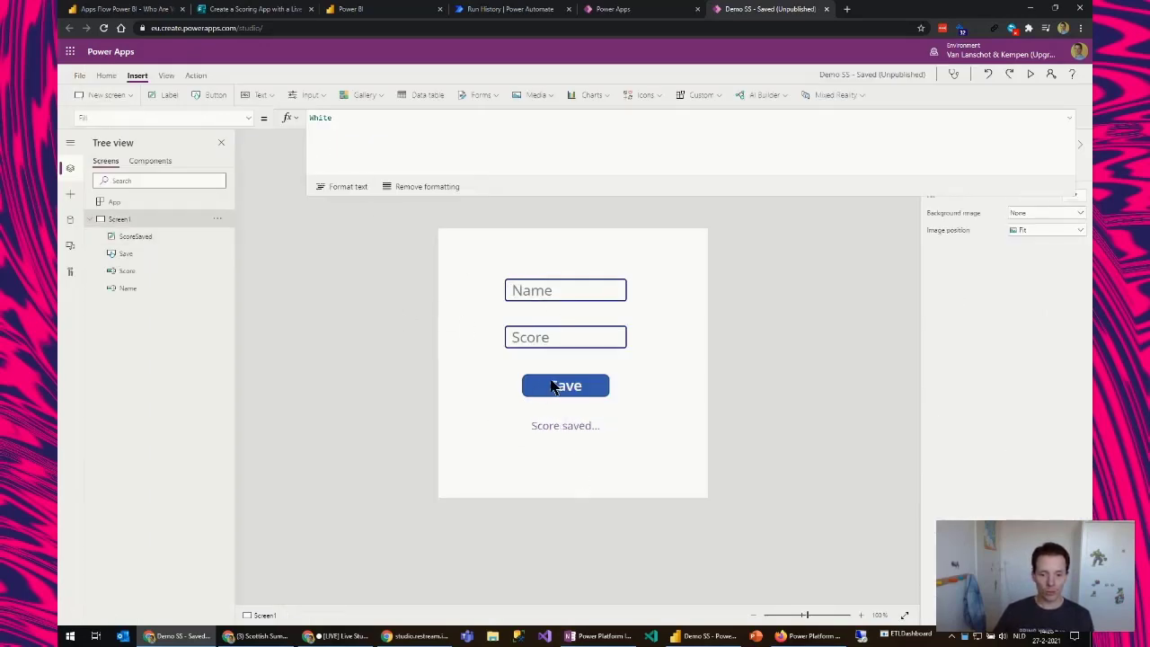
click(550, 379)
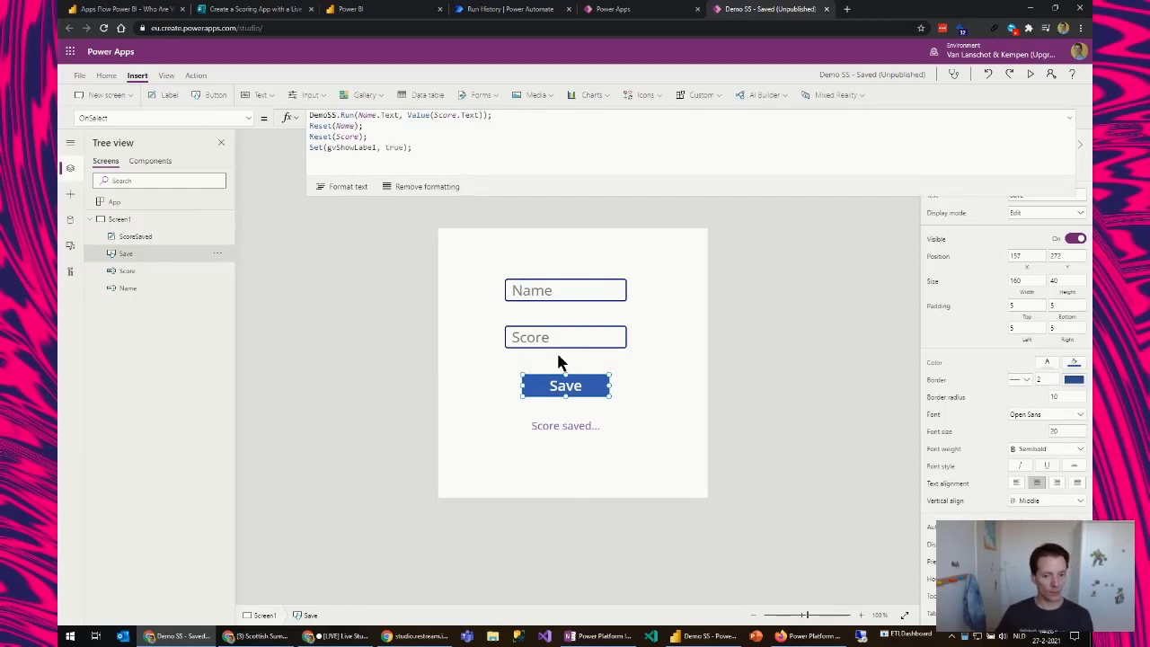
click(564, 426)
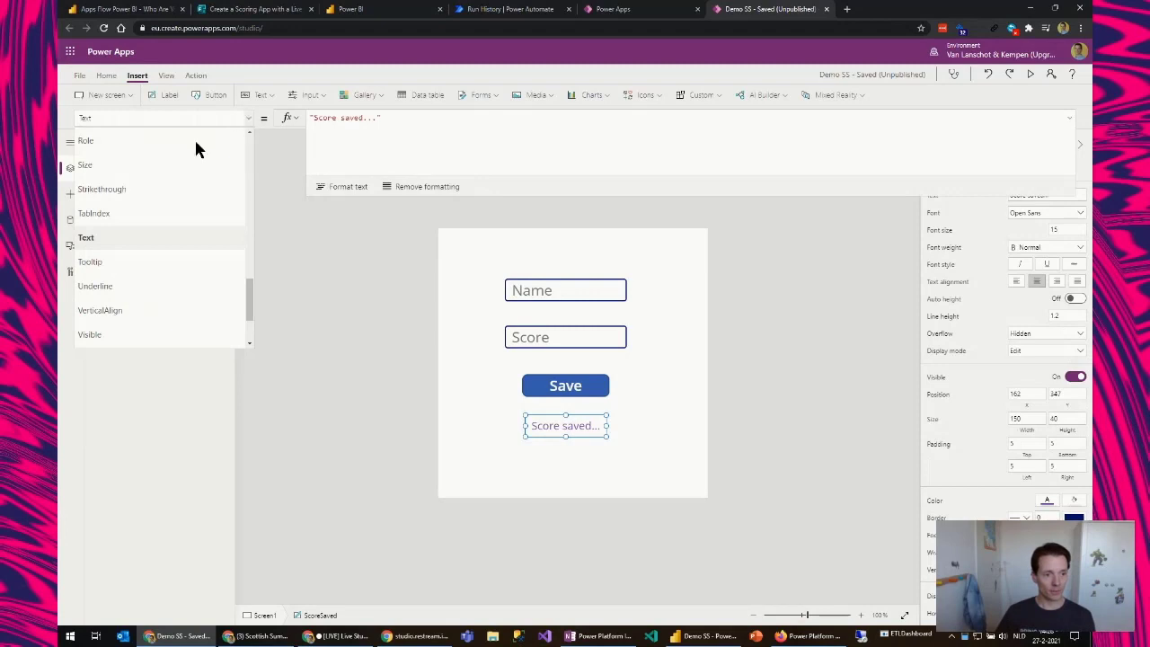
scroll(139, 283, down, 2)
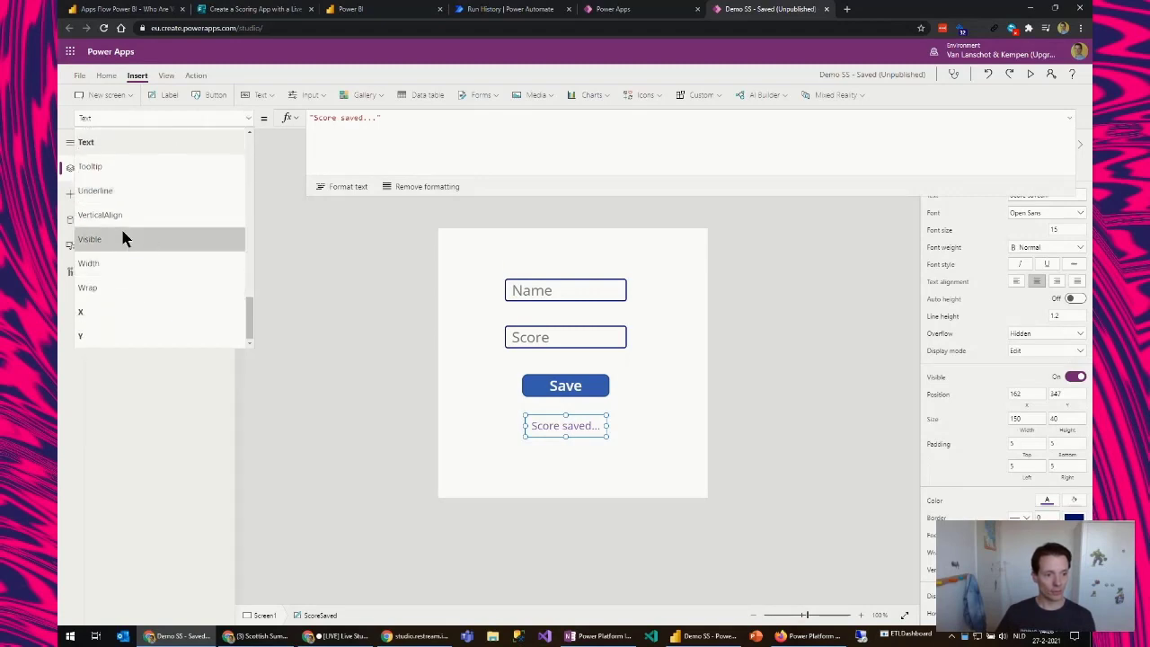
click(123, 238)
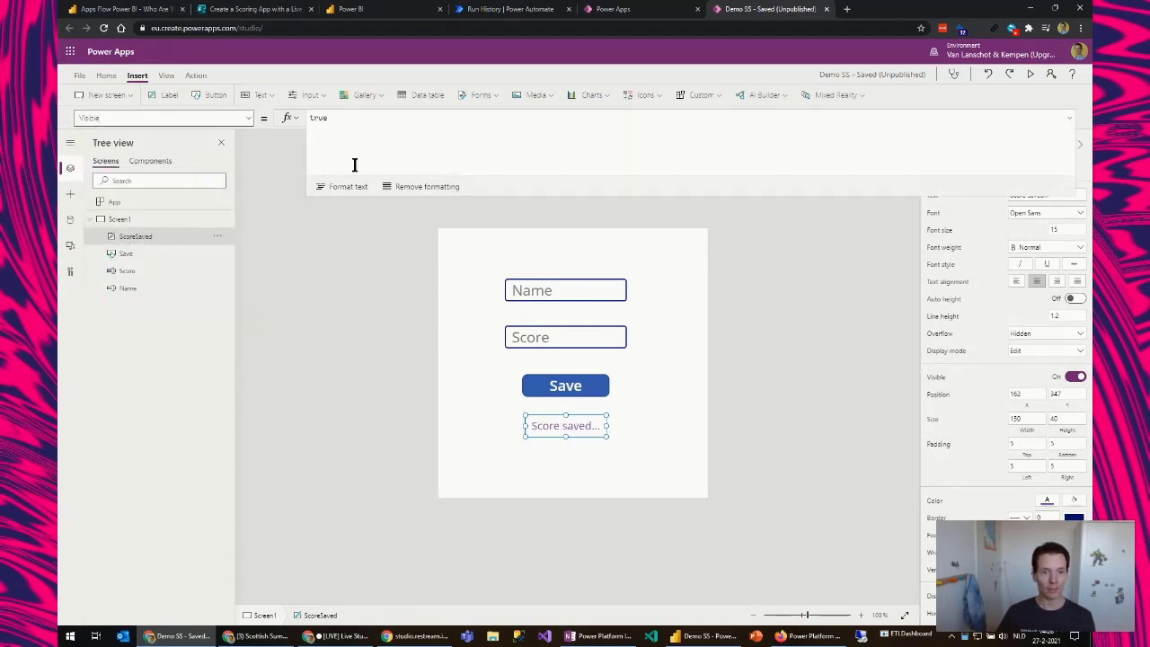
double_click(318, 117)
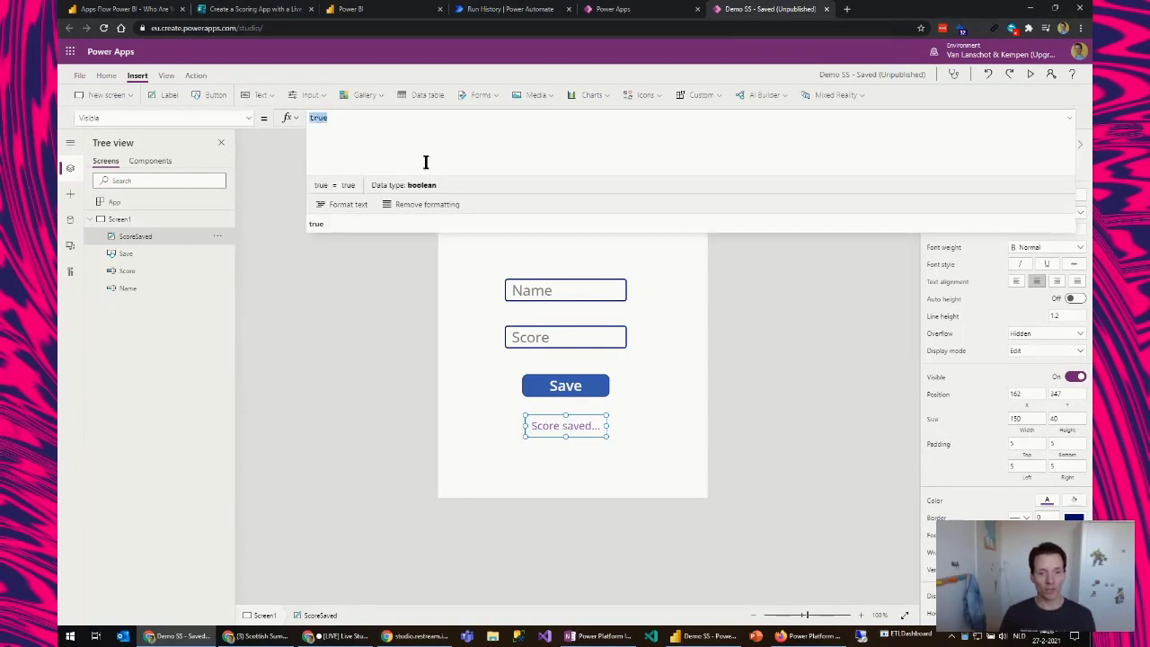
text(gv)
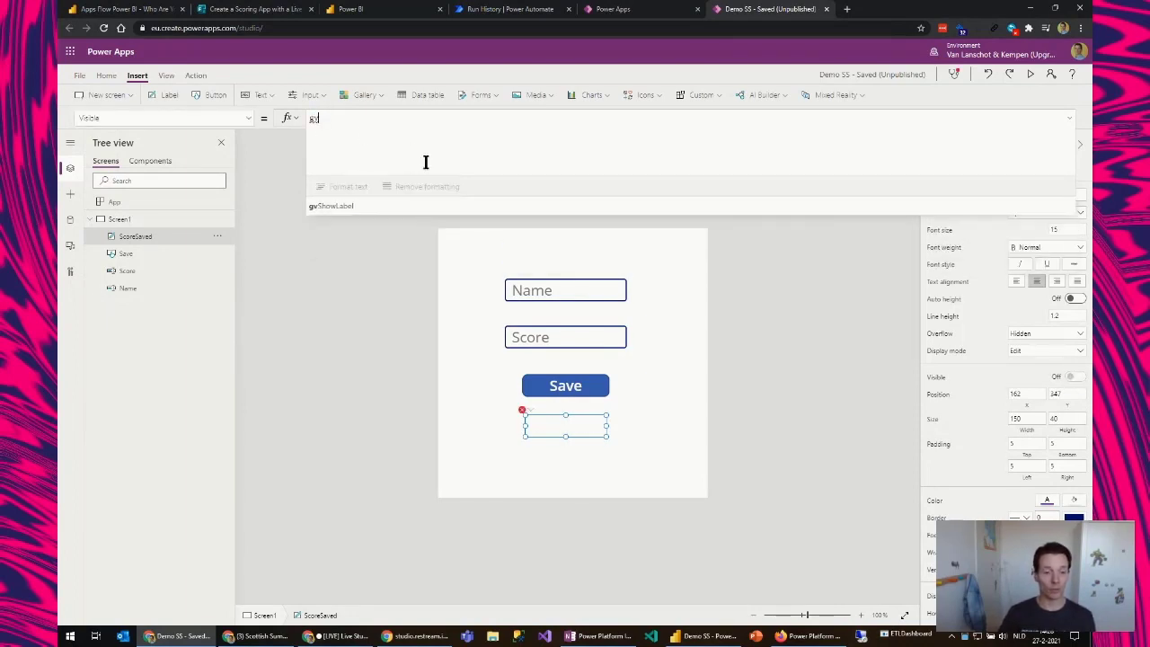
click(340, 206)
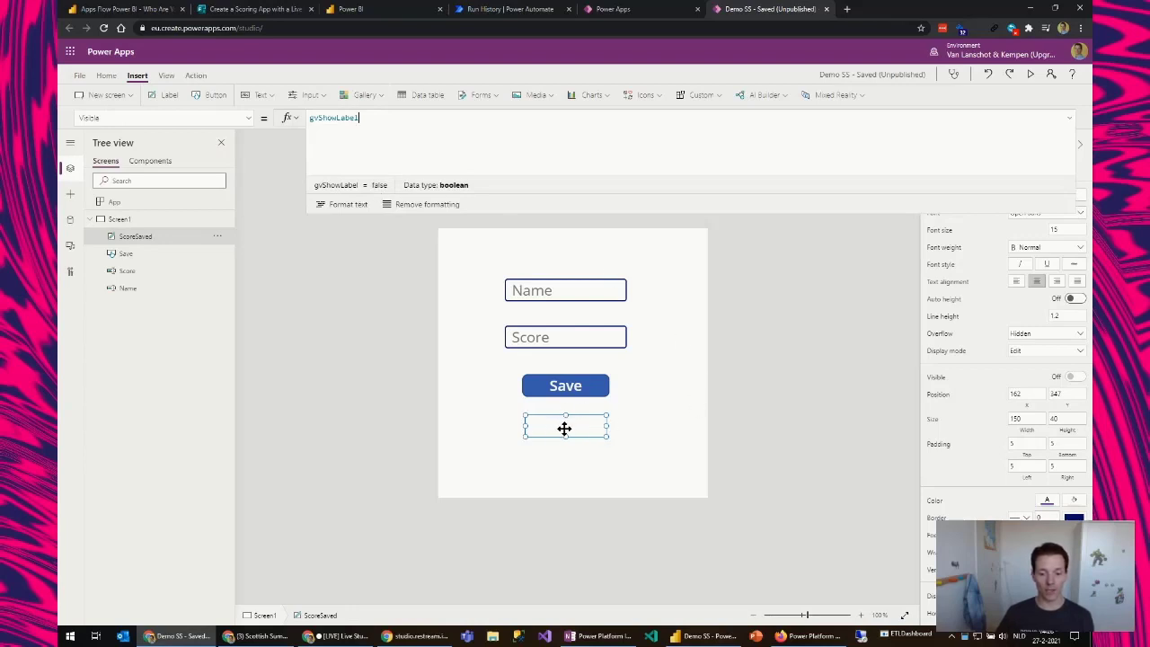
click(322, 341)
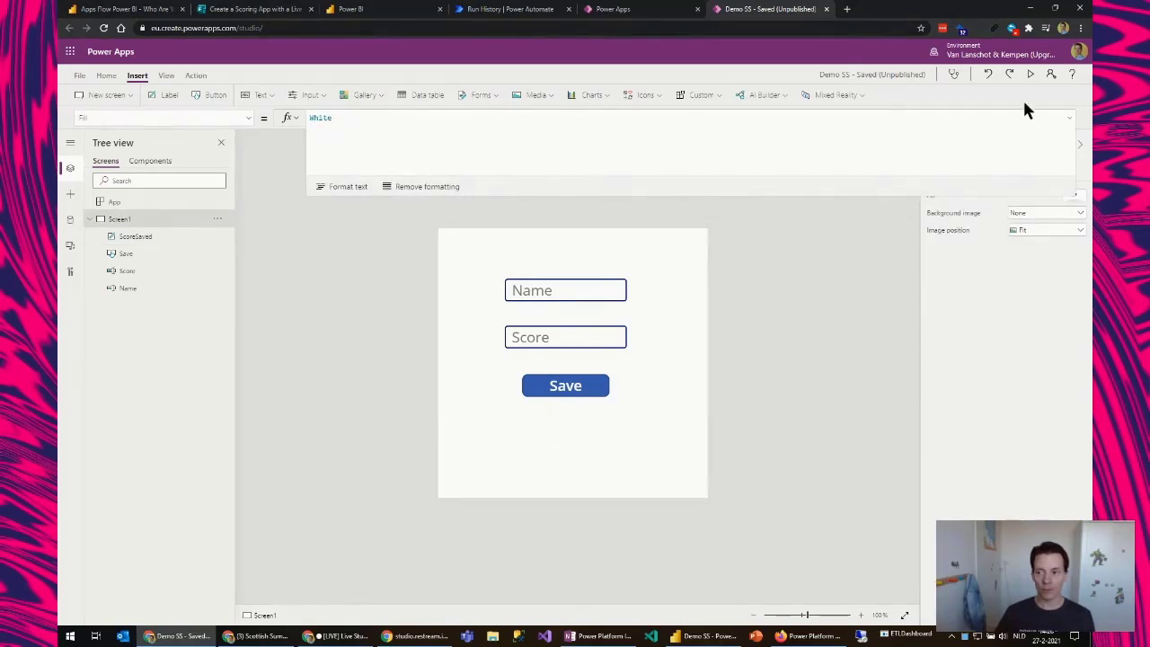
Preview the app and save a test entry with a first name and a score of 3
click(1029, 73)
click(584, 184)
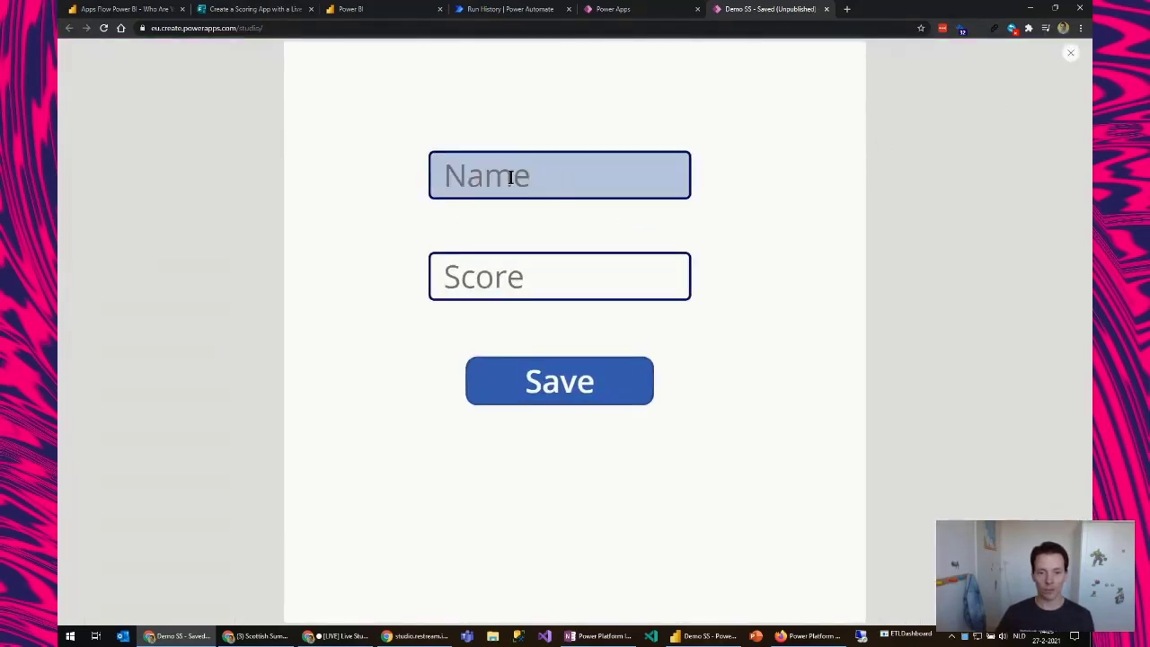
text(Nicky)
key(Tab)
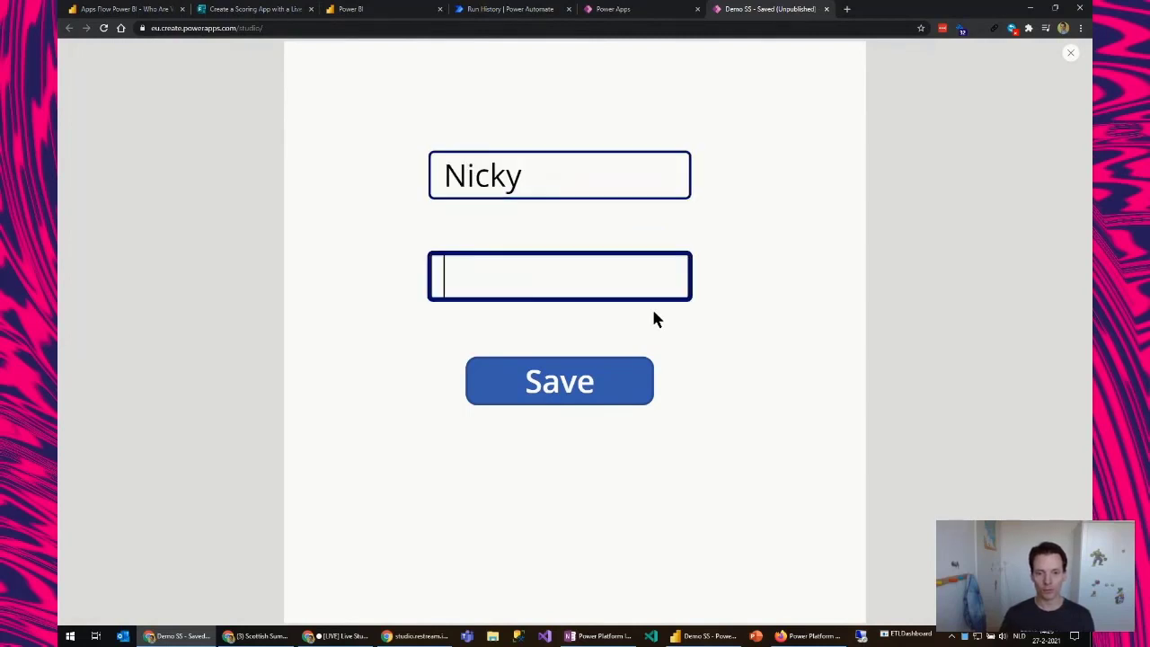
text(3)
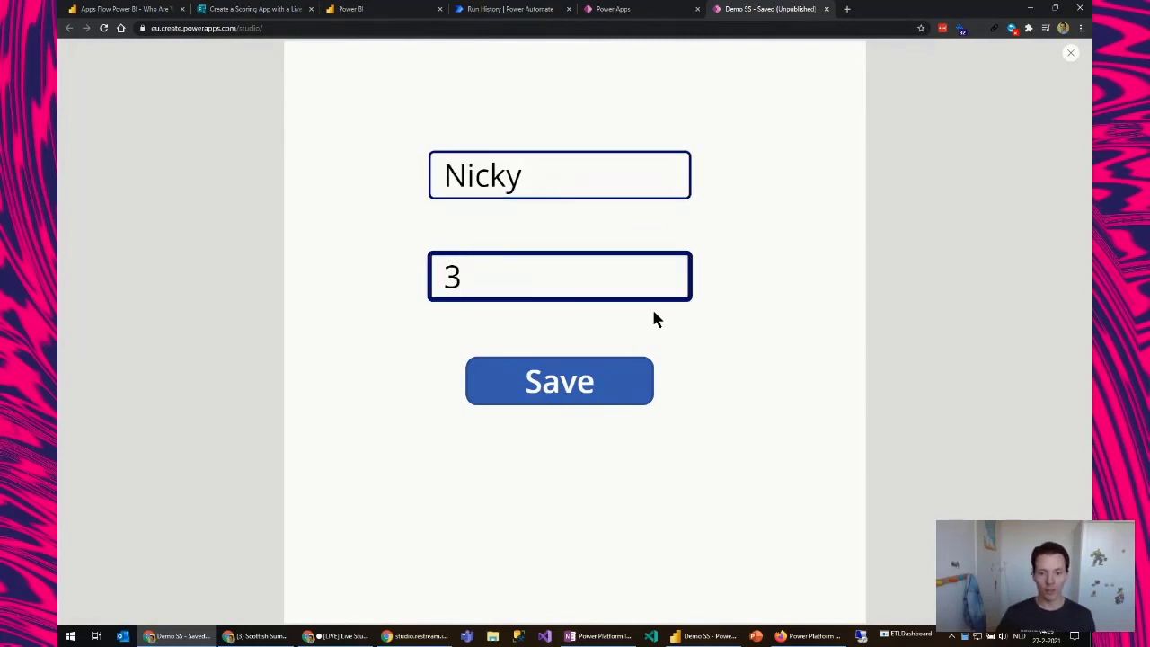
click(559, 386)
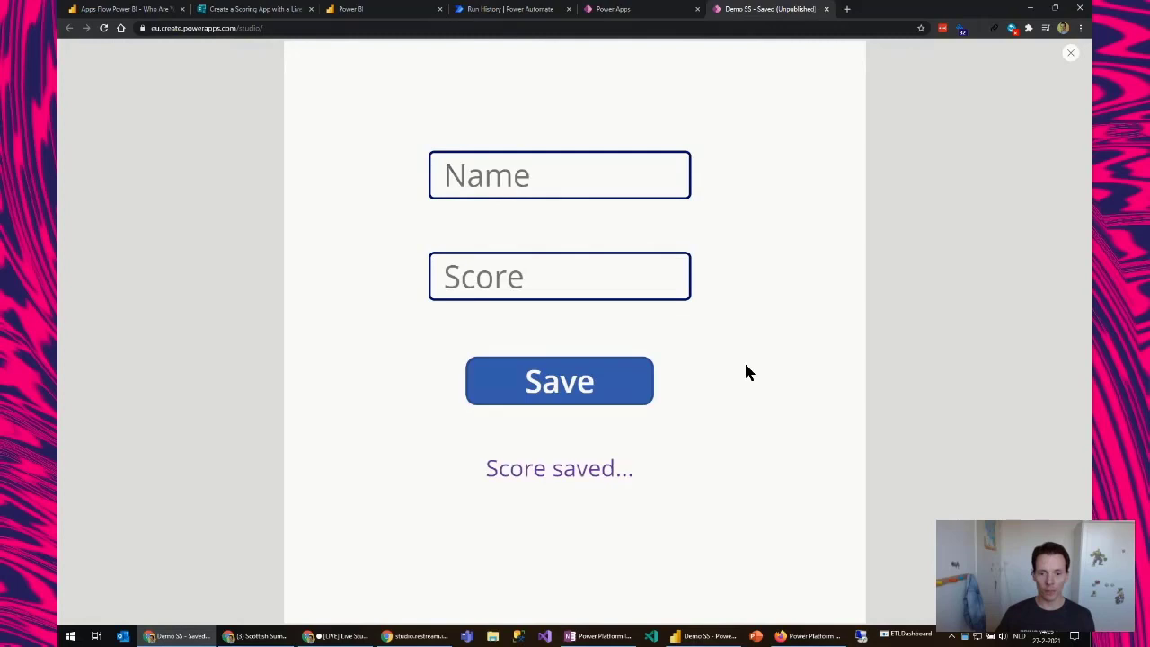
Save a second test entry in the preview with the first name and a score of 5
click(529, 173)
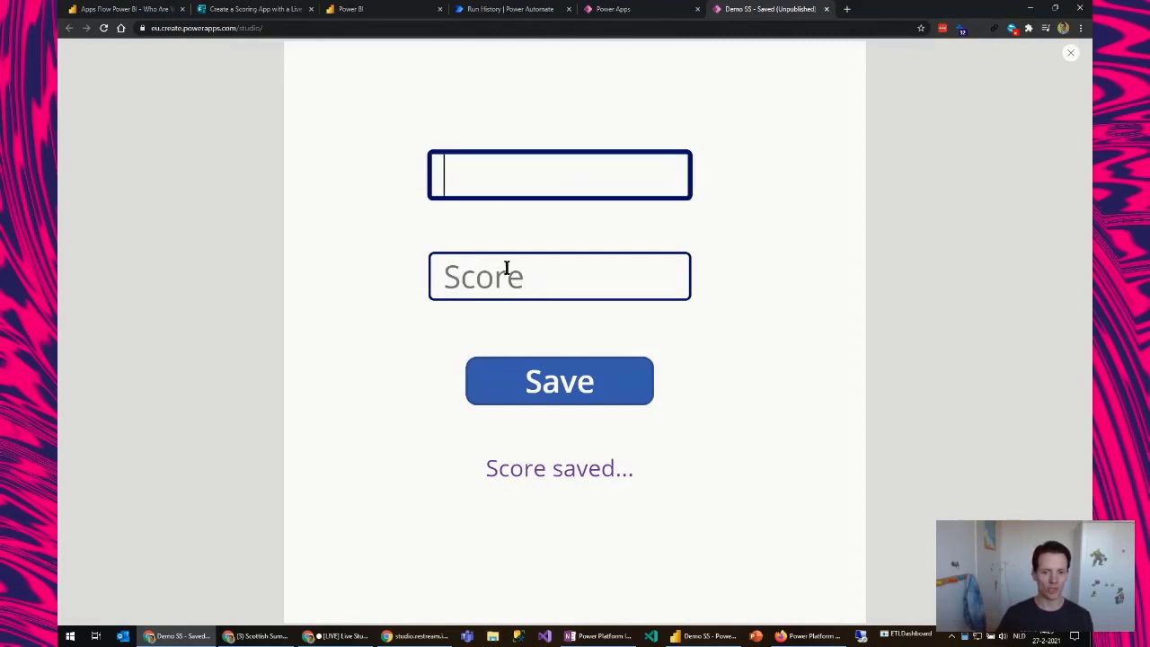
text(Nicky)
key(Tab)
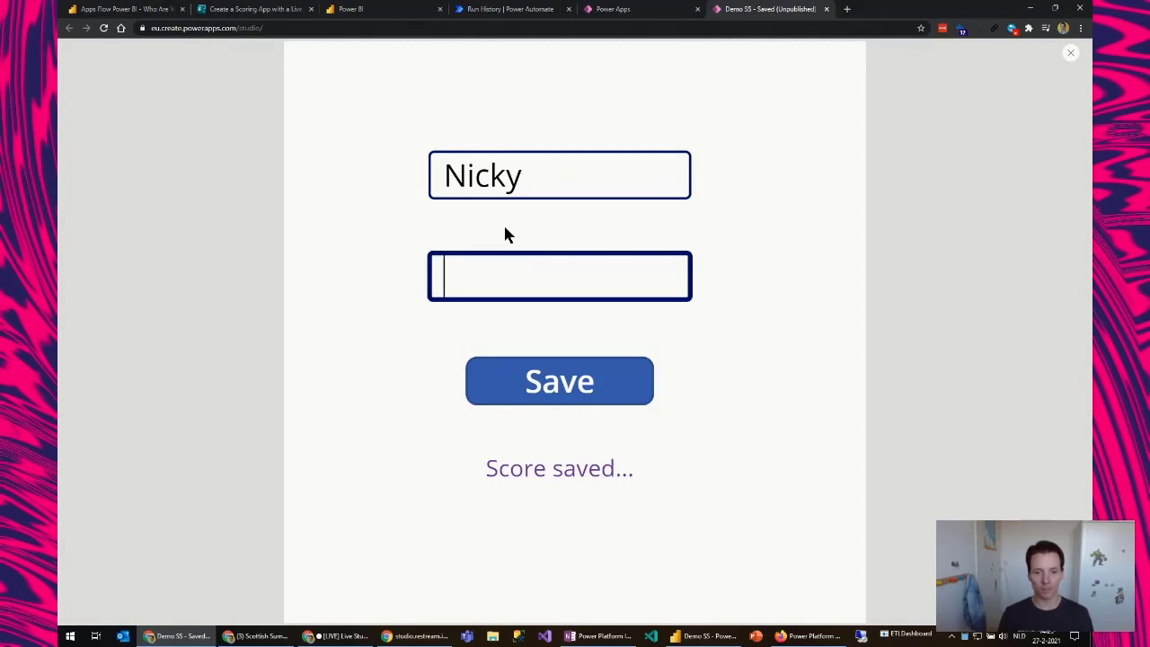
text(5)
click(560, 380)
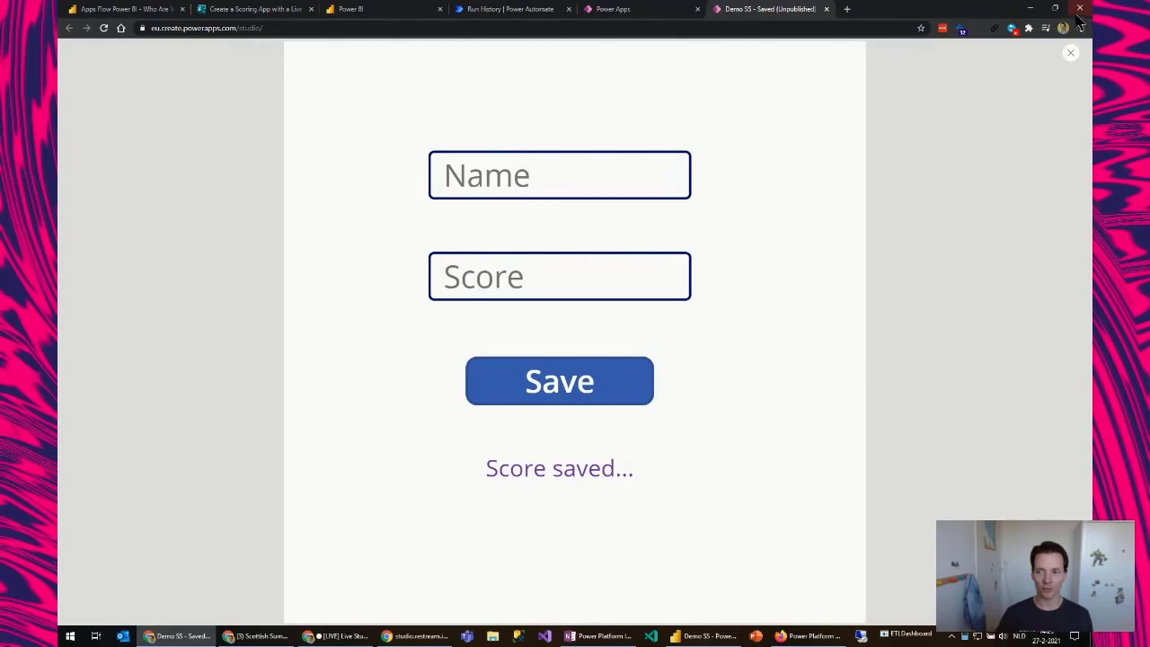
Check how the saved message reacts when the Name and Score inputs are selected, then leave the preview
click(503, 180)
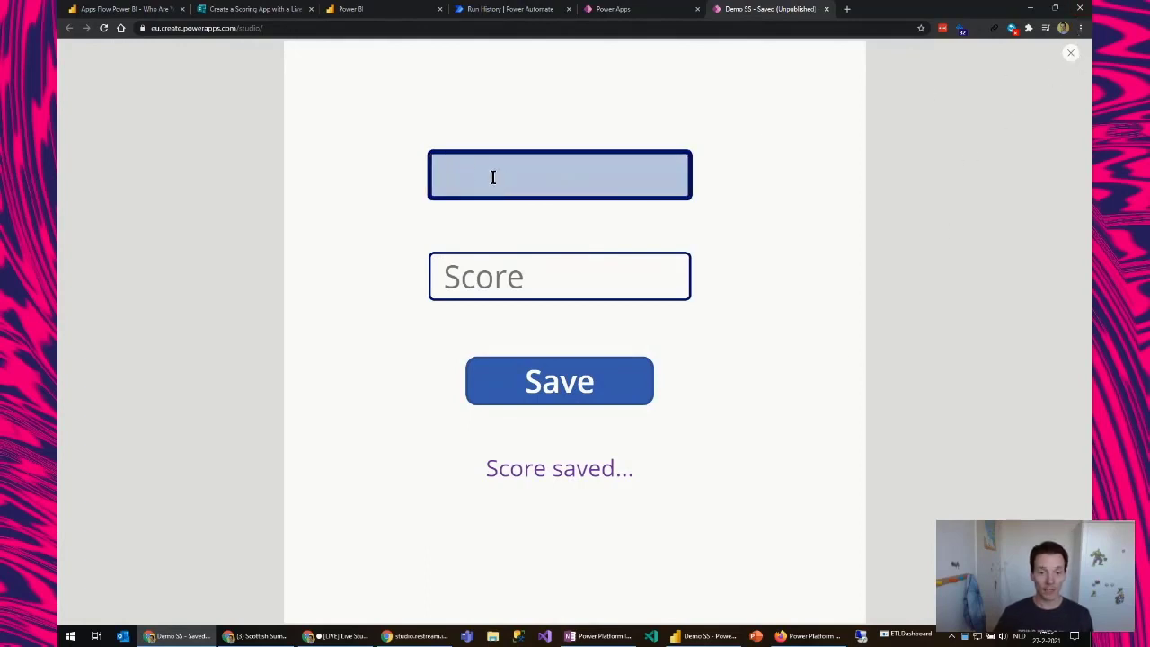
click(496, 269)
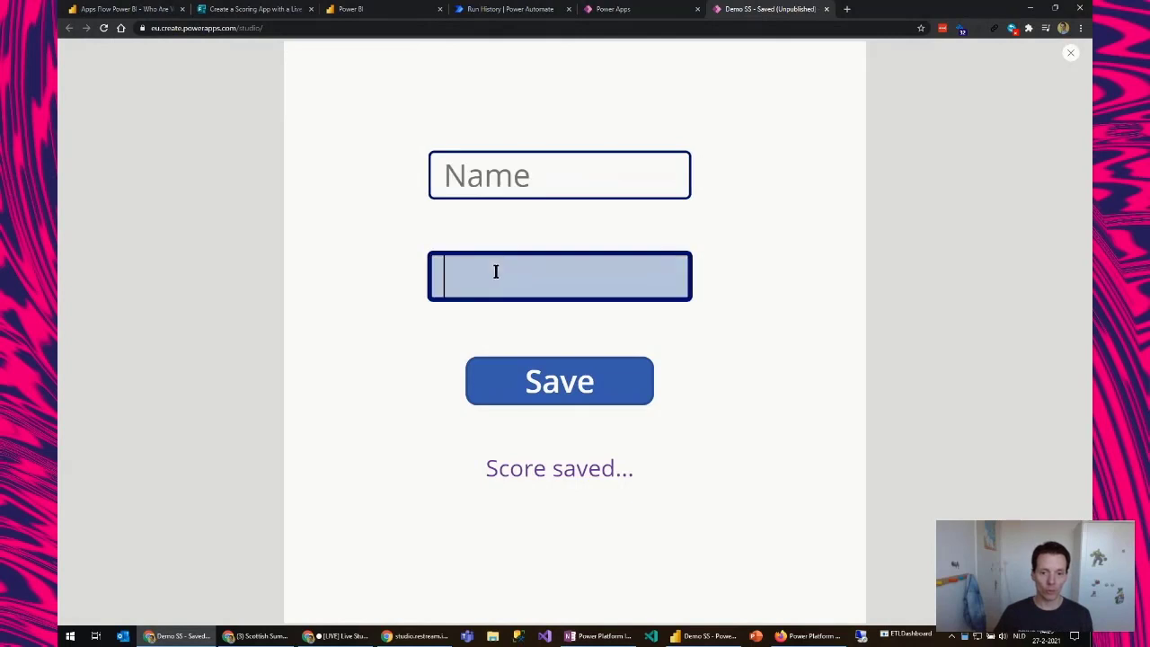
click(499, 180)
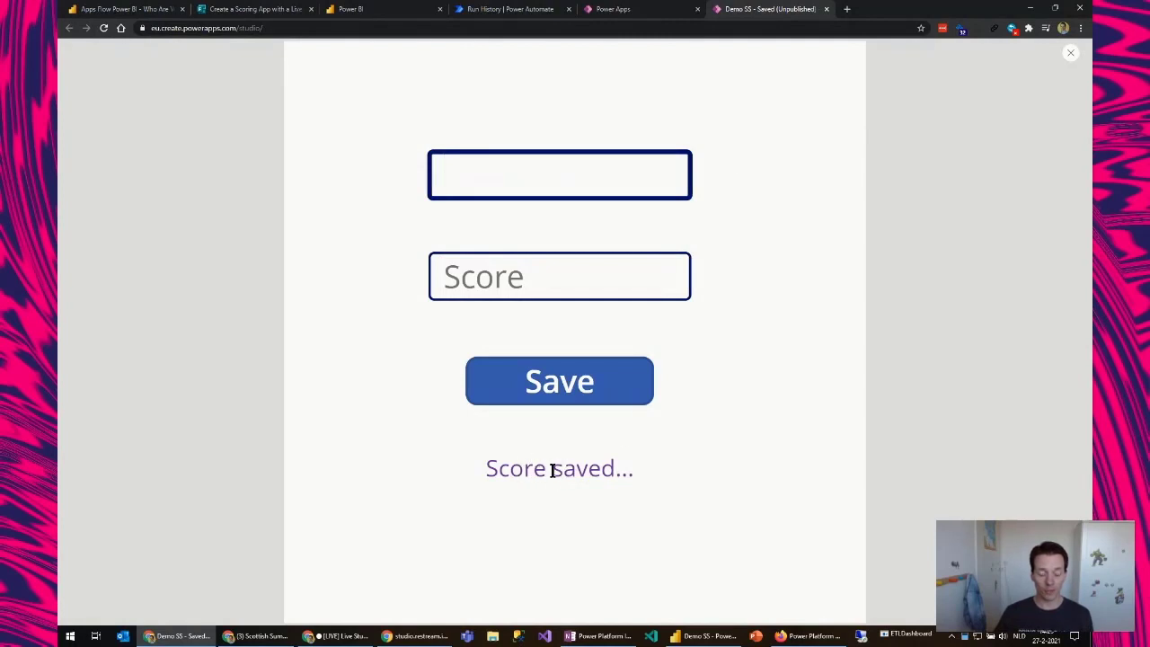
click(969, 144)
key(Escape)
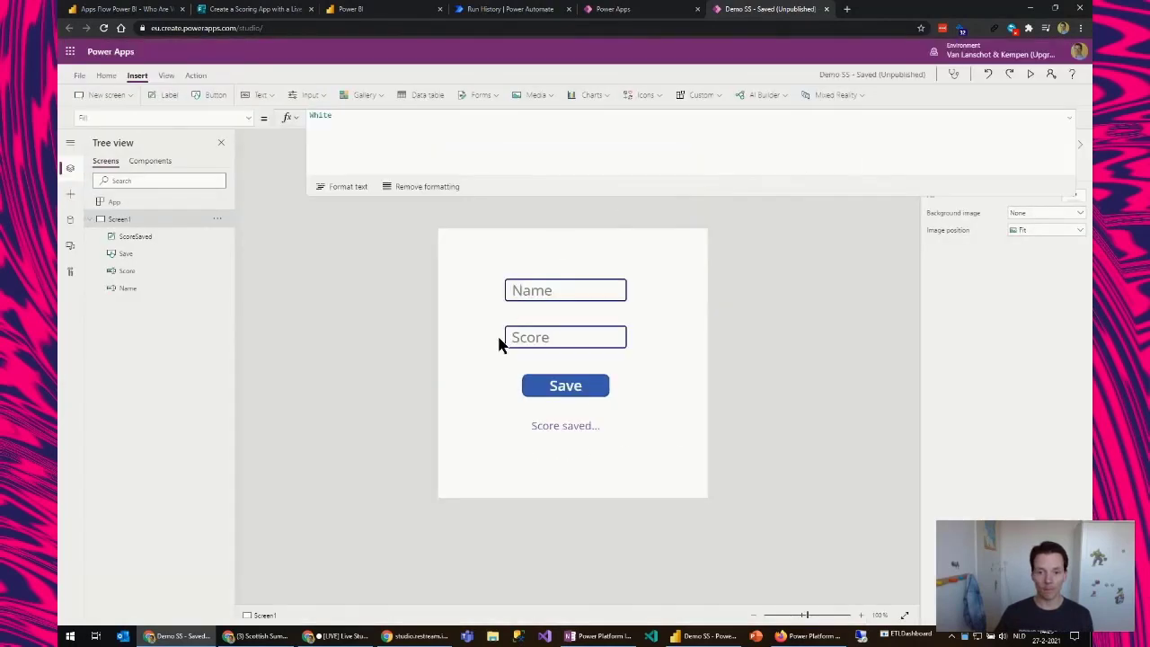
Set the OnSelect property of the Name text input to Set(gvShowLabel, false)
click(542, 289)
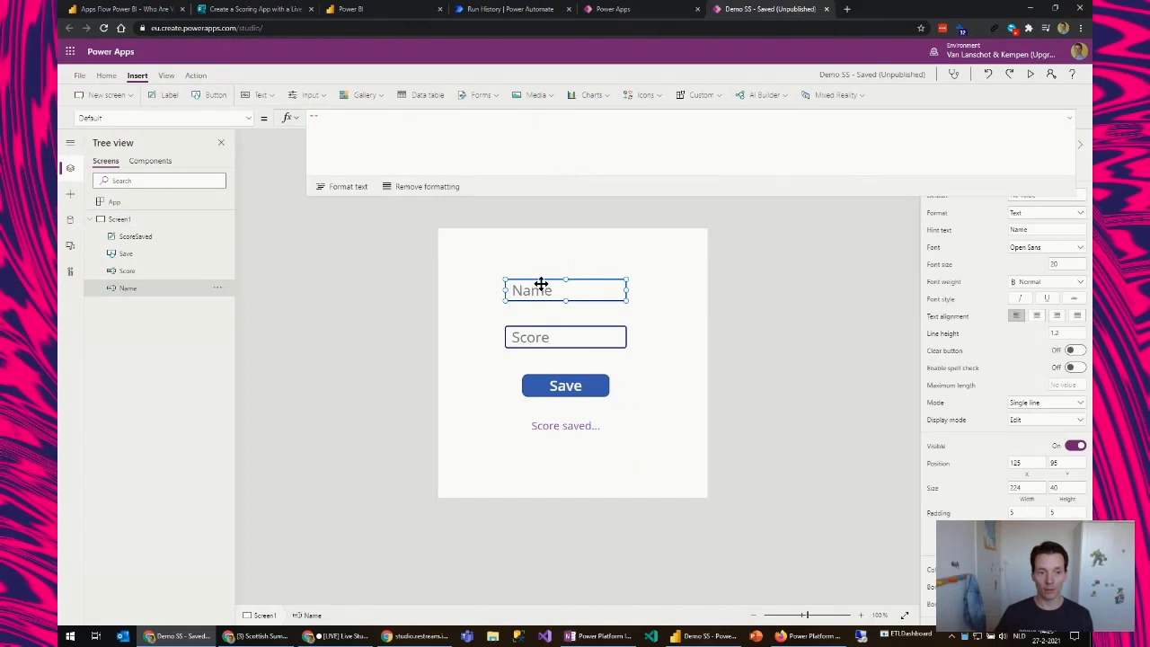
click(248, 118)
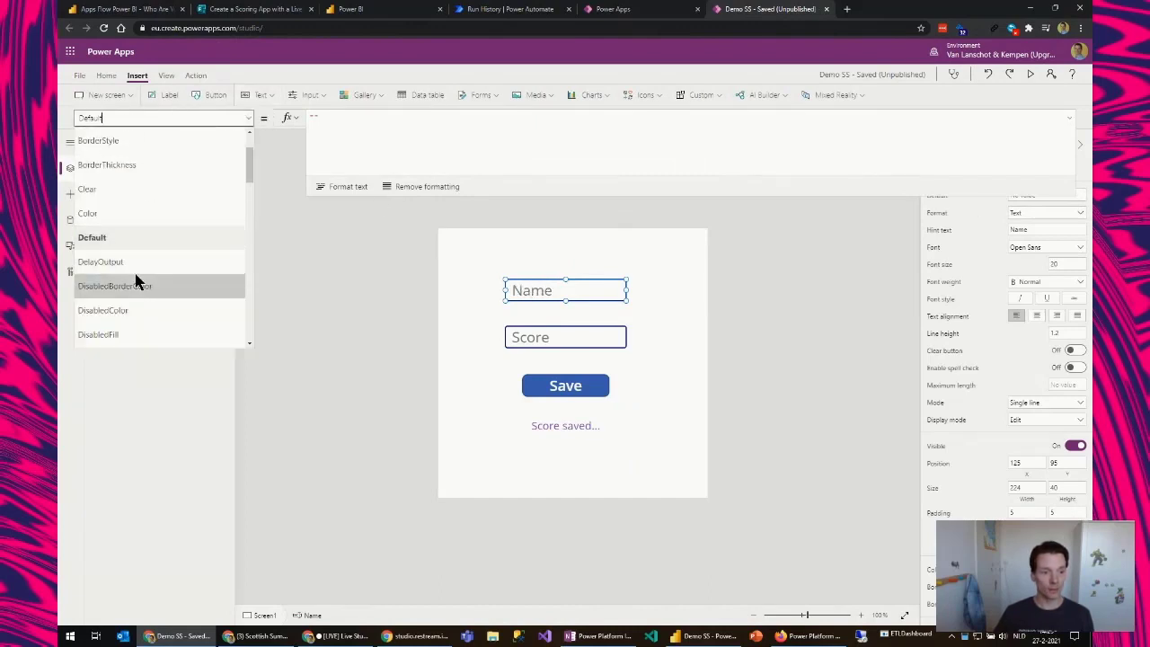
scroll(134, 269, down, 3)
scroll(128, 251, down, 5)
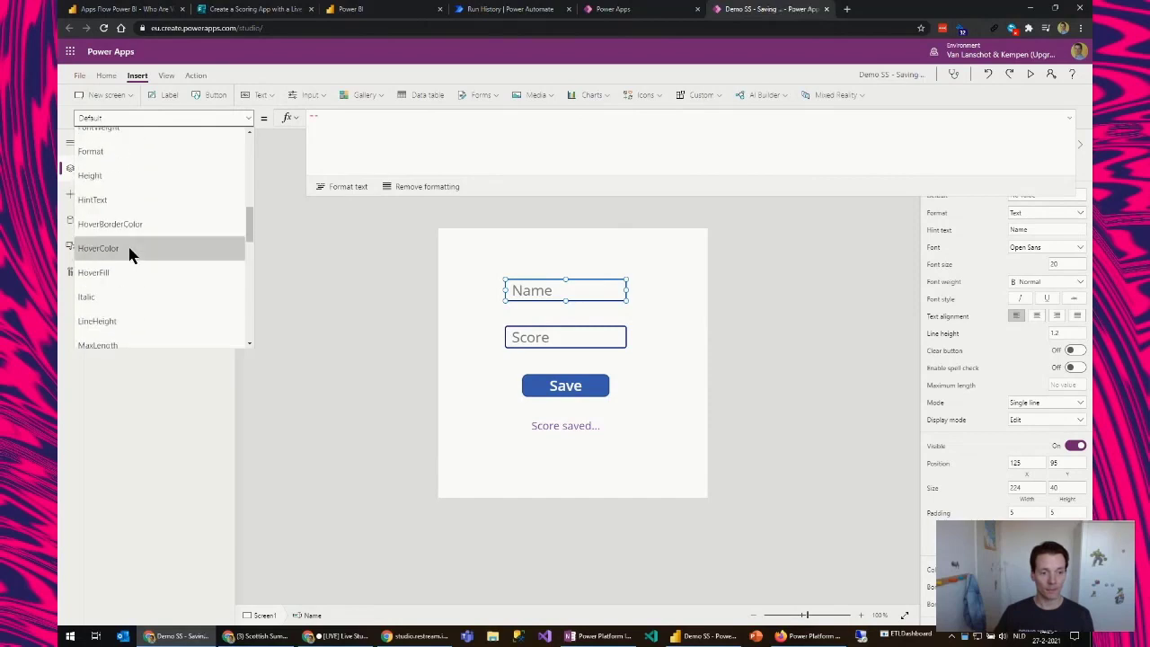
scroll(123, 249, down, 1)
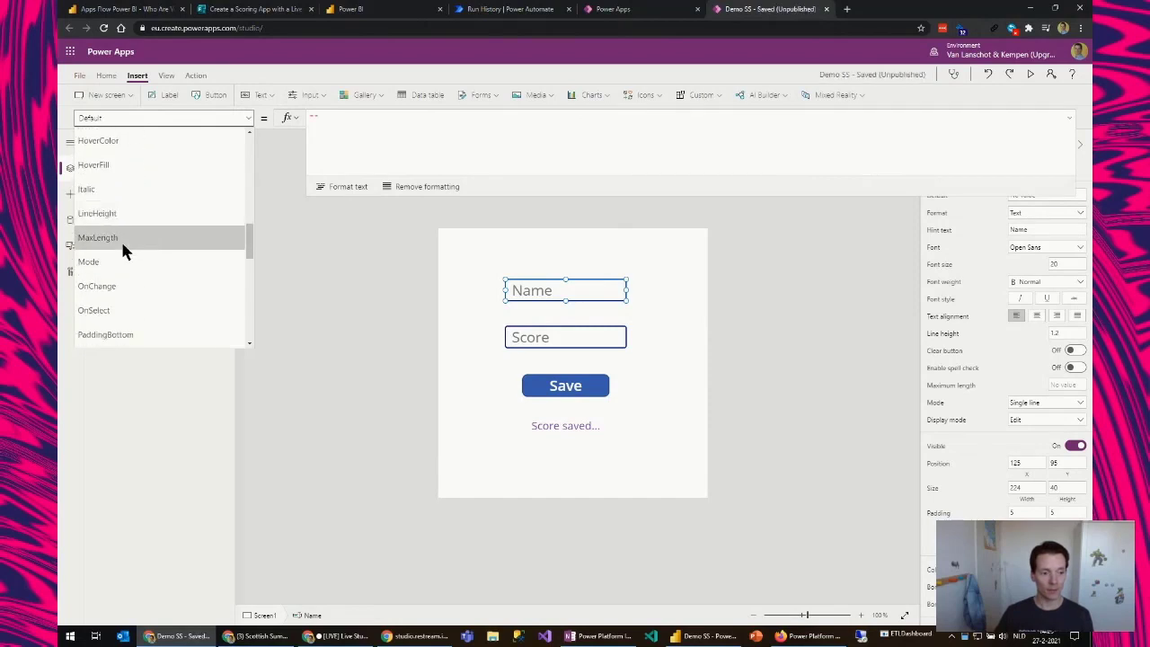
click(113, 309)
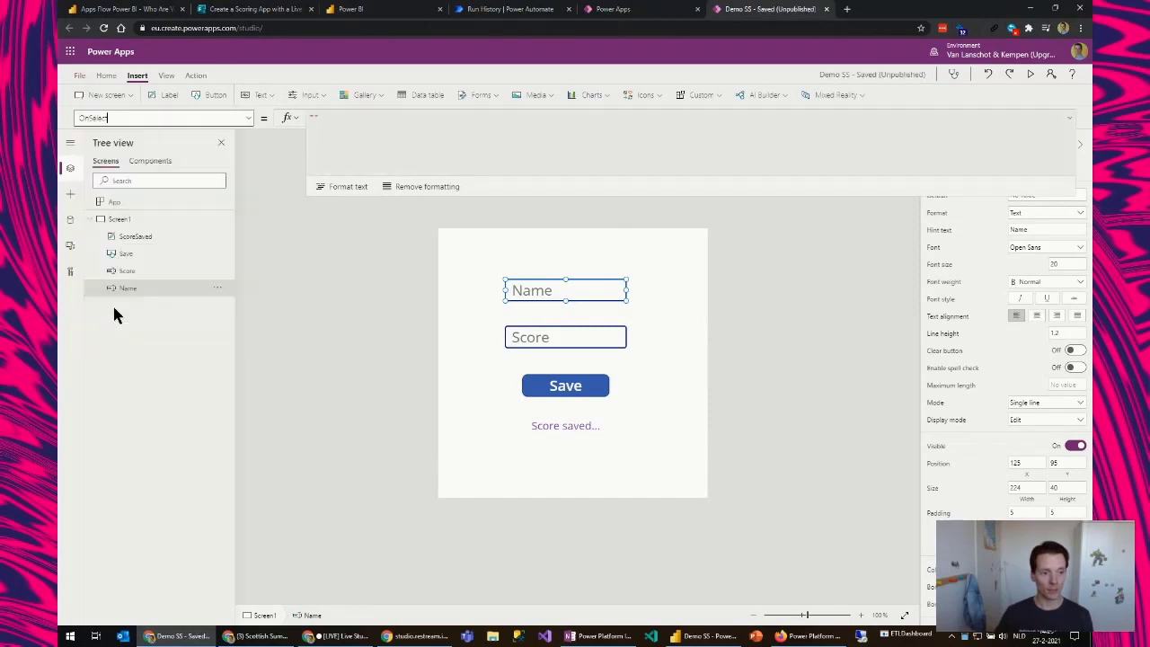
double_click(352, 120)
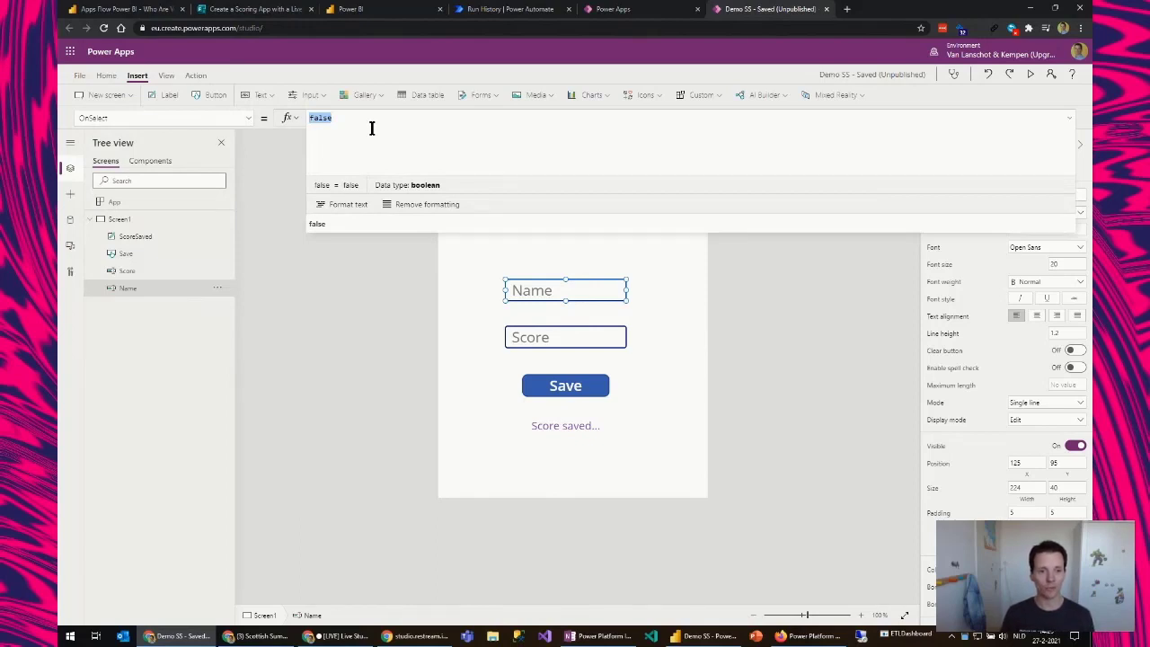
text(Set()
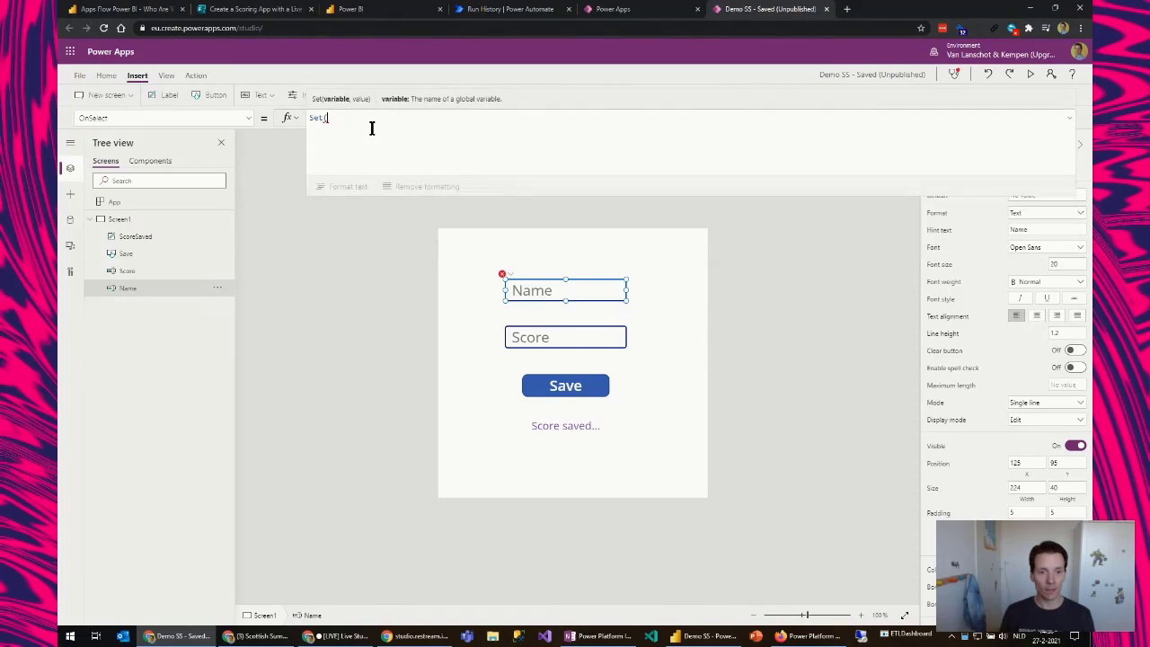
text(gv)
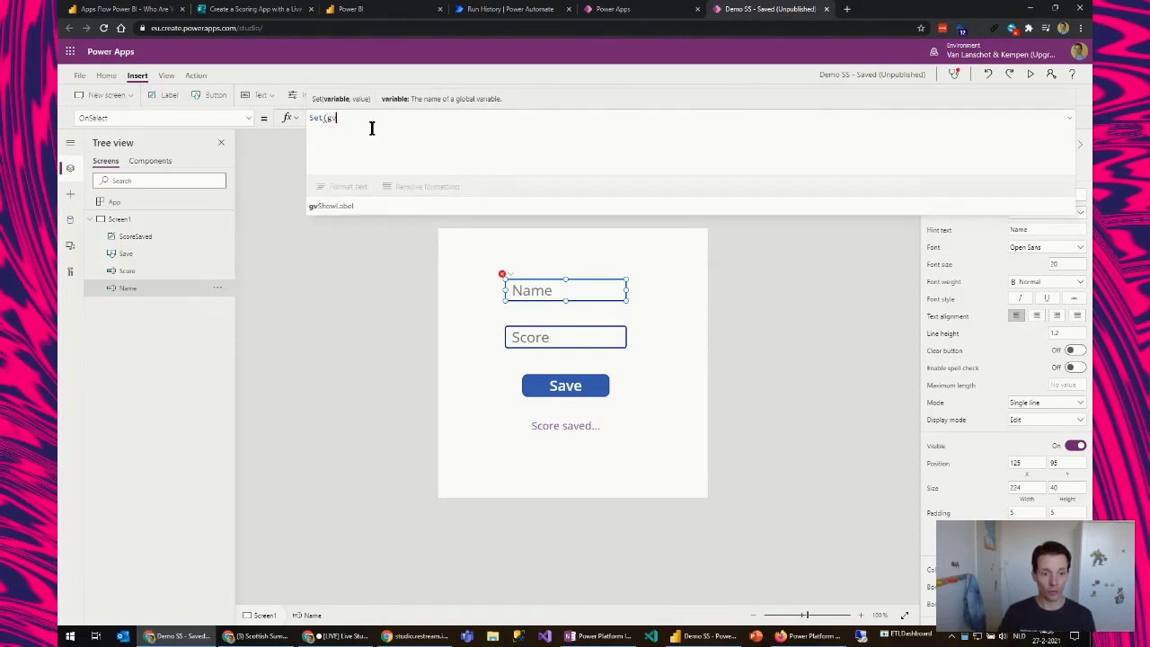
click(338, 207)
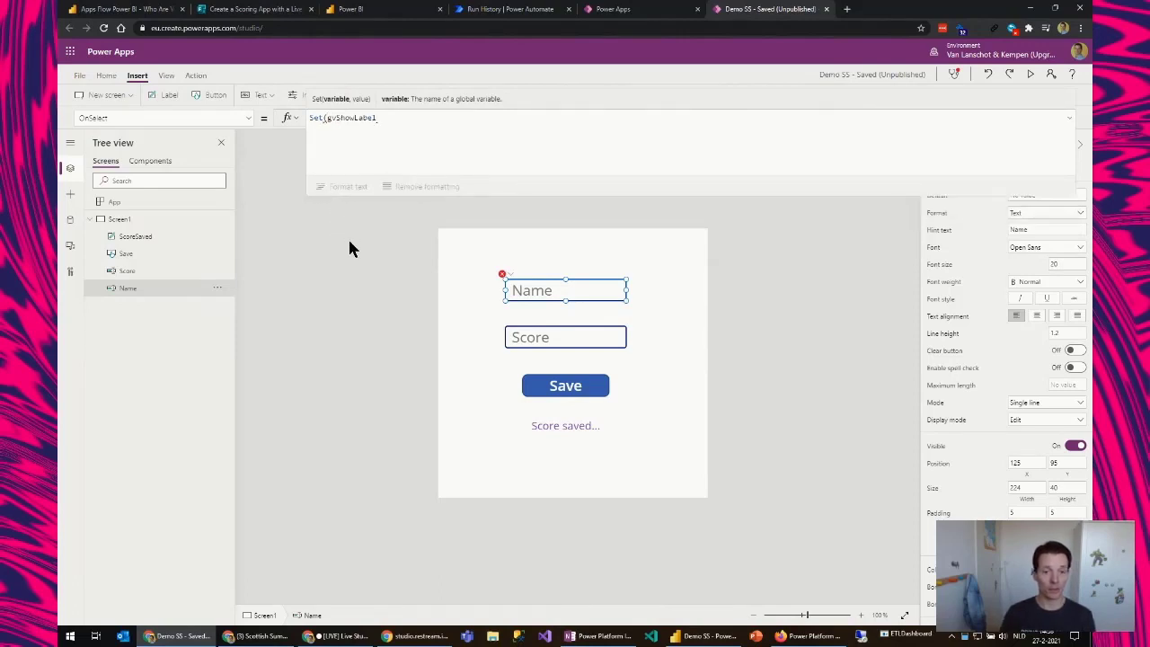
text(, )
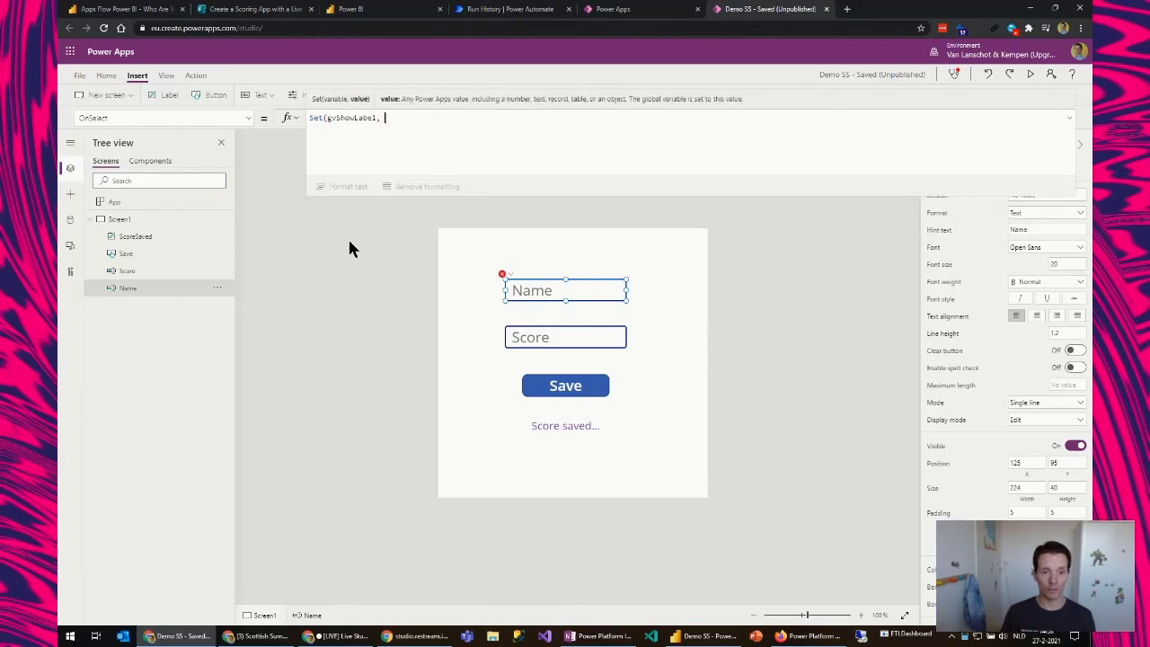
text(false)
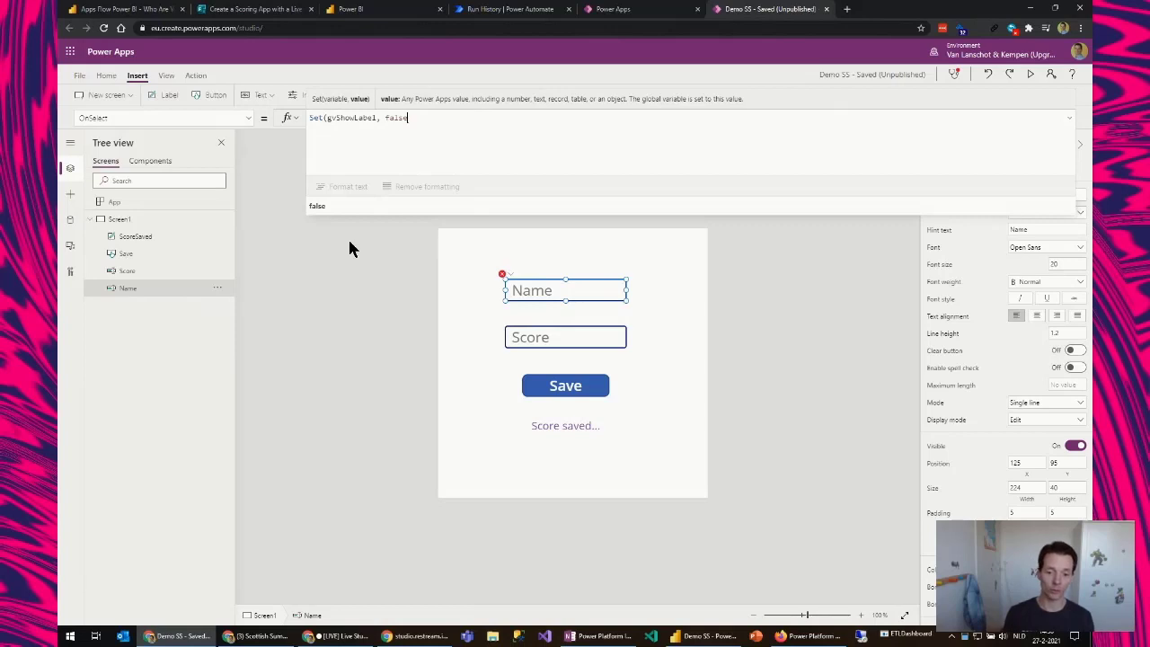
text())
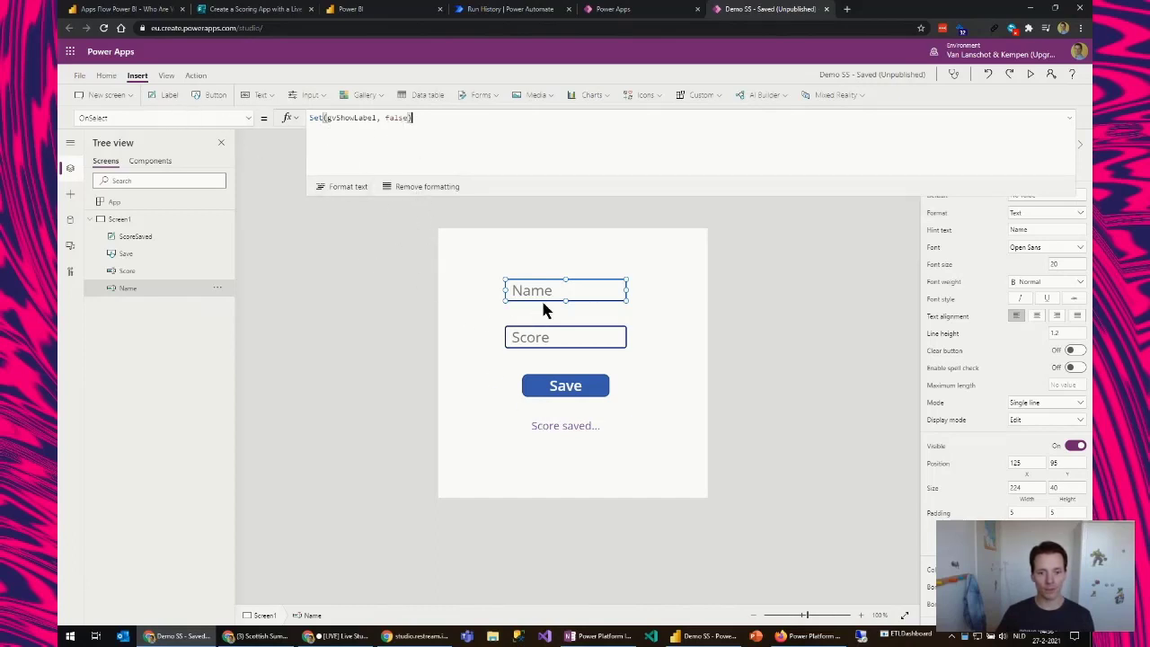
Copy the Name input's OnSelect formula Set(gvShowLabel, false) into the Score input's OnSelect property and deselect the input
drag(369, 122, 308, 118)
key(ctrl+c)
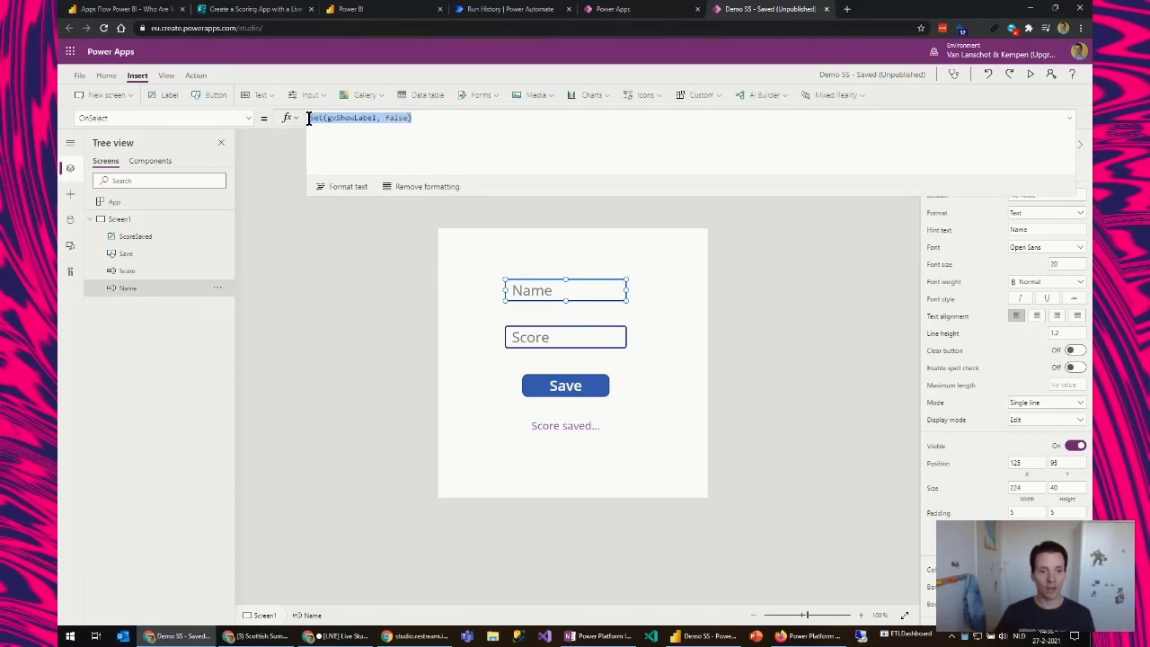
click(549, 338)
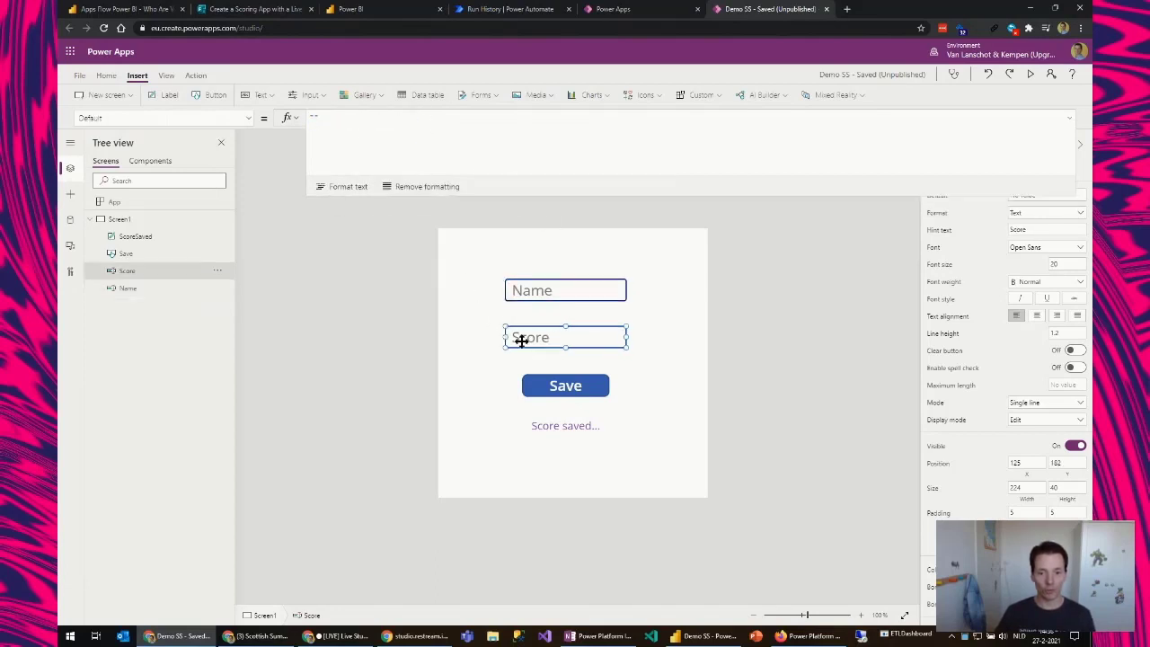
click(218, 118)
text(Default)
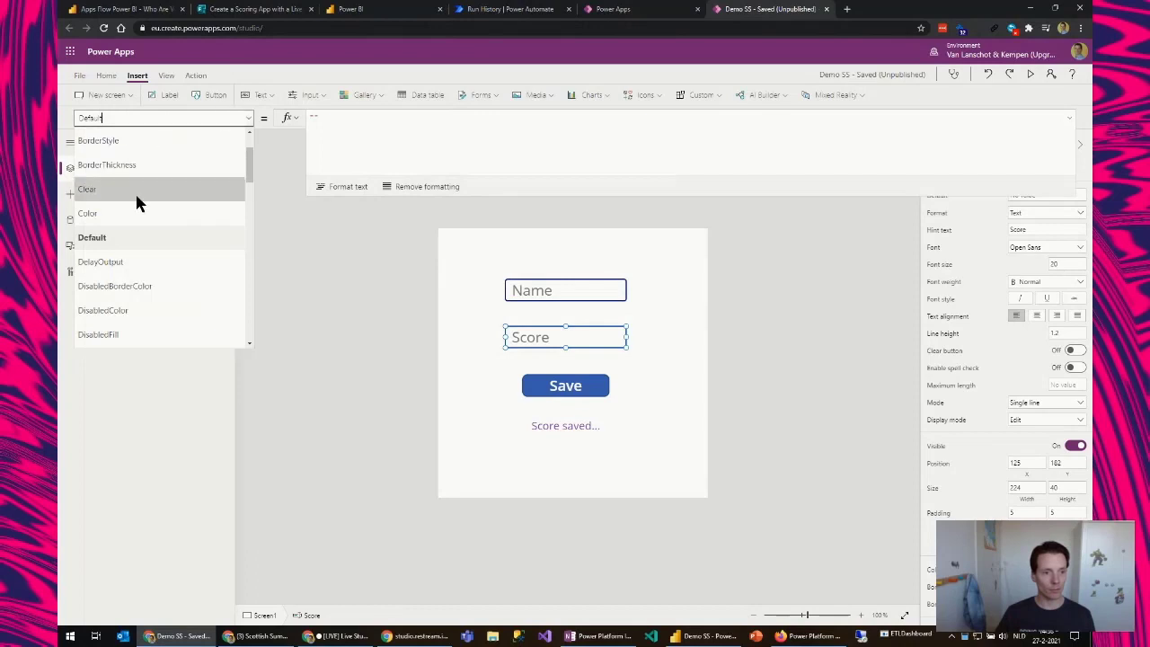
scroll(134, 251, down, 5)
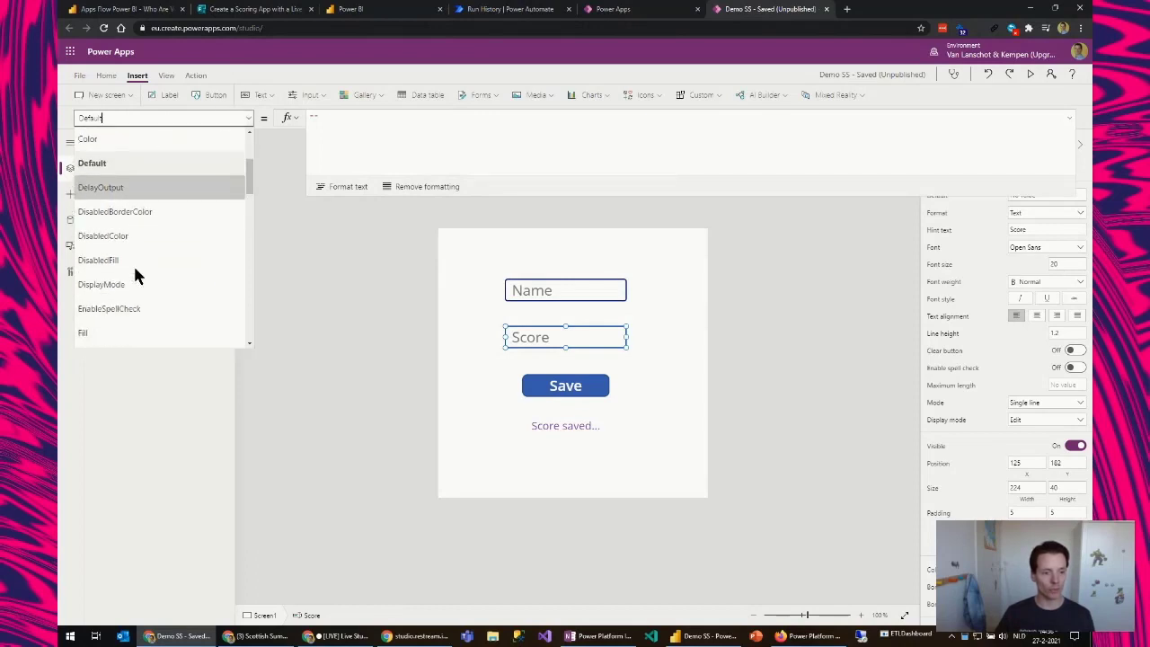
scroll(135, 279, down, 3)
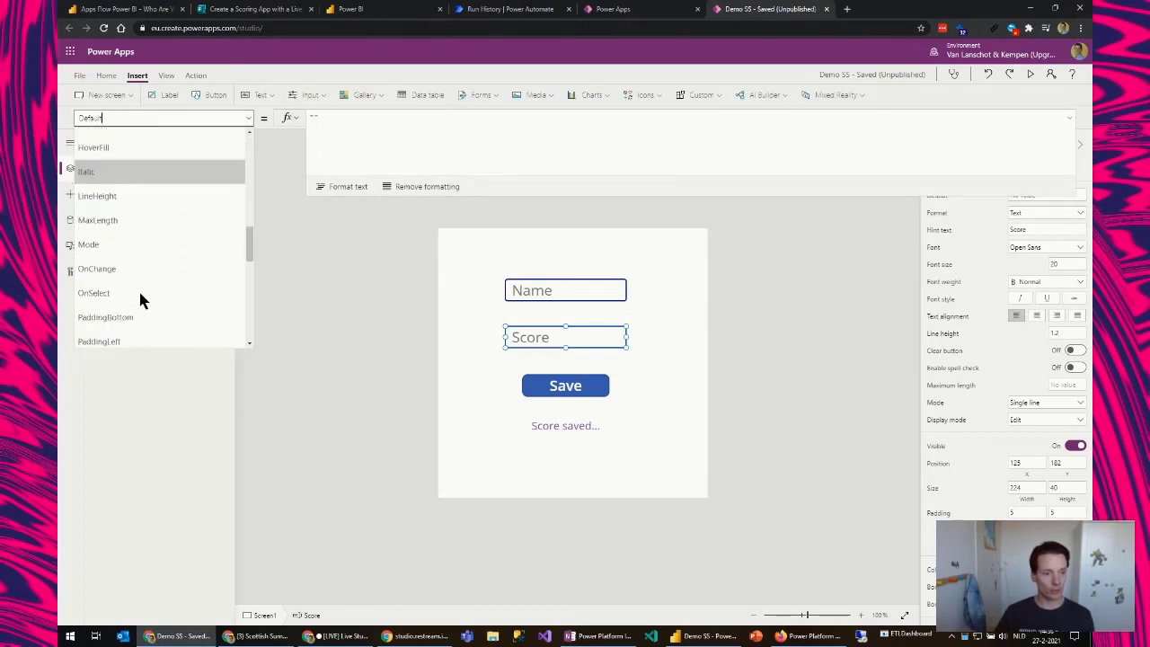
click(129, 255)
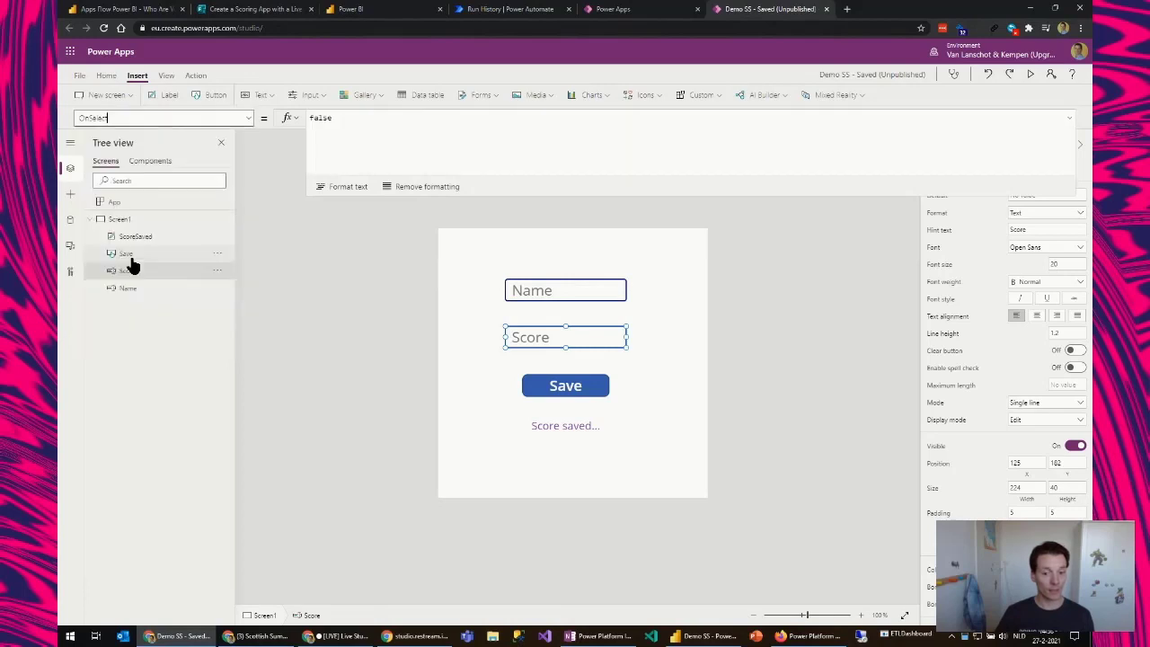
click(369, 134)
key(ctrl+a)
key(ctrl+v)
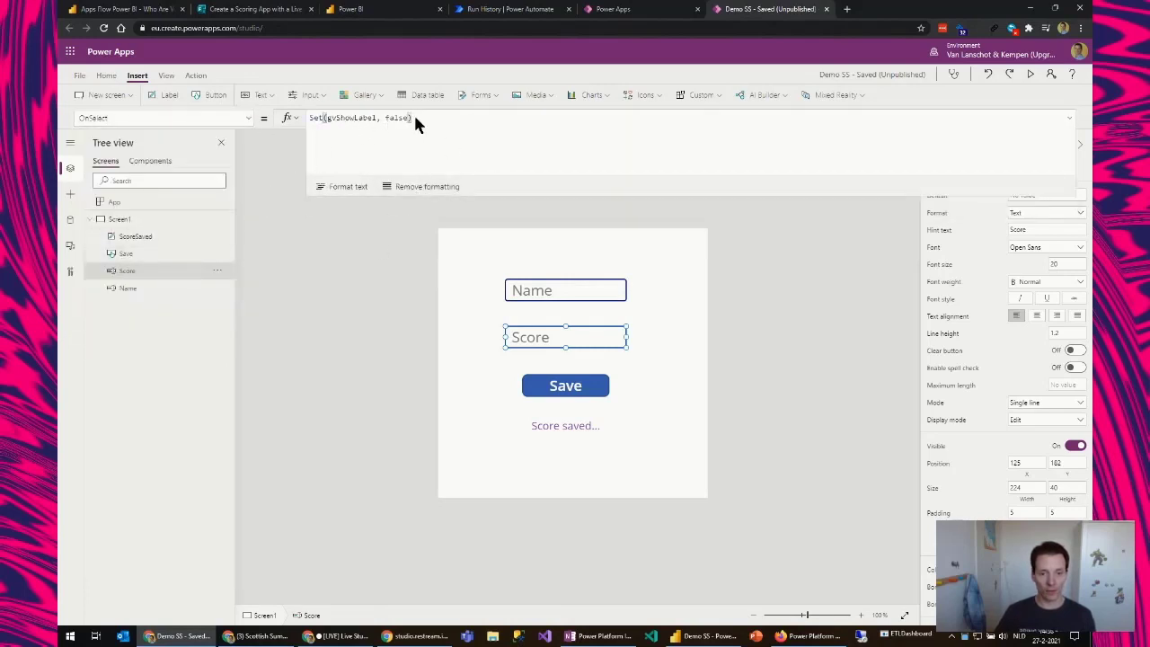
click(364, 335)
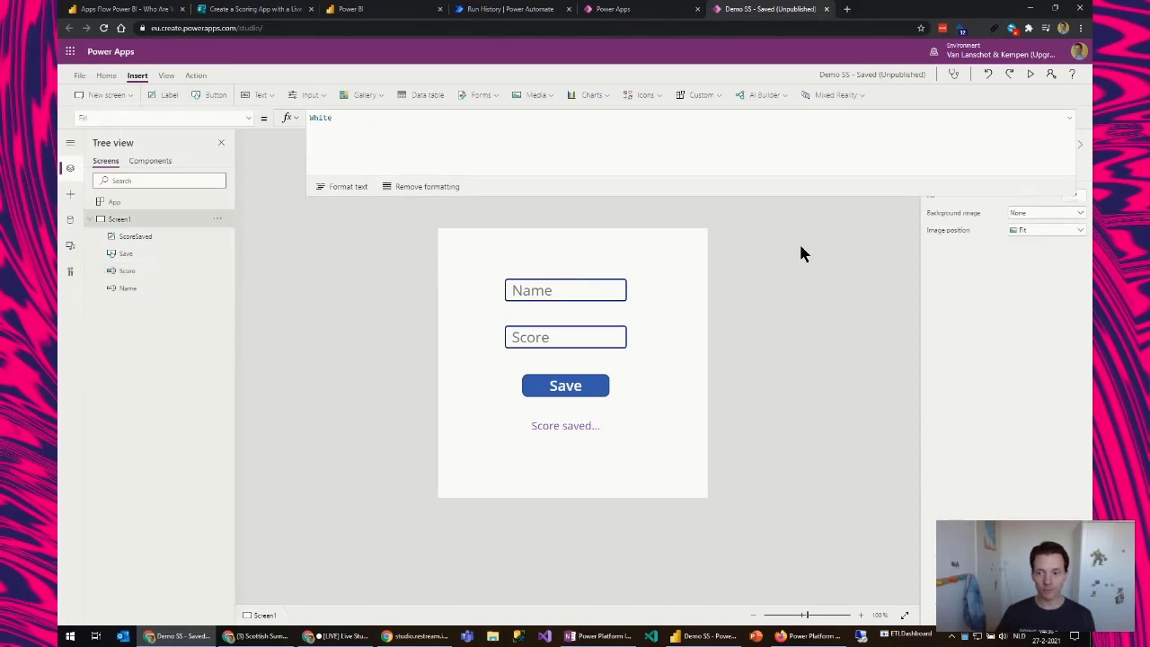
Preview the app and save a test entry with a first name and a score of 1
click(1032, 75)
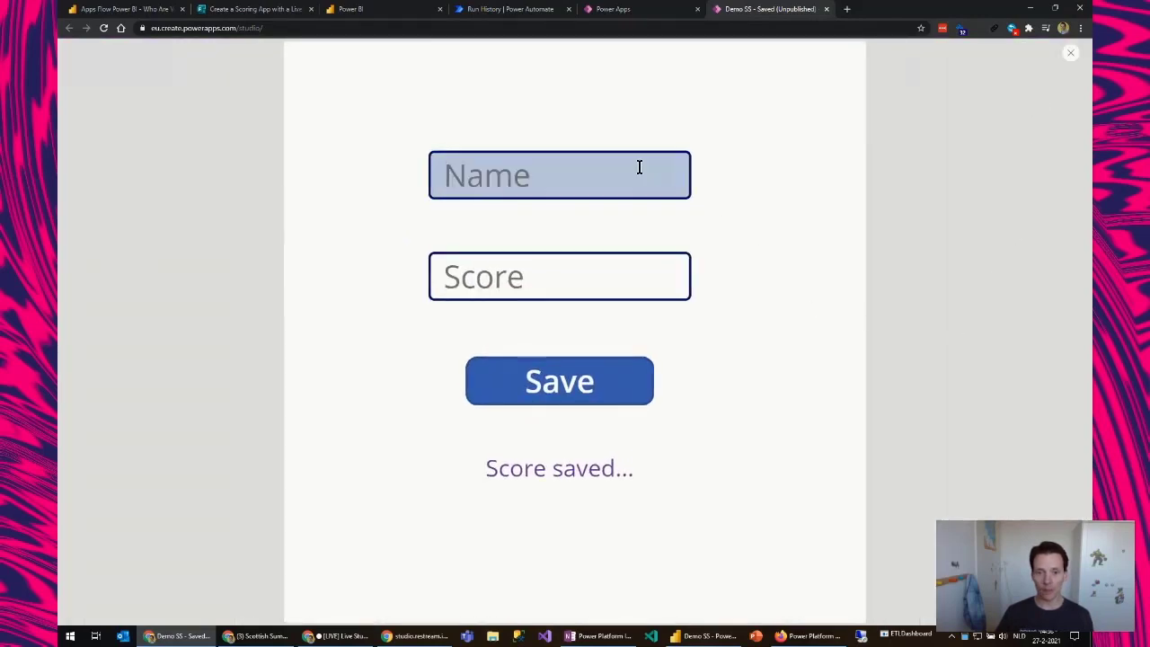
click(500, 180)
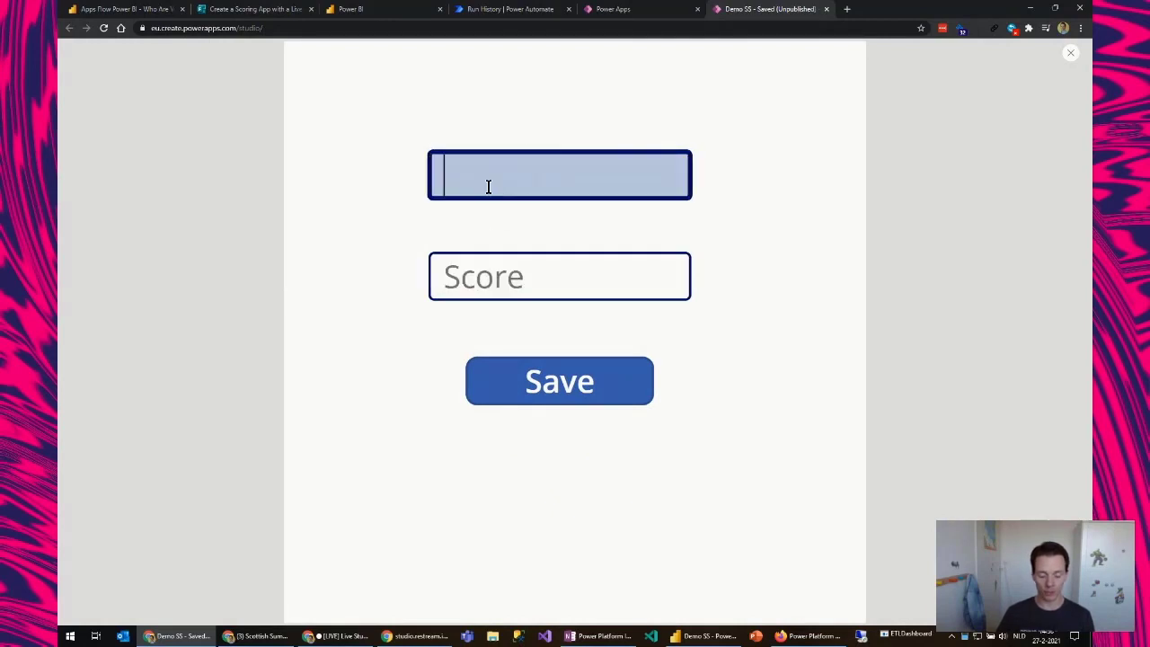
text(Nicky)
key(Tab)
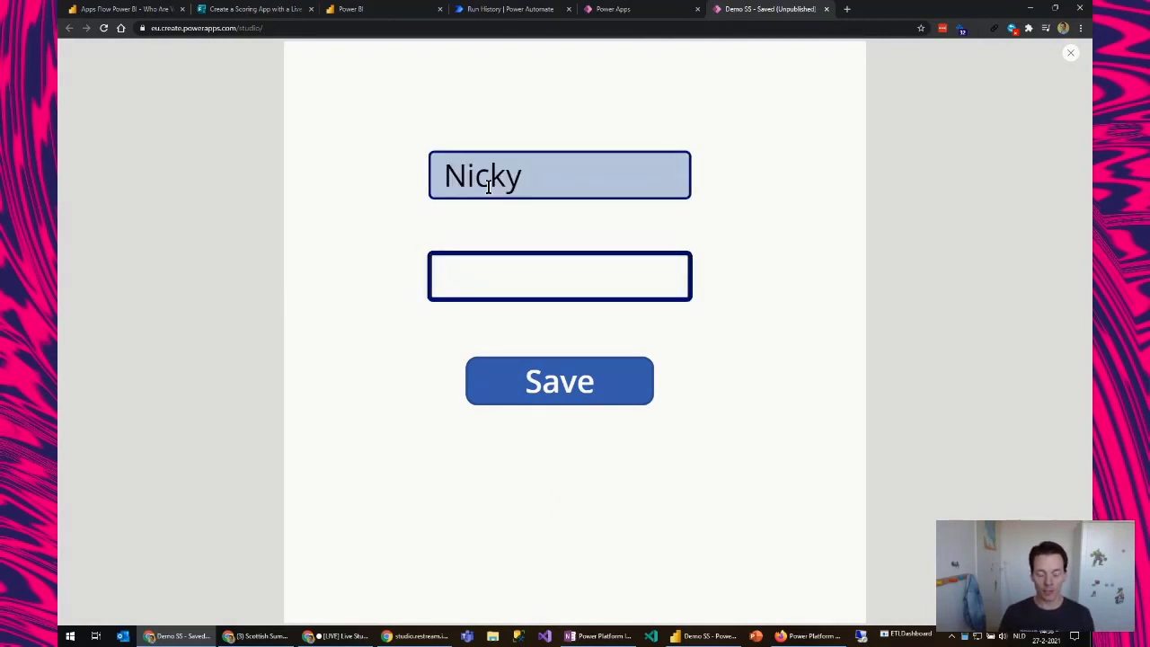
text(1)
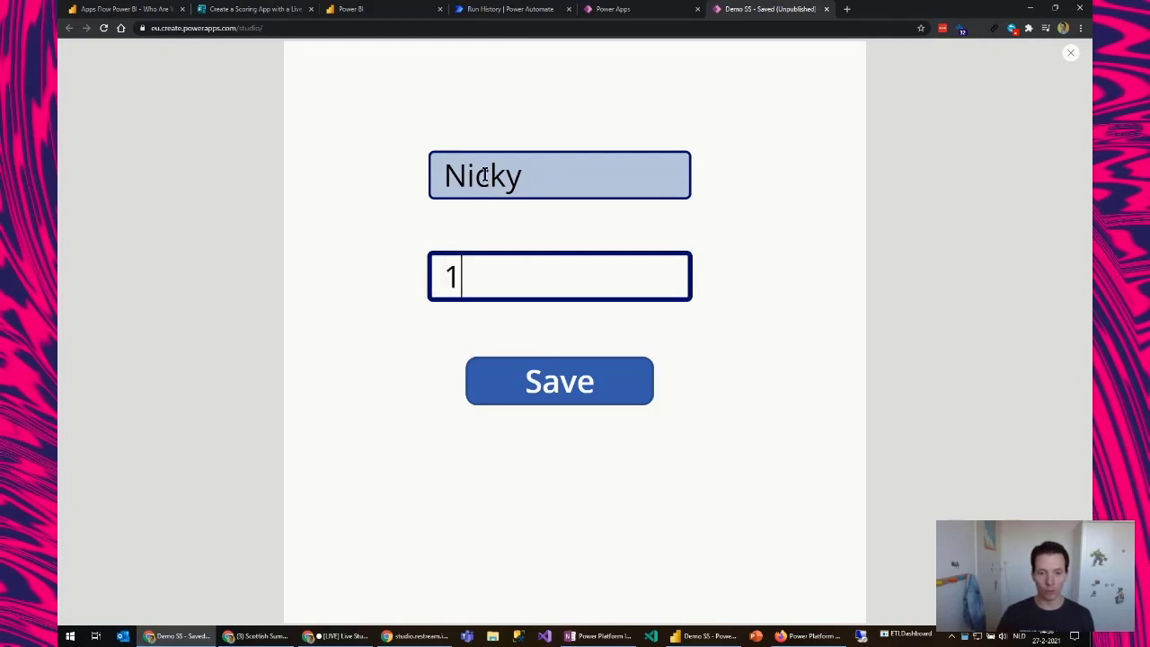
click(546, 399)
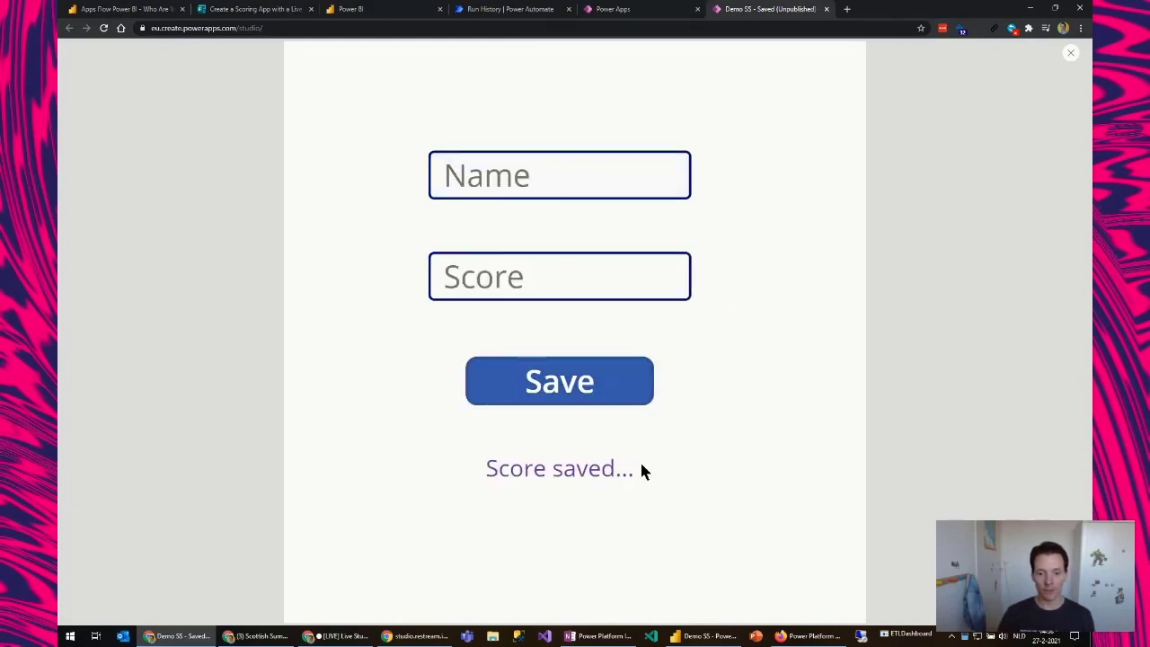
Save another entry with a different first name and score 5, check the saved message by selecting Score, and leave the preview
click(499, 184)
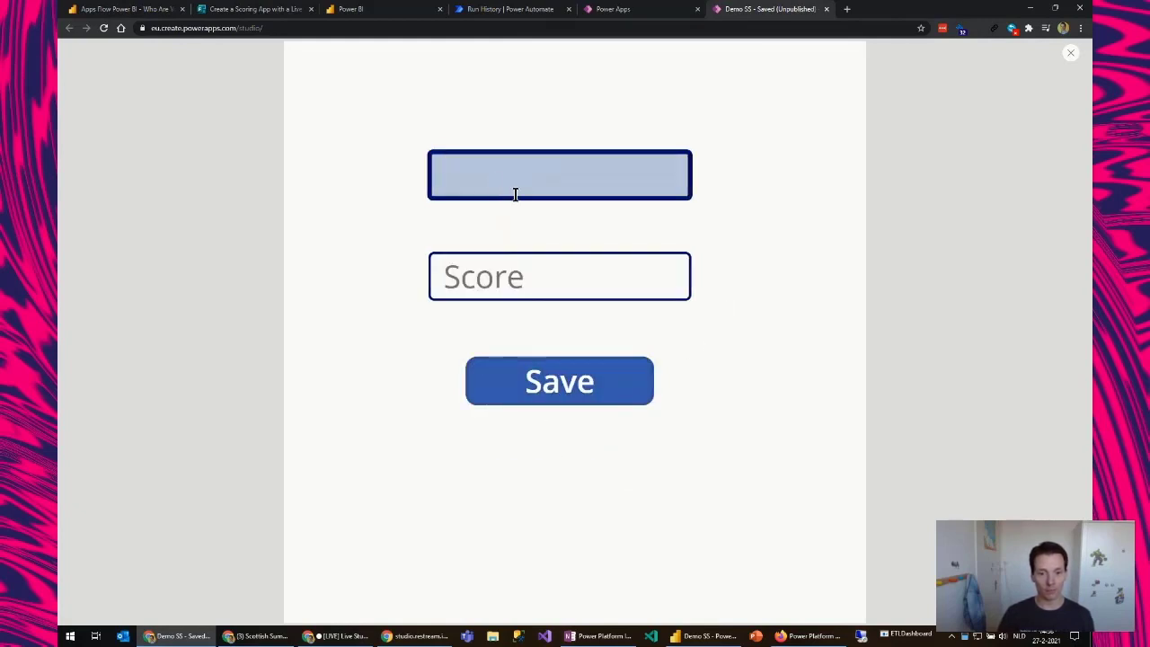
text(Laura)
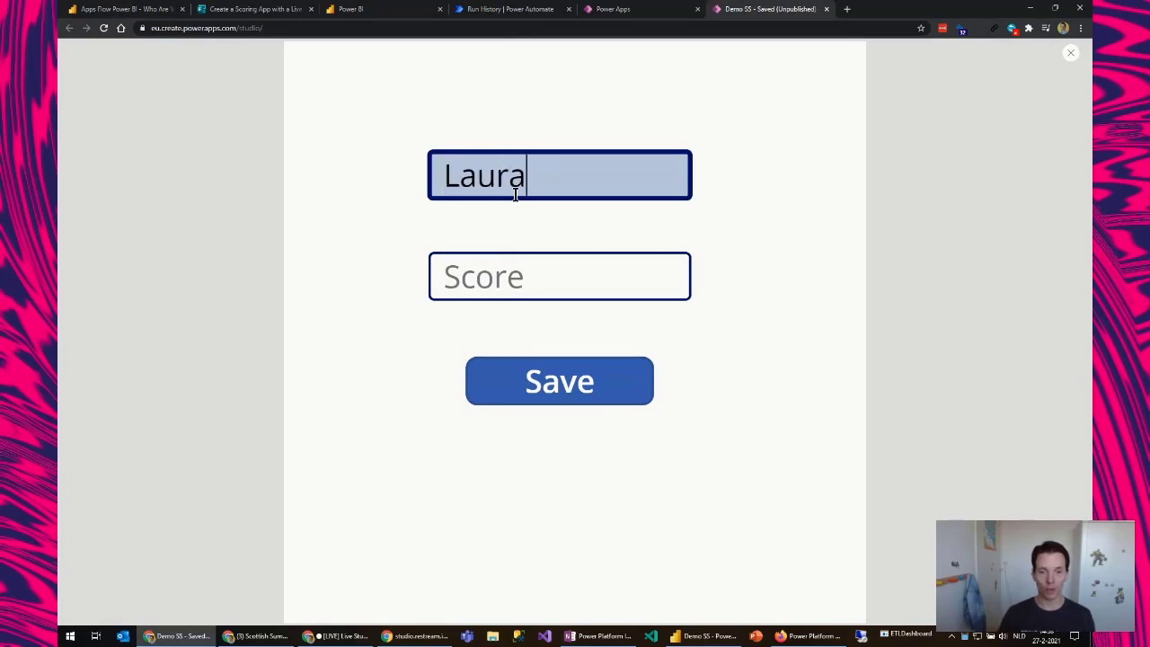
click(483, 259)
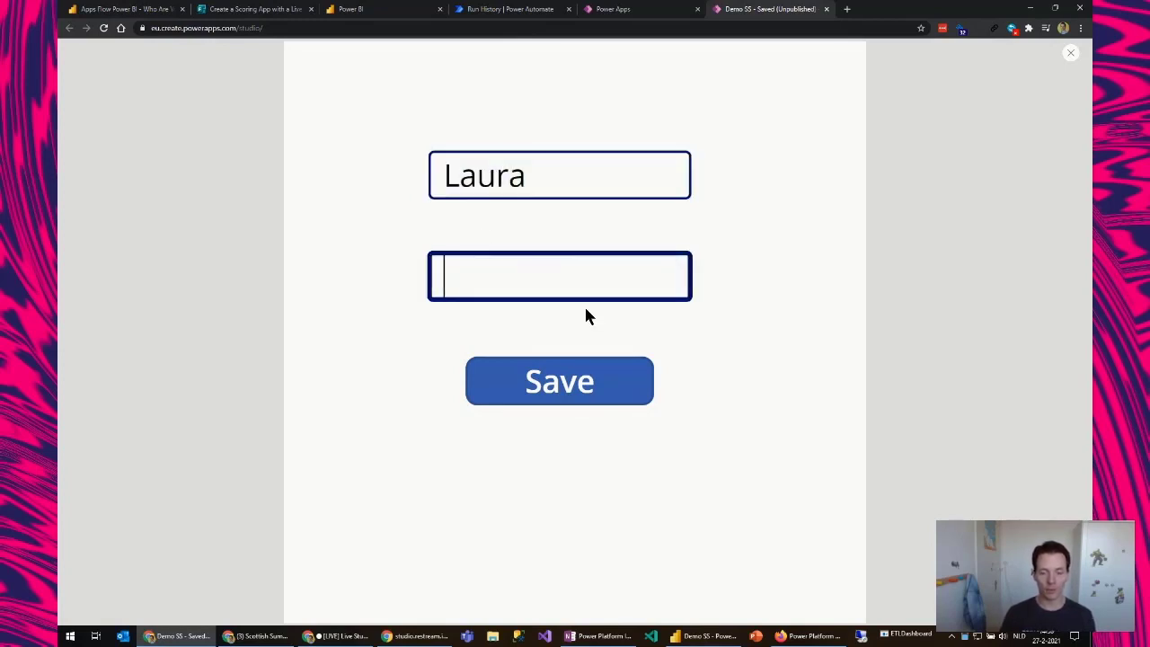
text(5)
click(542, 387)
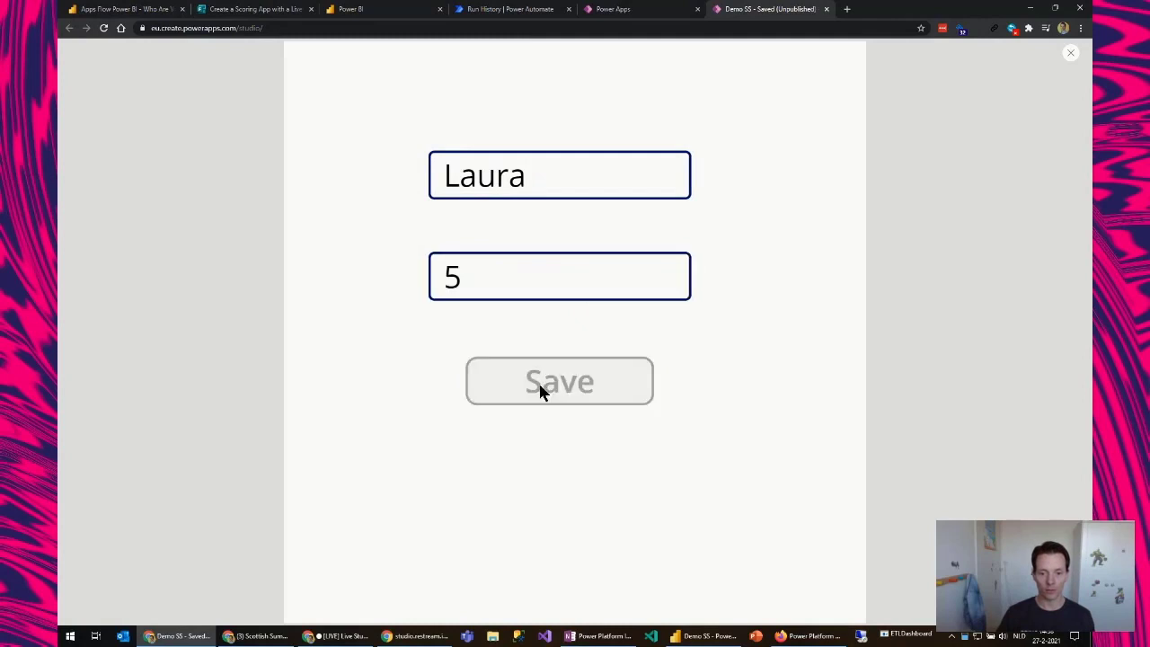
click(491, 276)
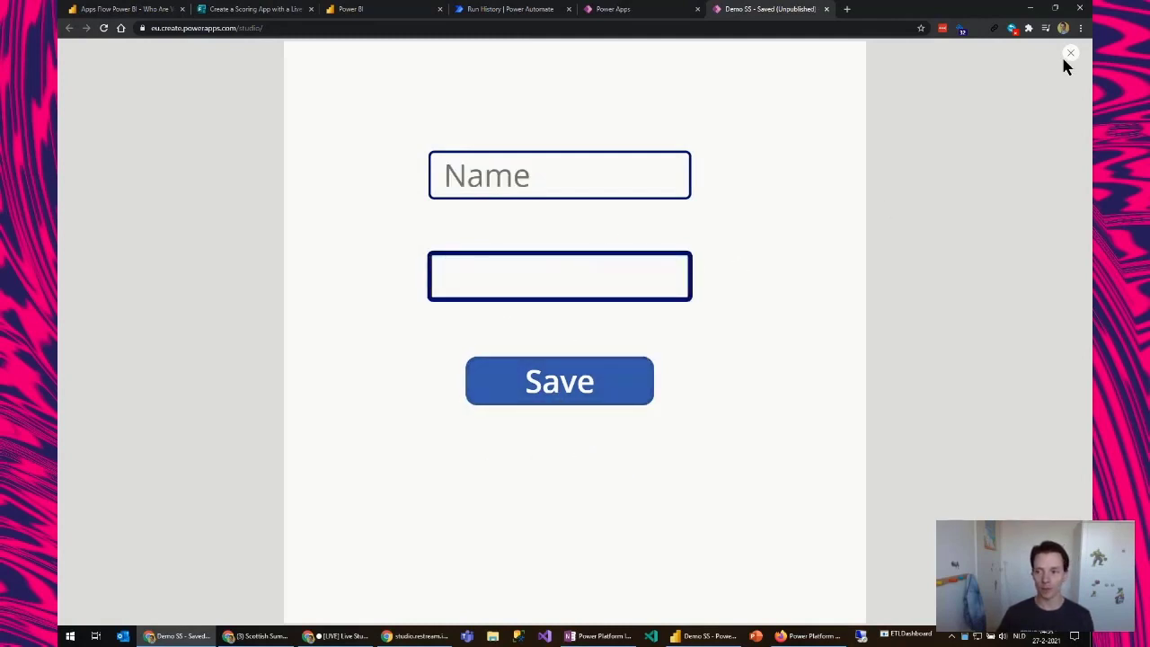
click(1069, 54)
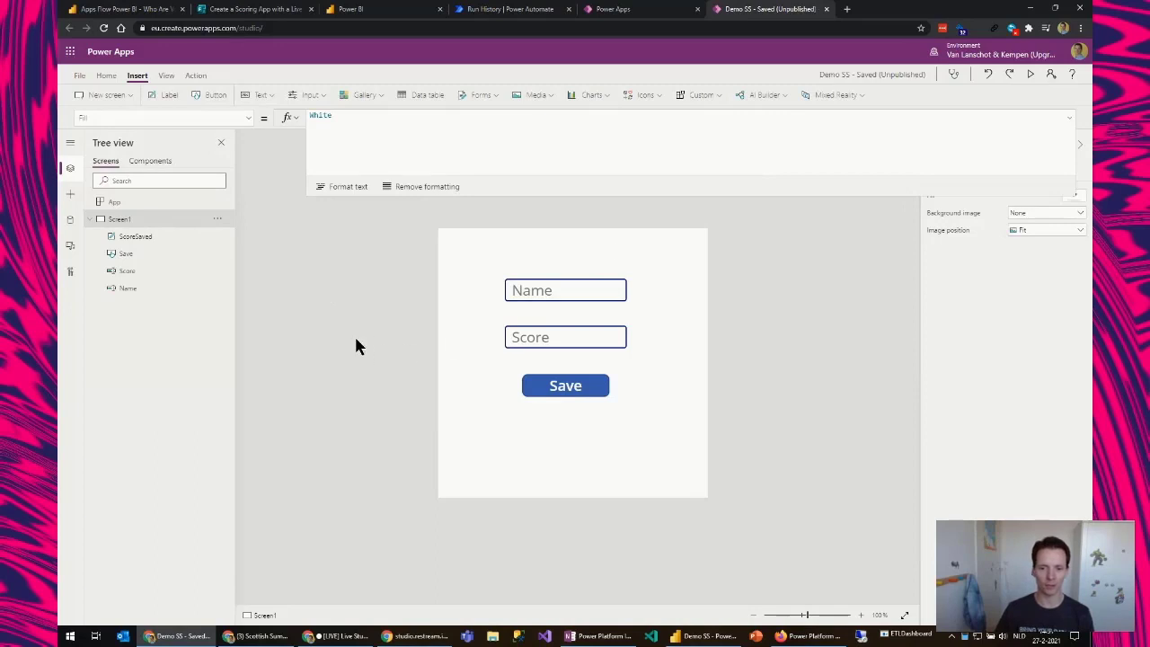
Collapse the formula bar, save the Demo SS app, and publish the saved version
click(1070, 119)
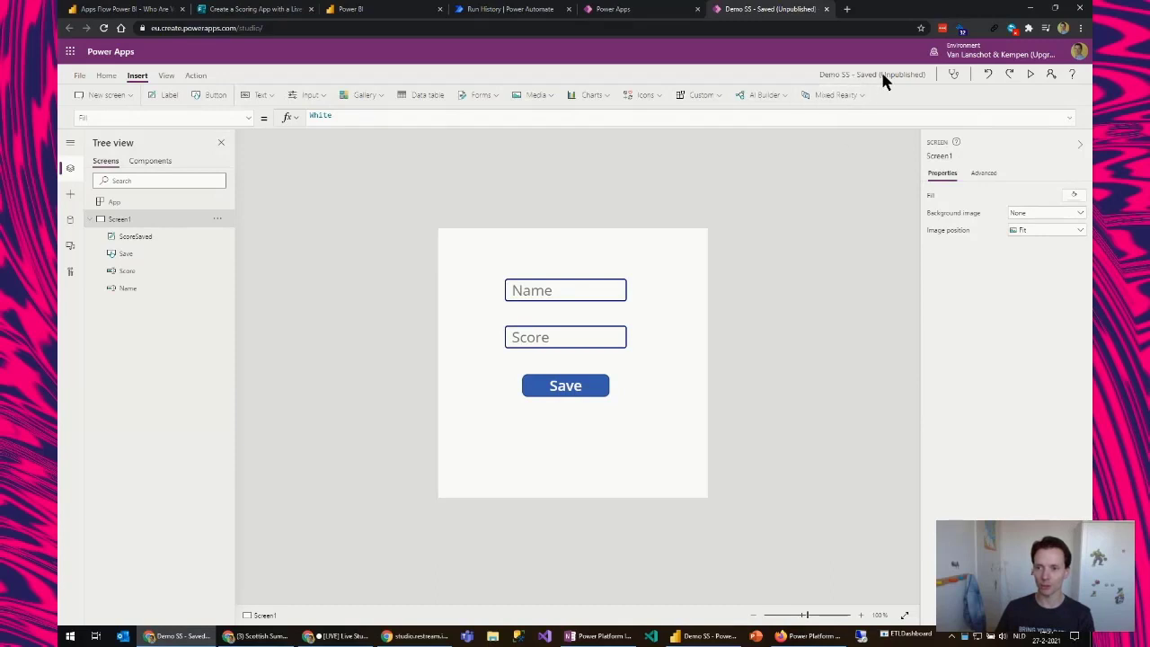
click(80, 76)
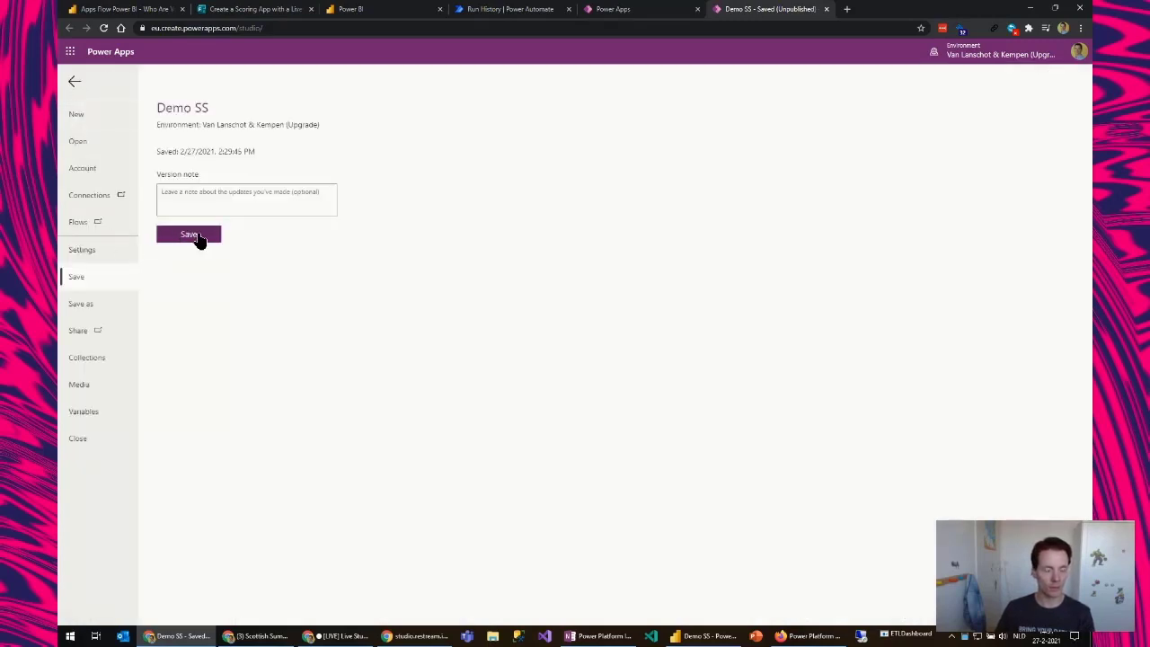
click(189, 234)
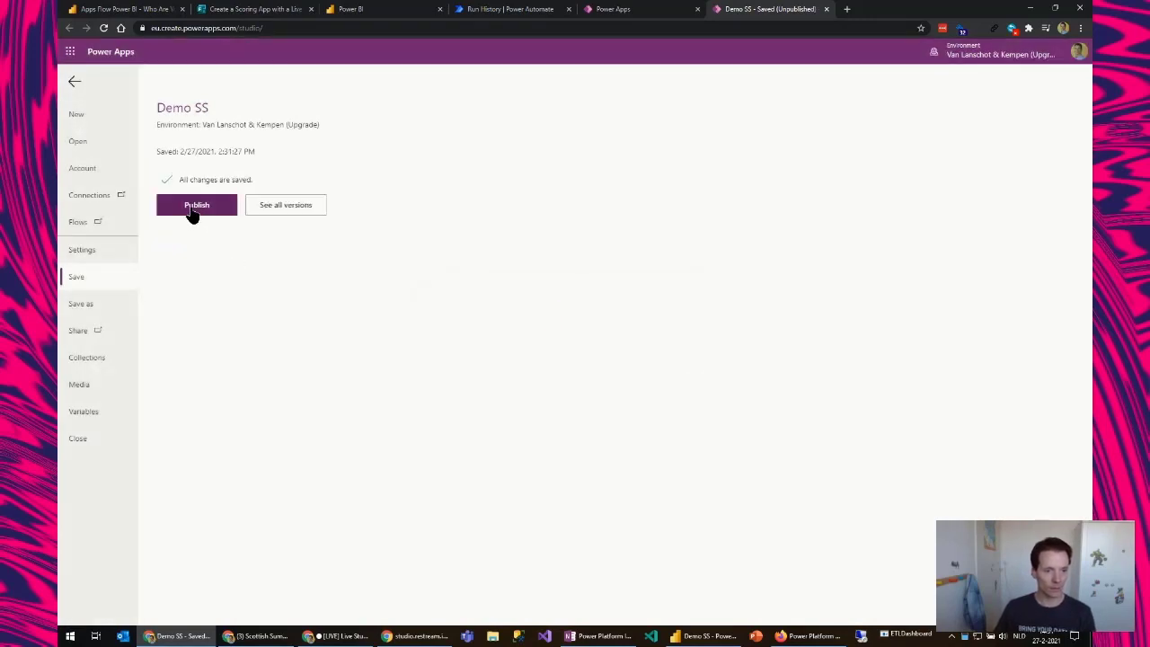
click(191, 210)
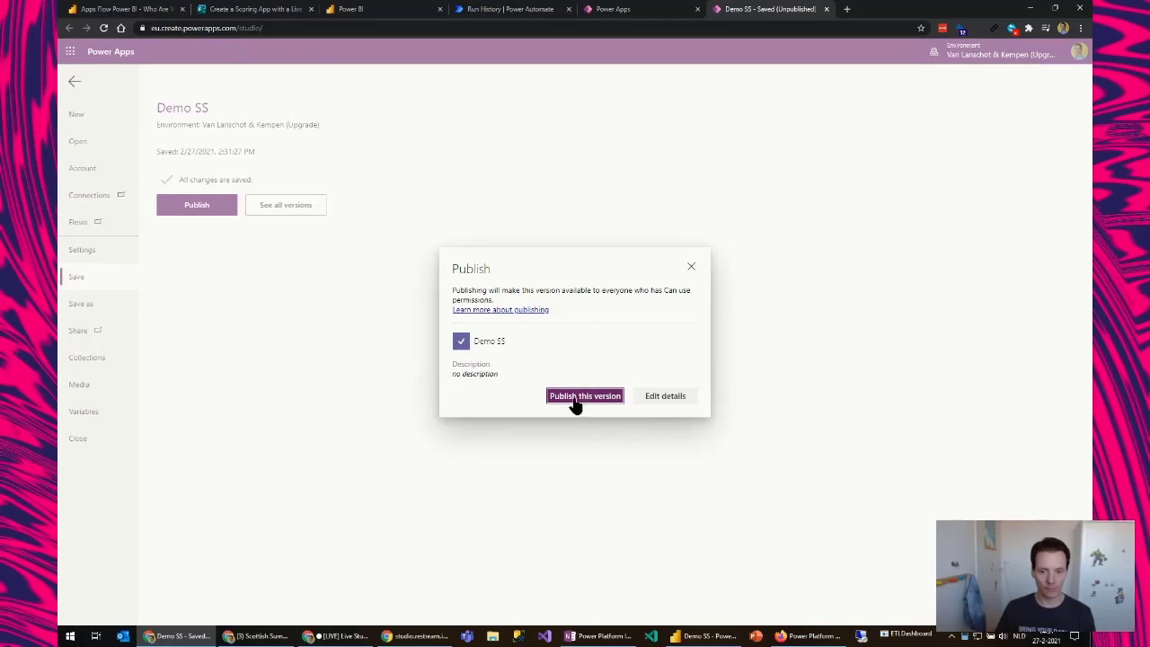
click(585, 398)
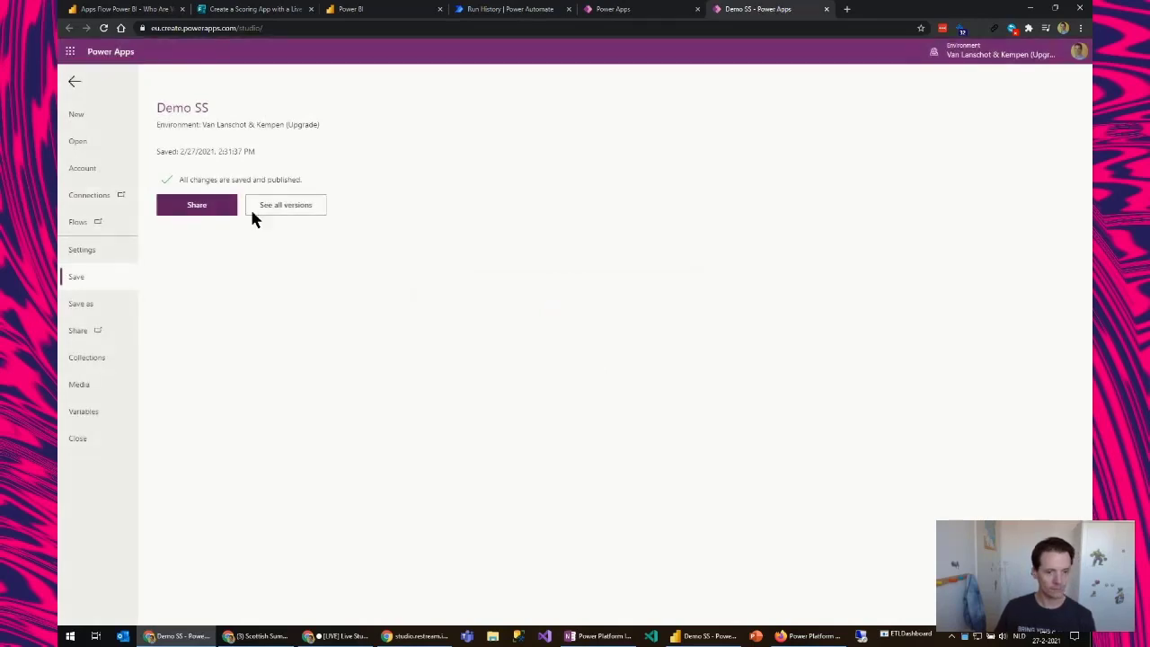
click(73, 83)
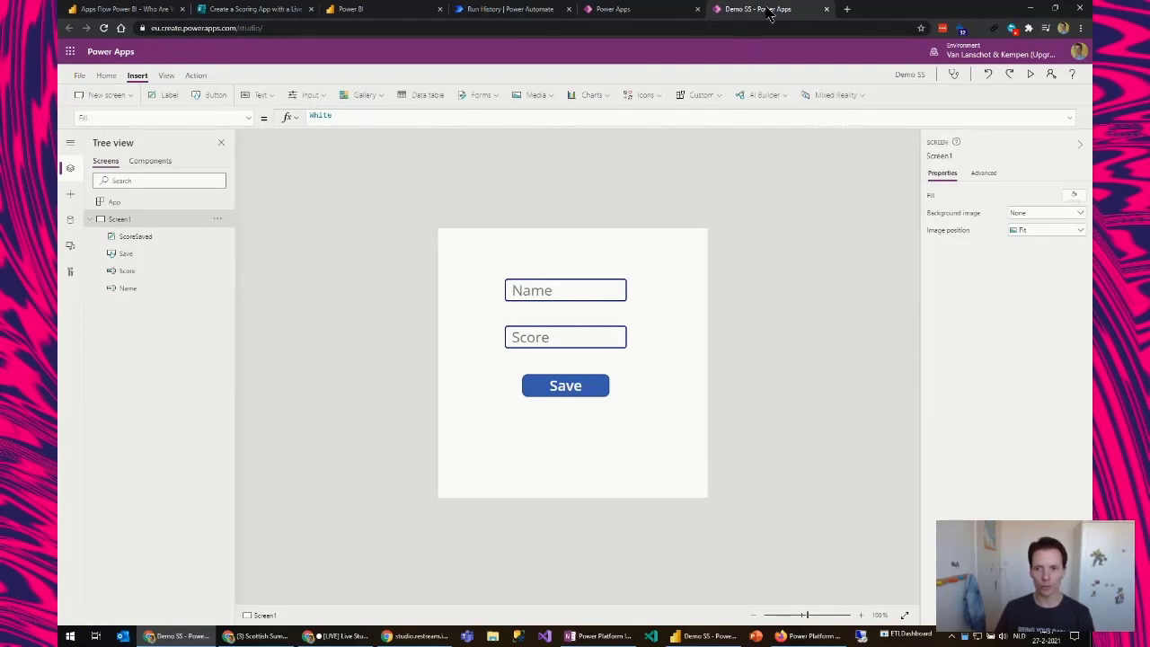
Close the app's Studio tab, switch to the Demo SS report in Power BI Desktop and check its table for the new scores
click(826, 9)
click(628, 90)
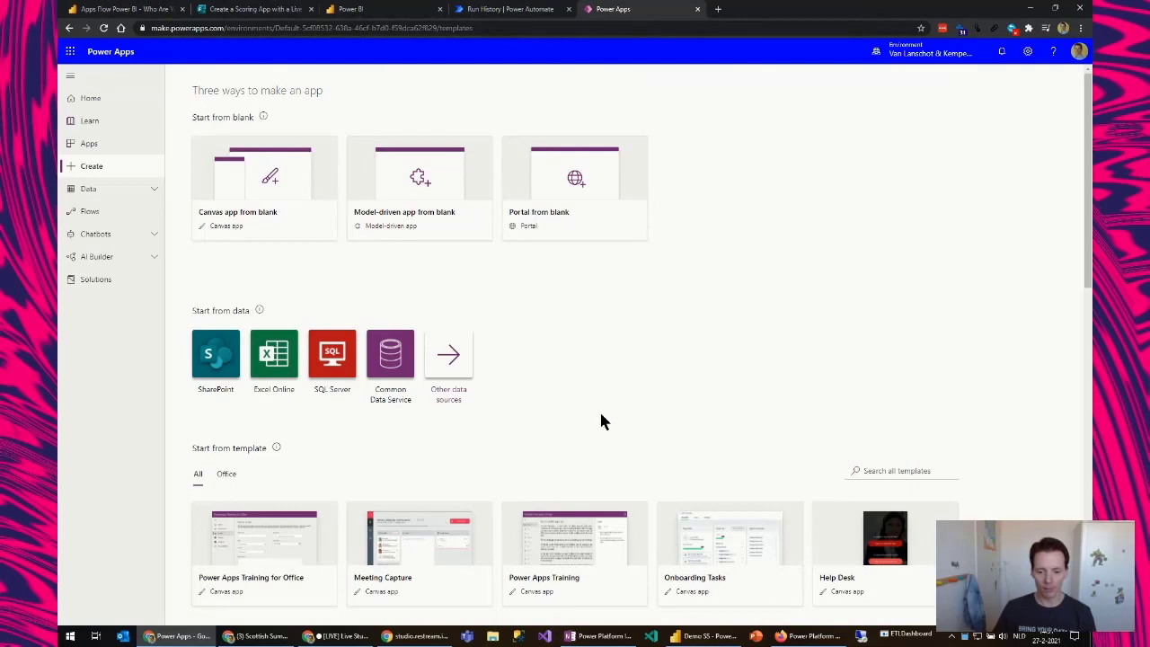
click(704, 636)
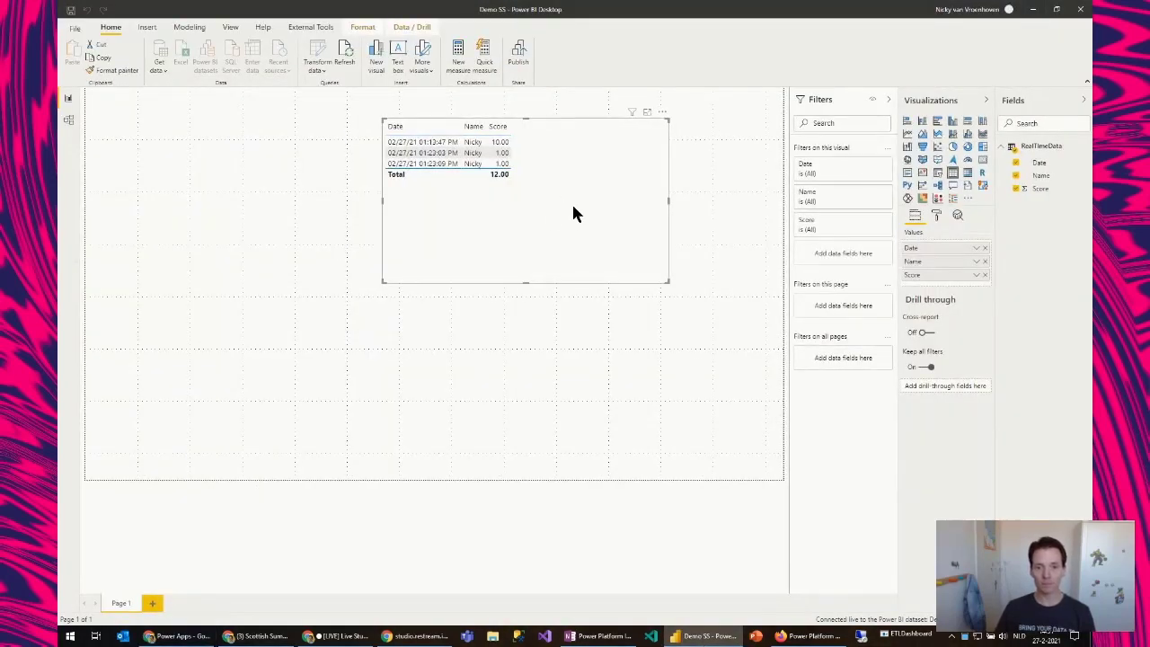
drag(574, 213, 609, 242)
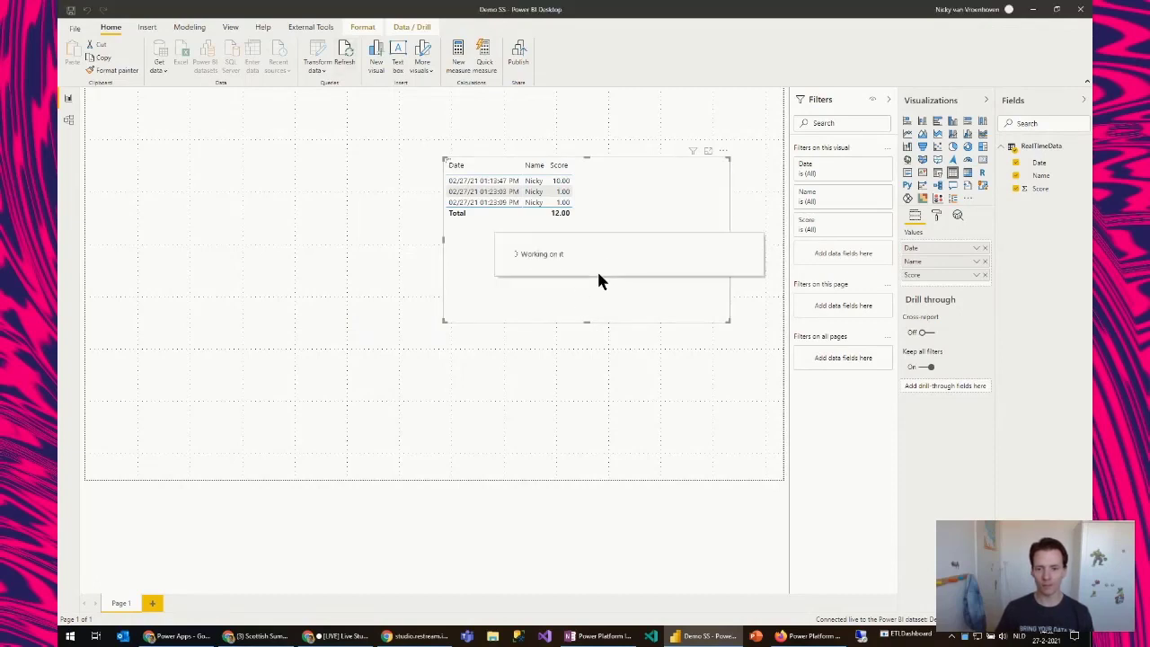
click(585, 326)
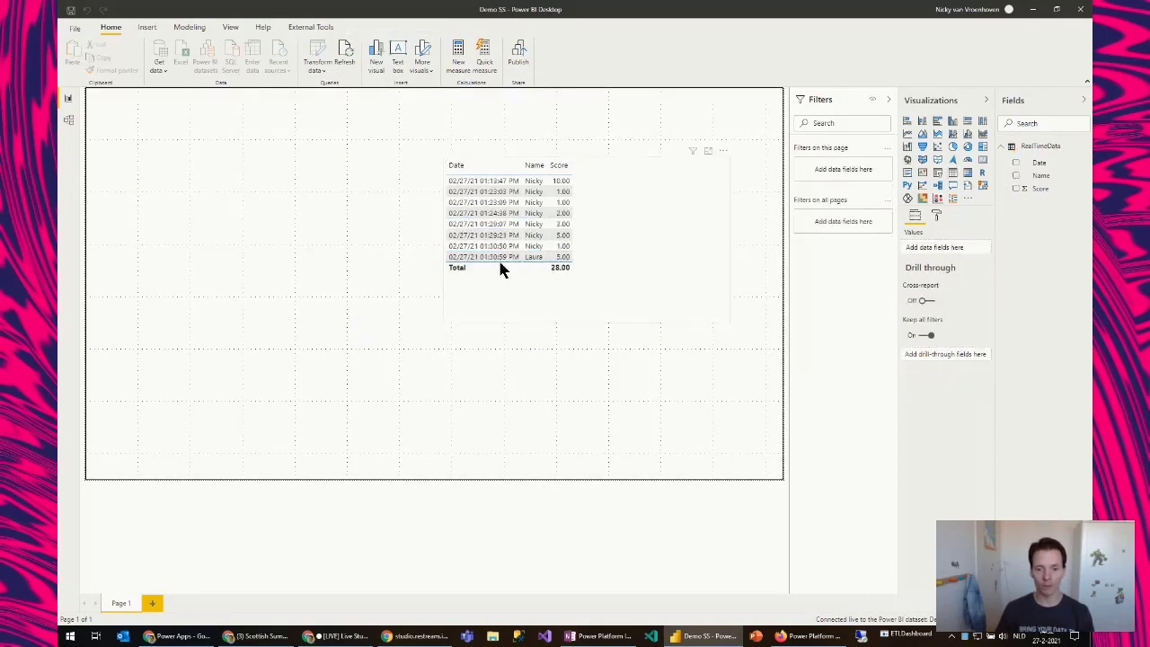
Delete the Date, Name and Score table from the report page
click(629, 270)
drag(677, 185, 692, 218)
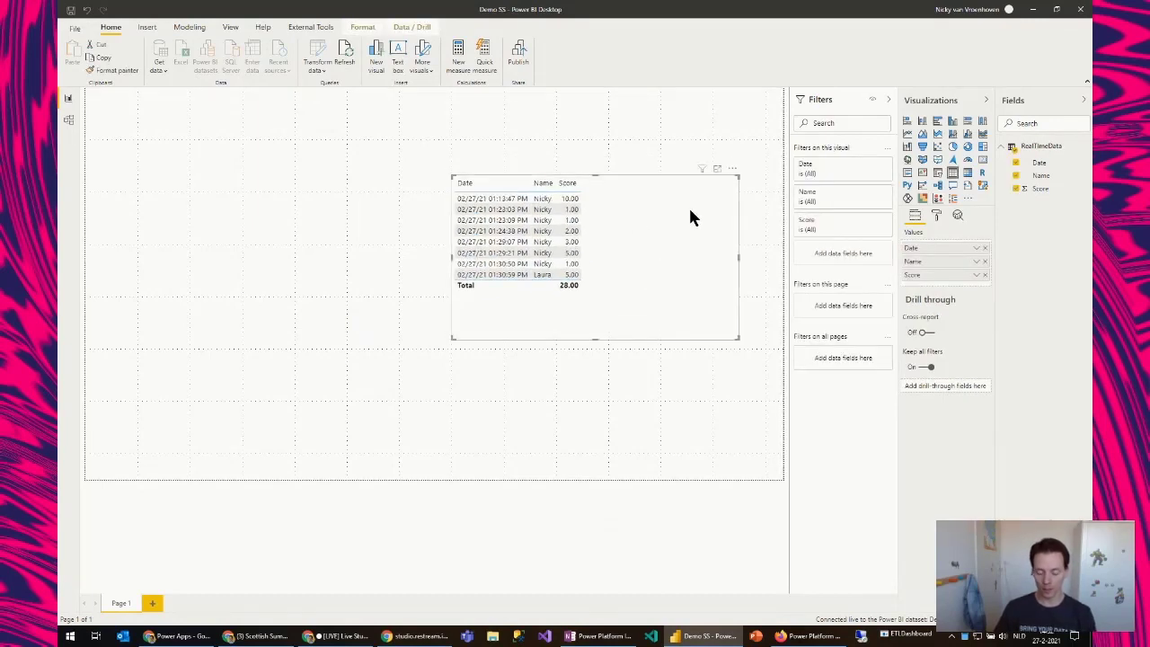
key(Delete)
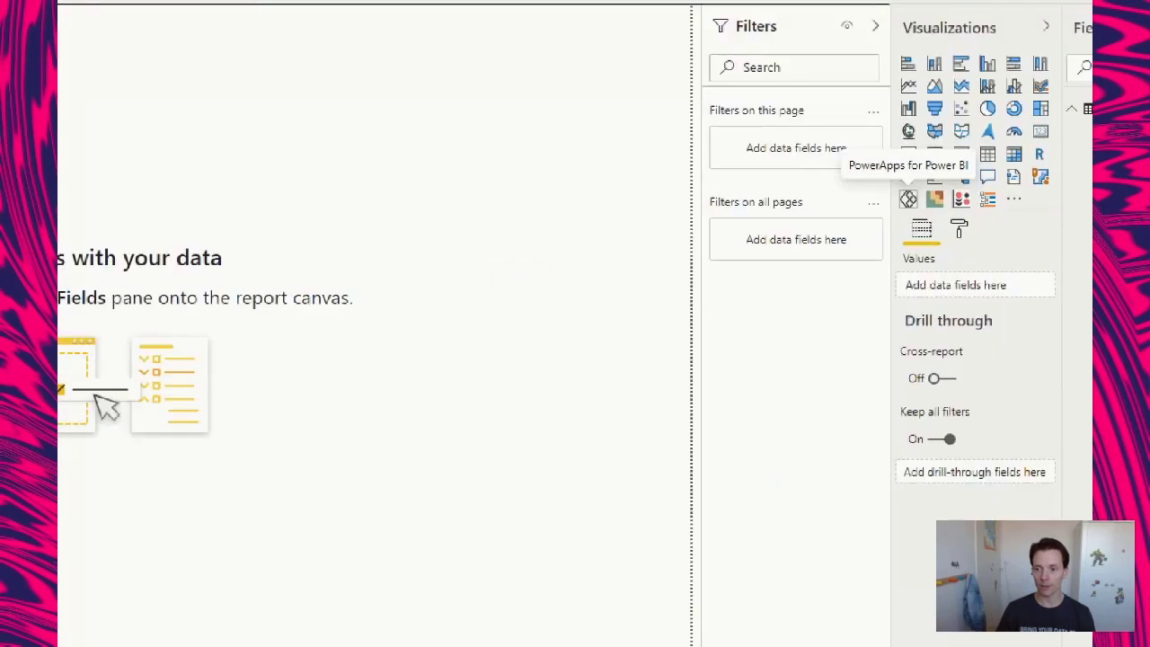
Add a PowerApps for Power BI visual along the page's left side, stretched to full page height, with the Name and Score fields
drag(816, 135, 1029, 224)
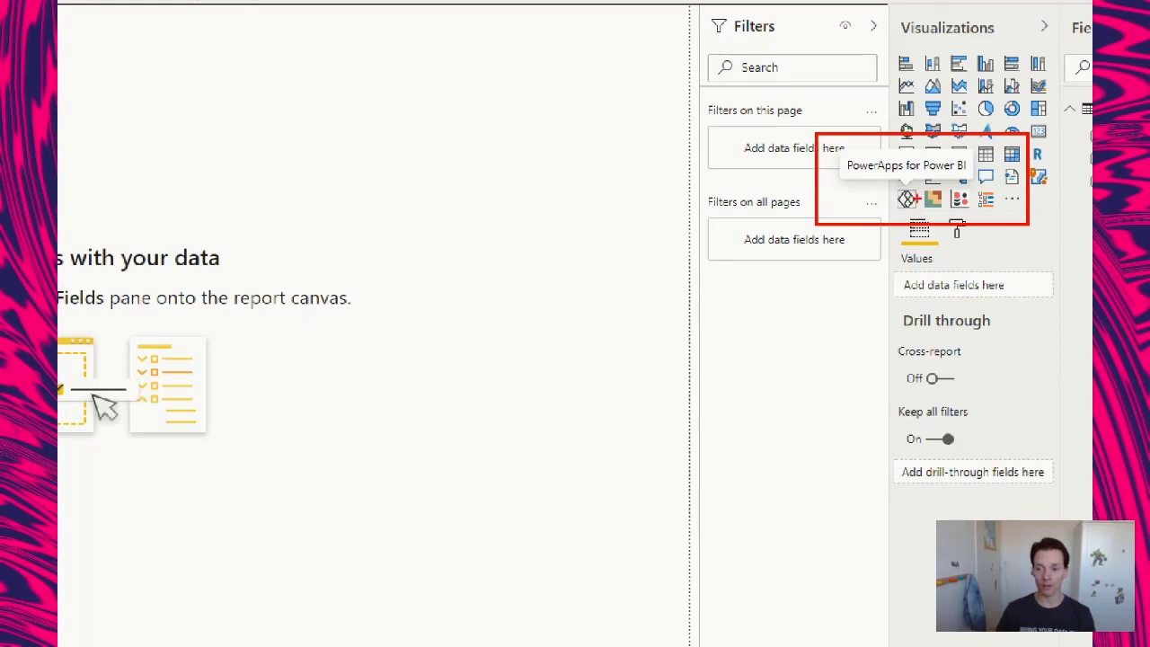
click(908, 199)
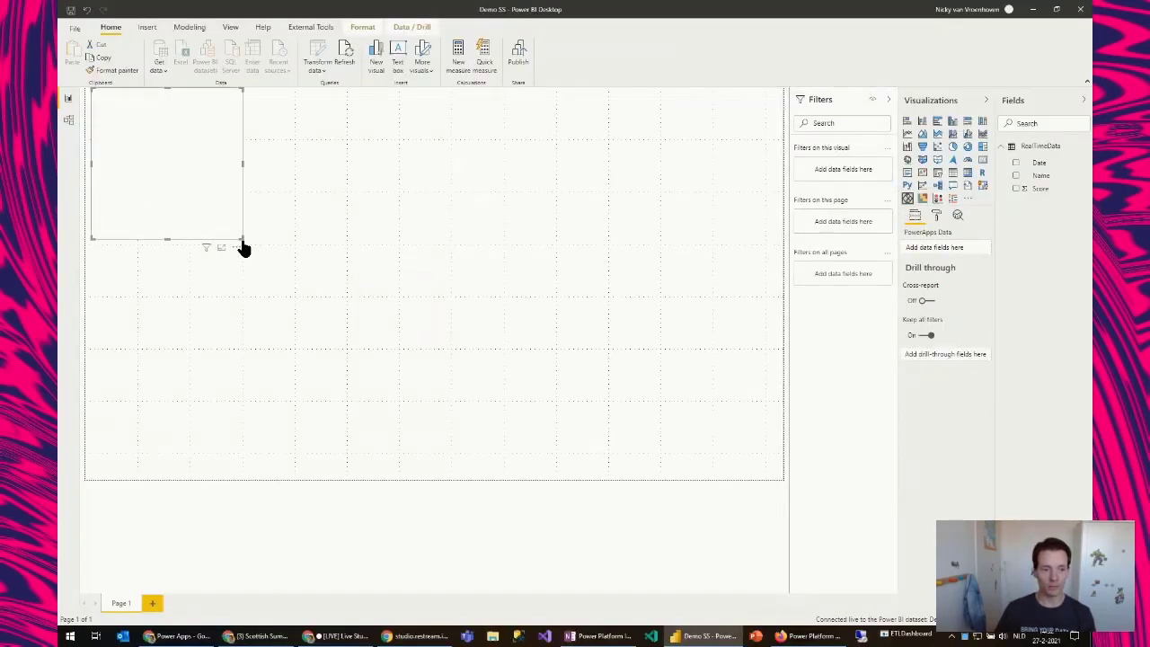
drag(247, 267, 298, 484)
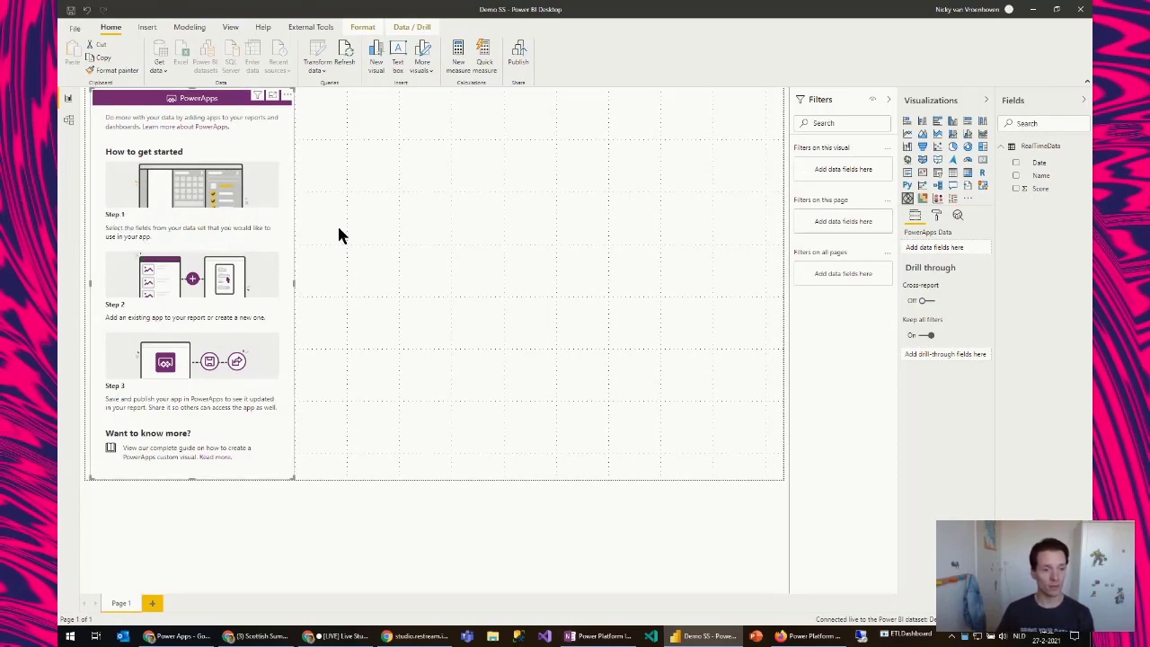
click(1016, 176)
click(1014, 190)
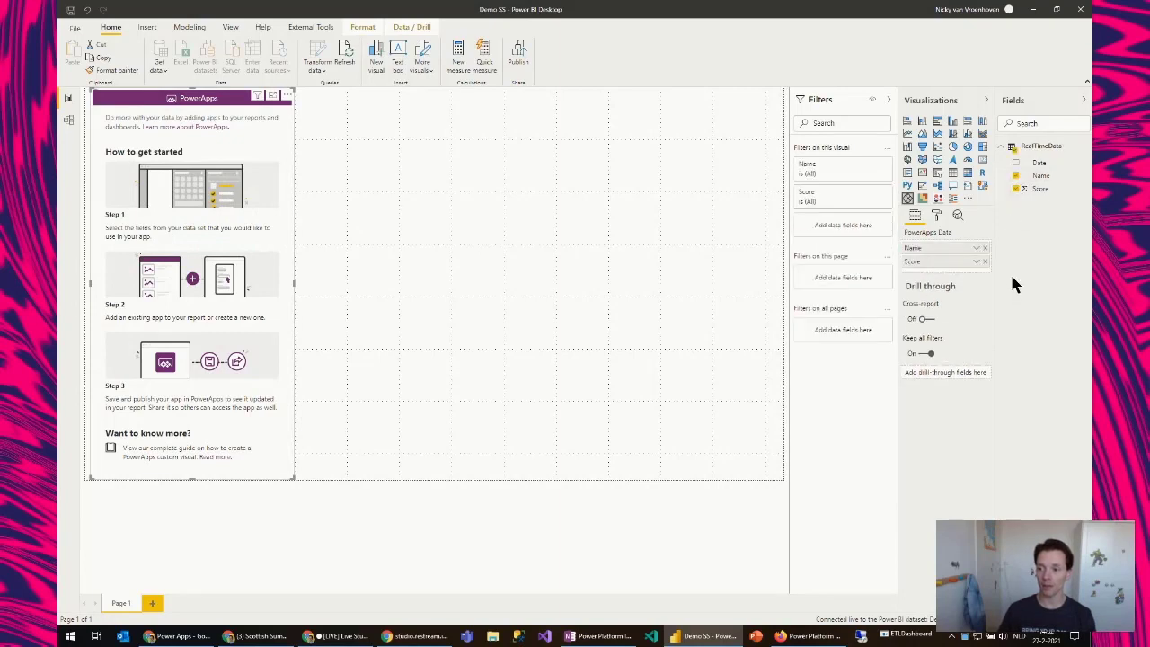
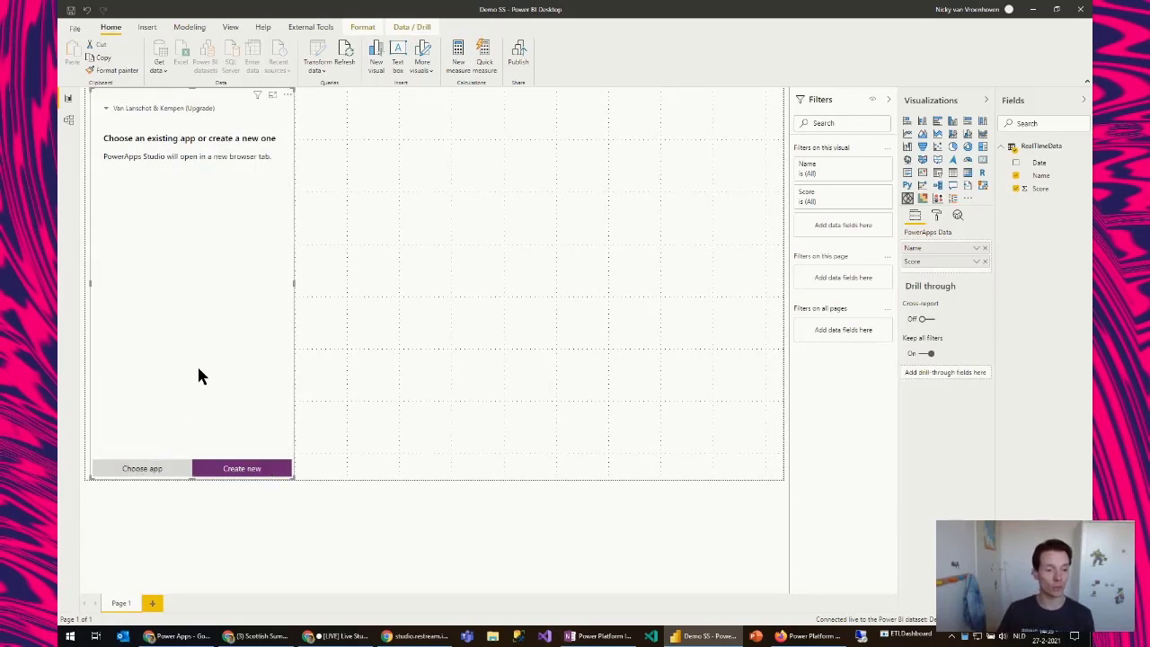
Choose the existing Demo SS app and add it to the PowerApps visual
click(140, 471)
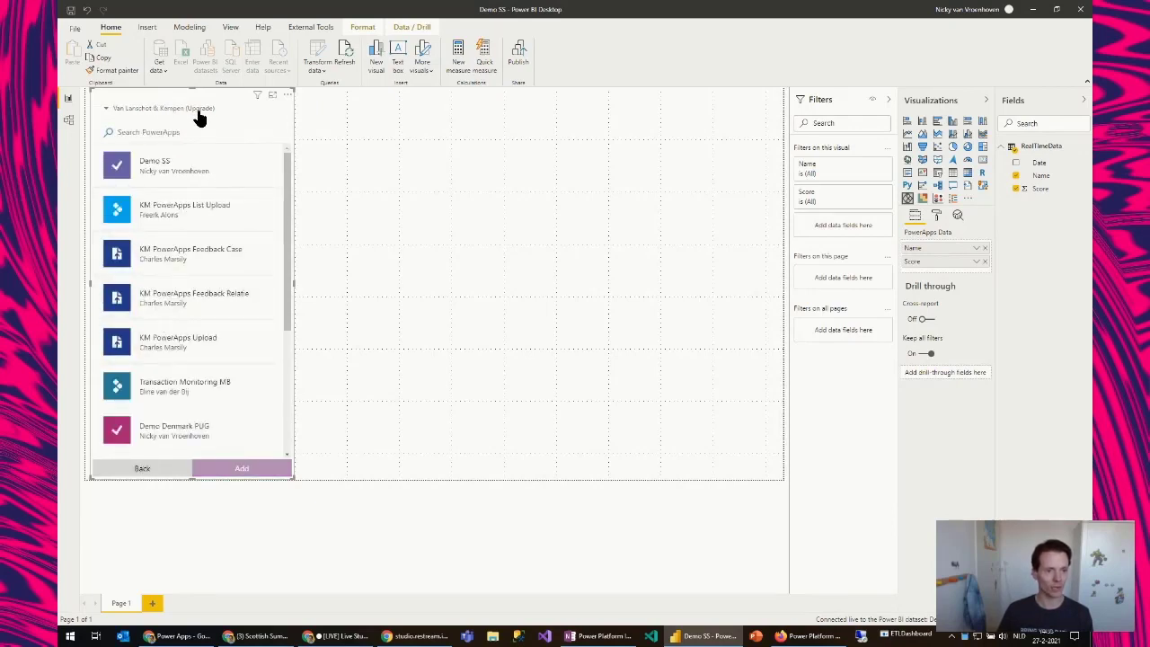
click(219, 170)
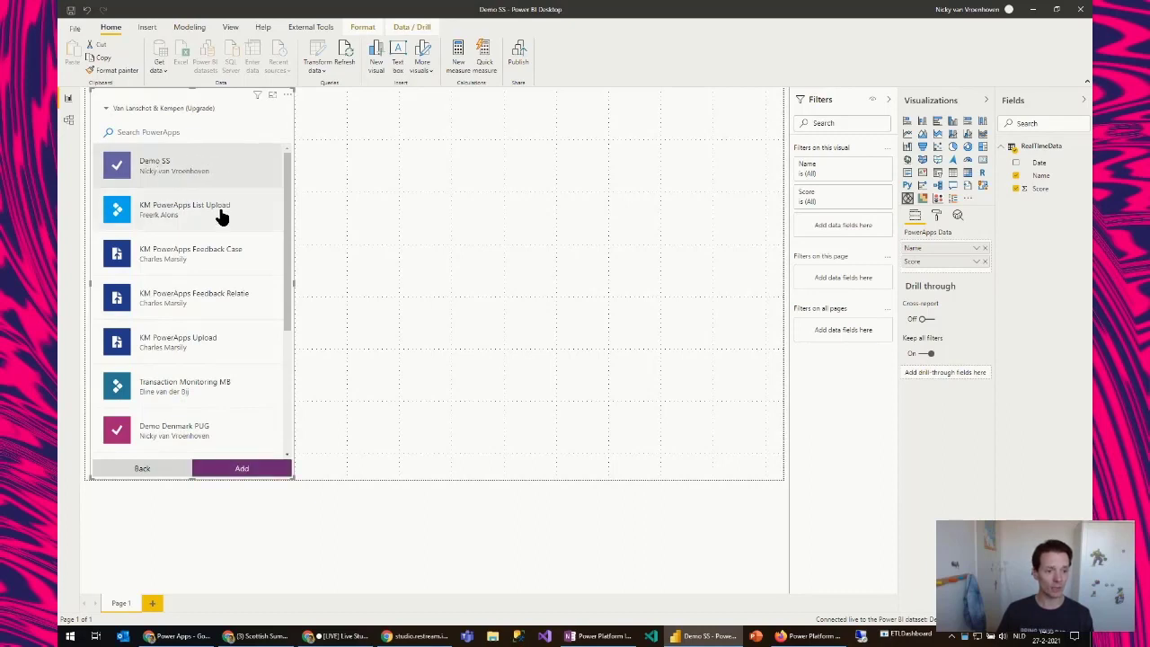
scroll(246, 438, down, 2)
click(244, 470)
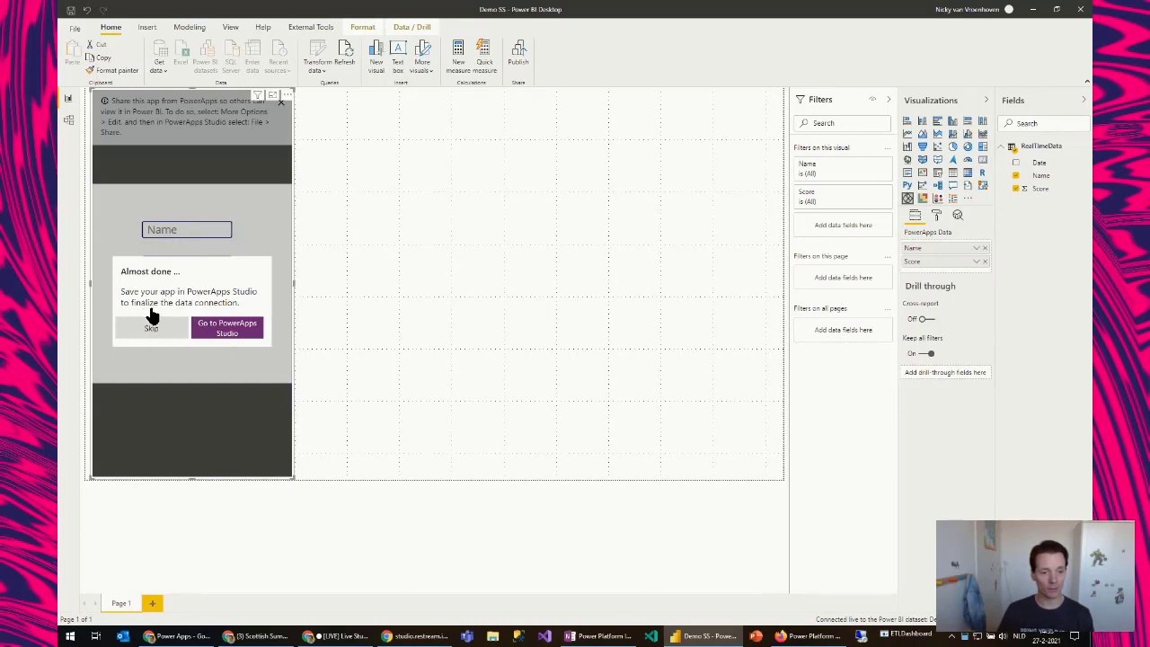
Open the embedded app in Power Apps Studio to finalize its data connection, dismiss the welcome dialog and select the ScoreSaved label
click(236, 332)
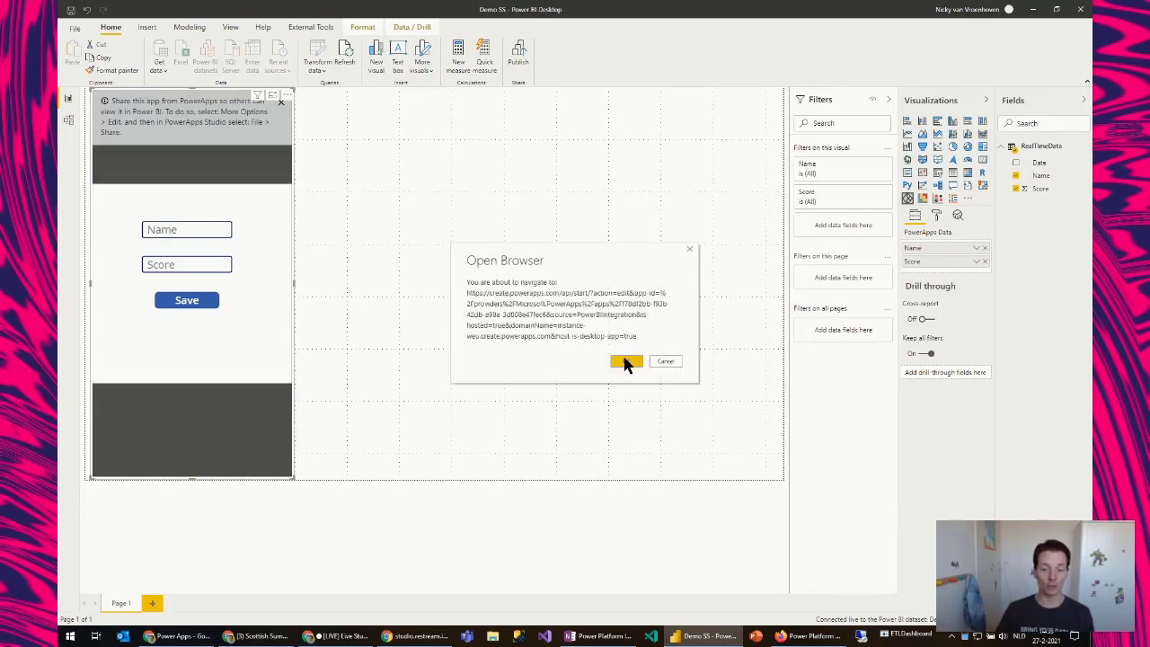
click(626, 362)
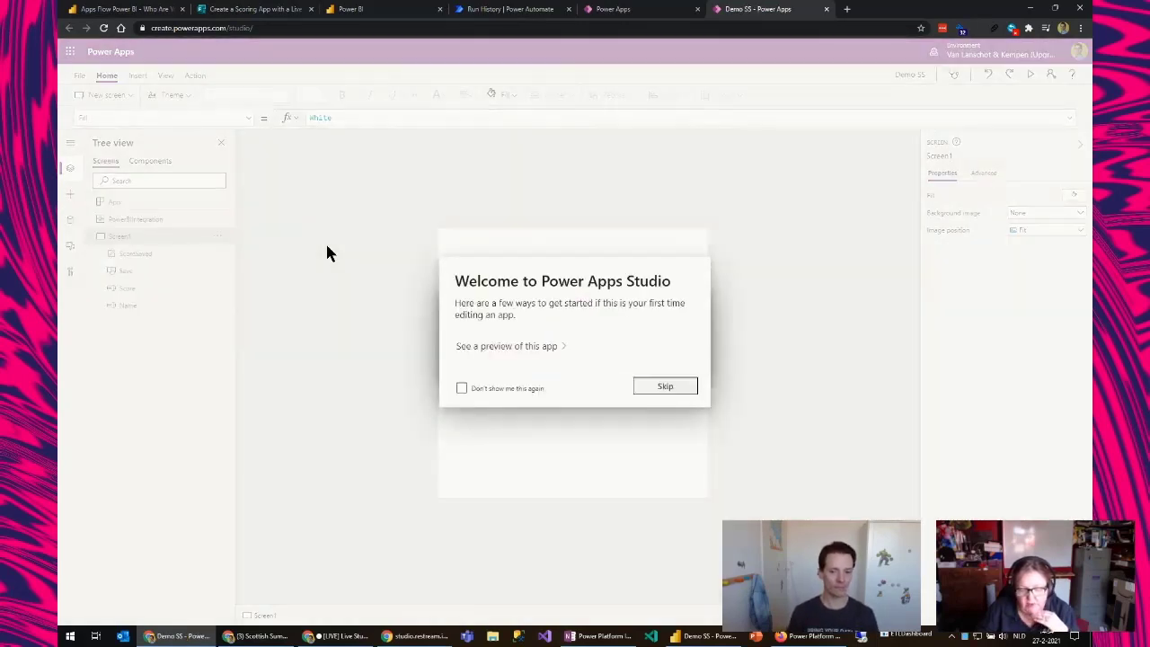
click(497, 390)
click(667, 389)
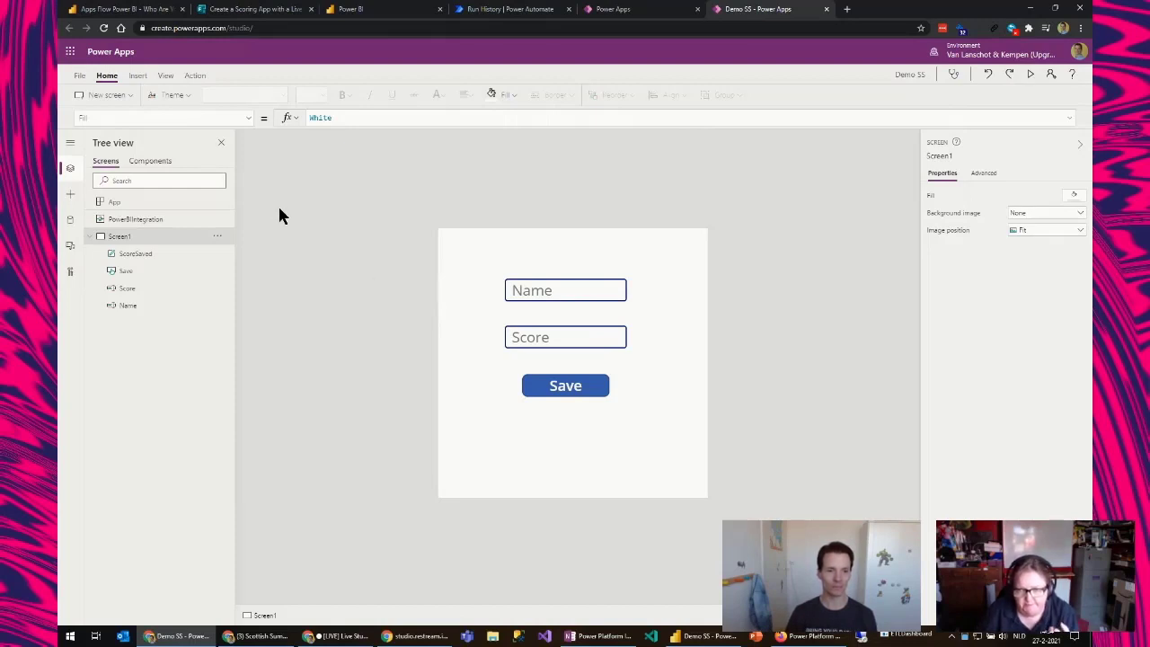
drag(512, 402, 631, 467)
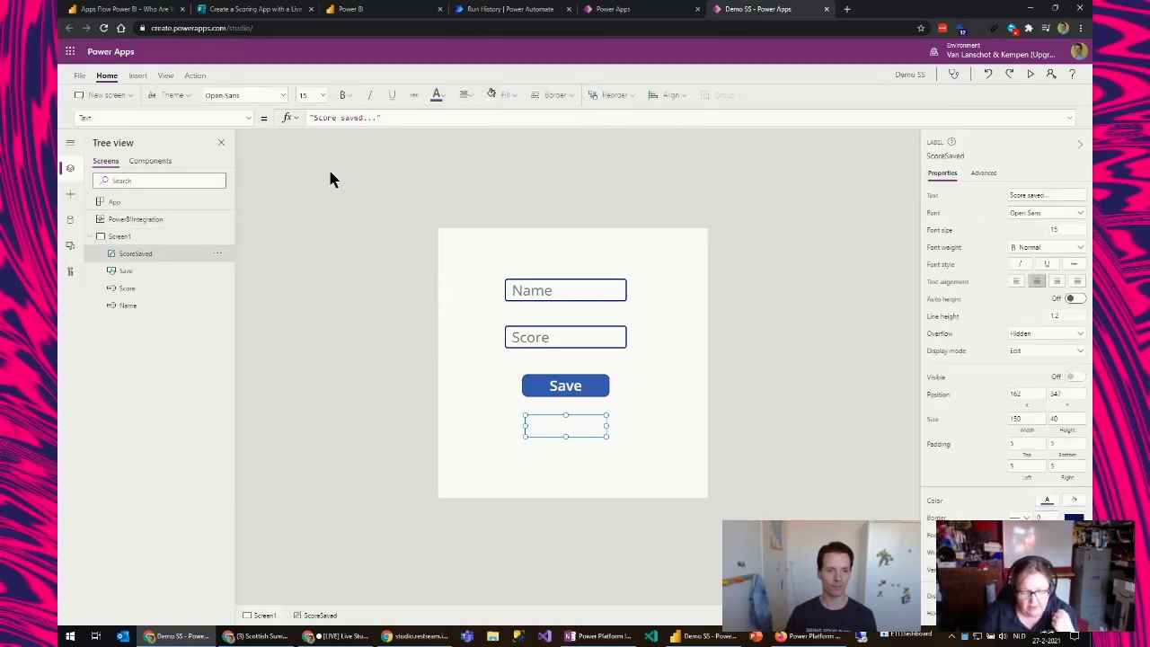
Check the Demo SS app's save and publish status in Power Apps Studio and return to its canvas
click(251, 121)
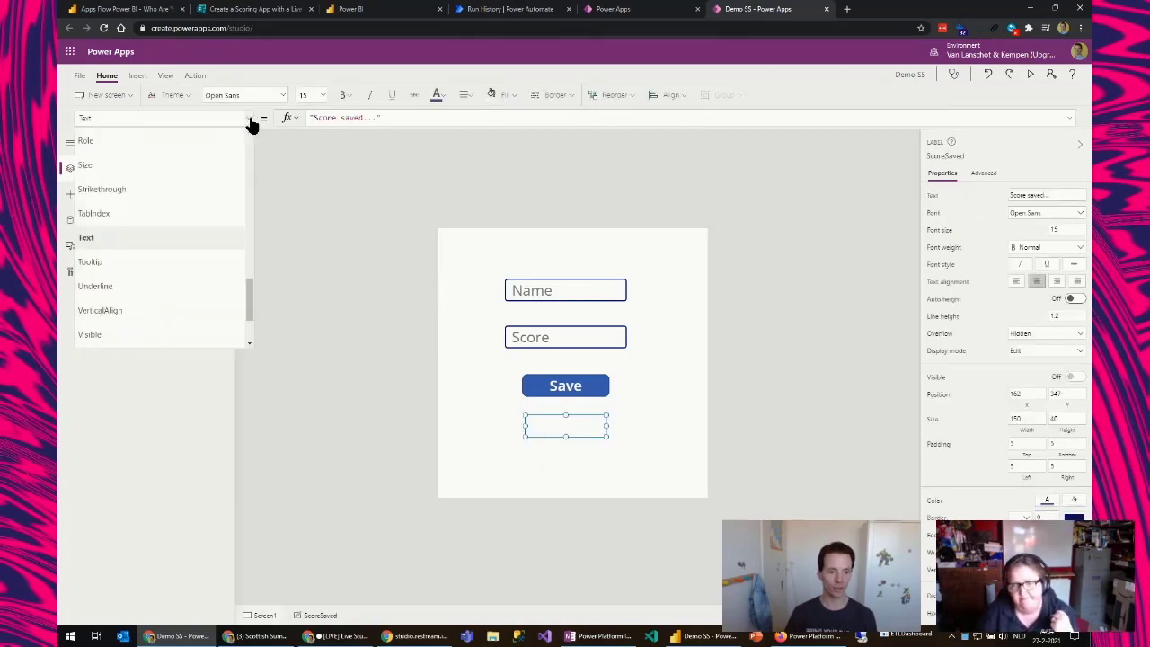
click(550, 290)
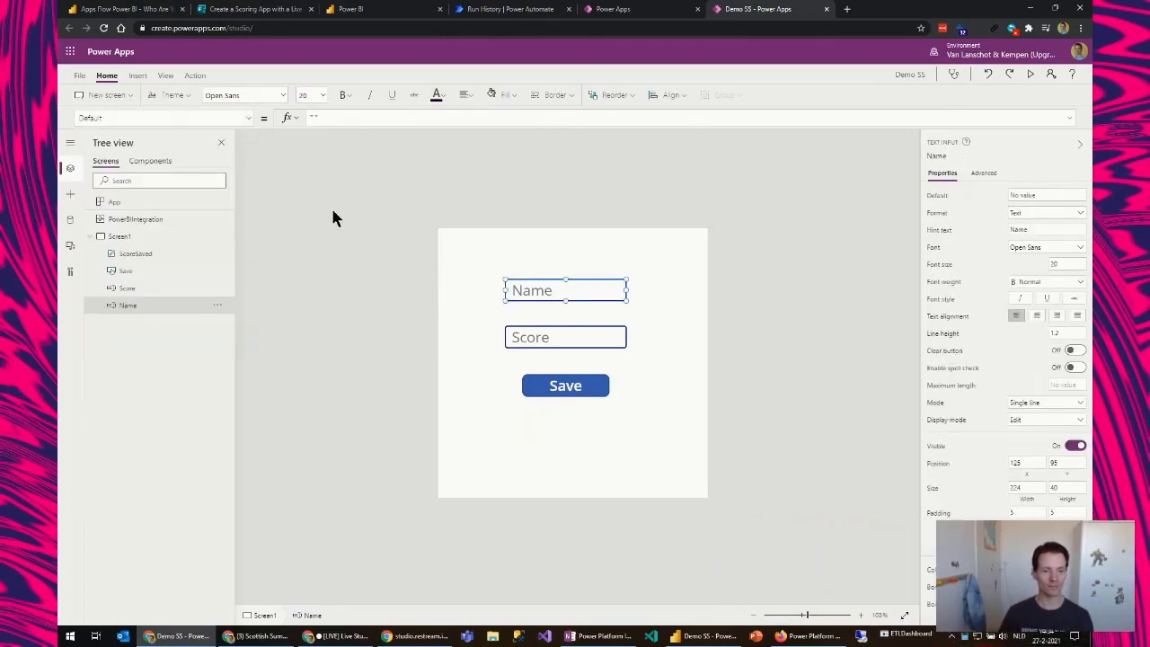
click(366, 220)
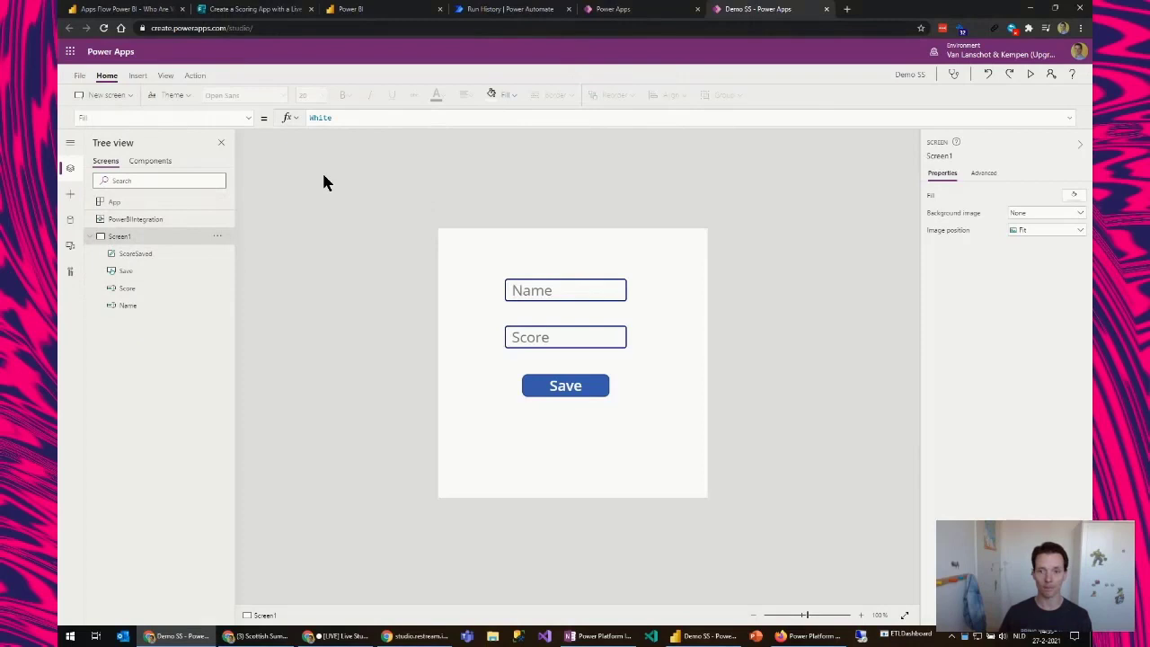
click(80, 76)
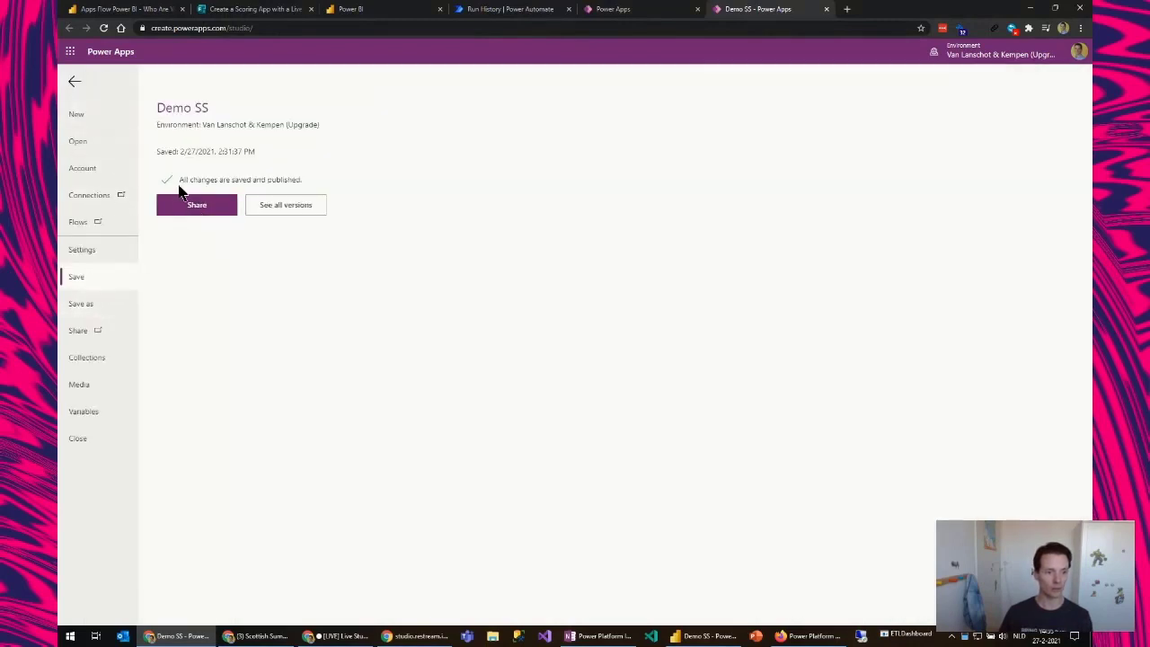
click(74, 82)
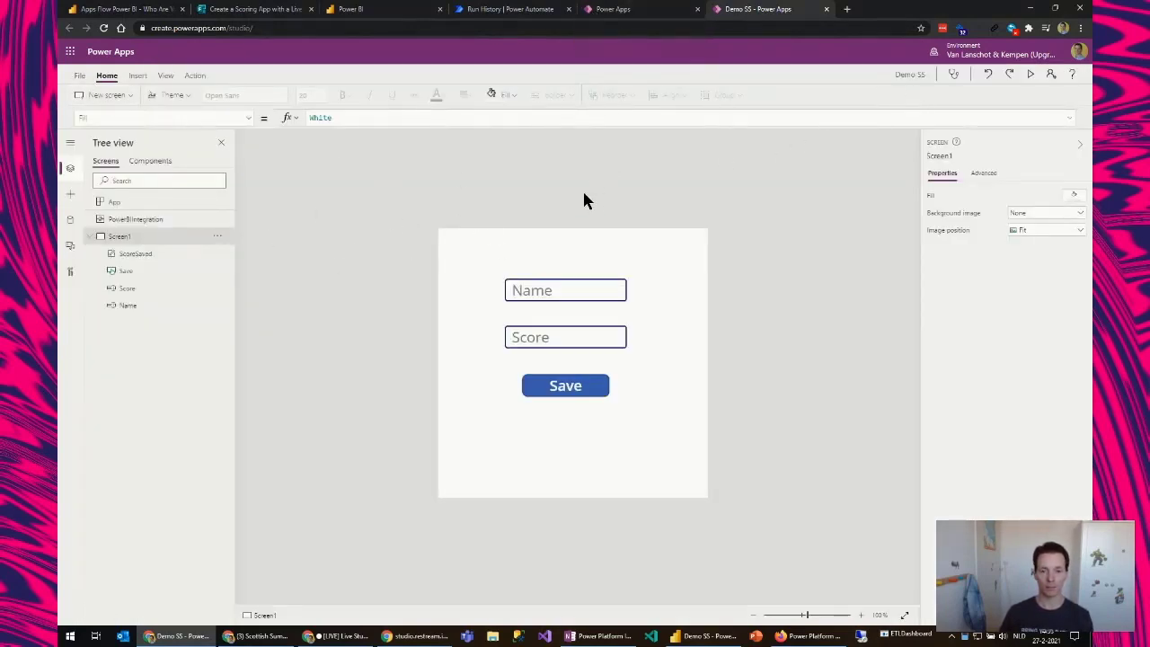
Switch back to the Power BI Desktop report, dismiss the embedded app's sharing notice and deselect the visual
key(alt+Tab)
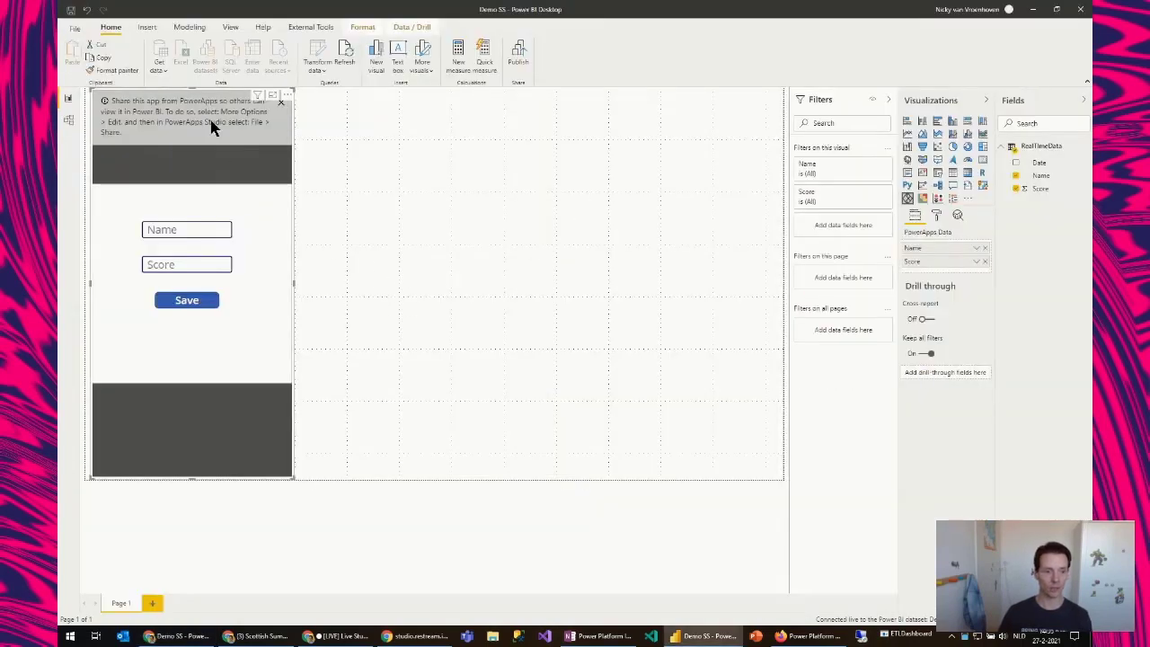
click(281, 104)
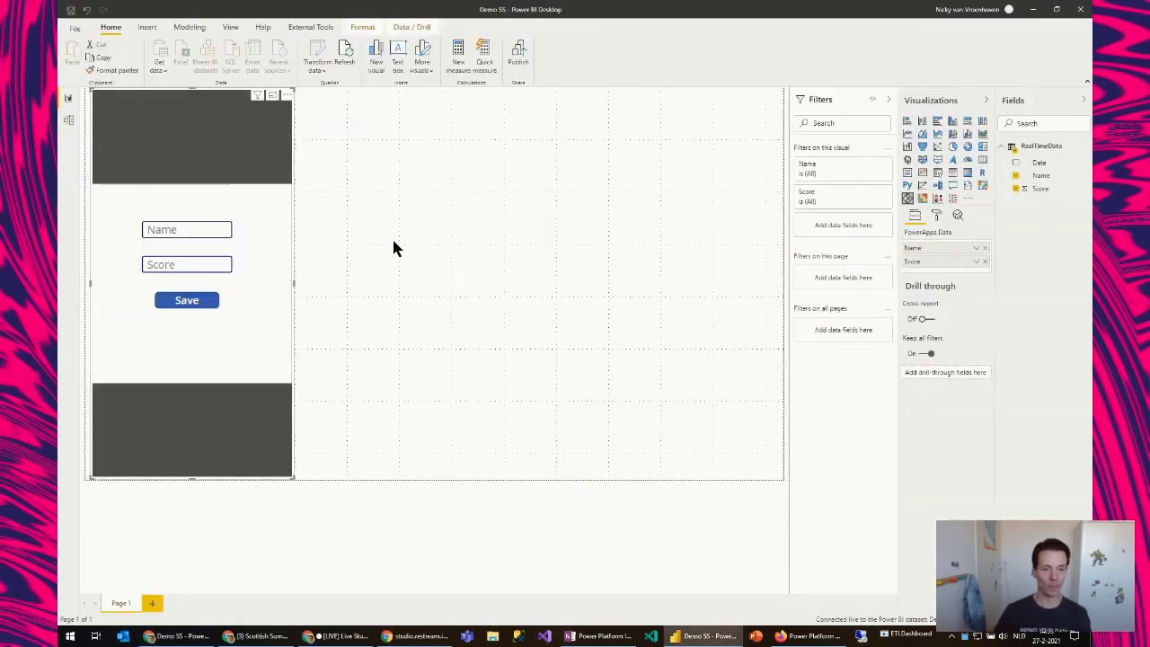
click(400, 254)
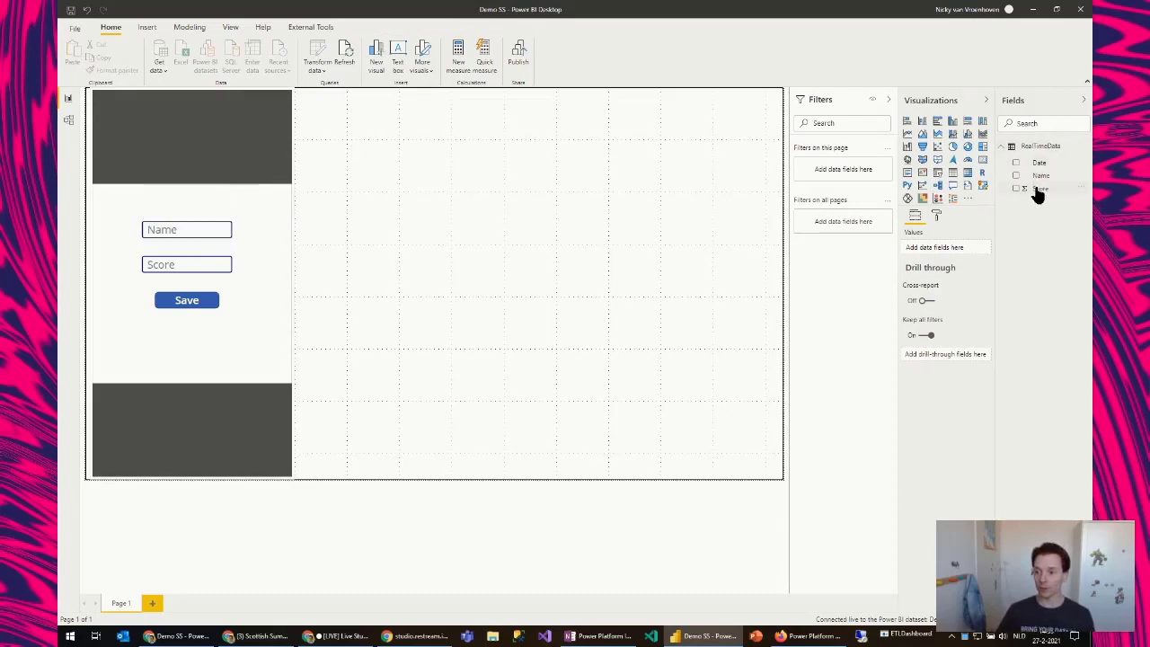
Add a stacked column chart of Score by Name, widened to fill most of the page beside the app, with Name as legend
drag(1039, 176, 553, 190)
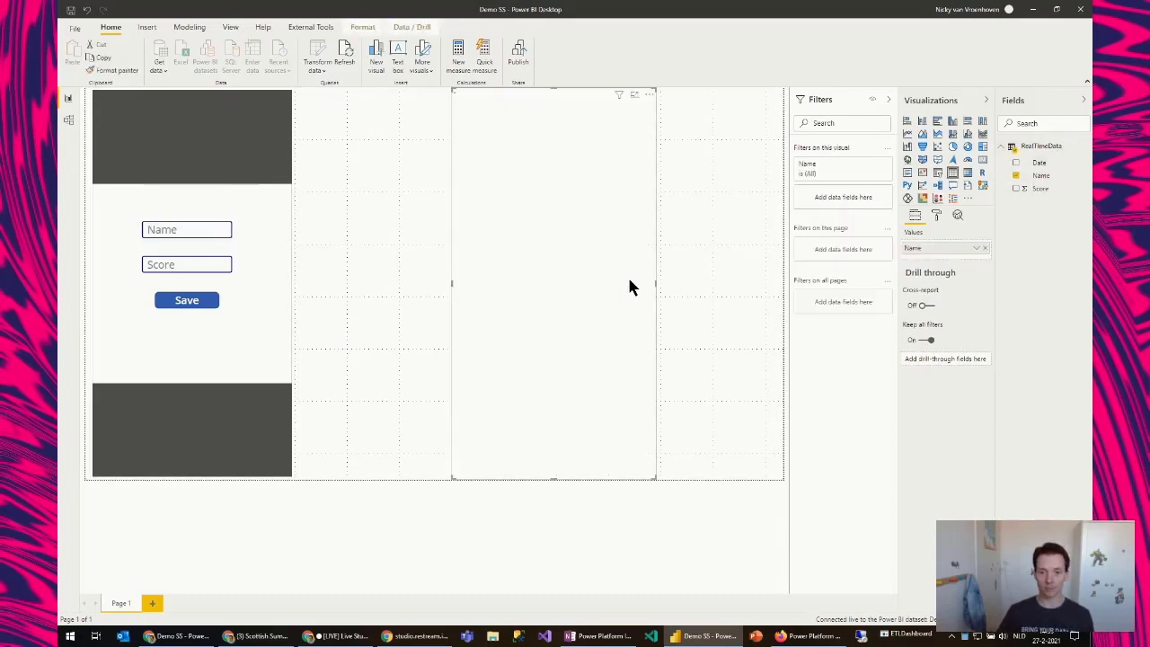
click(923, 122)
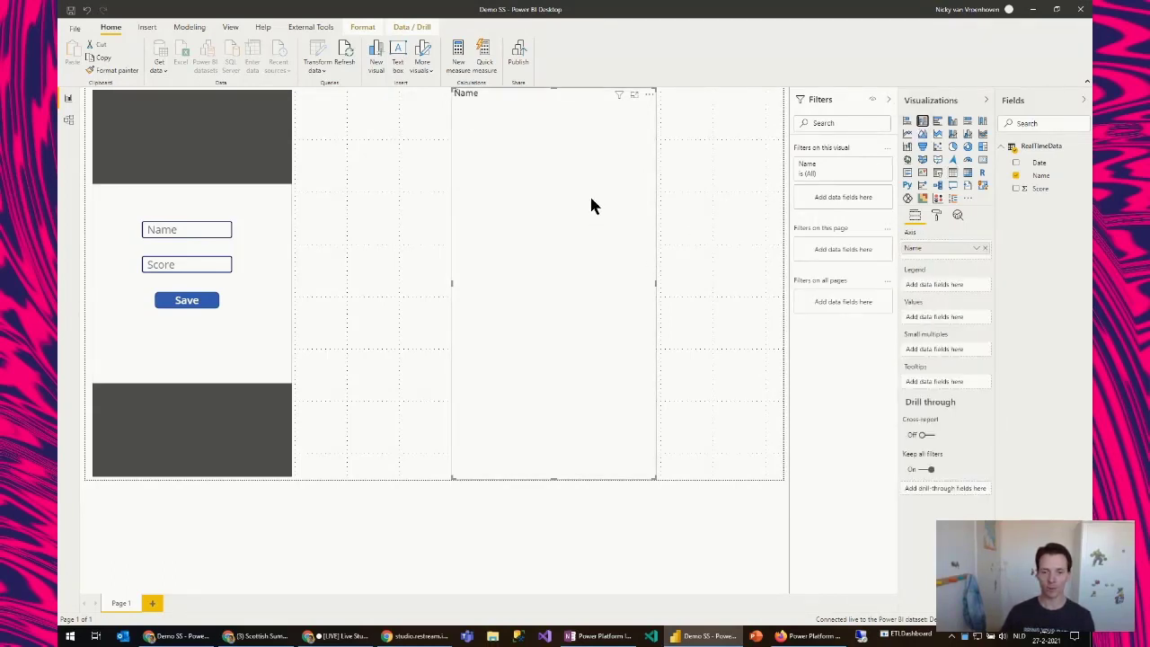
drag(656, 286, 783, 289)
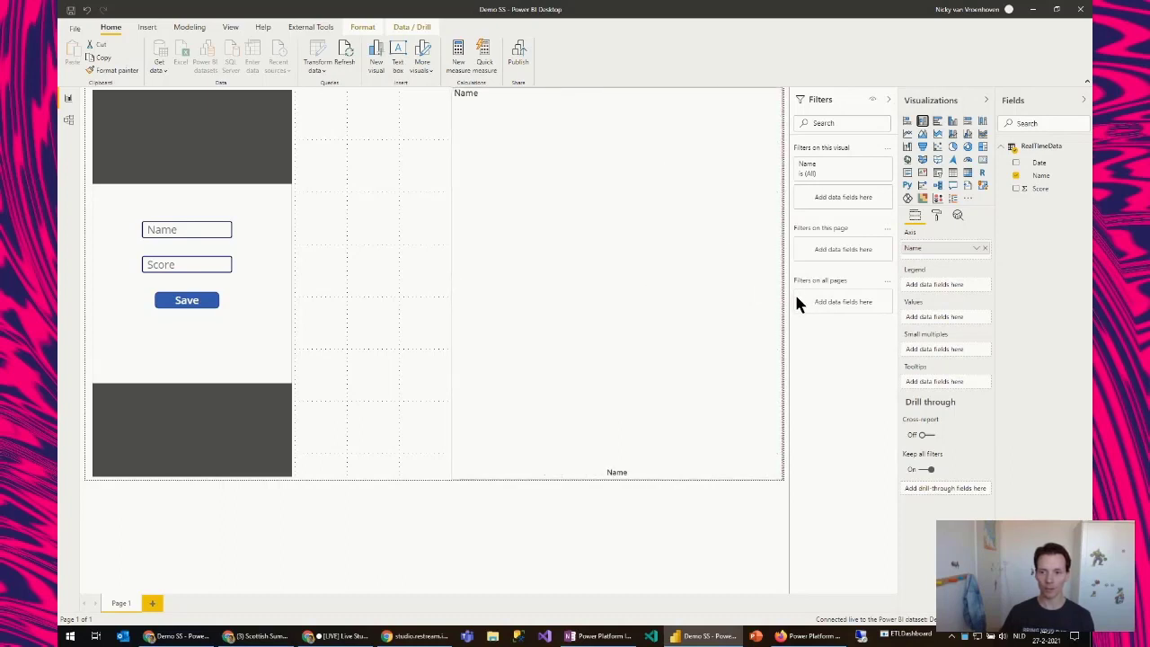
drag(451, 283, 339, 268)
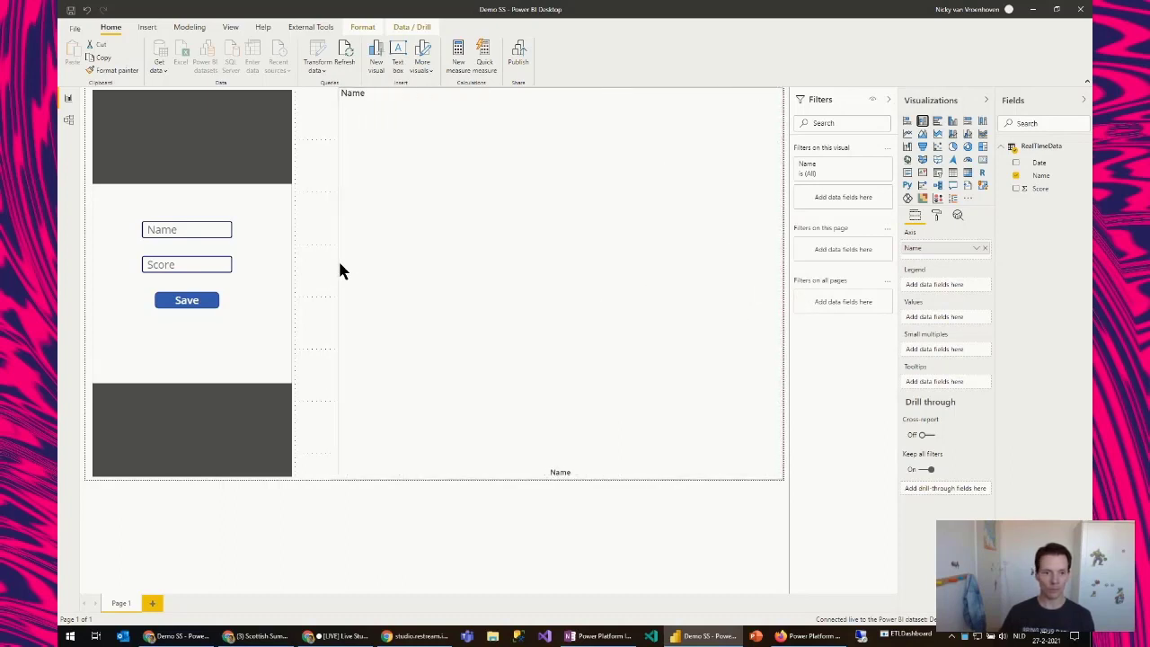
click(1016, 189)
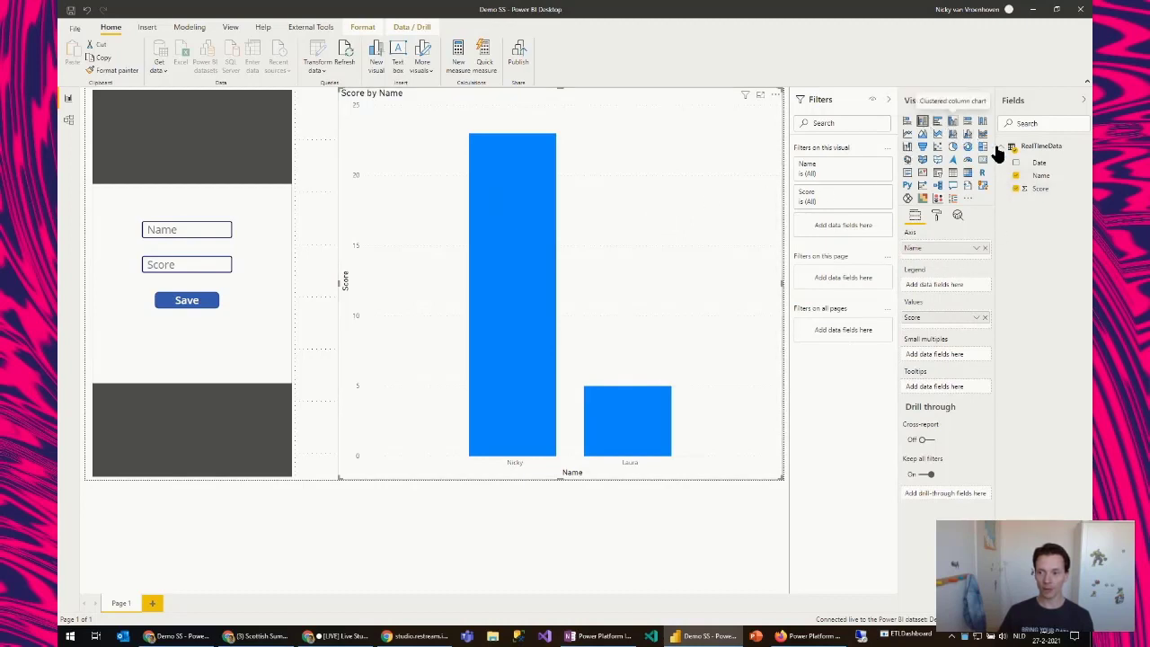
drag(1041, 176, 944, 286)
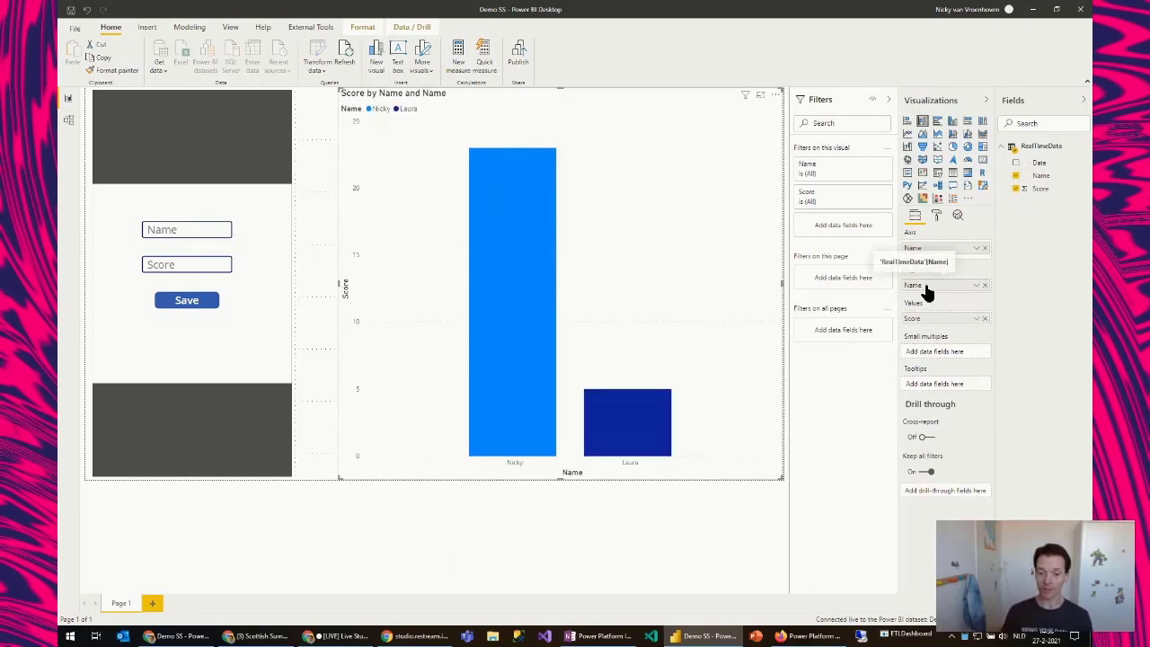
Enter a player's name with a score of 10 in the embedded app and save the entry
click(189, 230)
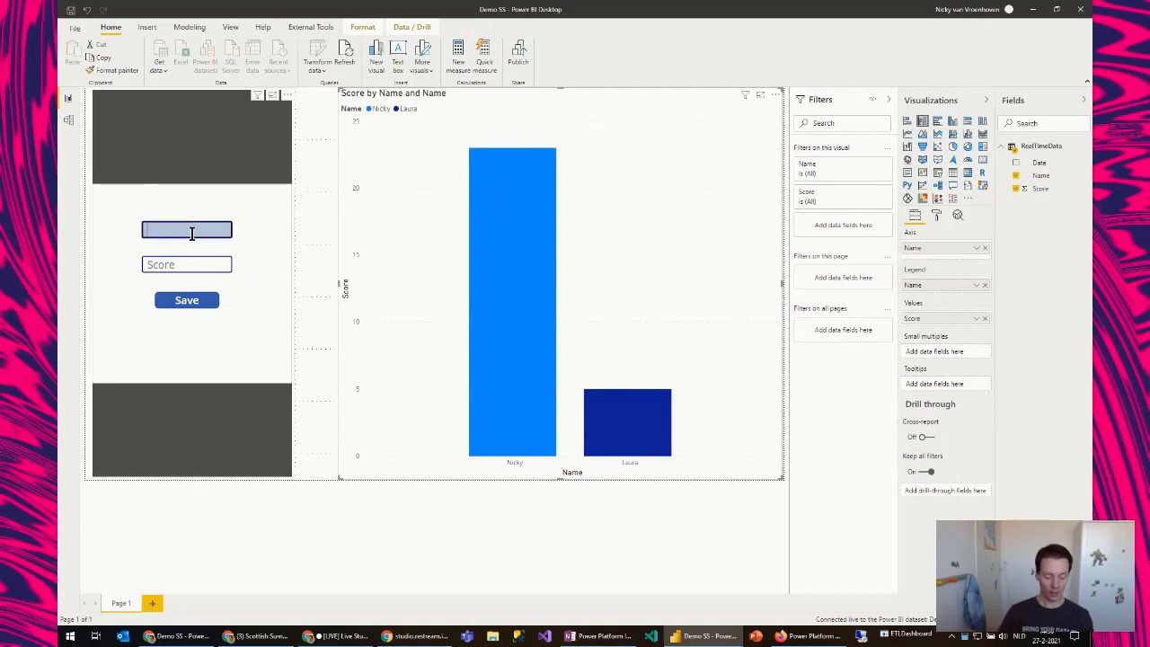
text(Mark)
key(Tab)
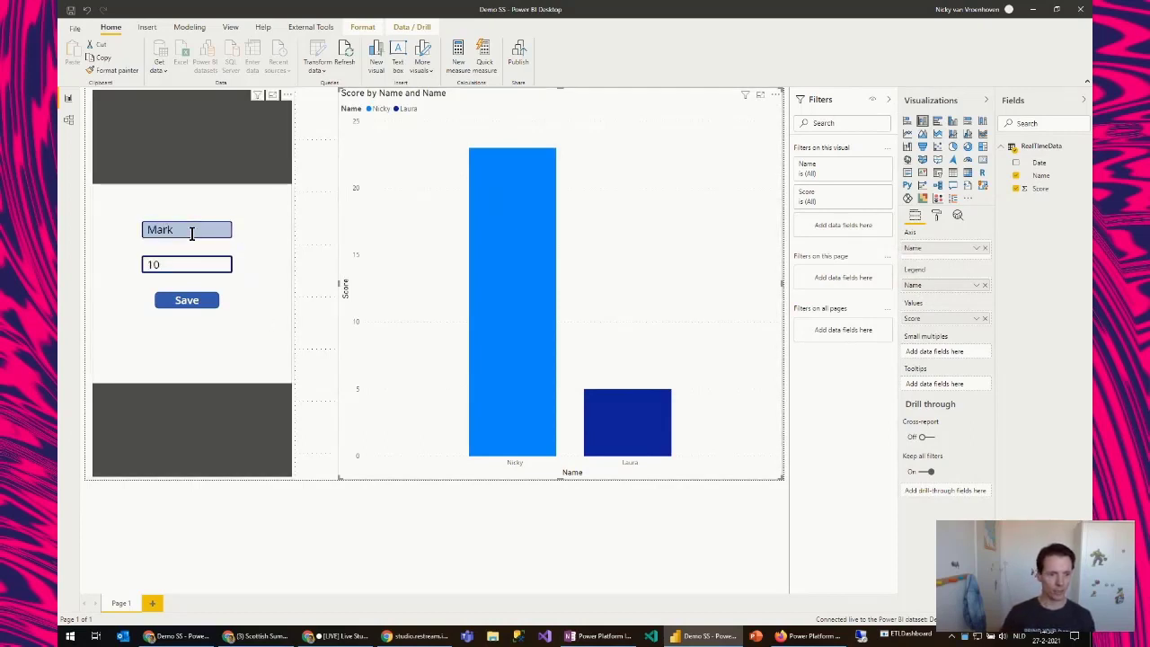
click(196, 303)
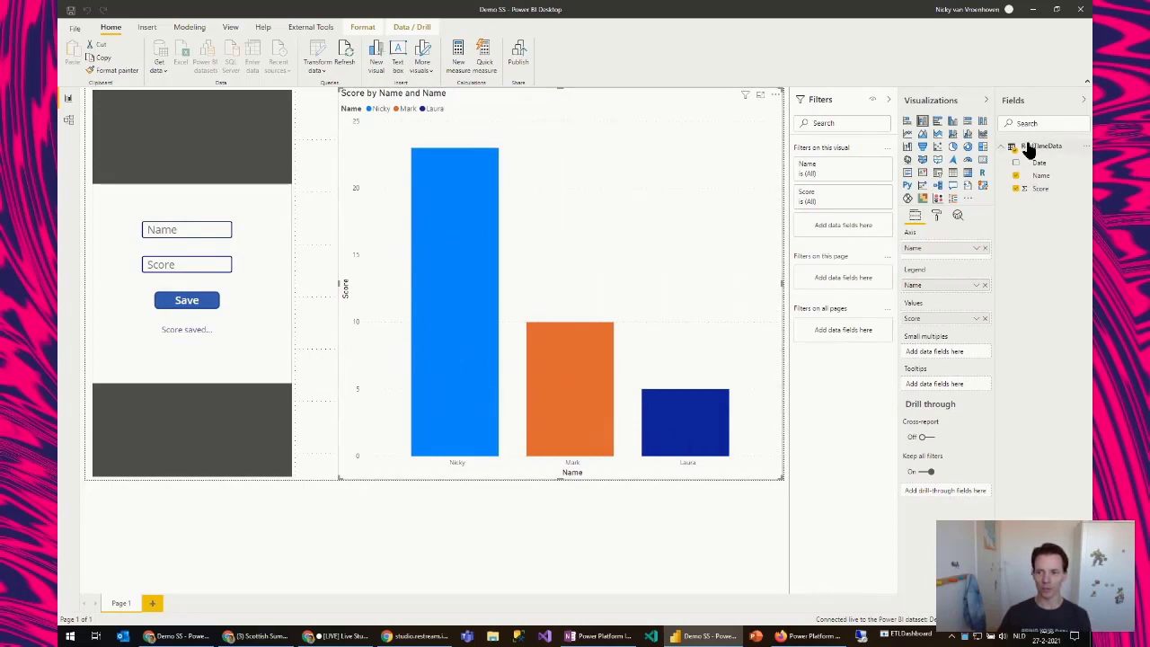
Try the chart as a clustered column chart with Name as legend and switch back to the stacked column chart with that legend
click(957, 126)
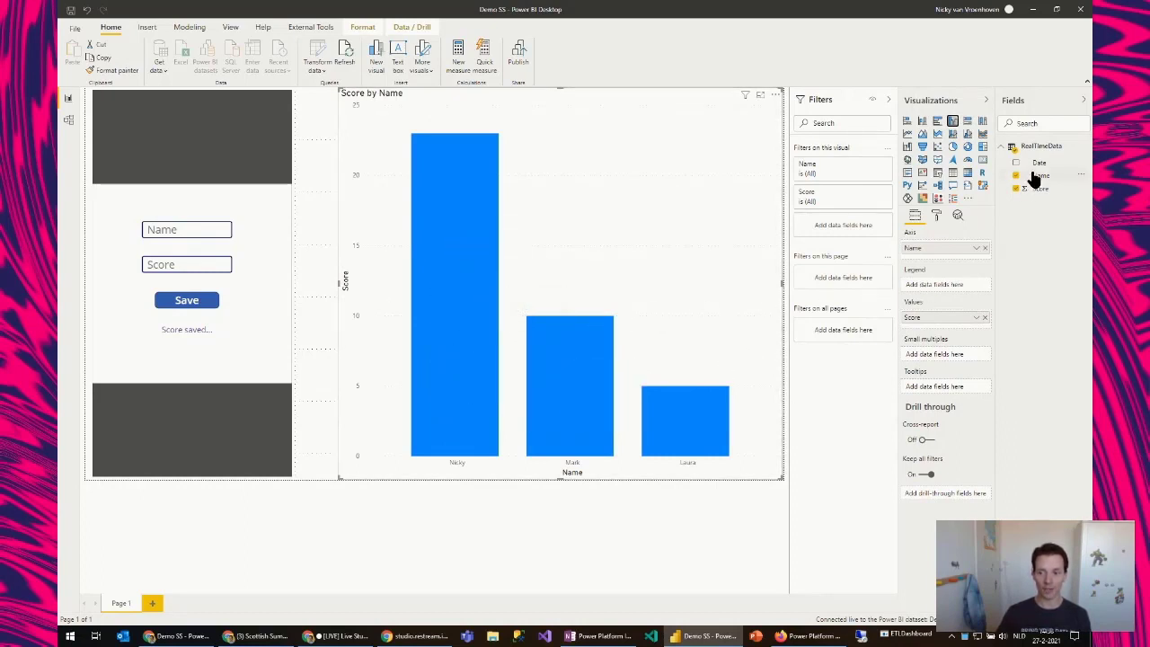
drag(1033, 175, 950, 287)
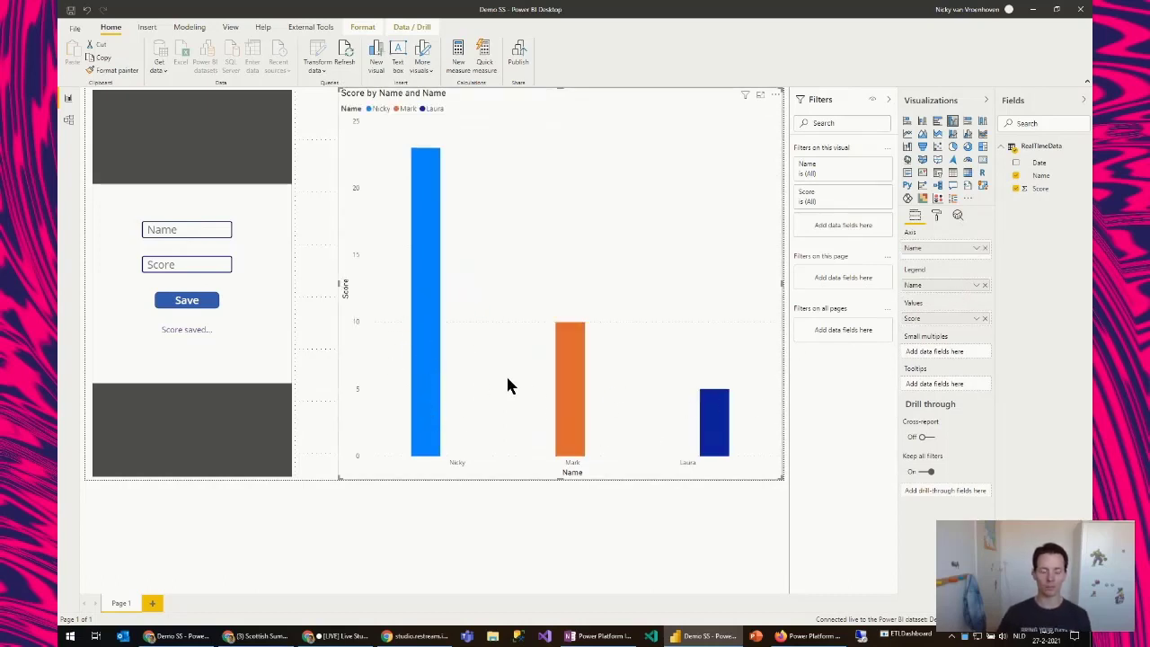
click(922, 120)
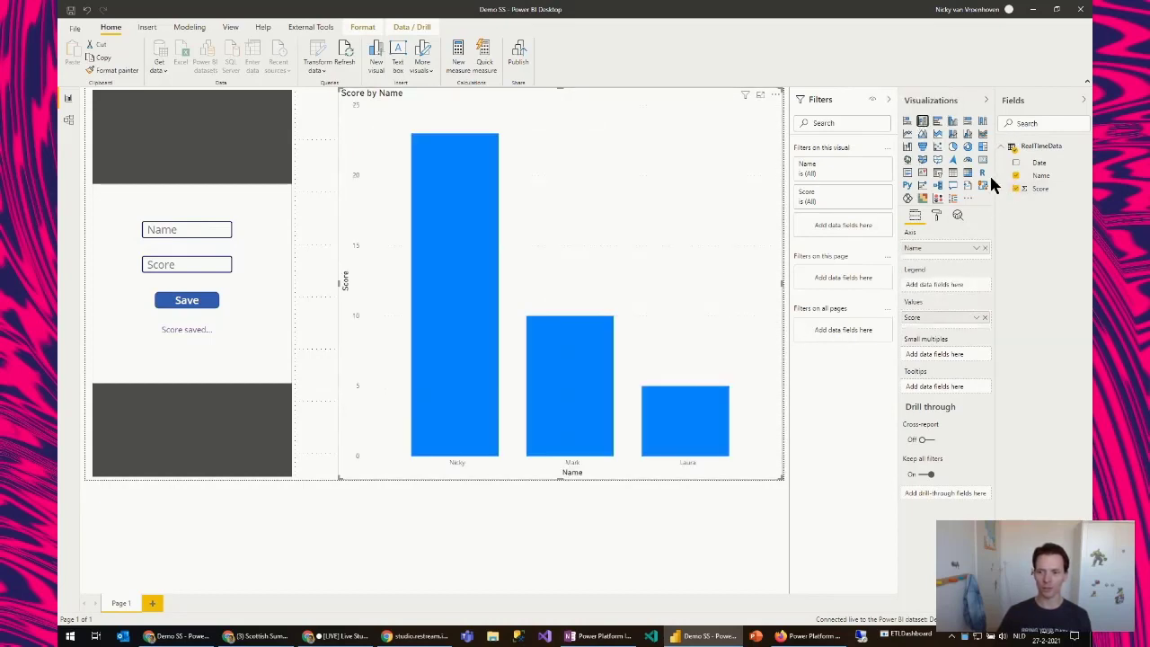
drag(988, 267, 944, 286)
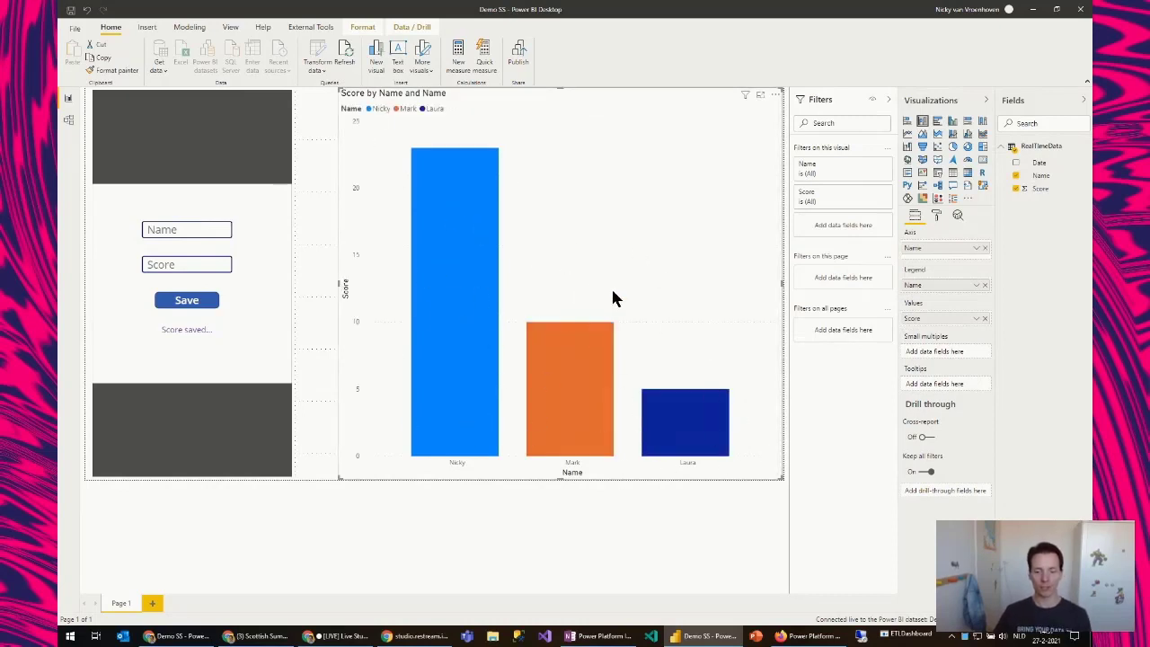
Publish the report to My workspace and open Demo SS.pbix in the Power BI service
click(185, 230)
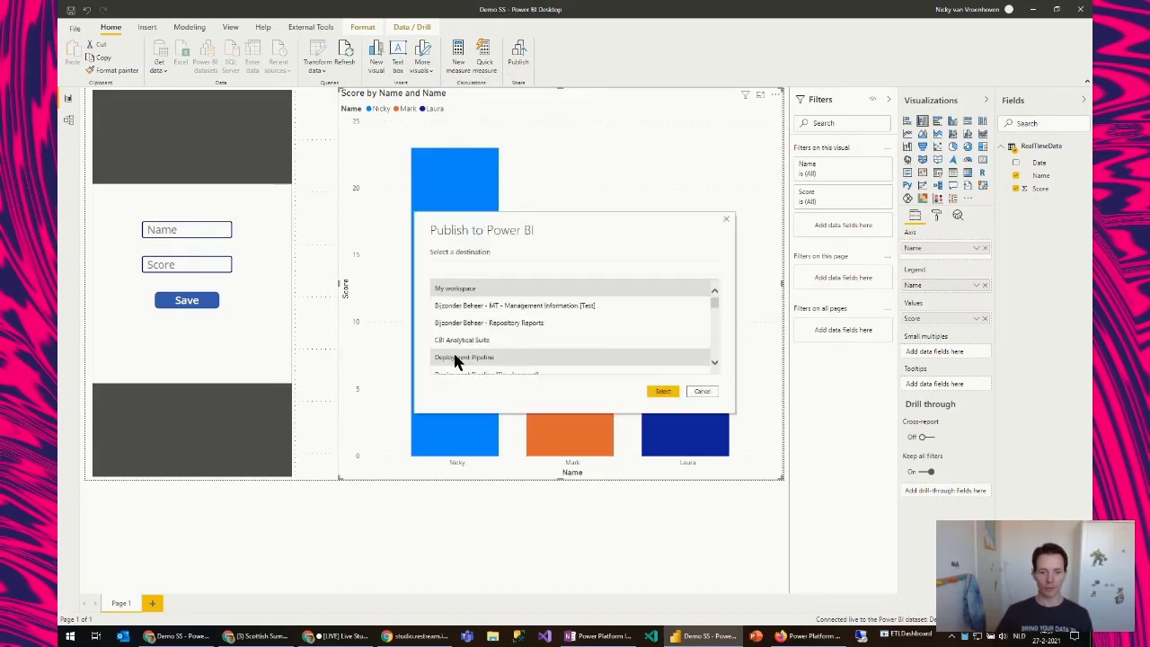
double_click(467, 290)
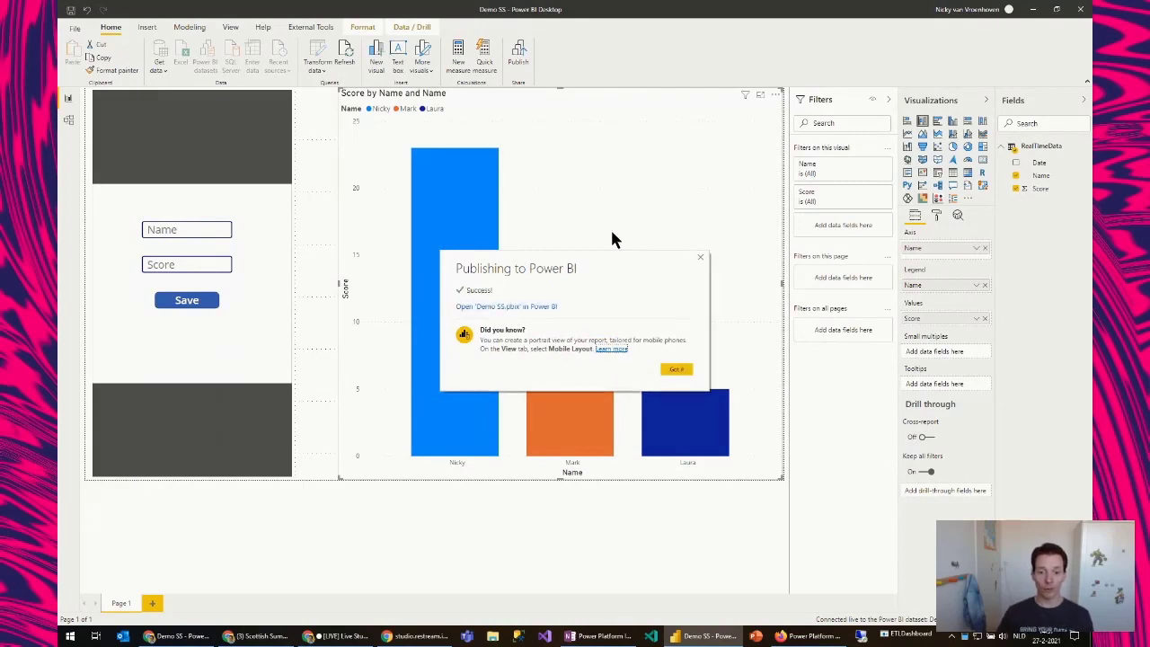
click(524, 307)
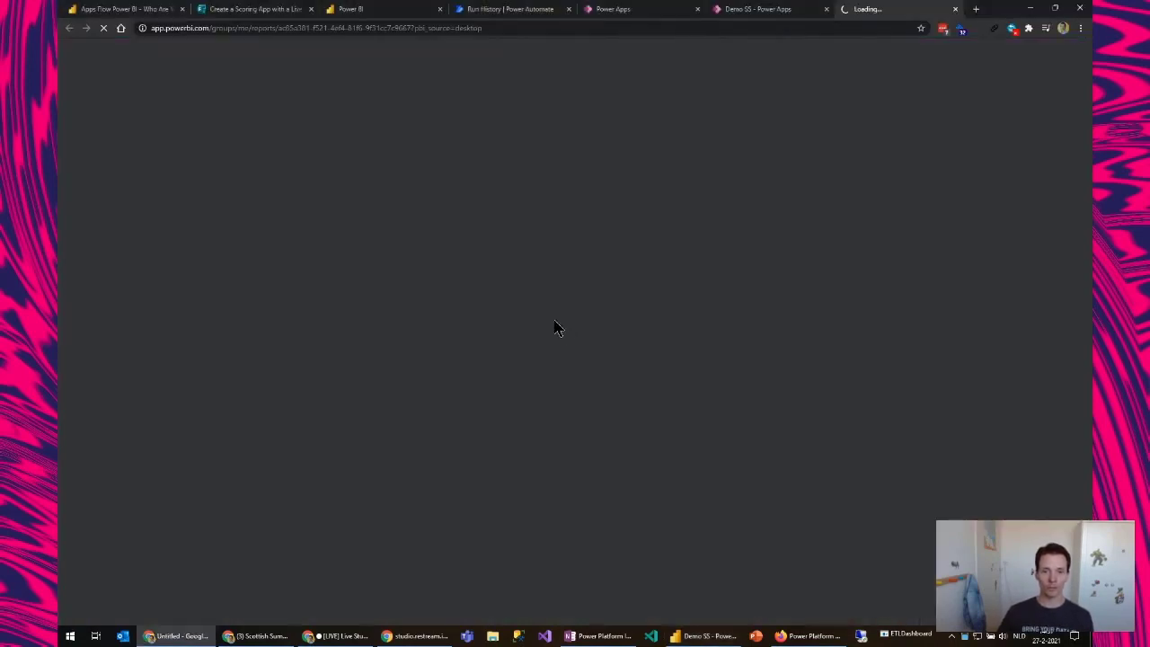
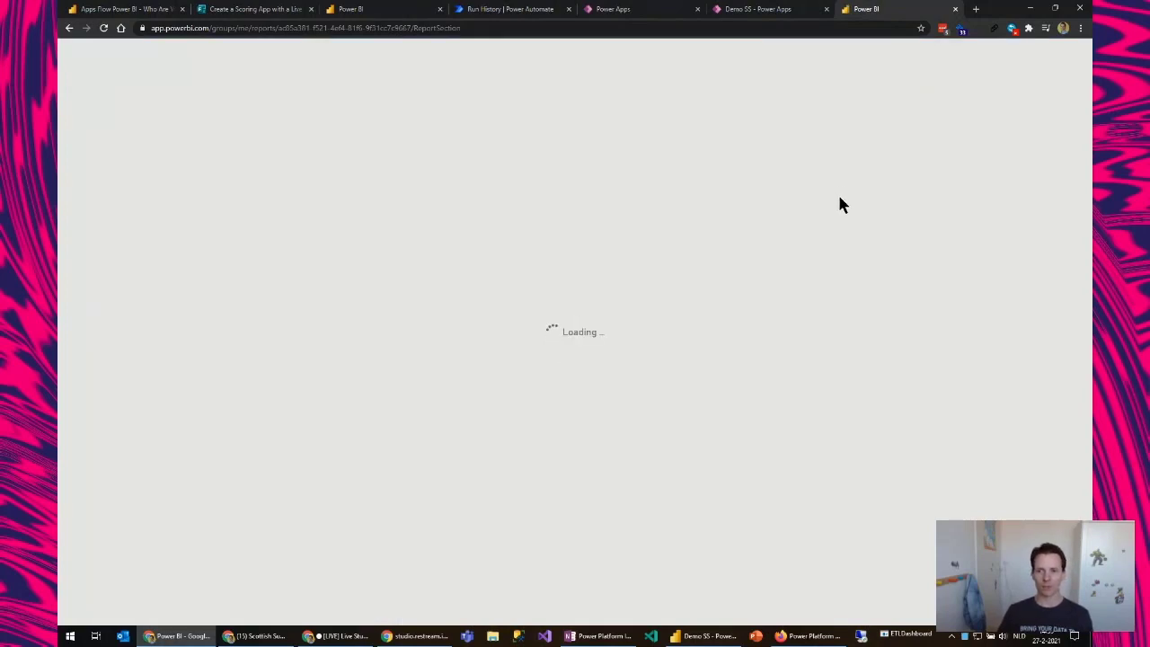
Switch to the Power Platform admin center in Firefox, dismiss the browser update notice and open the VLKCO Default DLP Policy's connectors
click(808, 636)
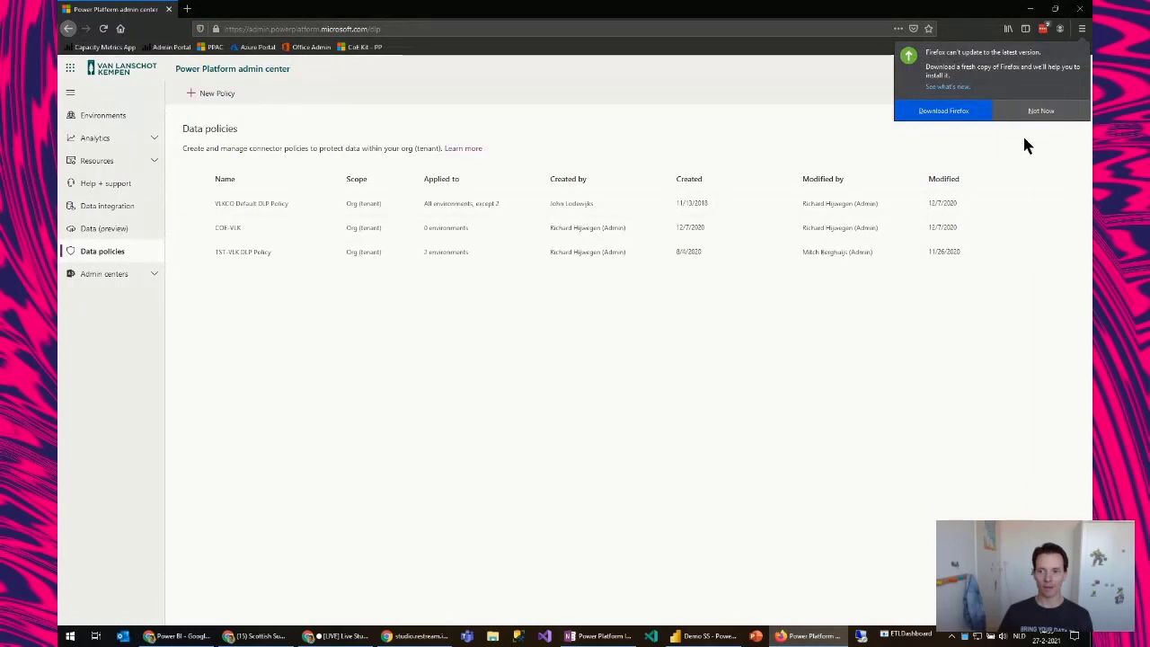
click(1040, 112)
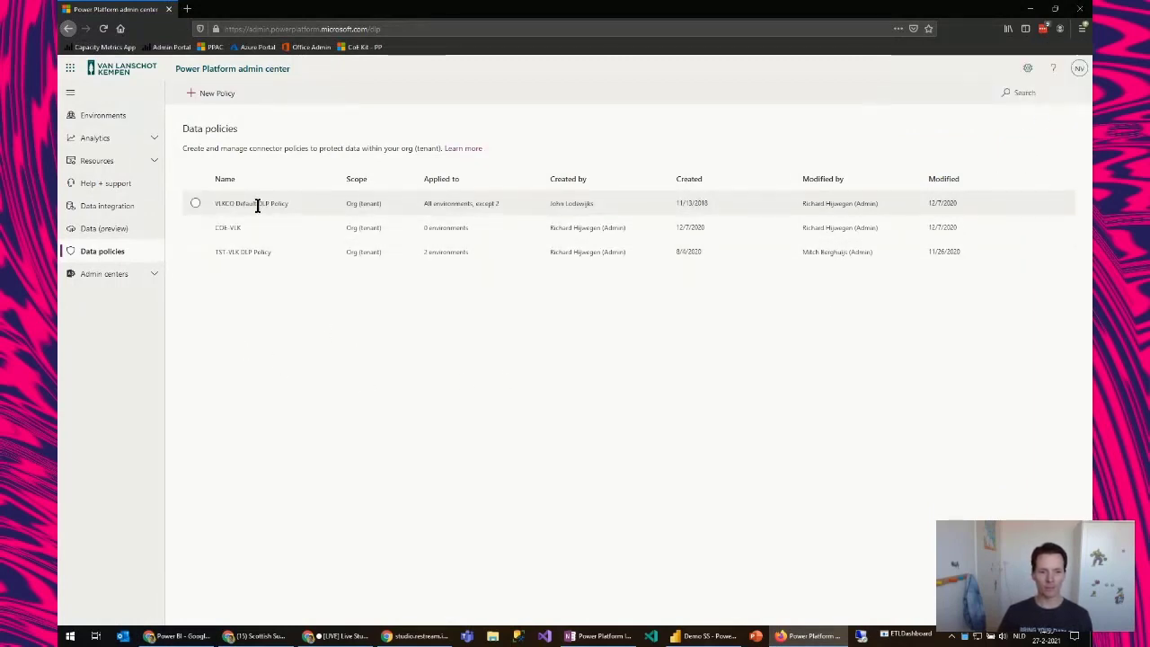
click(223, 204)
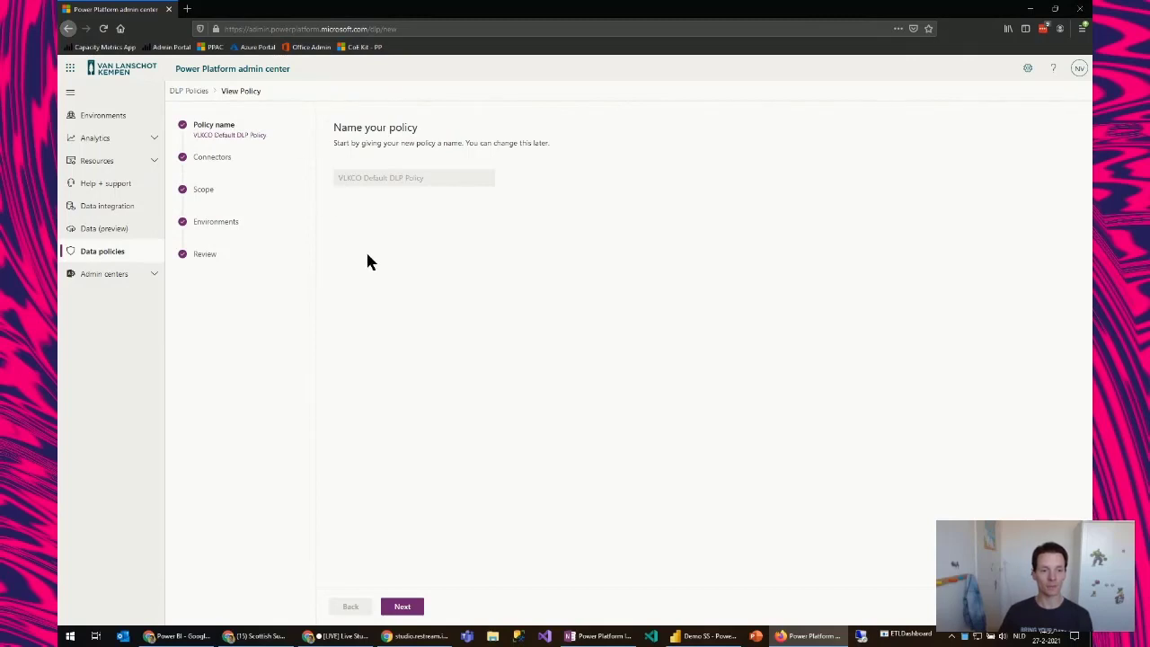
click(216, 166)
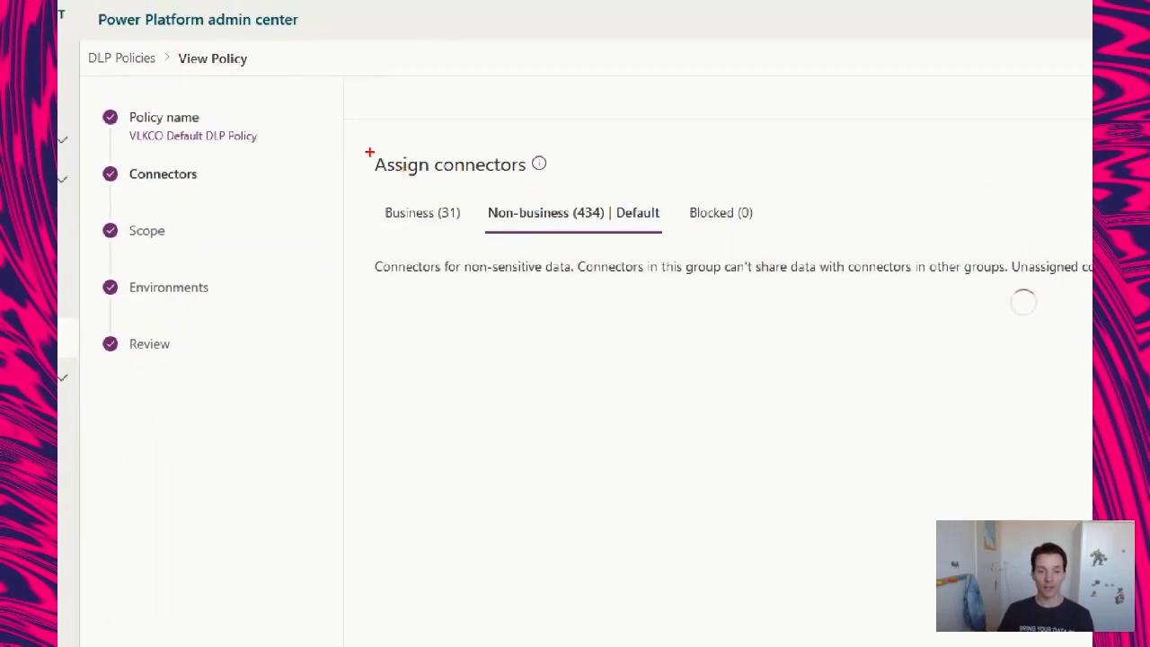
Review the policy's connector groups and look through the Business connectors down to Power BI
drag(366, 196, 474, 237)
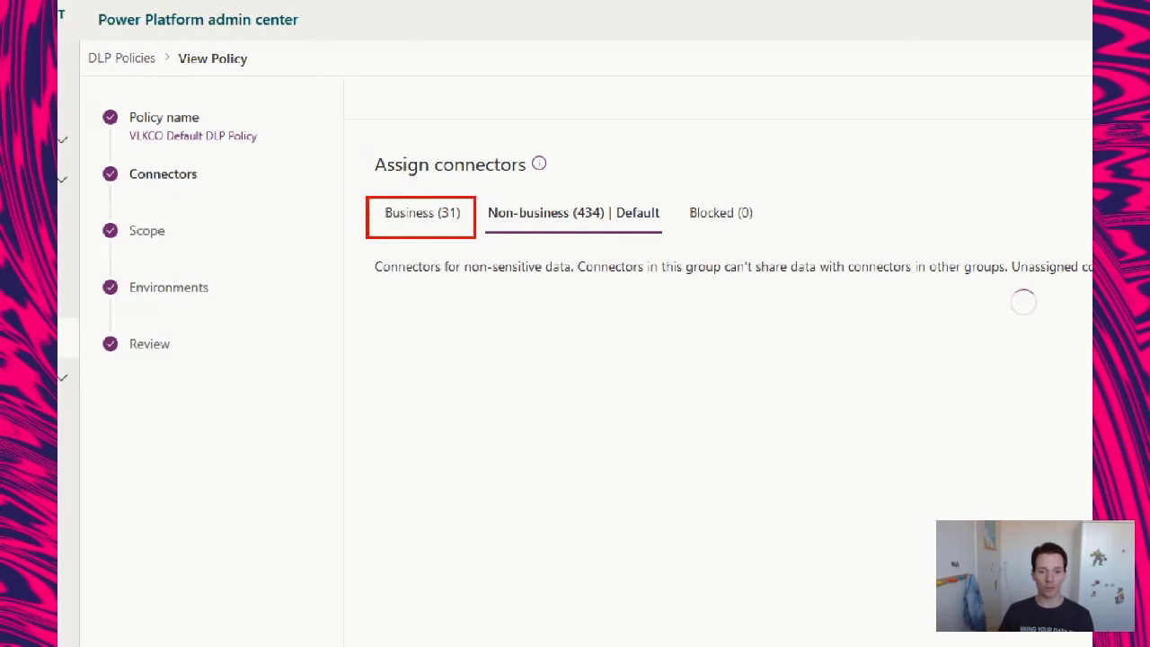
drag(483, 191, 674, 241)
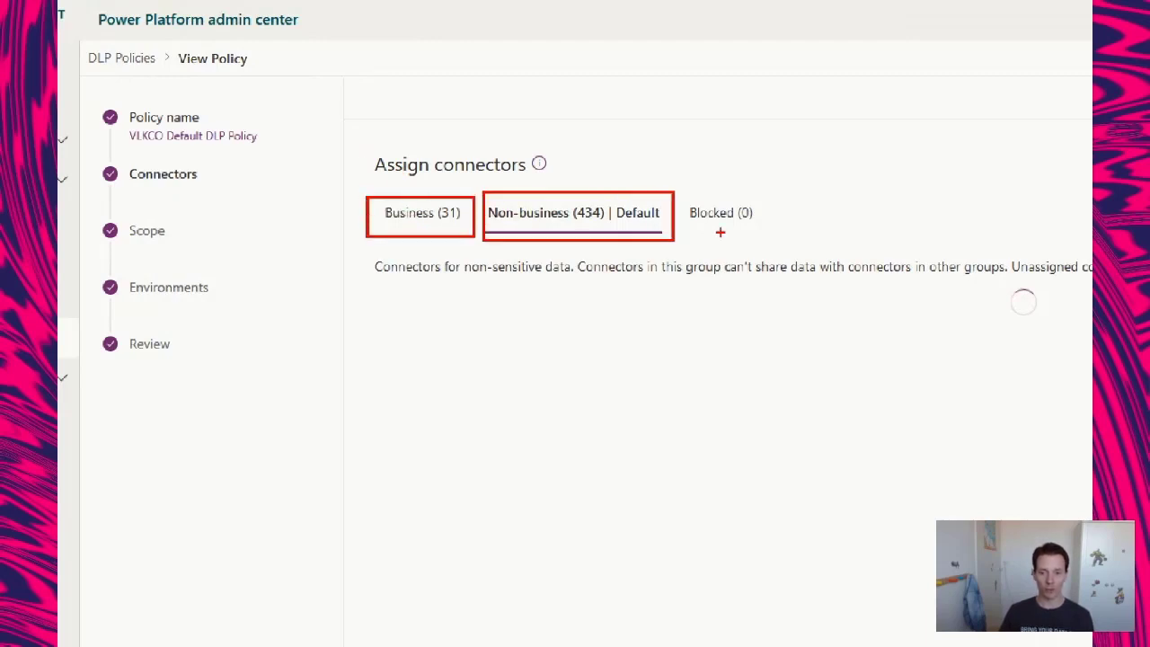
drag(683, 192, 765, 237)
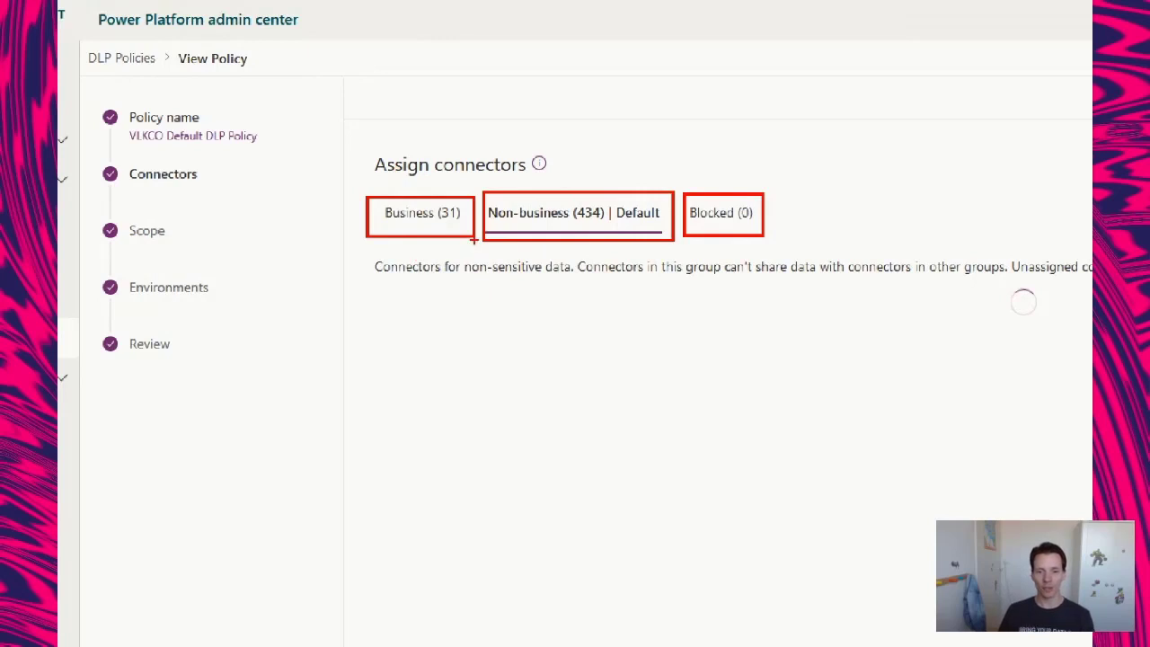
click(421, 225)
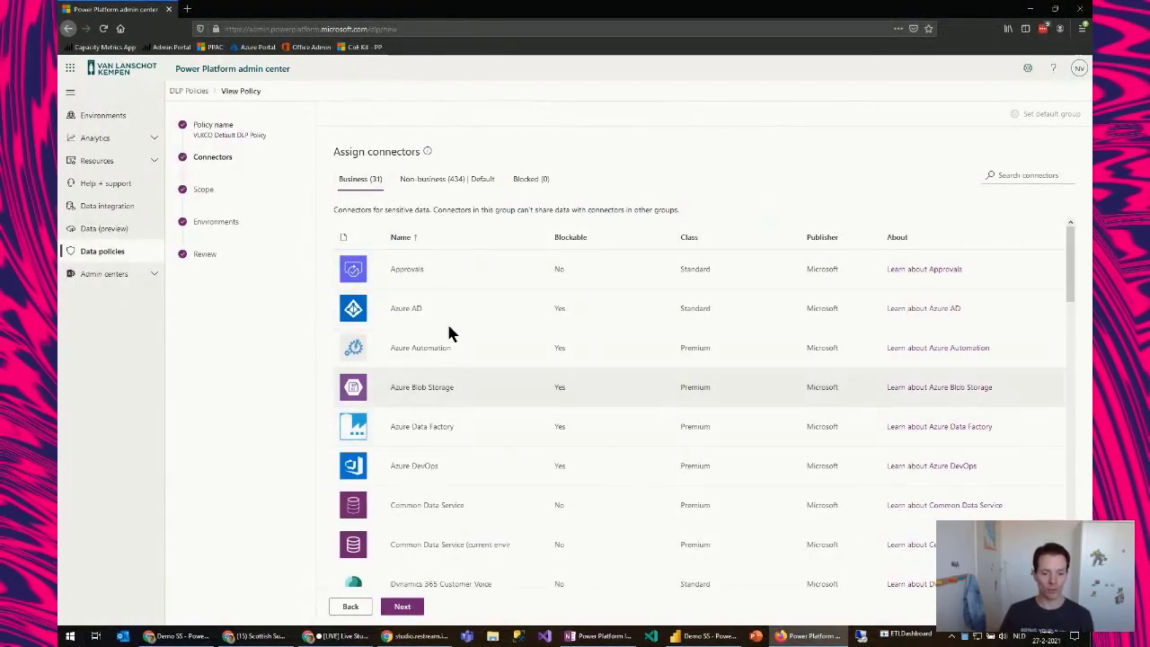
scroll(446, 353, down, 10)
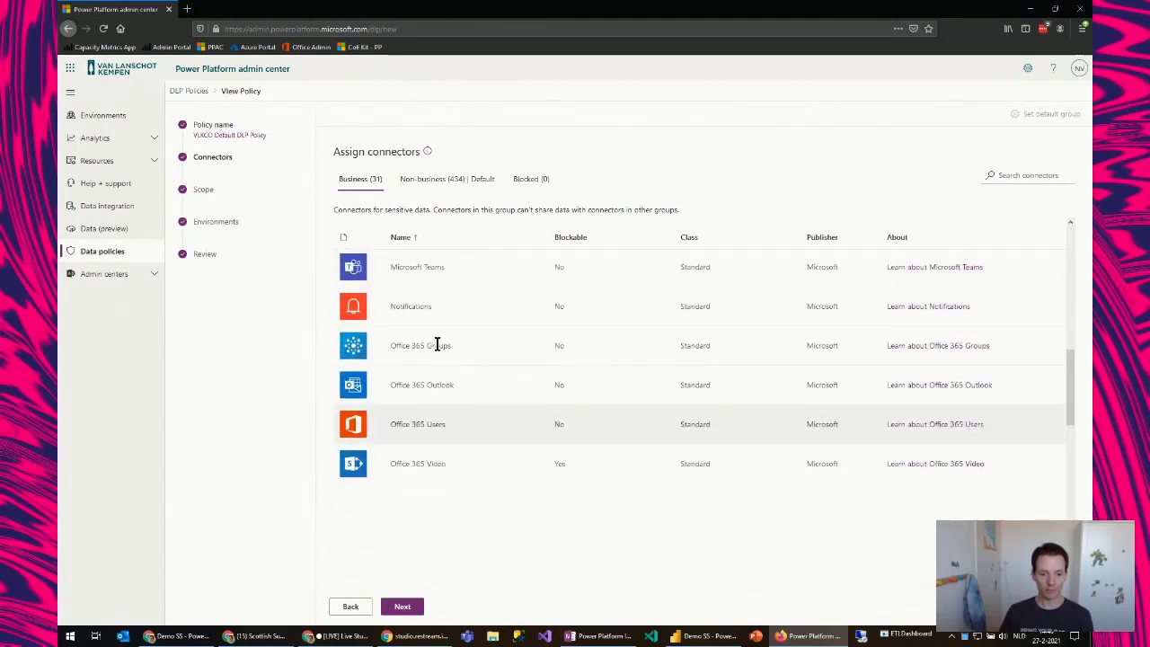
scroll(442, 395, down, 5)
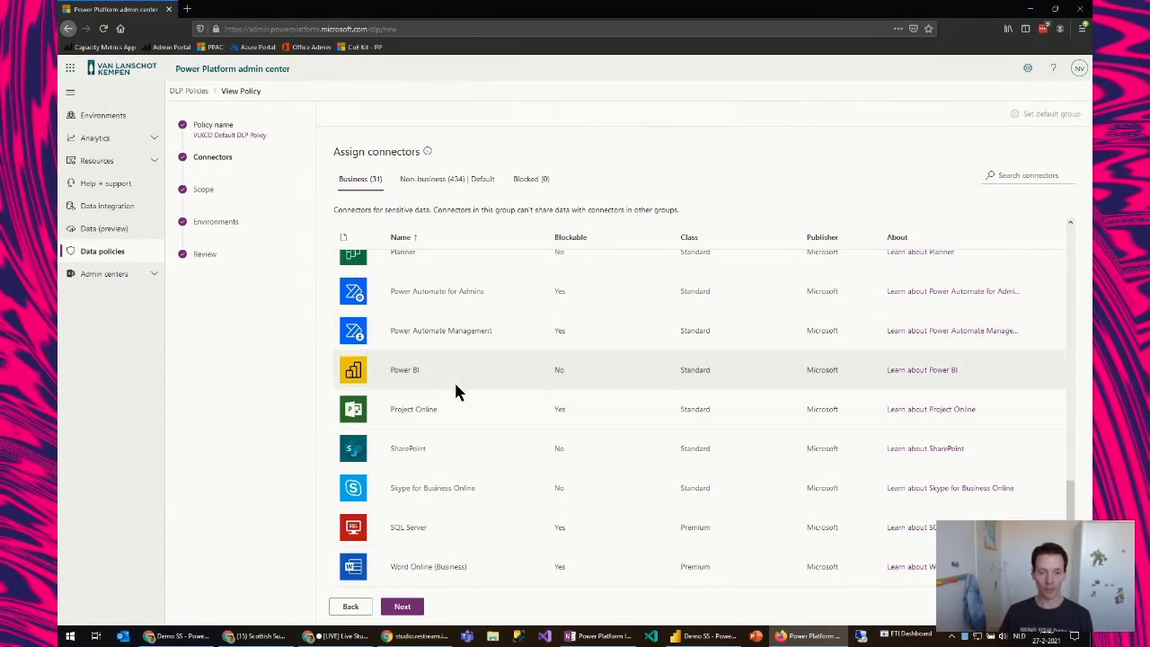
Search the policy's Business connectors for "power" twice, clearing the search each time
scroll(440, 378, up, 3)
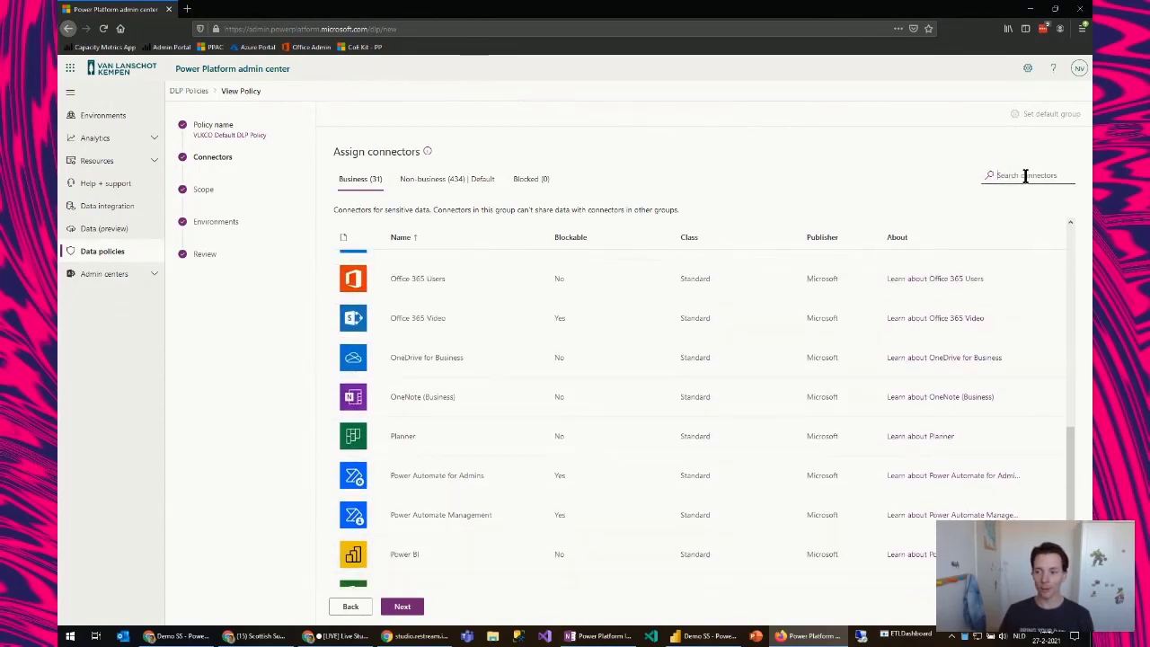
click(1024, 176)
text(power)
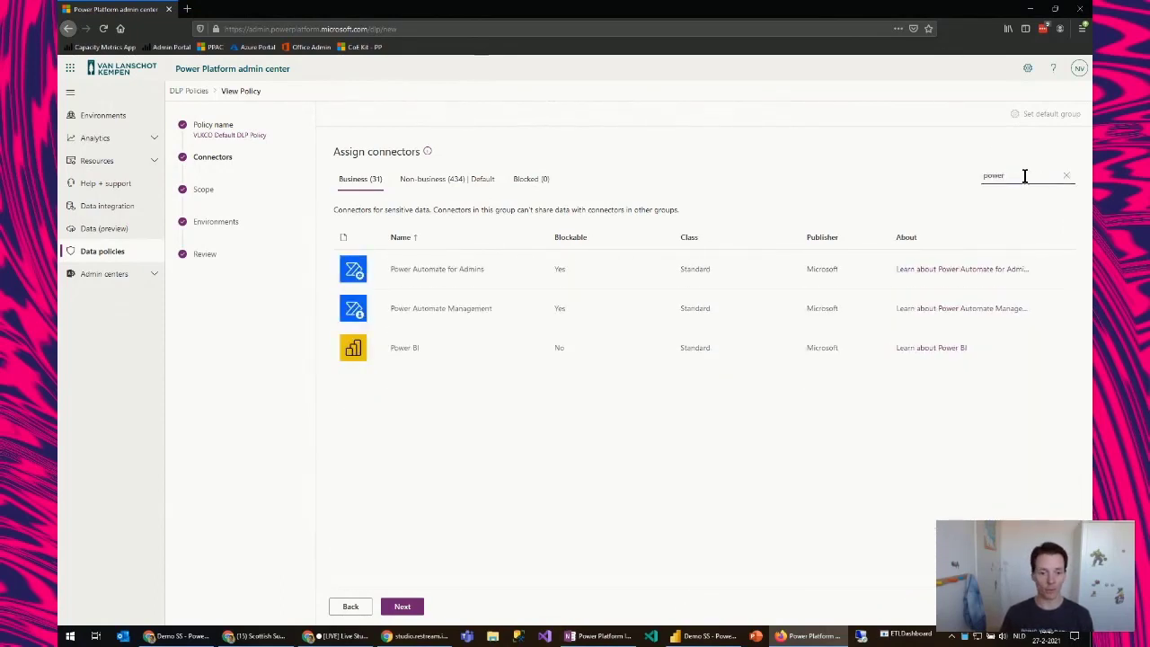
key(BackSpace)
key(BackSpace)
key(BackSpace)
key(BackSpace)
key(BackSpace)
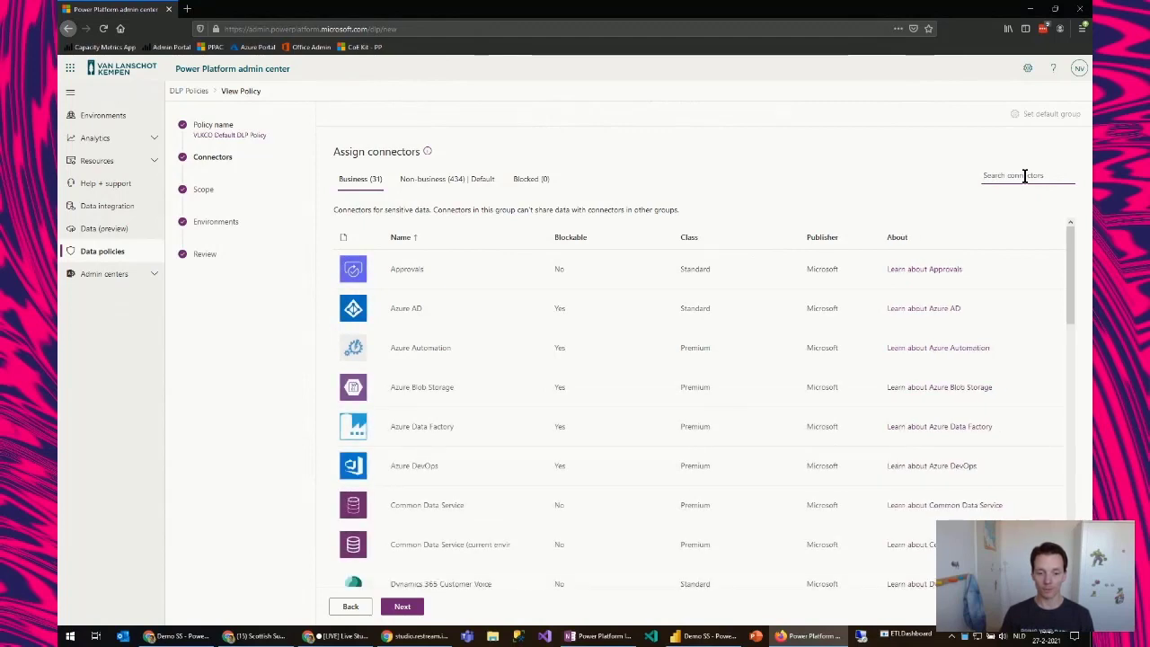
text(power)
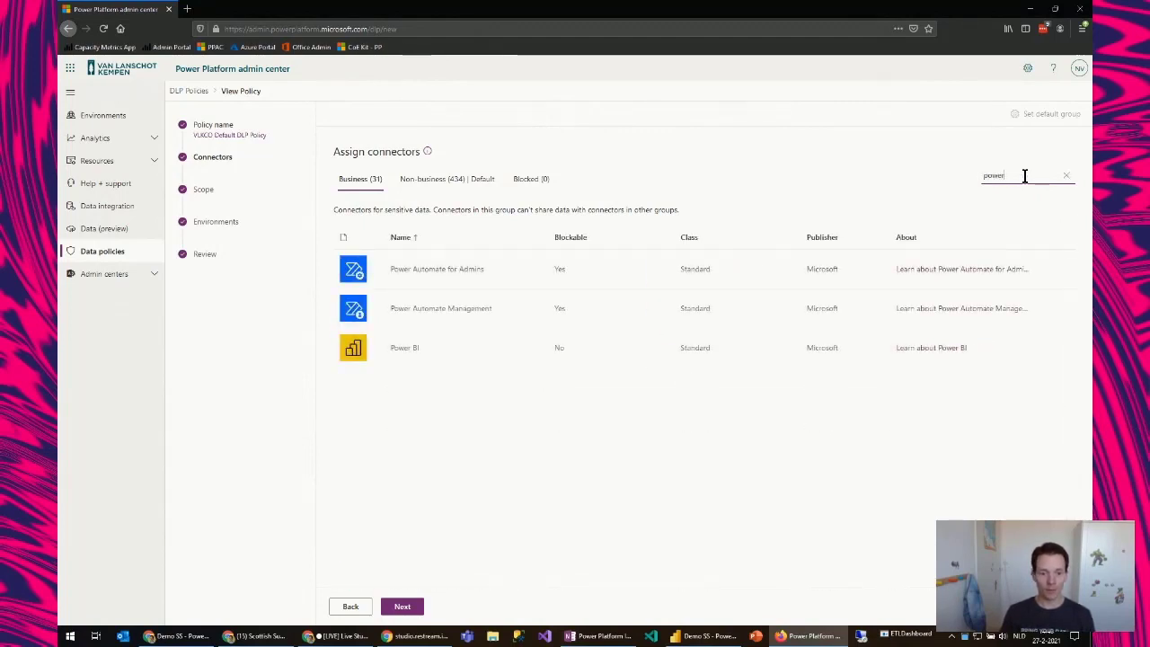
key(BackSpace)
key(BackSpace)
key(BackSpace)
key(BackSpace)
key(BackSpace)
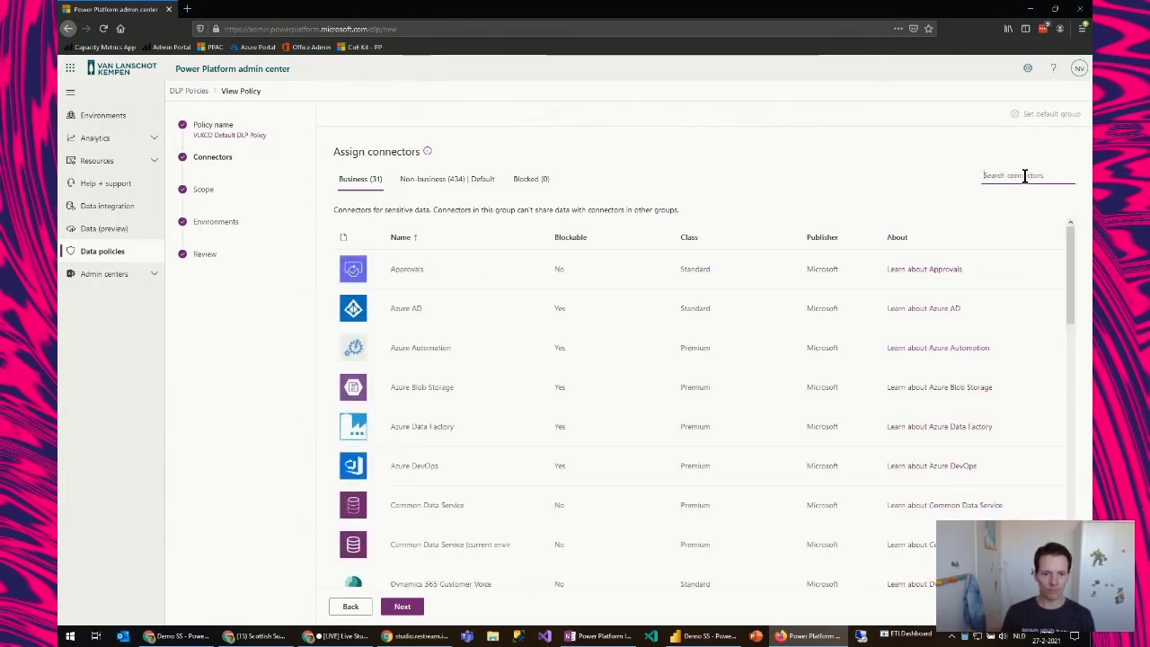
Search the Business connectors for "app", clear the search and look through the full list down to the Power Automate and Power BI connectors
text(app)
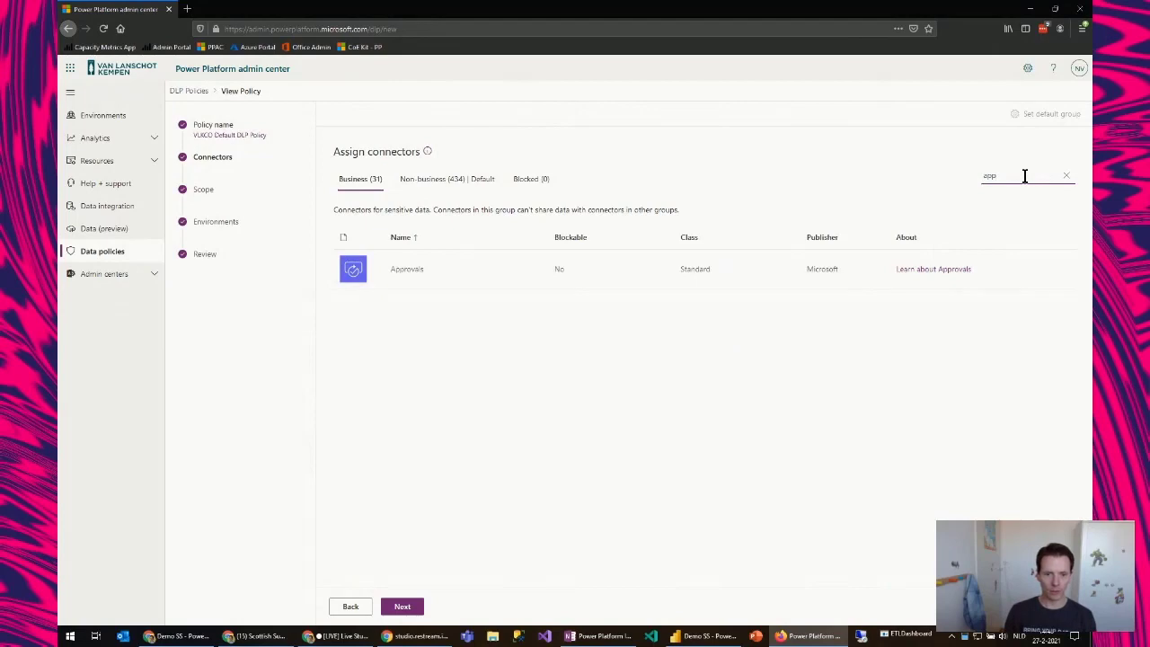
key(BackSpace)
key(BackSpace)
key(BackSpace)
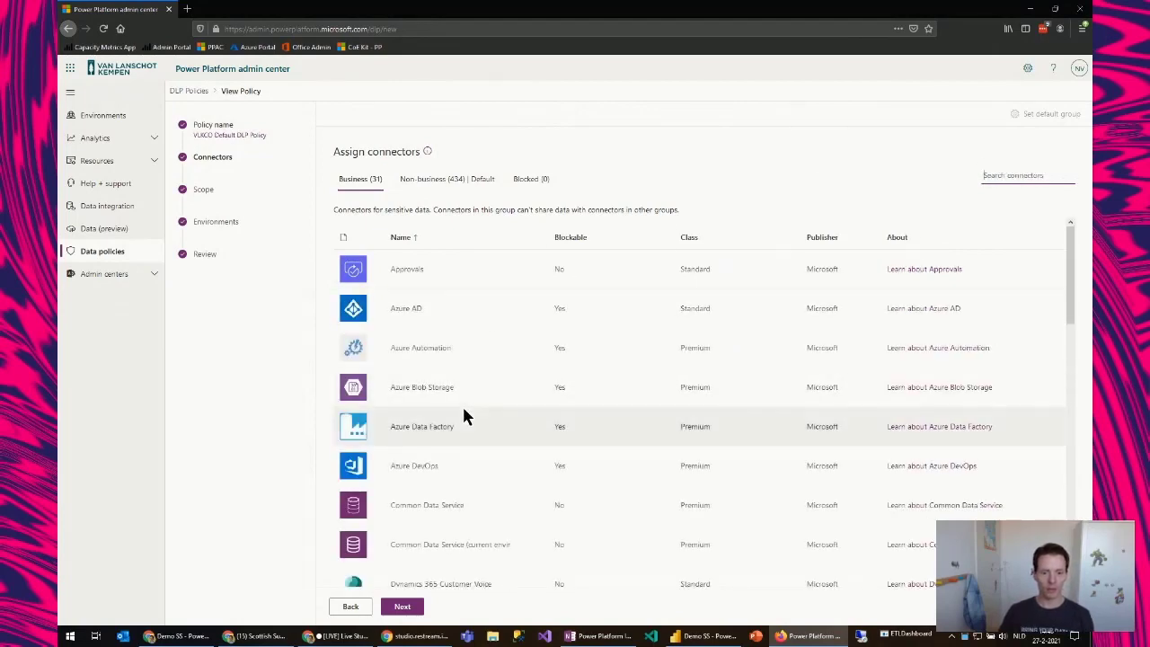
scroll(462, 404, down, 2)
scroll(457, 388, down, 5)
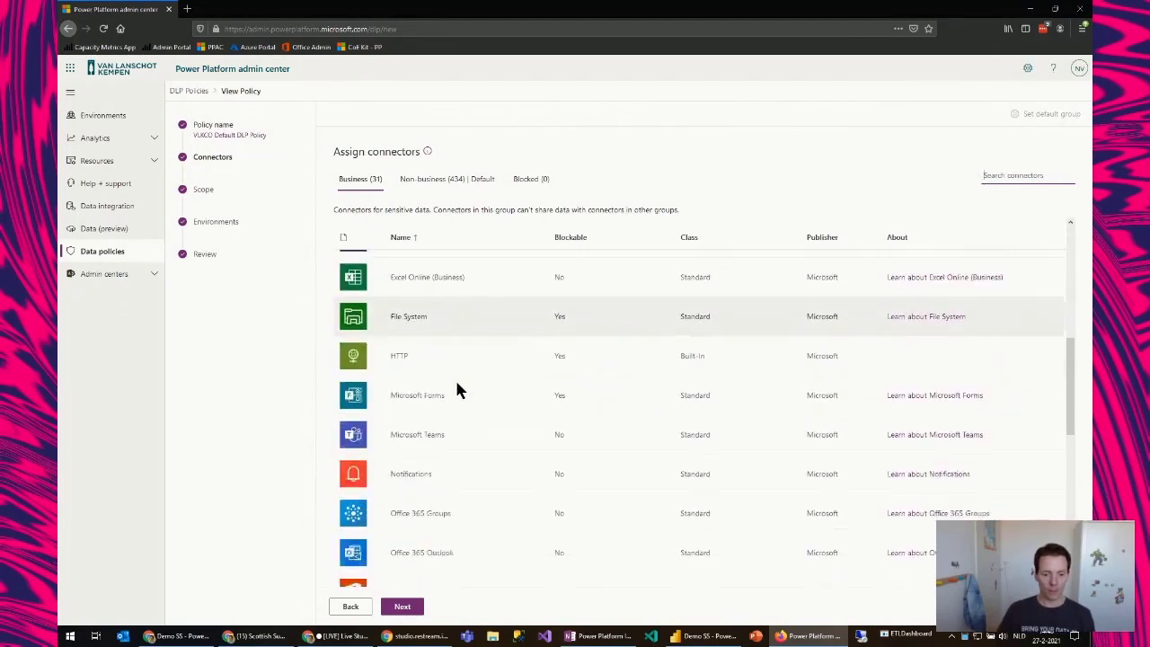
scroll(435, 396, down, 5)
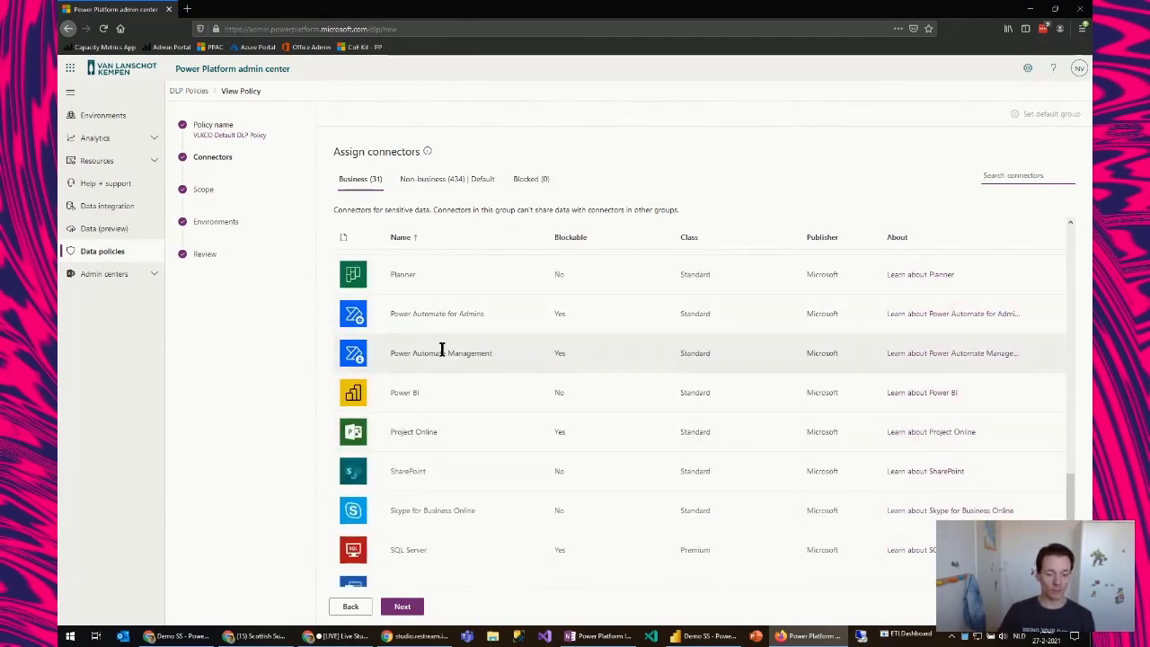
Search the policy's Non-business connectors for "twi" to examine the Twitter connector
click(434, 183)
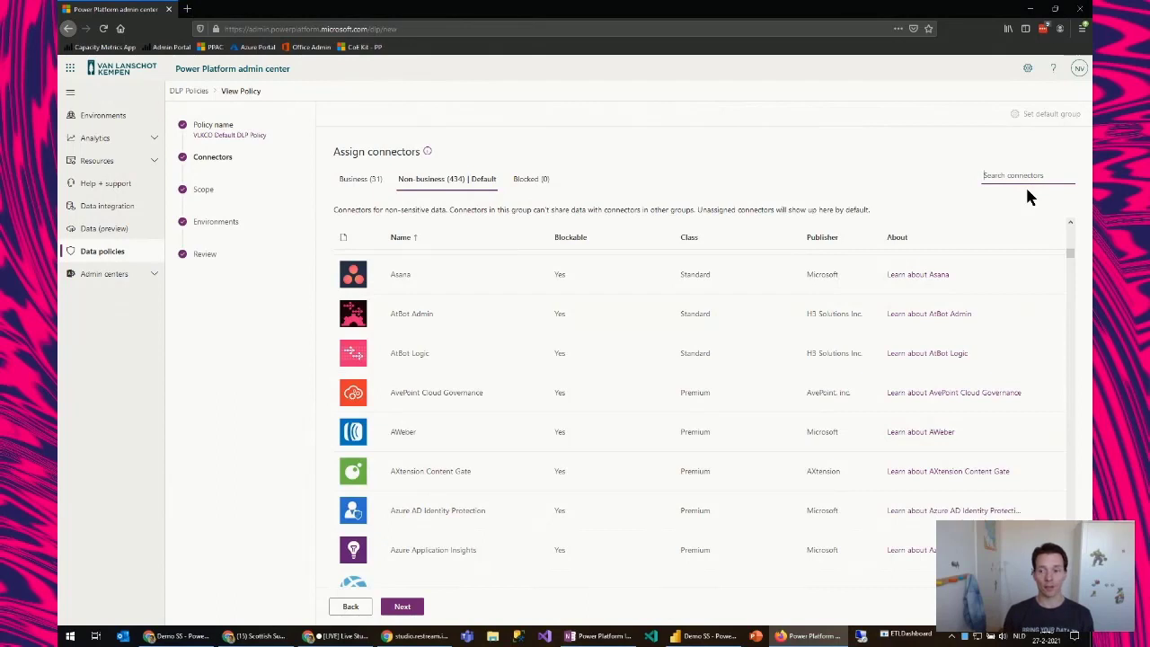
text(t)
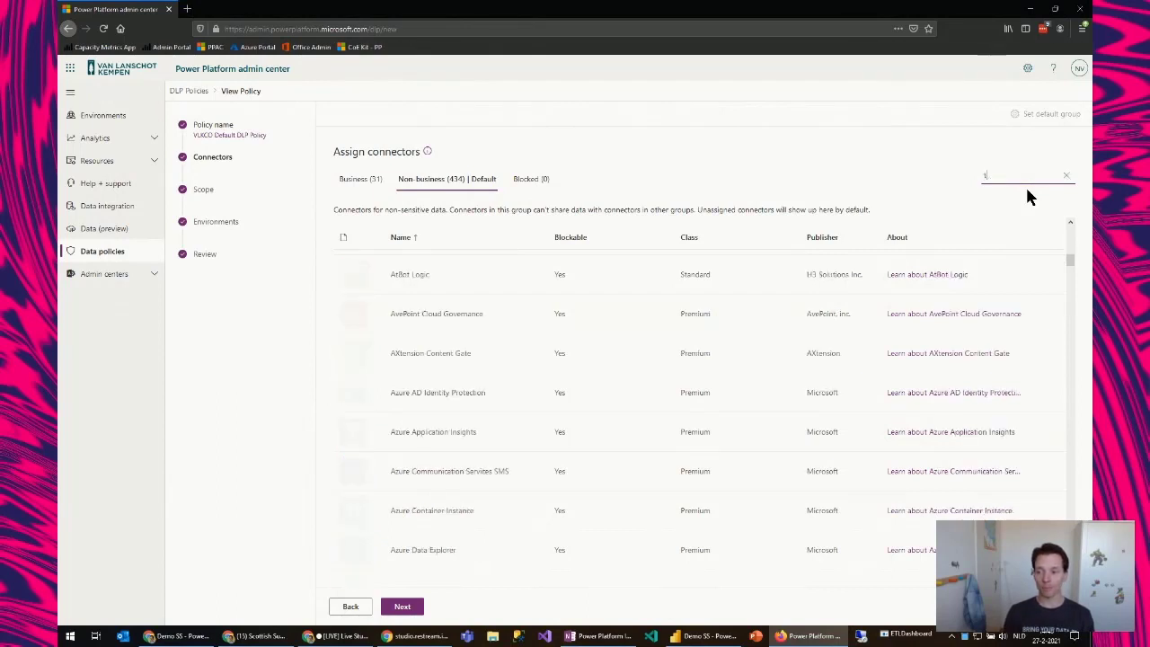
text(wi)
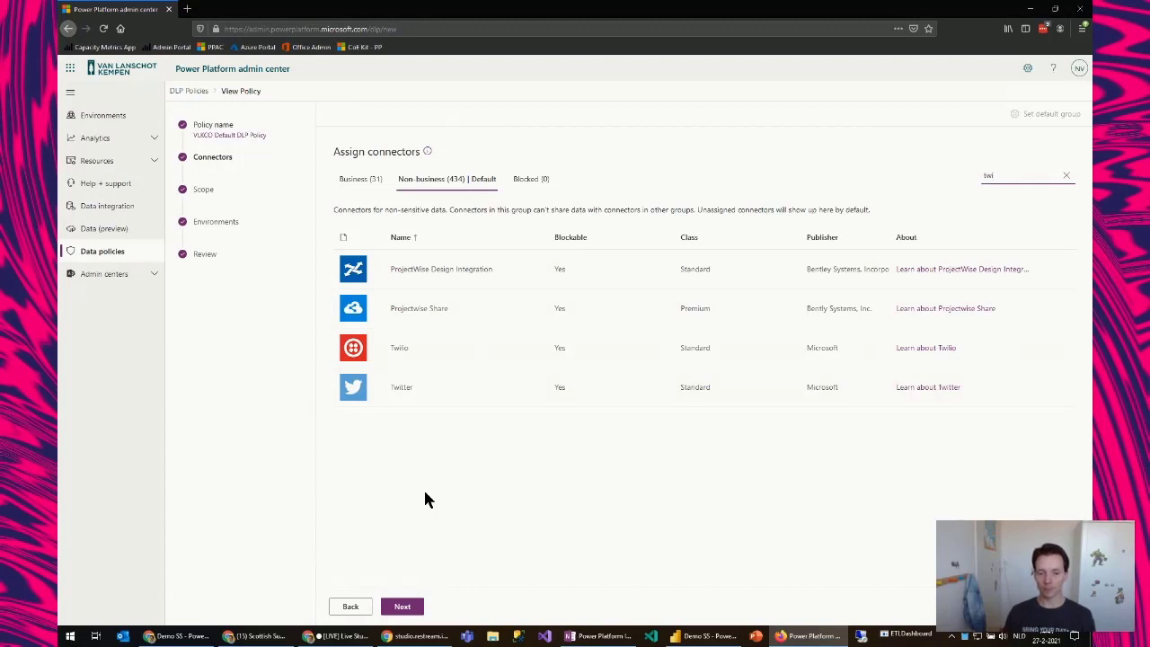
click(454, 489)
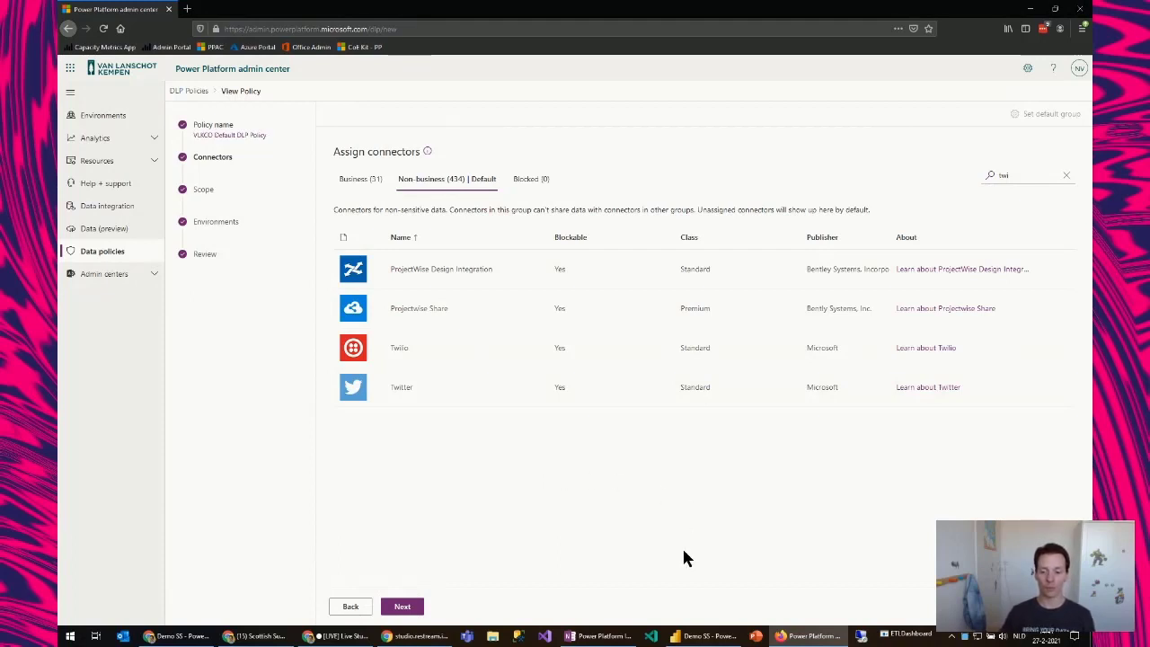
Switch to Power BI Desktop, dismiss the publishing confirmation and return to the published Demo SS report in Chrome
click(705, 636)
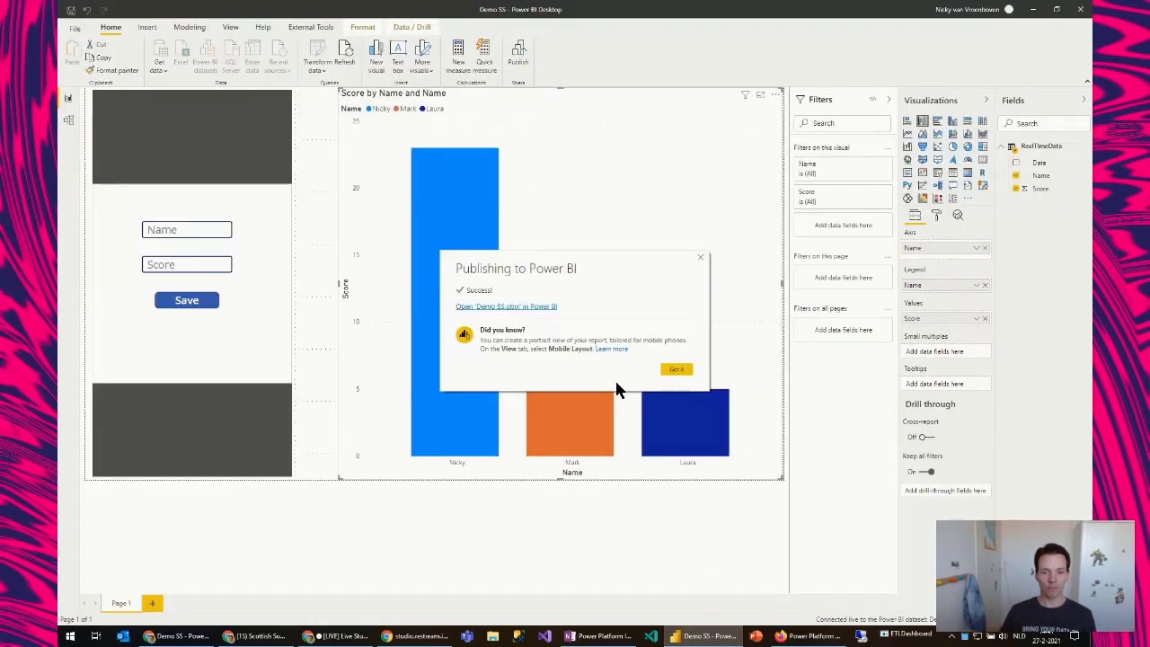
click(675, 369)
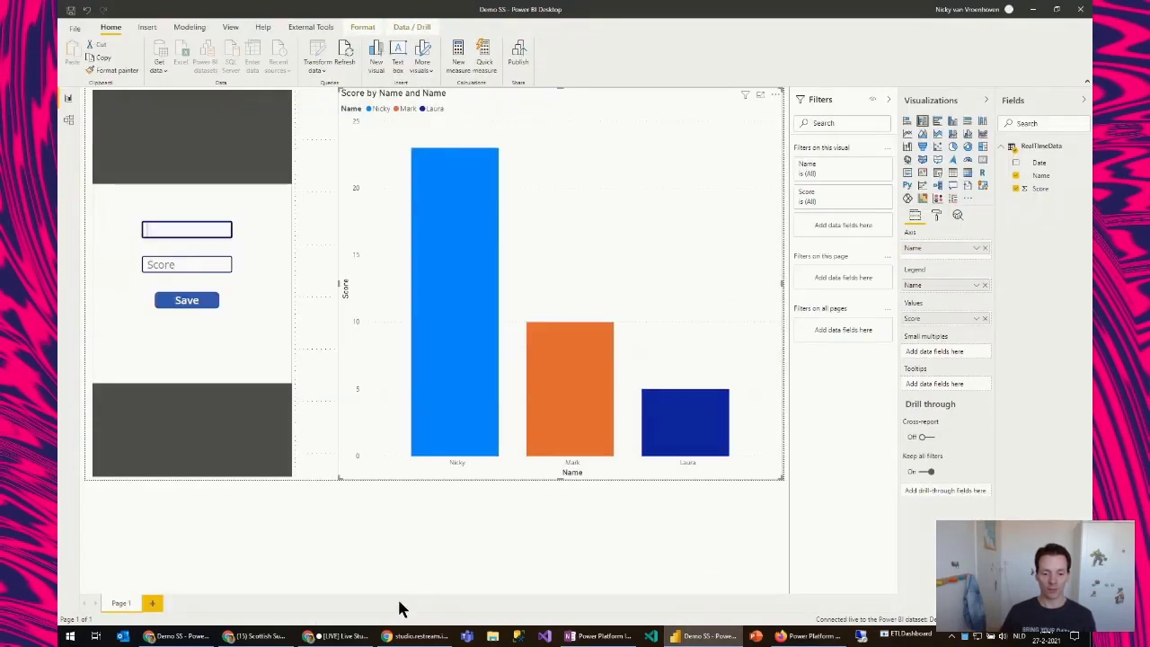
click(176, 636)
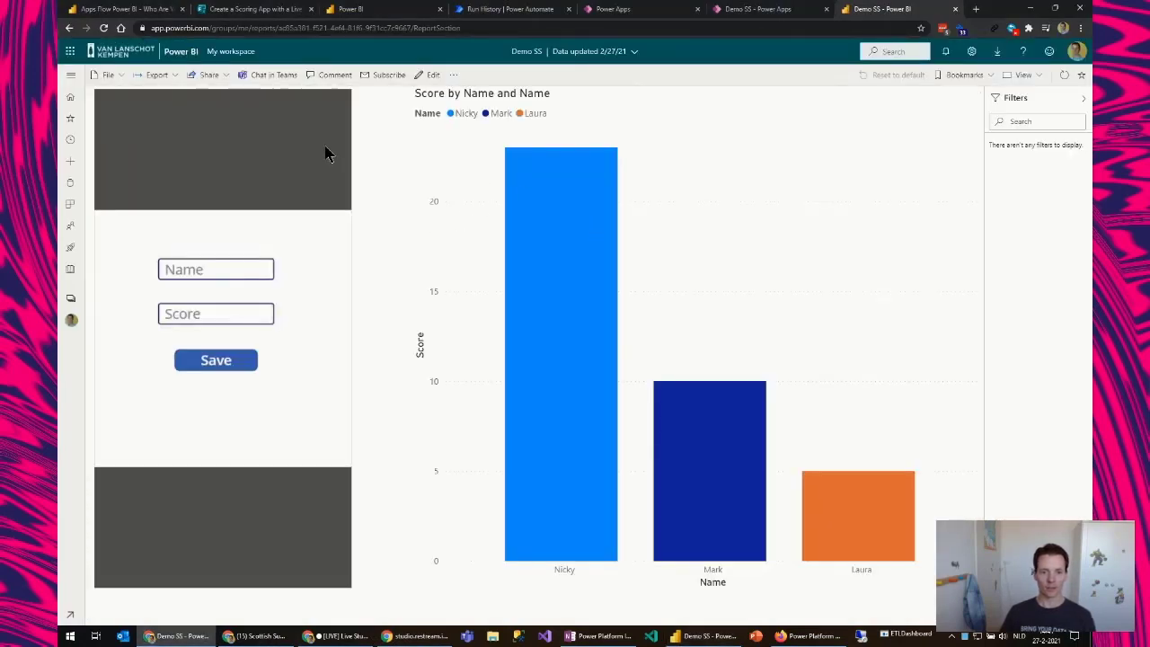
Pin the Score by Name and Name column chart to a new dashboard named Demo SS
click(629, 125)
click(917, 95)
click(624, 327)
click(629, 361)
text(De)
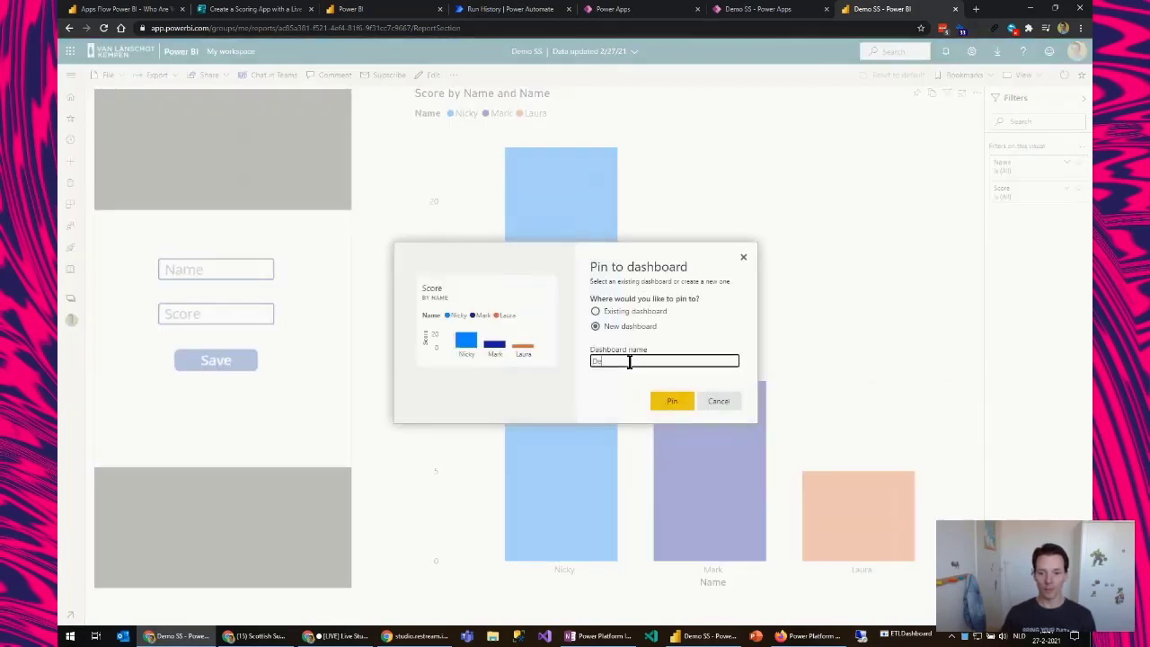
text(mo SS)
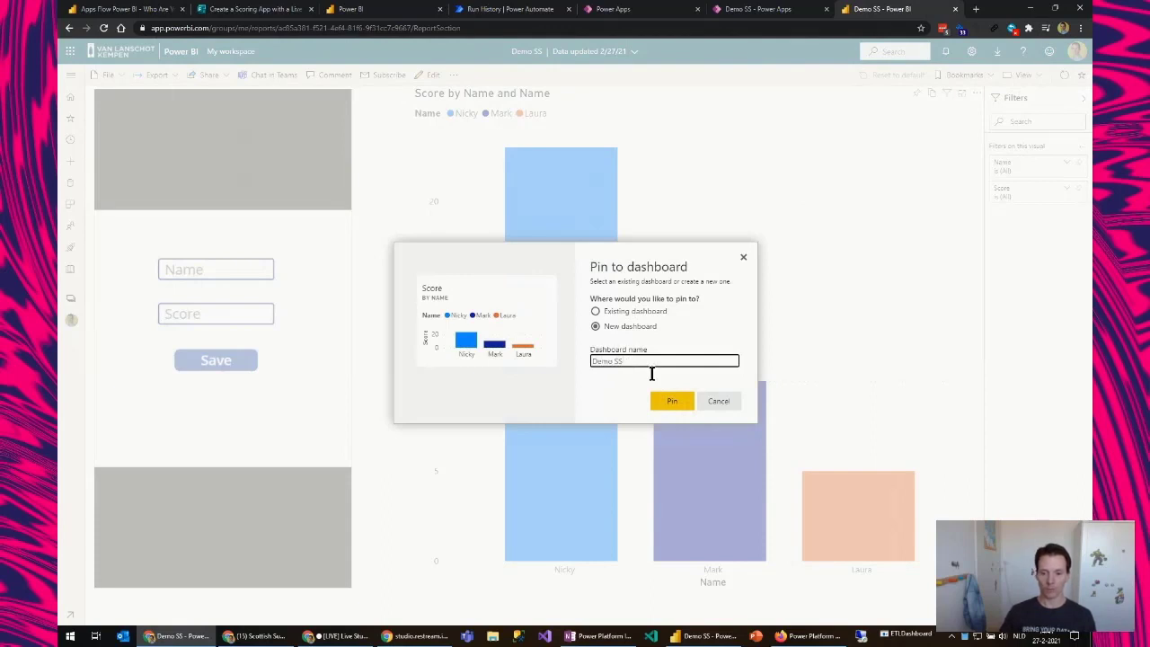
click(674, 403)
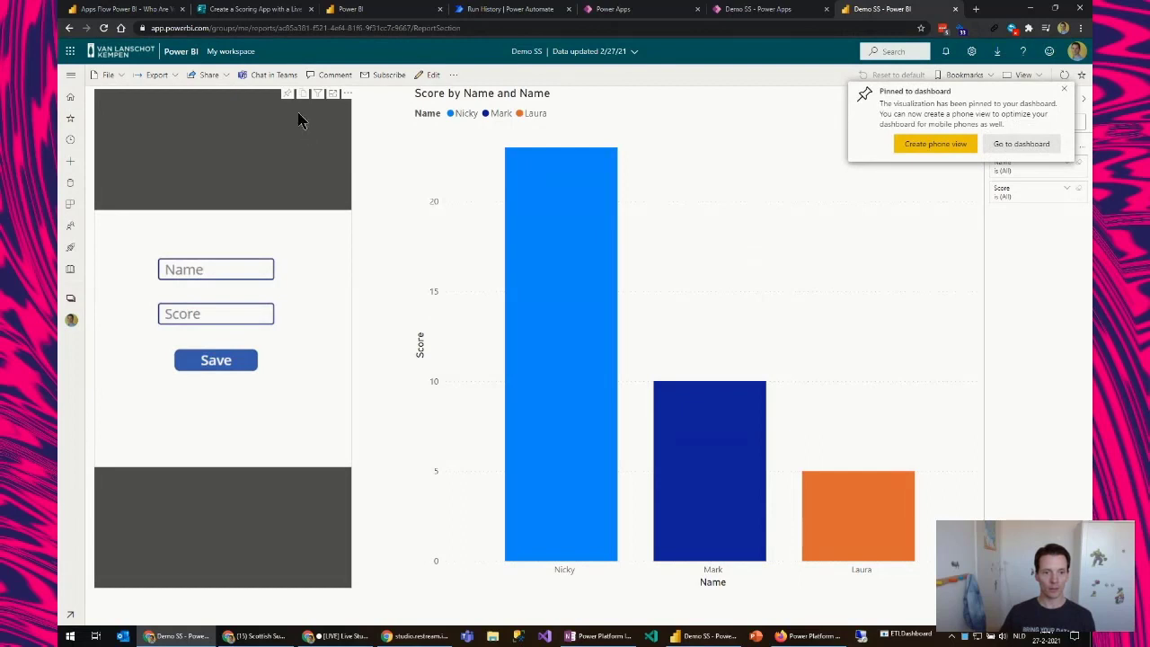
Pin the embedded scoring app visual to the existing Demo SS dashboard and open that dashboard
click(288, 95)
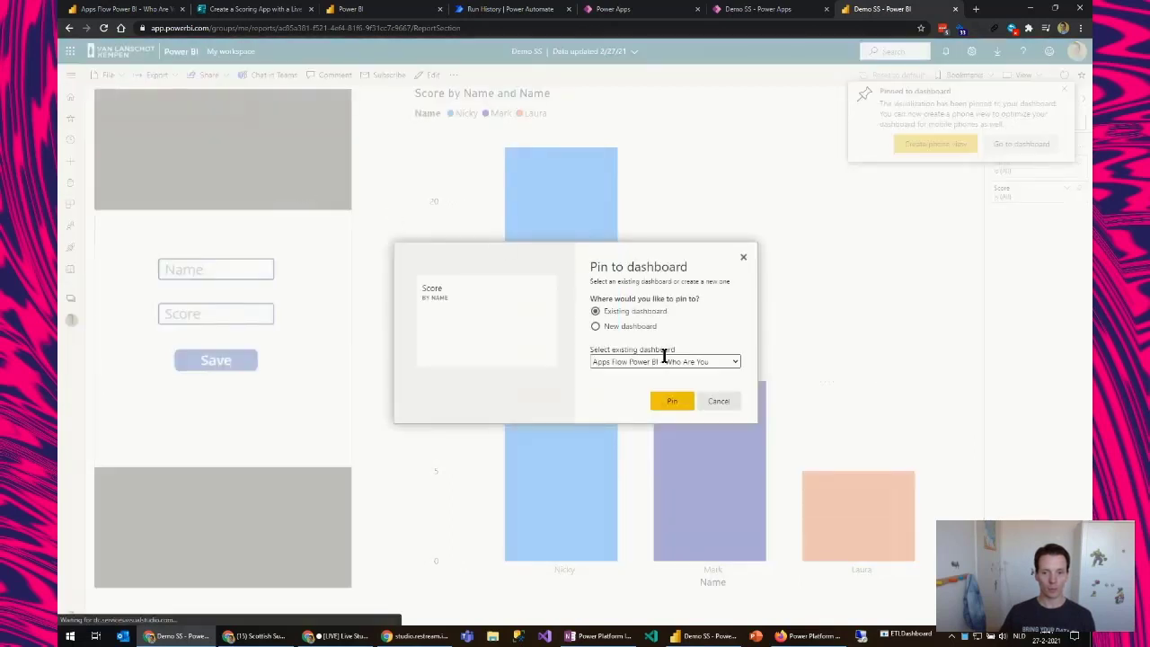
click(661, 363)
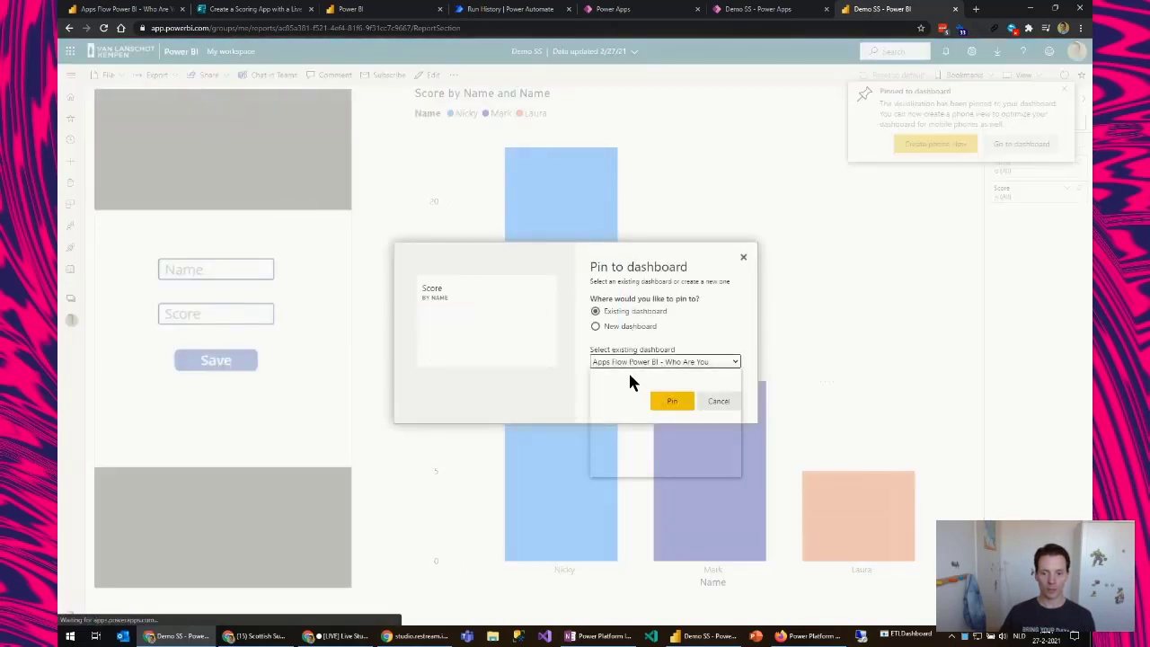
click(633, 396)
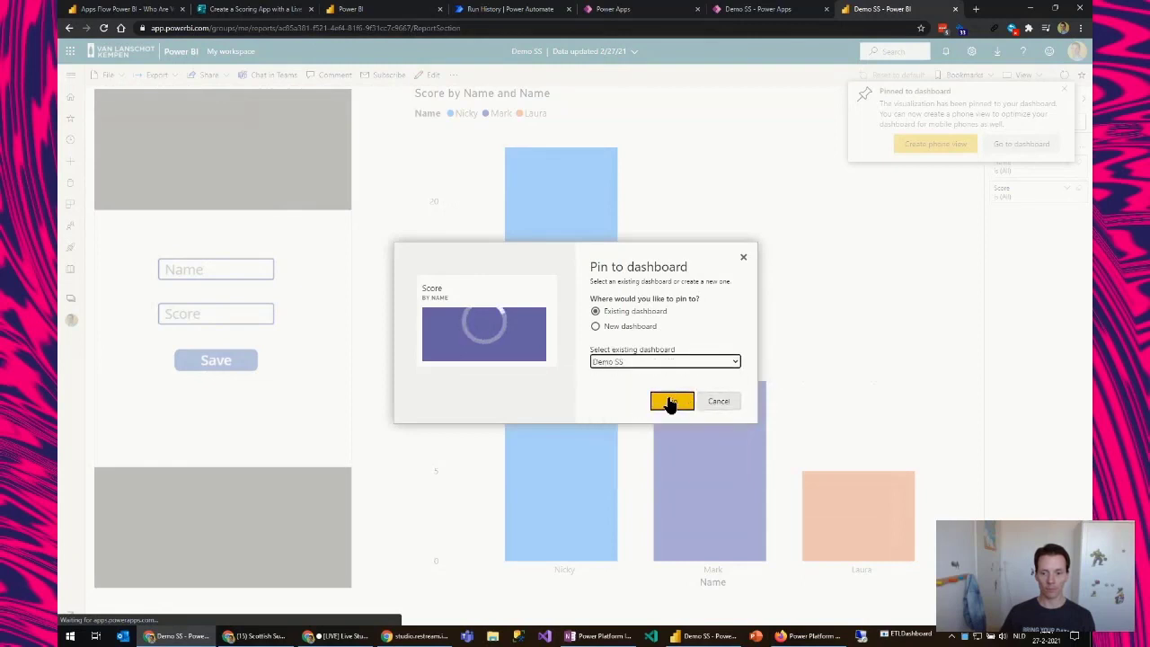
click(672, 401)
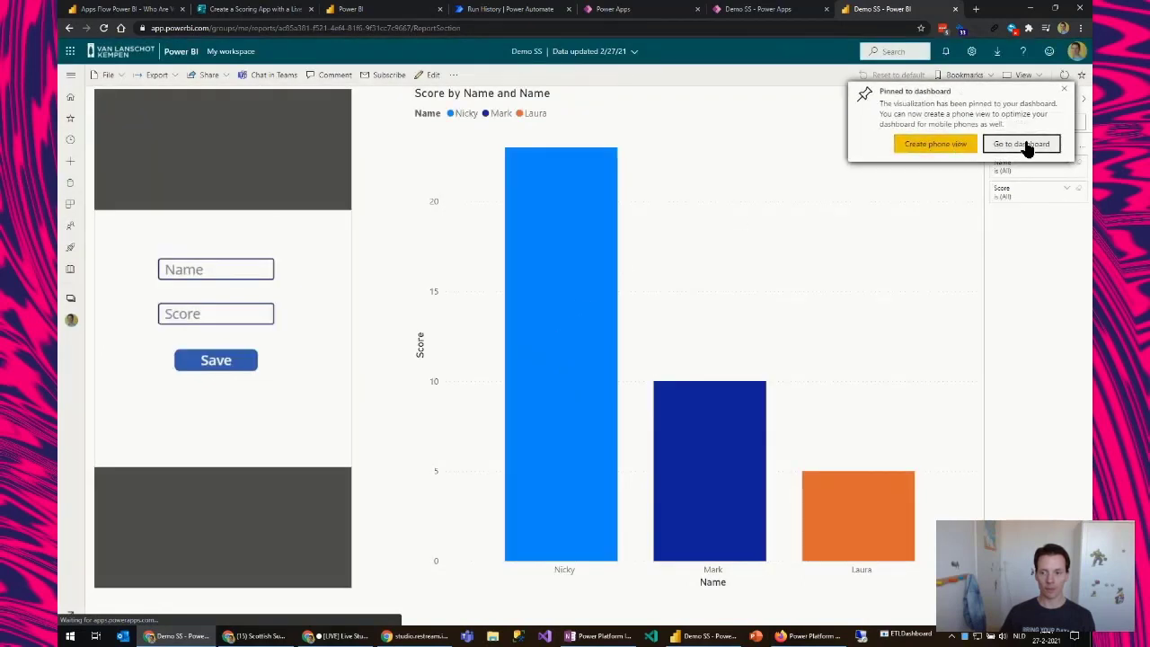
click(1026, 146)
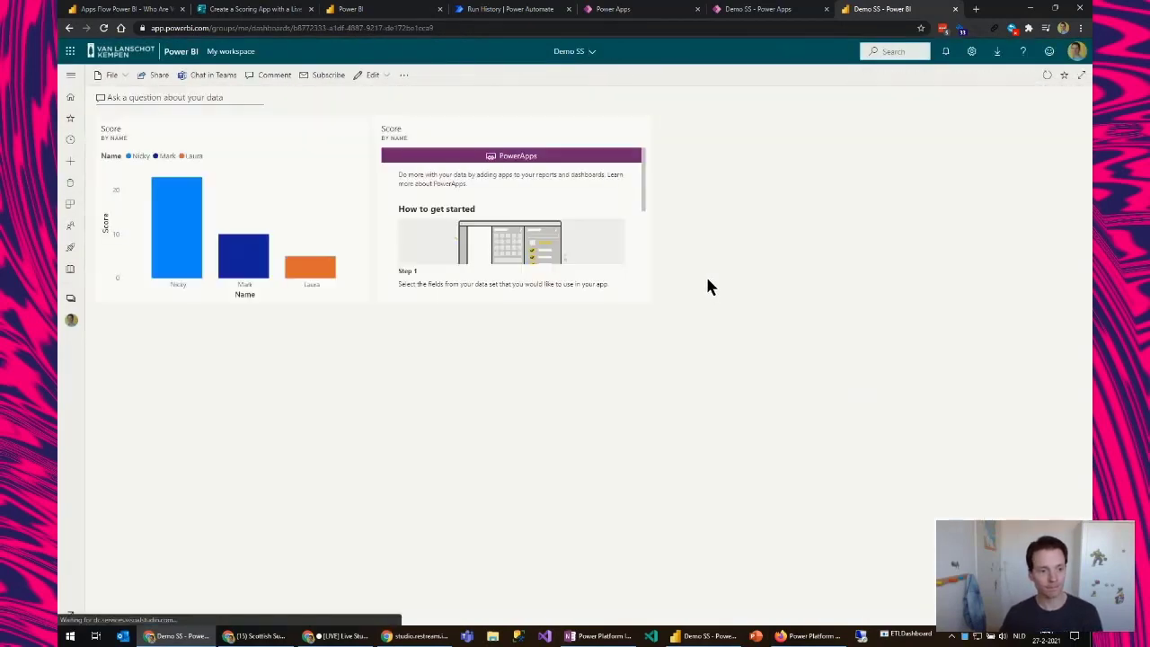
Place the app tile before the score chart tile, enlarge the chart across the remaining width and stretch the app tile to match its height
drag(241, 147, 863, 171)
drag(617, 144, 221, 159)
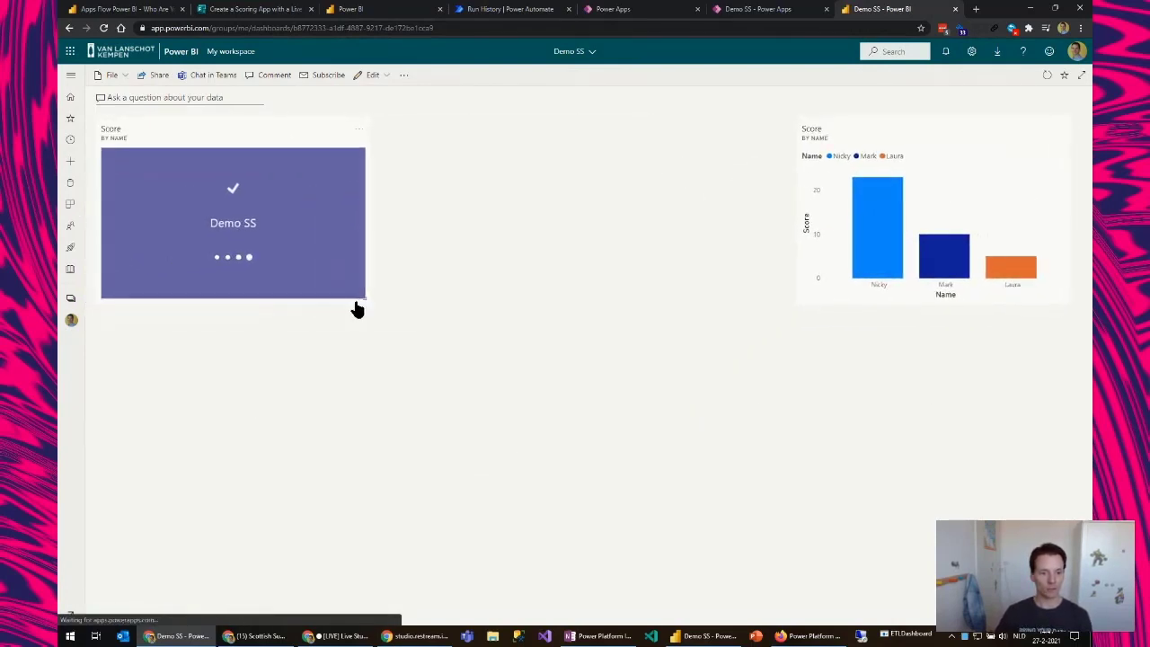
drag(364, 300, 368, 392)
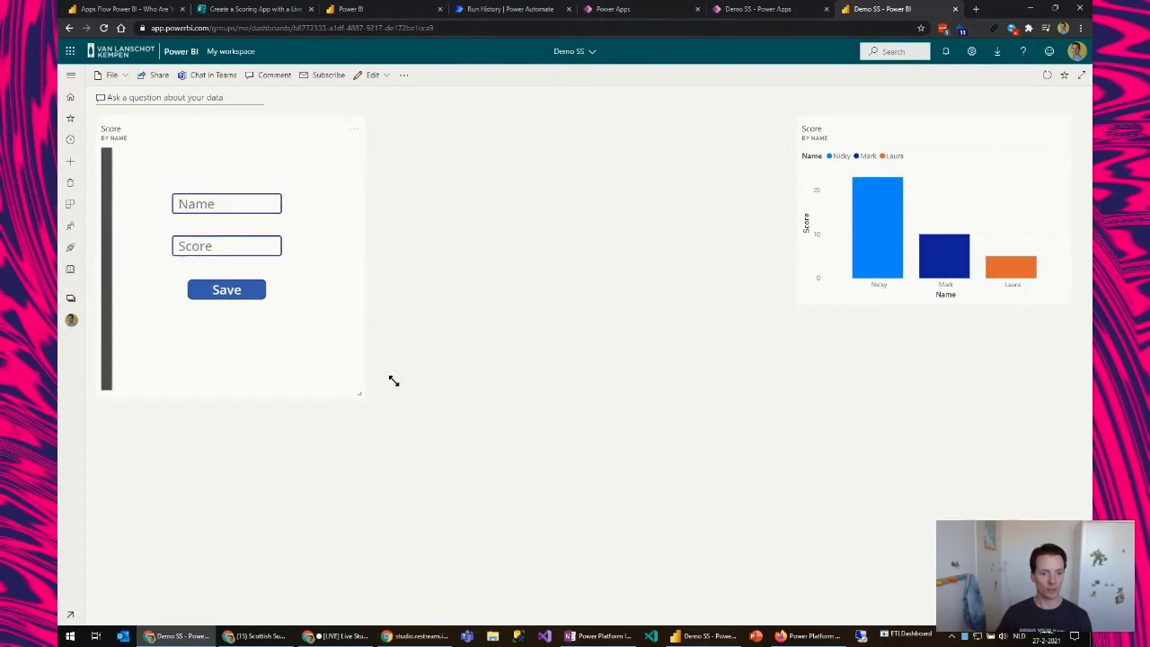
drag(903, 154, 508, 159)
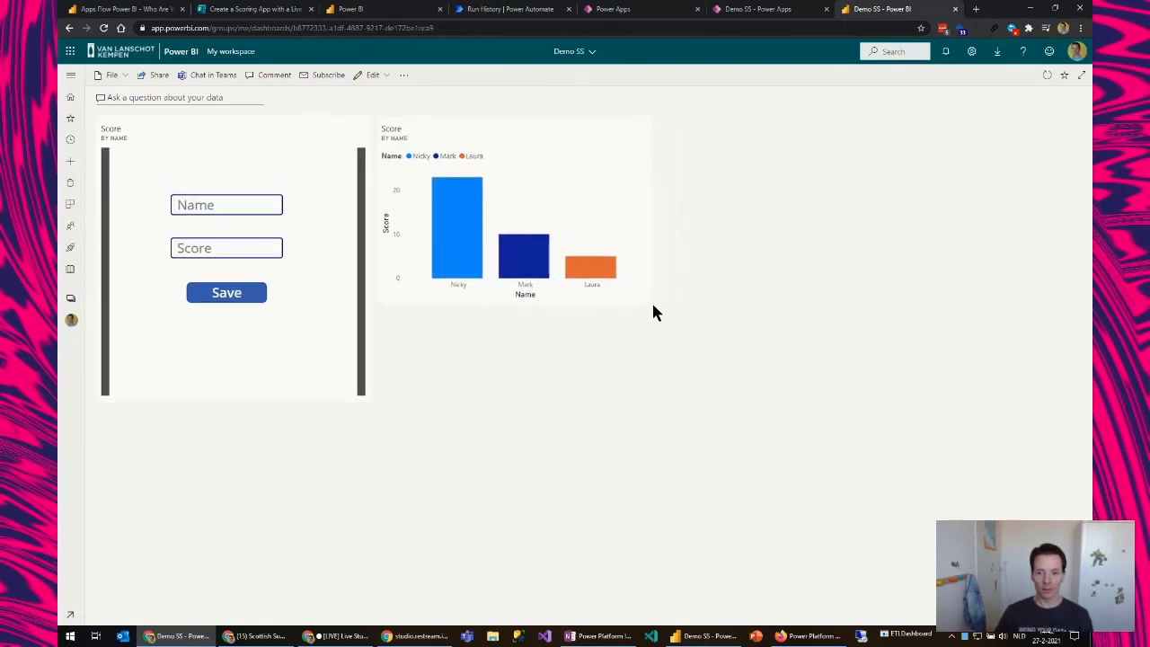
drag(699, 333, 1062, 489)
drag(363, 394, 365, 478)
Save a score of 30 in the app tile under the name shown on the chart's middle bar
click(215, 254)
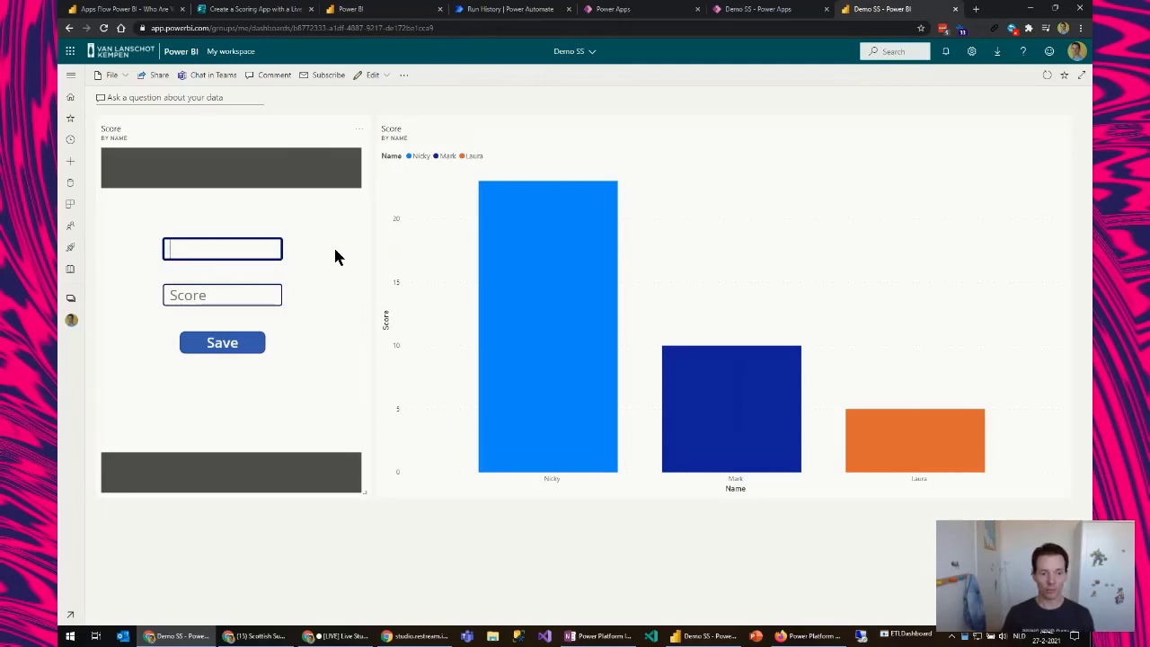
text(Mark)
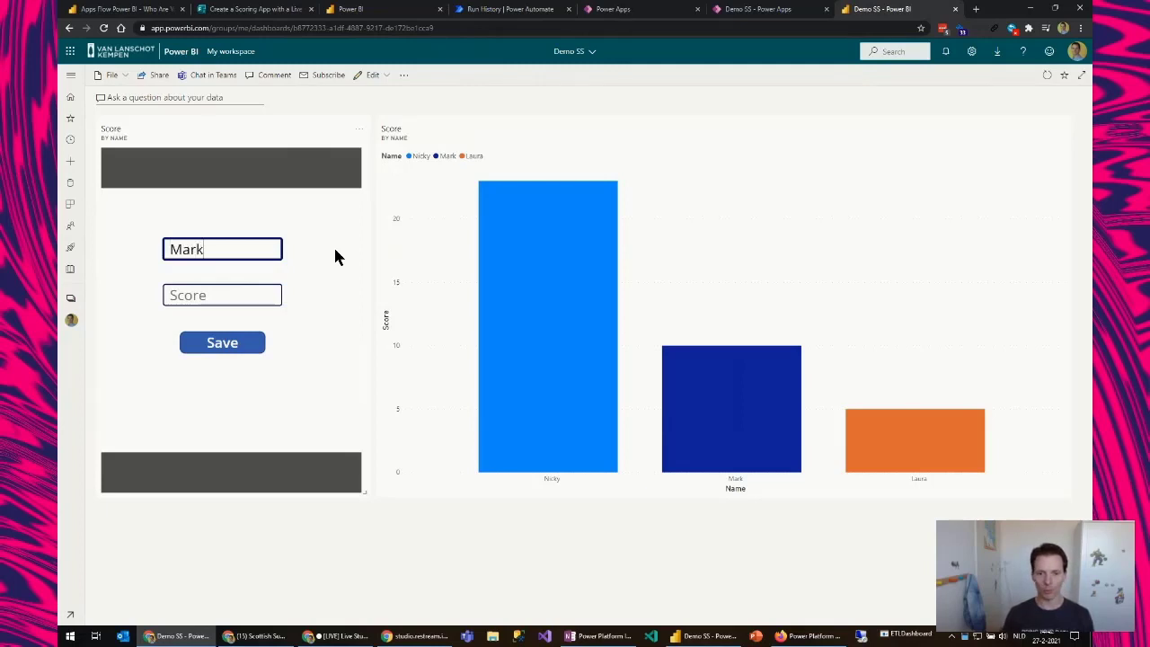
key(Tab)
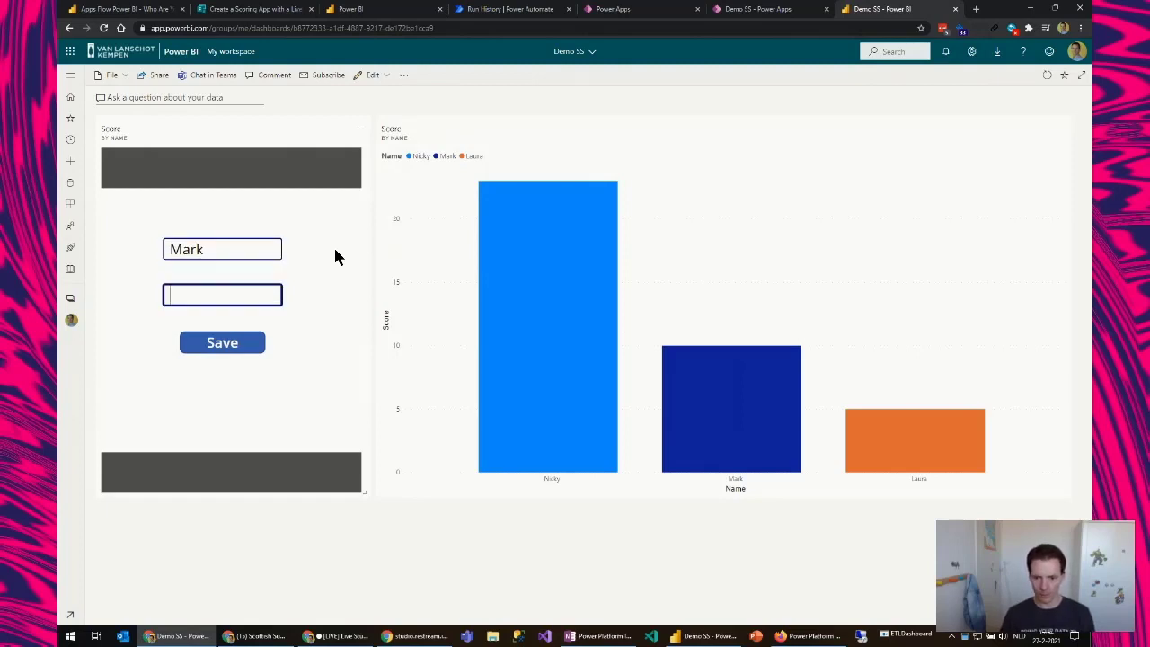
text(30)
click(236, 345)
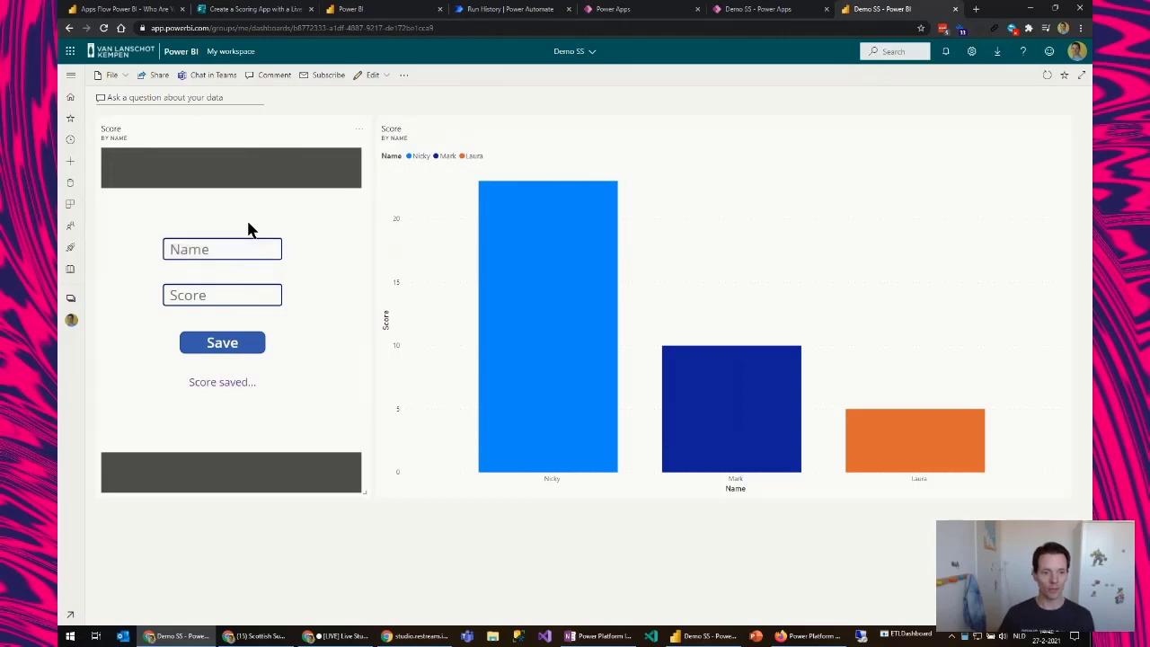
Save a score of 40 in the app tile under the name with the chart's lowest bar
click(206, 249)
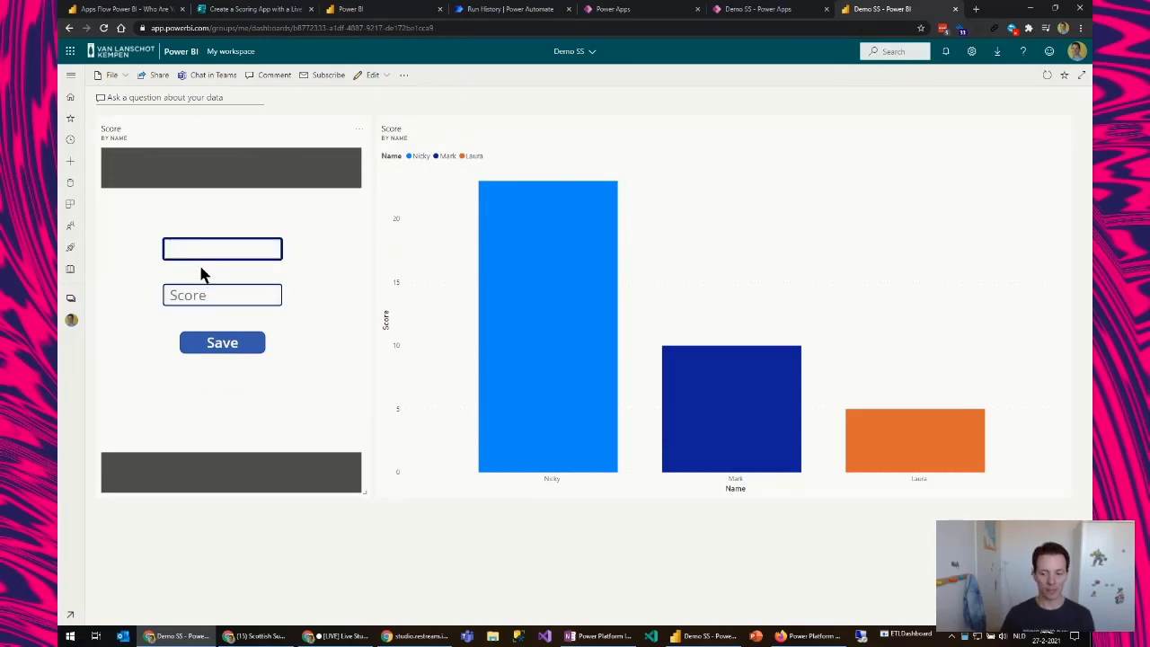
text(Laura)
key(Tab)
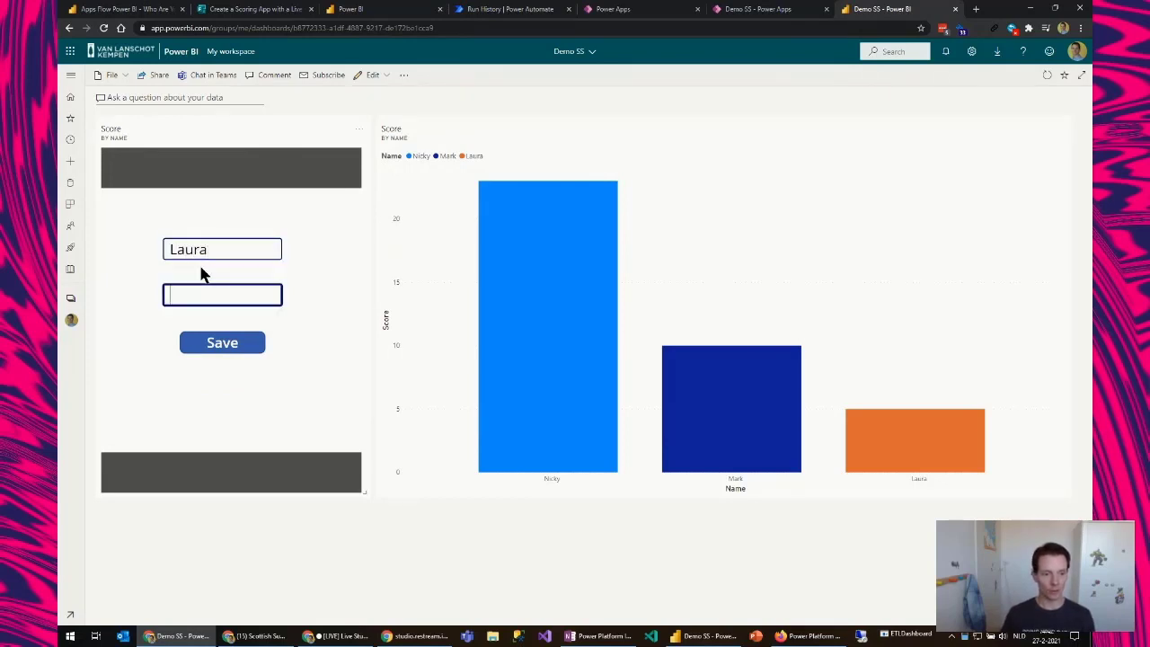
text(40)
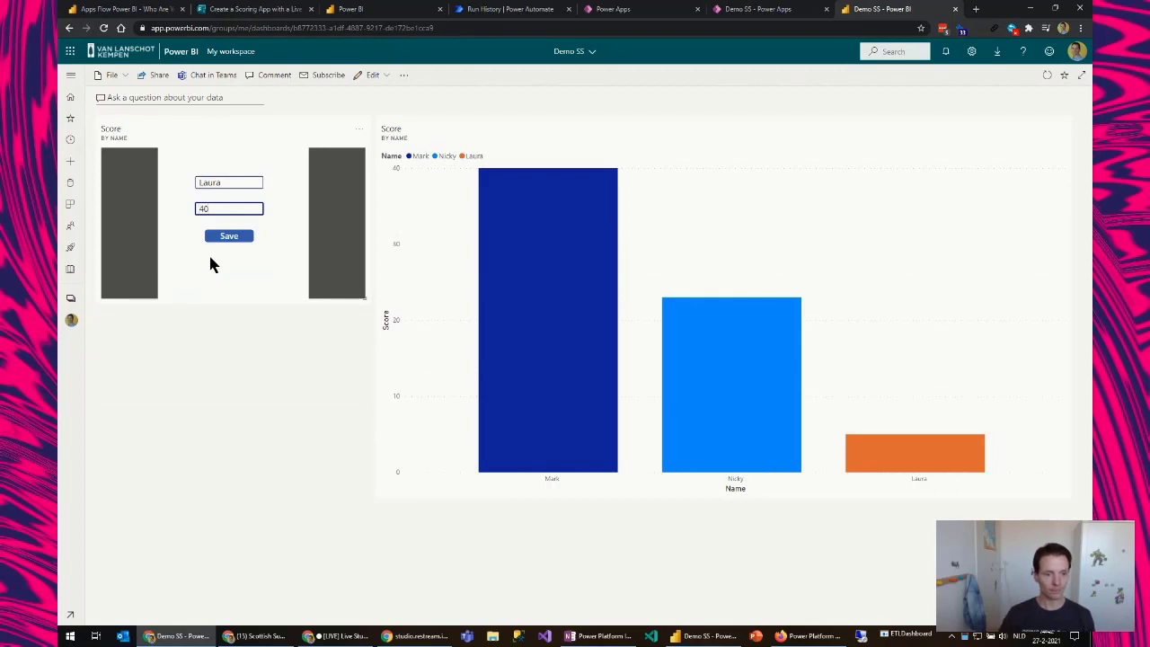
click(226, 236)
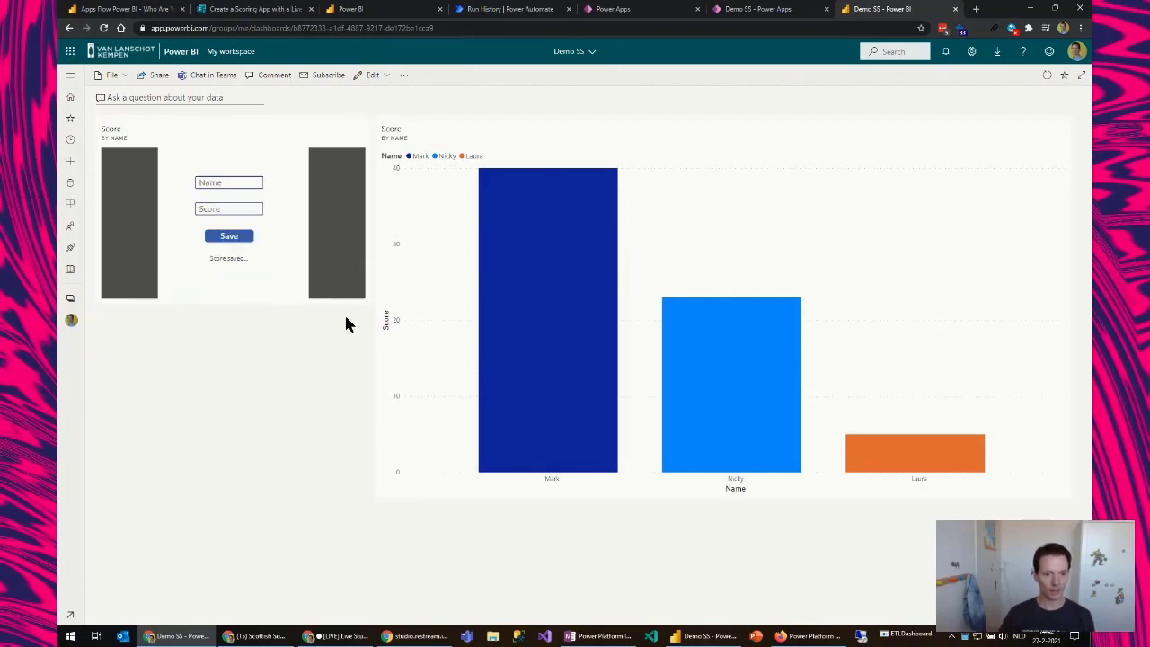
Stretch the app tile down to the chart tile's height and inspect the scores of the chart's highest and lowest bars
drag(366, 301, 360, 455)
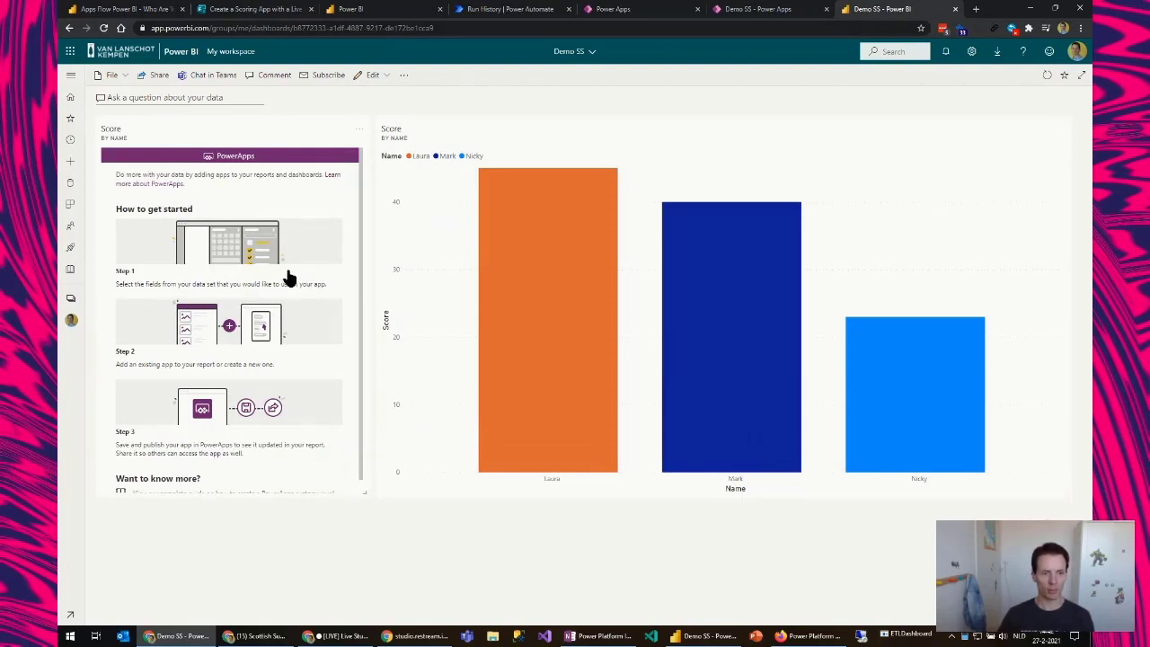
scroll(265, 391, down, 1)
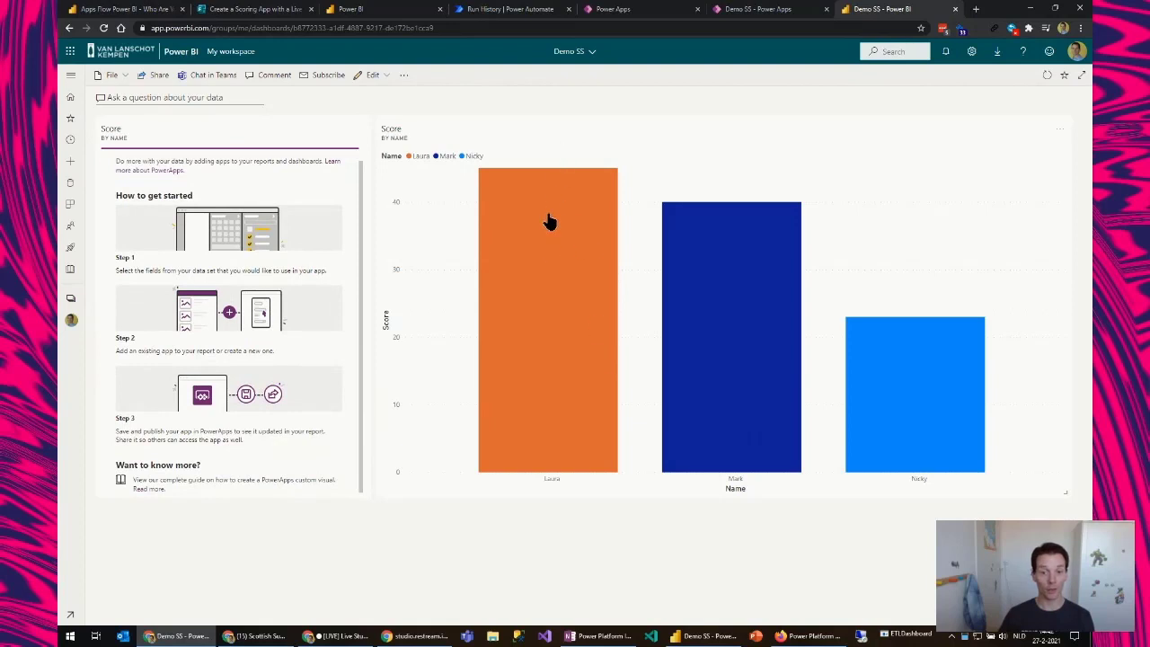
mouse_move(522, 197)
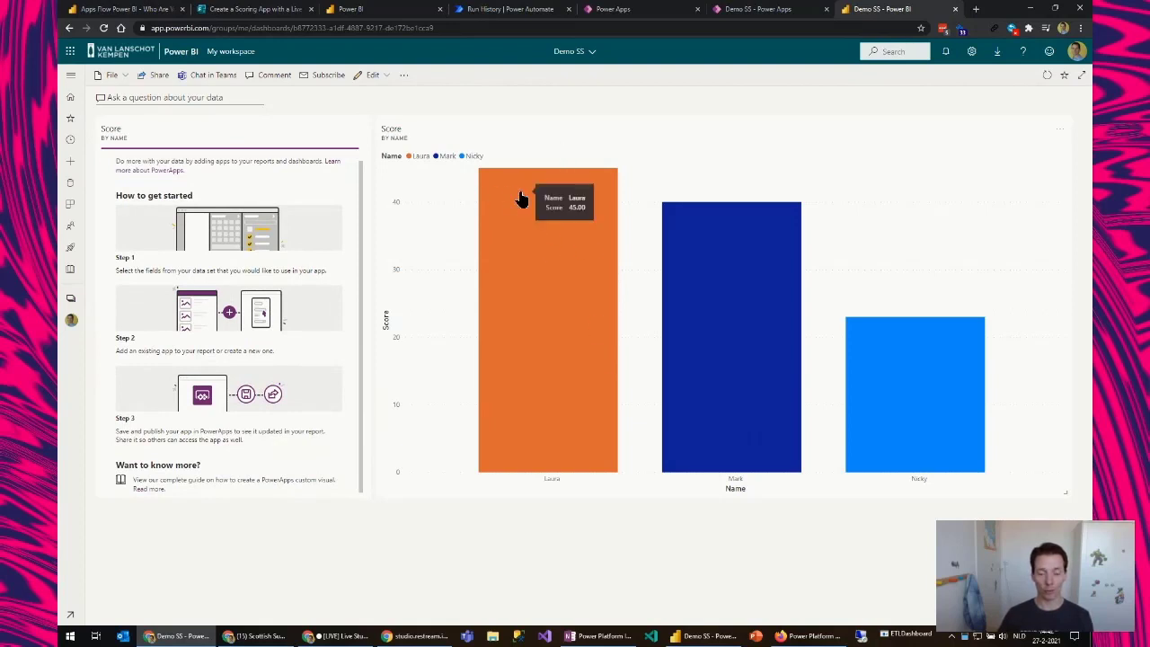
mouse_move(983, 406)
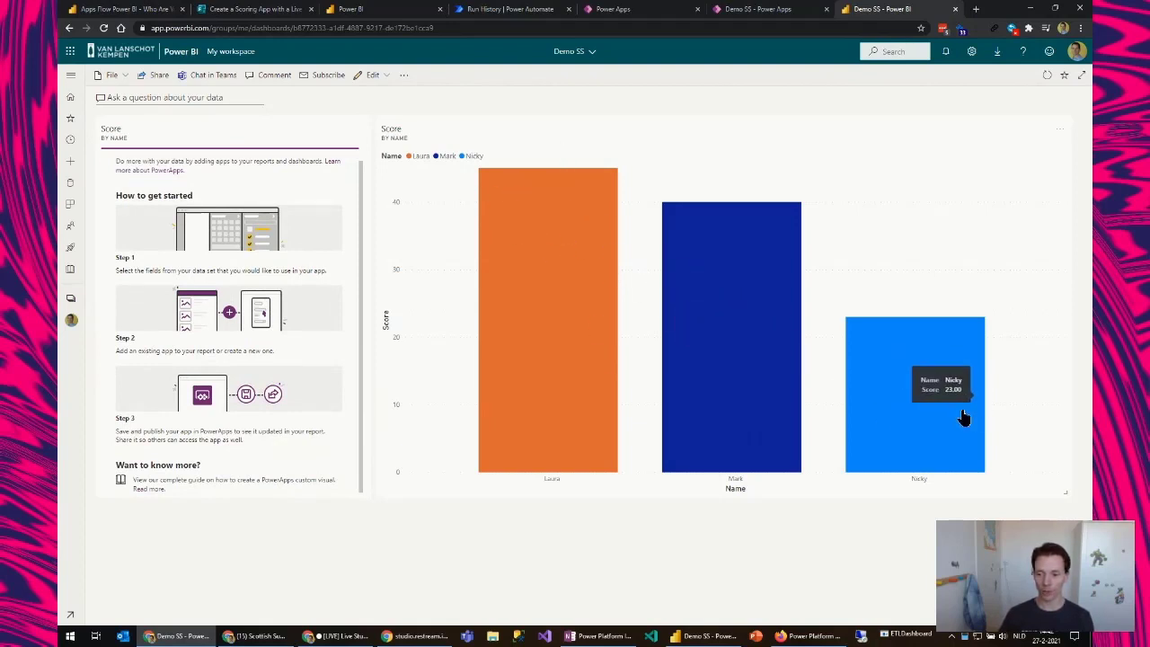
Reopen the Demo SS dashboard from the My workspace content list so the scoring app reloads in its tile
click(262, 385)
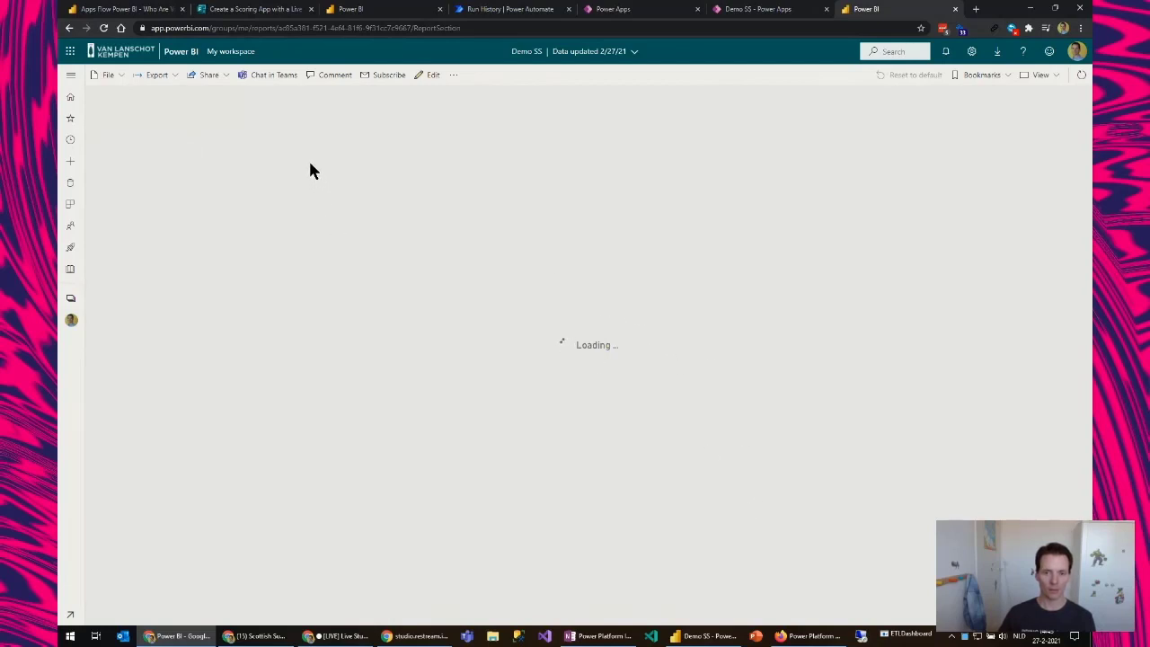
key(alt+Left)
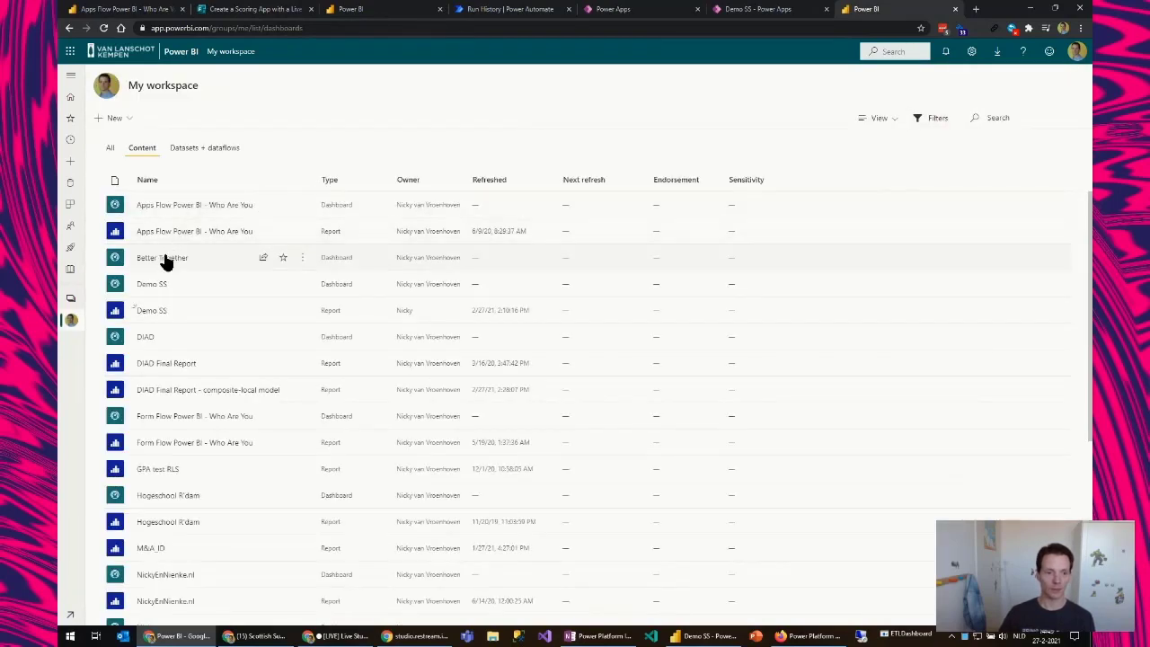
click(162, 288)
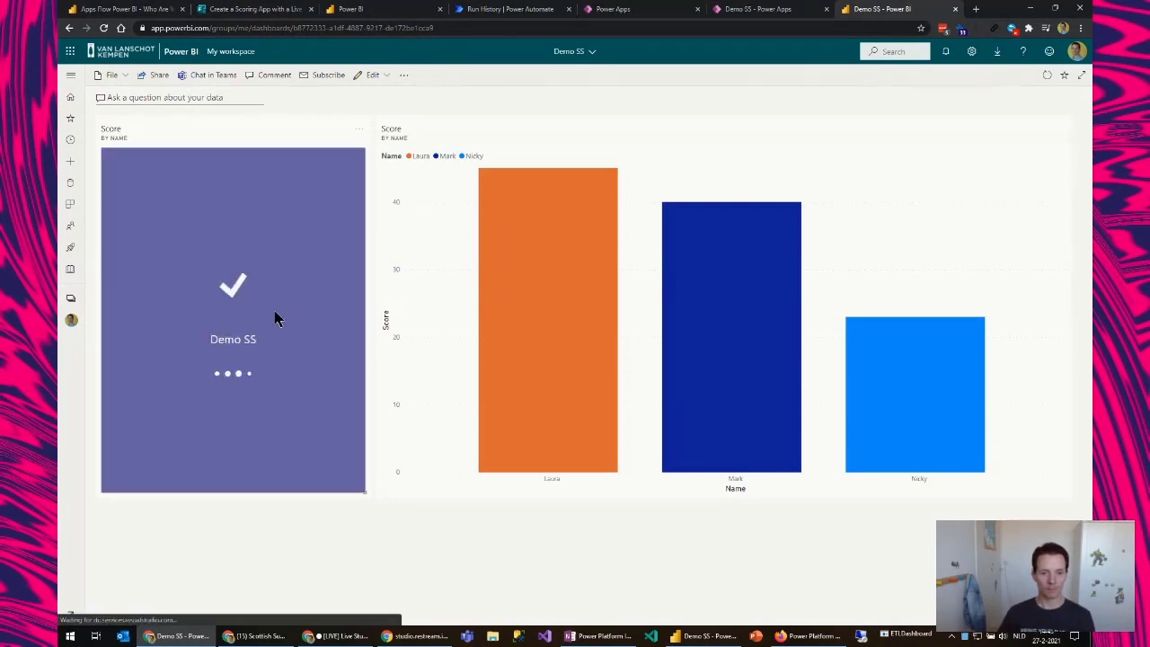
Save a score of -25 in the app tile under the name with the chart's lowest bar
click(197, 250)
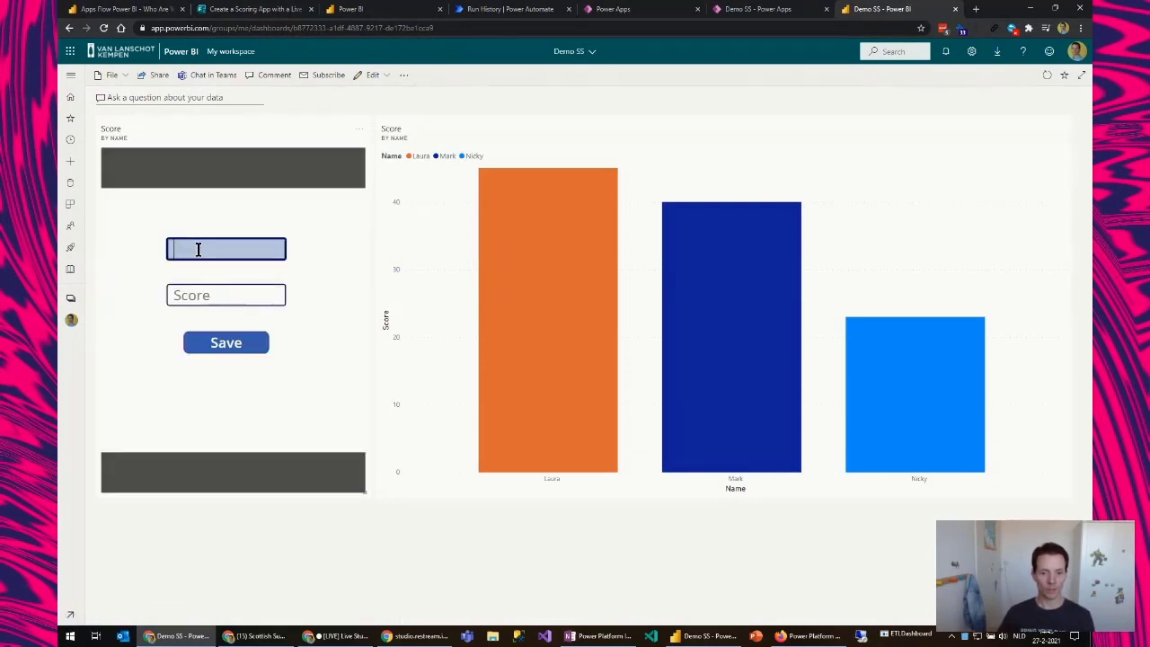
text(Nicky)
key(Tab)
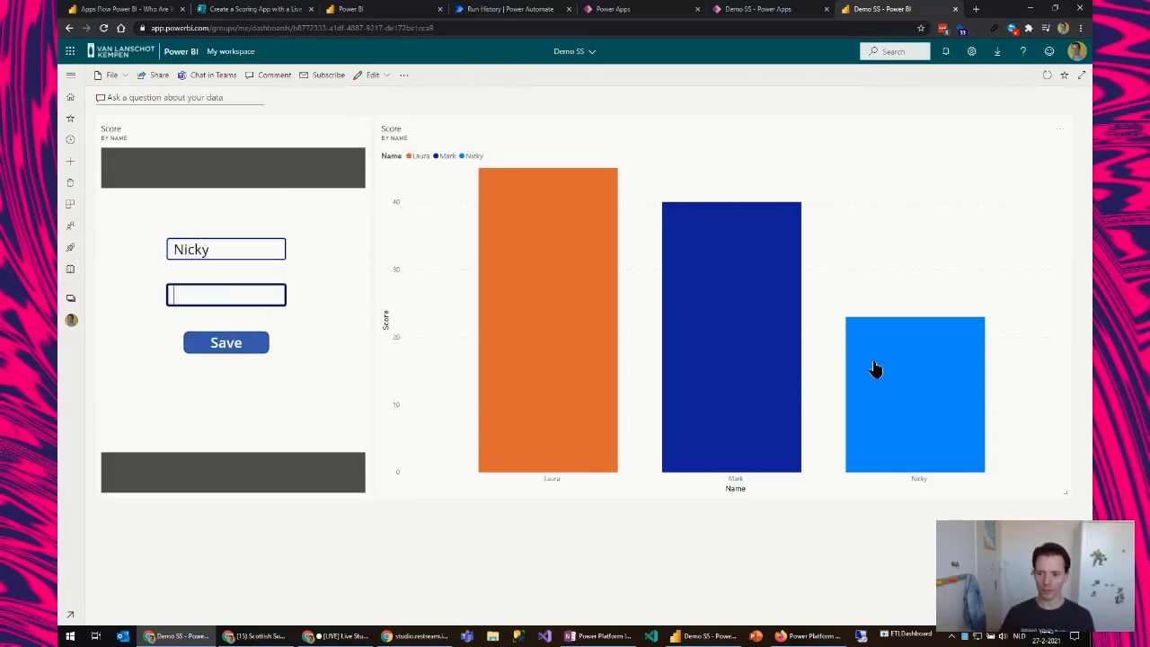
click(207, 303)
text(-25)
click(223, 348)
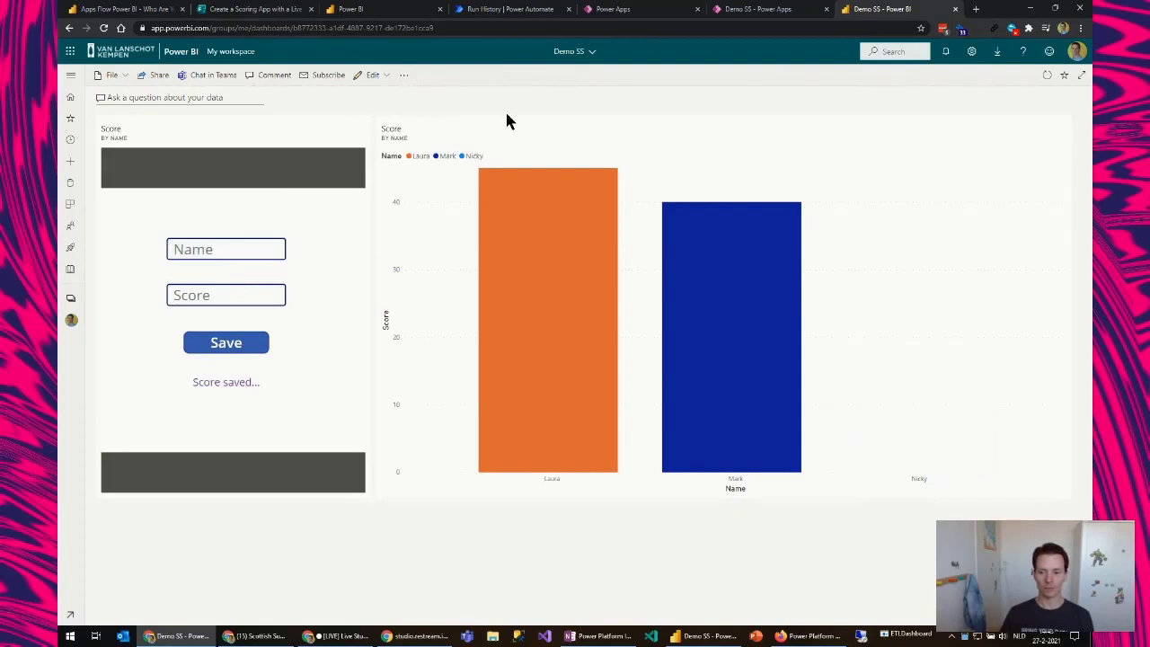
Save a score of 10 in the app tile under the same name as the -25 entry
click(206, 246)
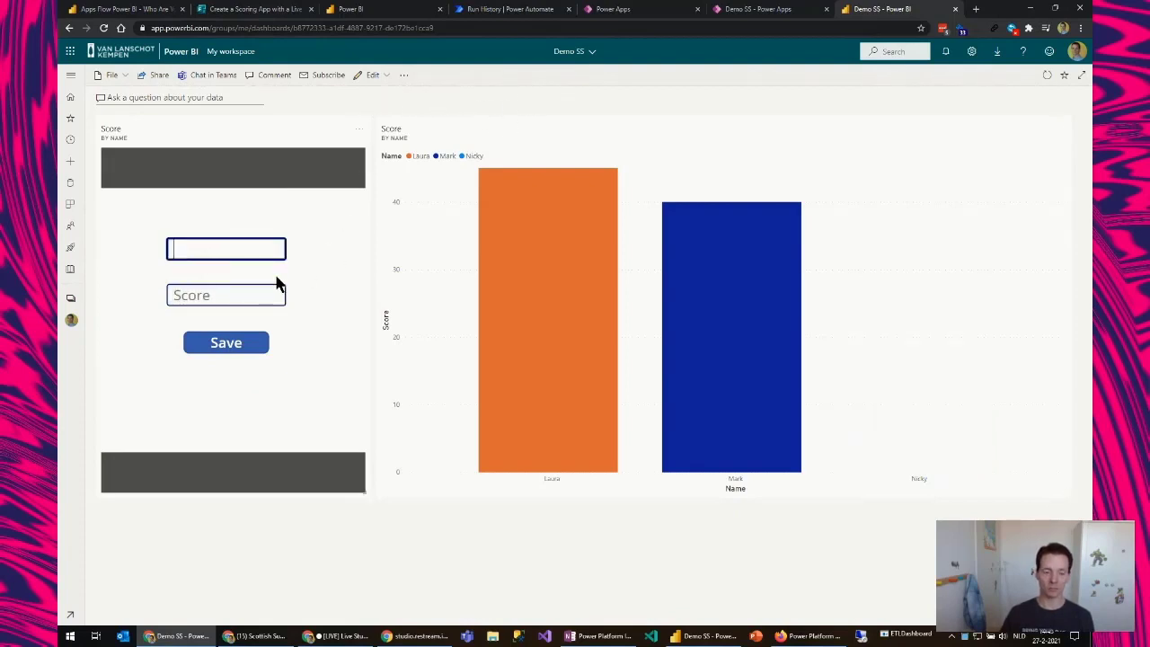
text(Nicky)
key(Tab)
text(10)
click(230, 349)
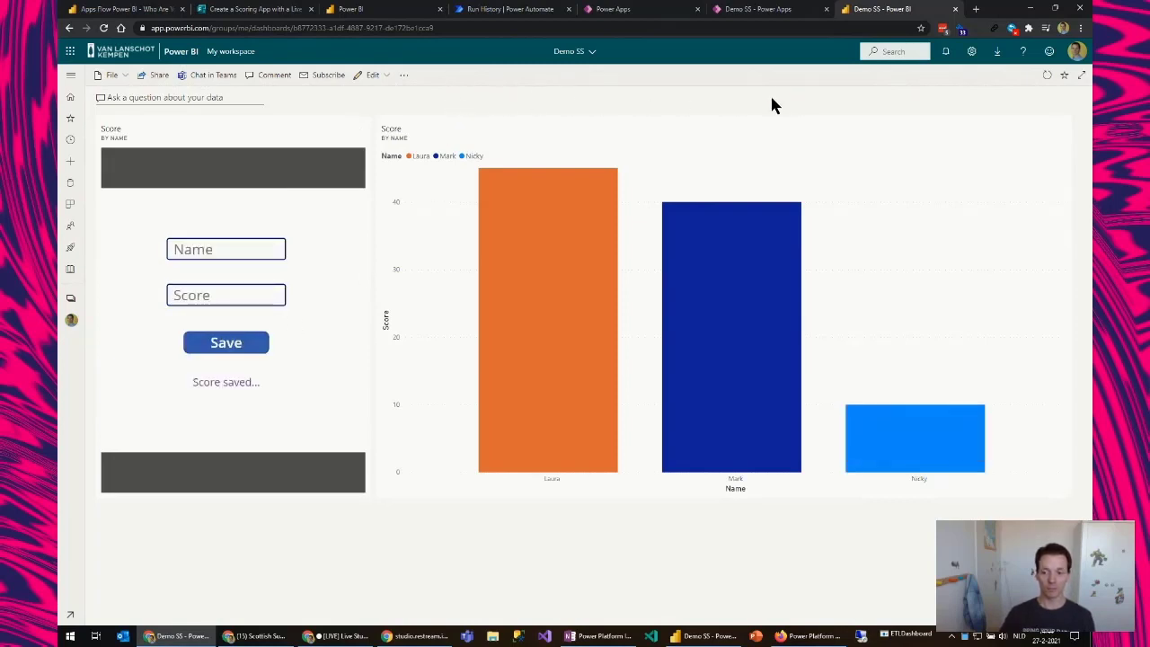
Save a score of -11 in the app tile under the name with the chart's lowest bar
click(235, 252)
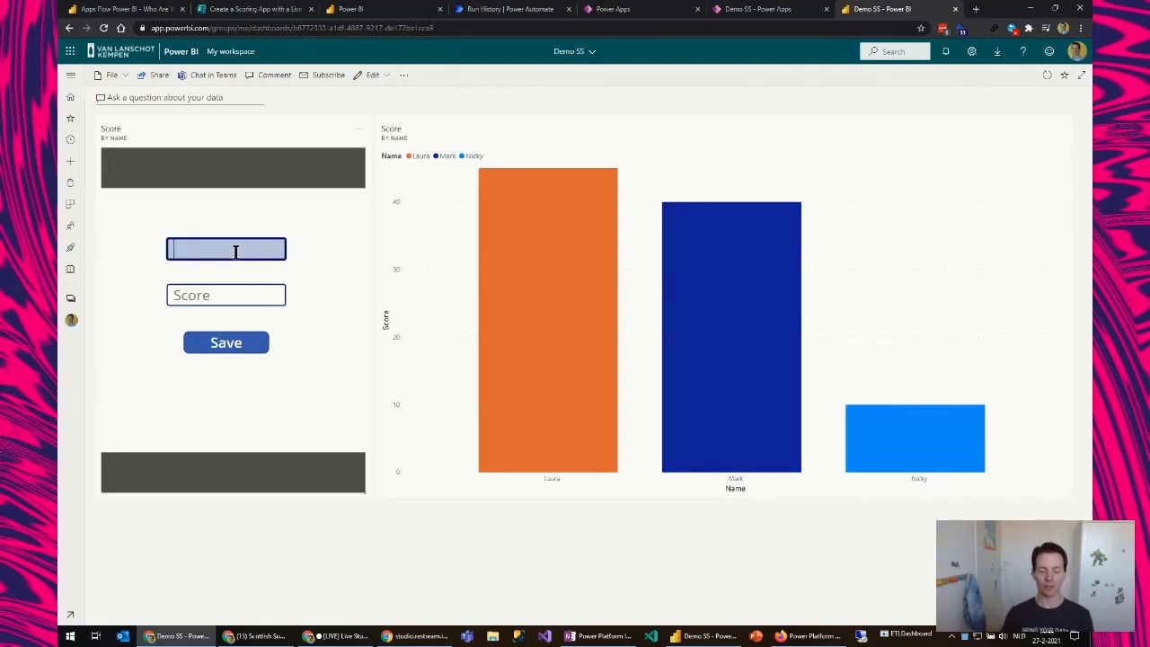
text(Nicky)
key(Tab)
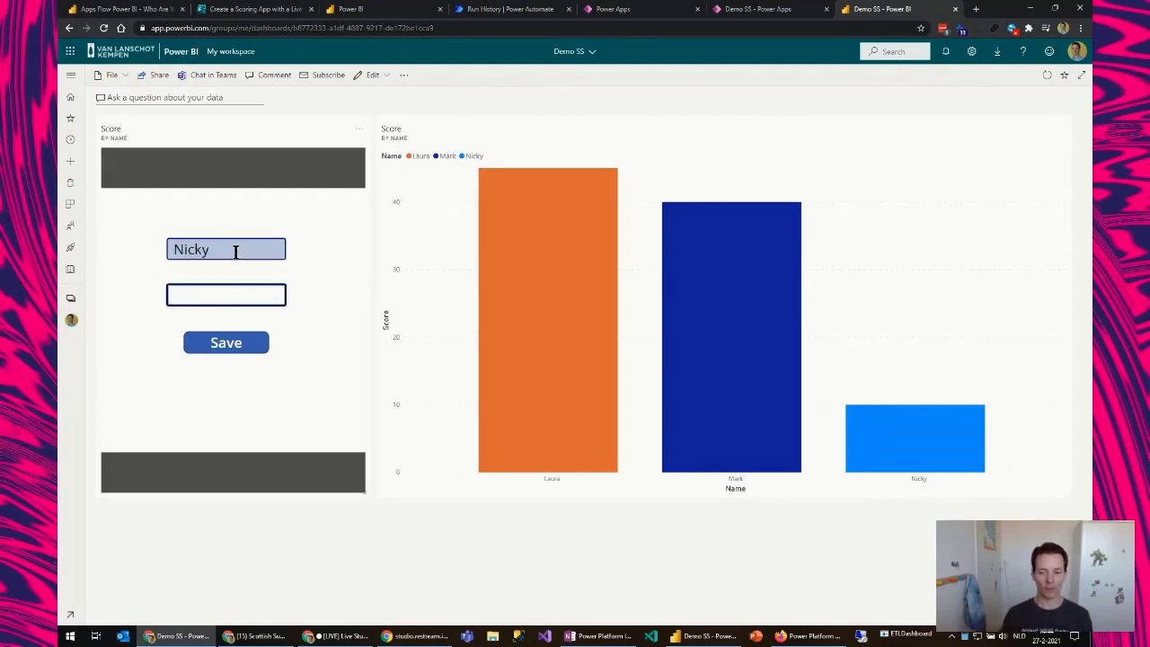
text(-11)
key(Tab)
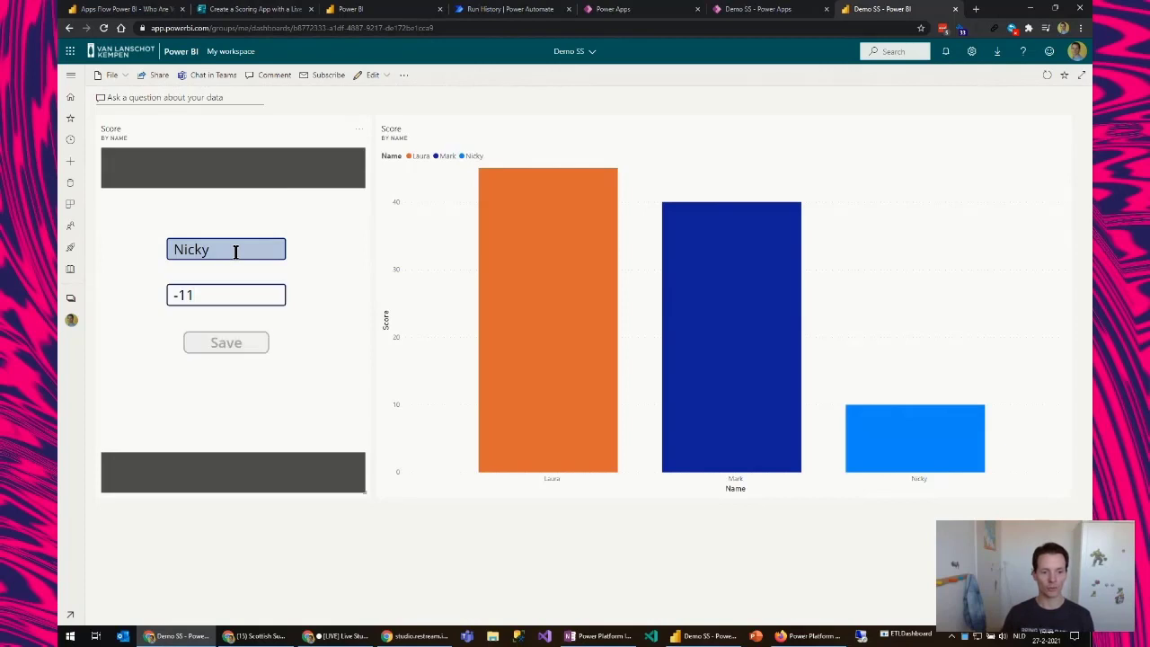
key(Return)
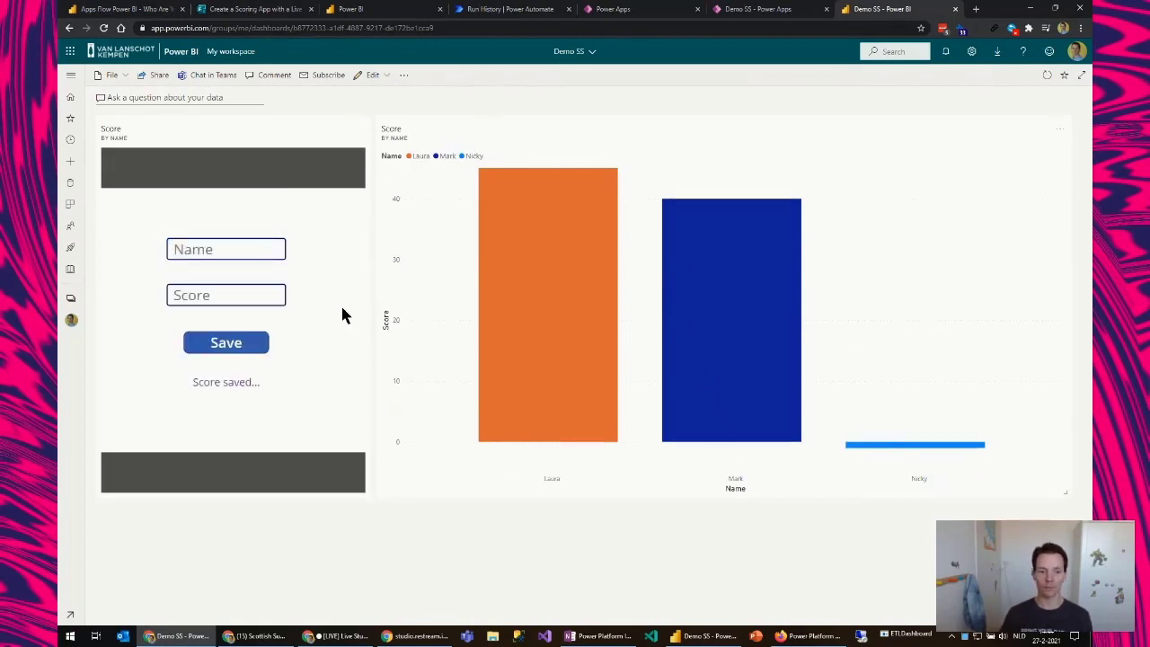
Save a score of 10 in the app tile under a new first name that is not in the chart
click(232, 250)
text(Rishi)
key(Tab)
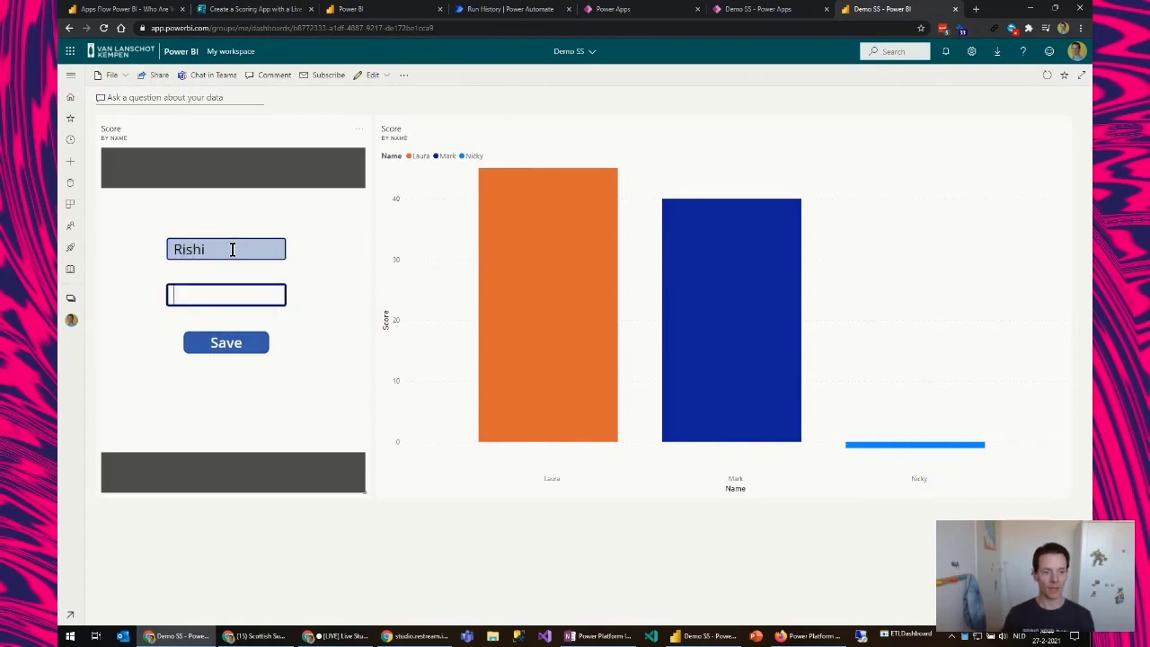
text(10)
key(Tab)
key(Return)
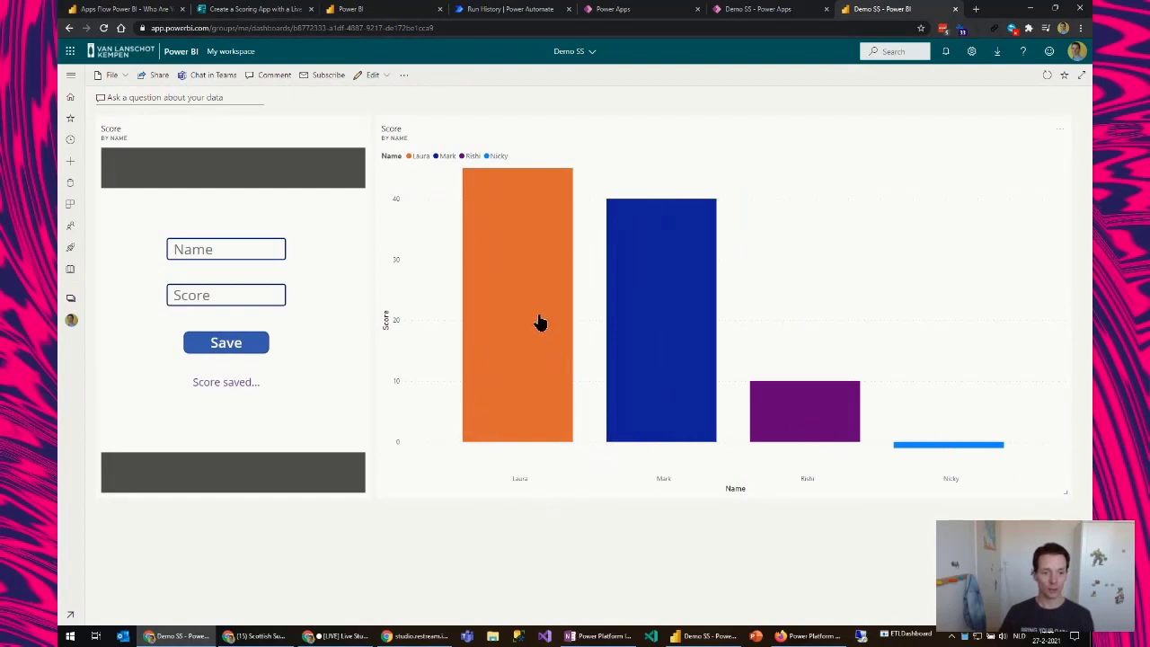
Switch to the presentation slideshow and advance from the Gotcha's slide to the Data Loss Prevention Policy slide
mouse_move(539, 323)
key(alt+Tab)
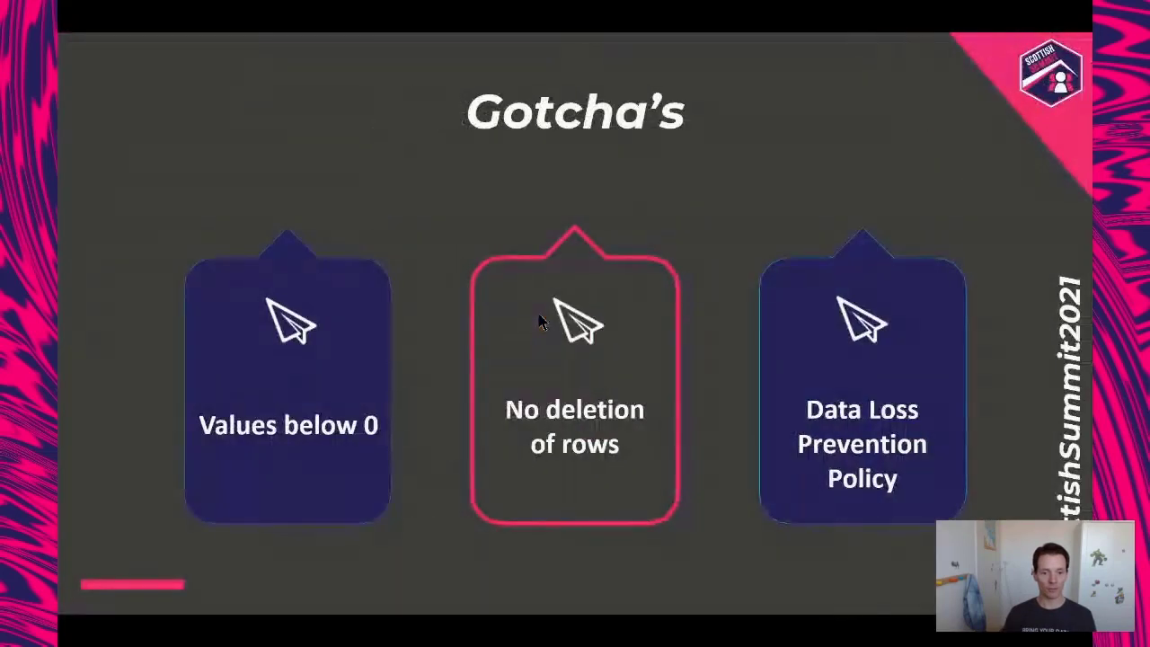
key(Right)
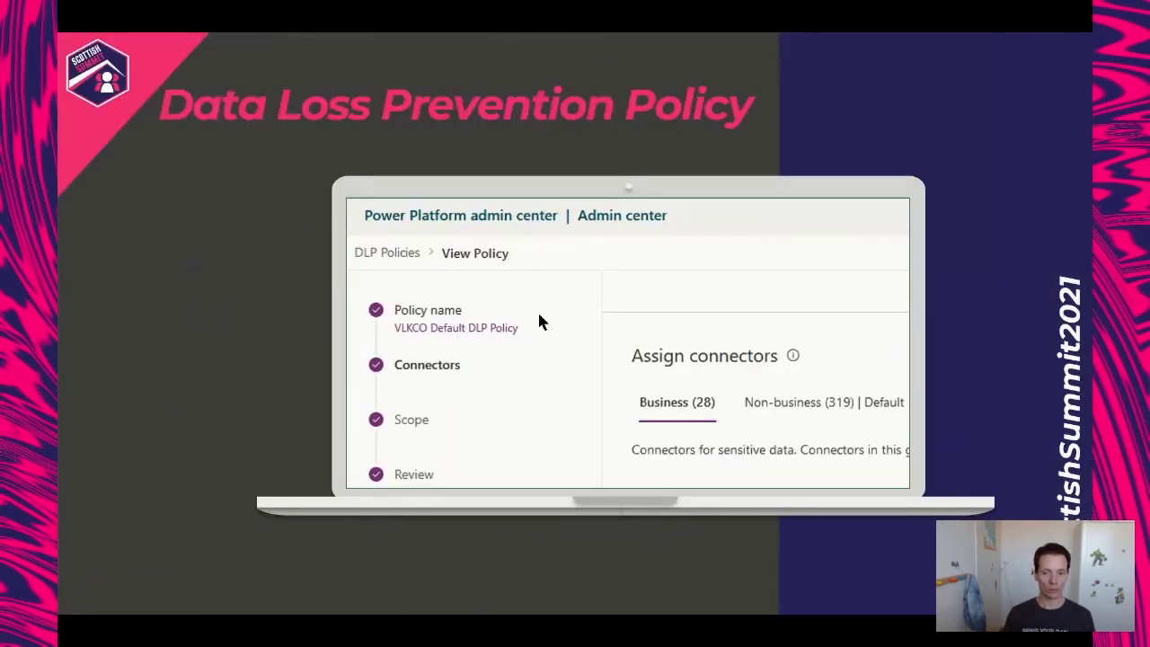